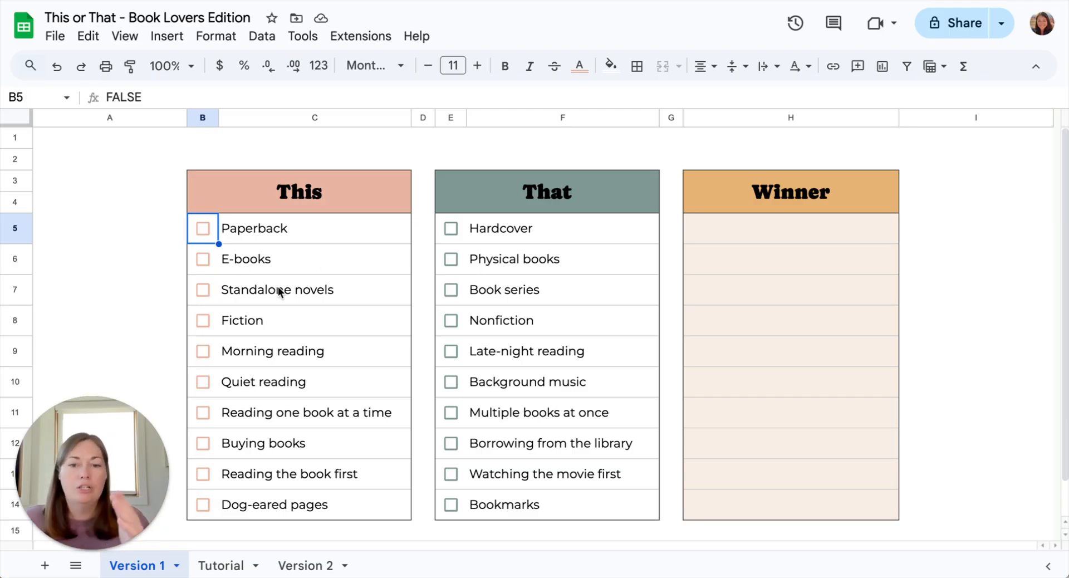
On the Version 1 sheet, tick Paperback, Physical books, Standalone novels and Nonfiction as the choices for the first four rows.
left_click(206, 228)
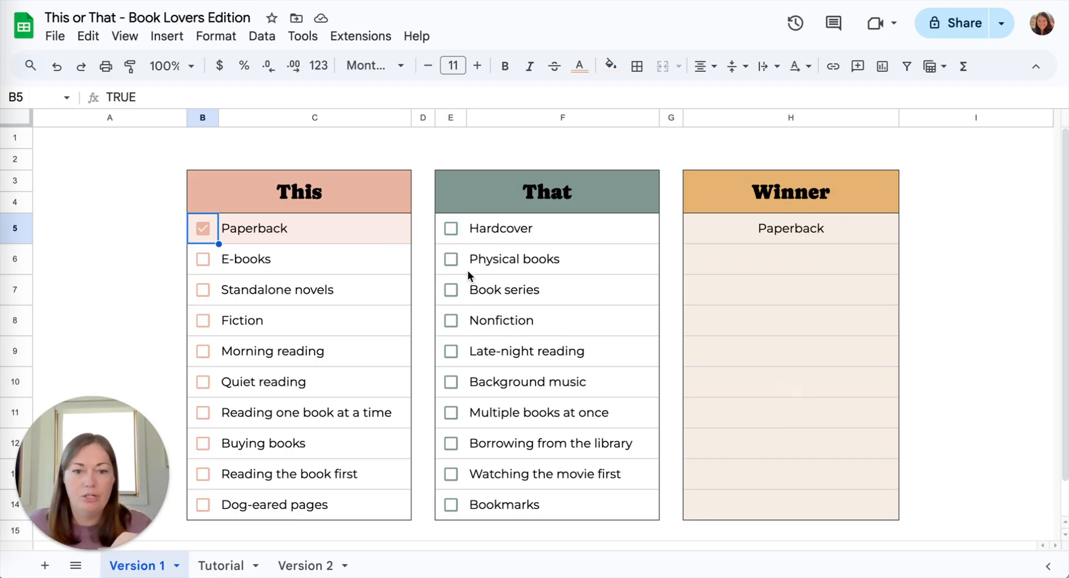
left_click(452, 259)
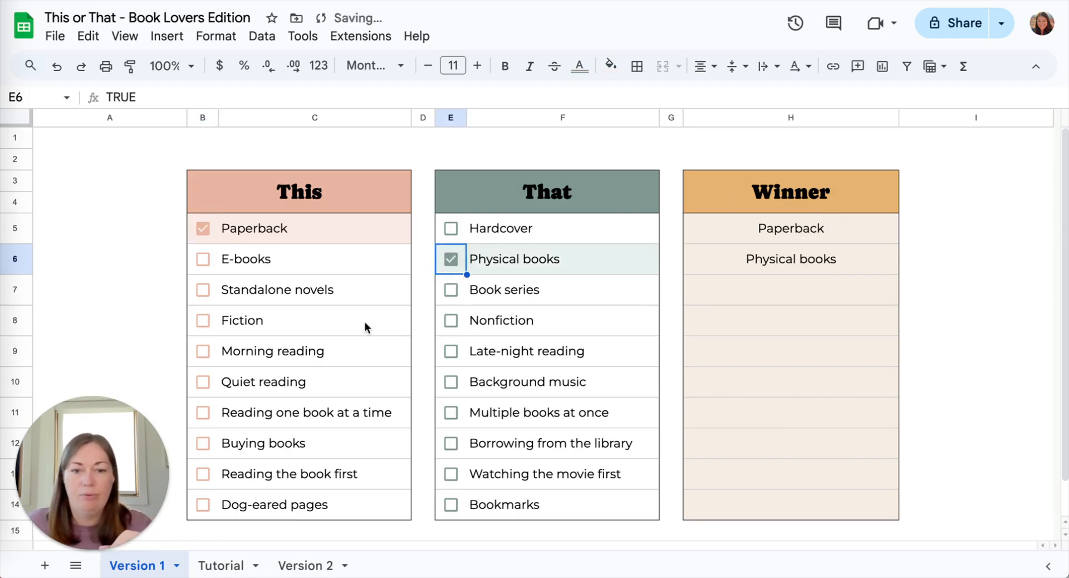
left_click(207, 290)
left_click(451, 320)
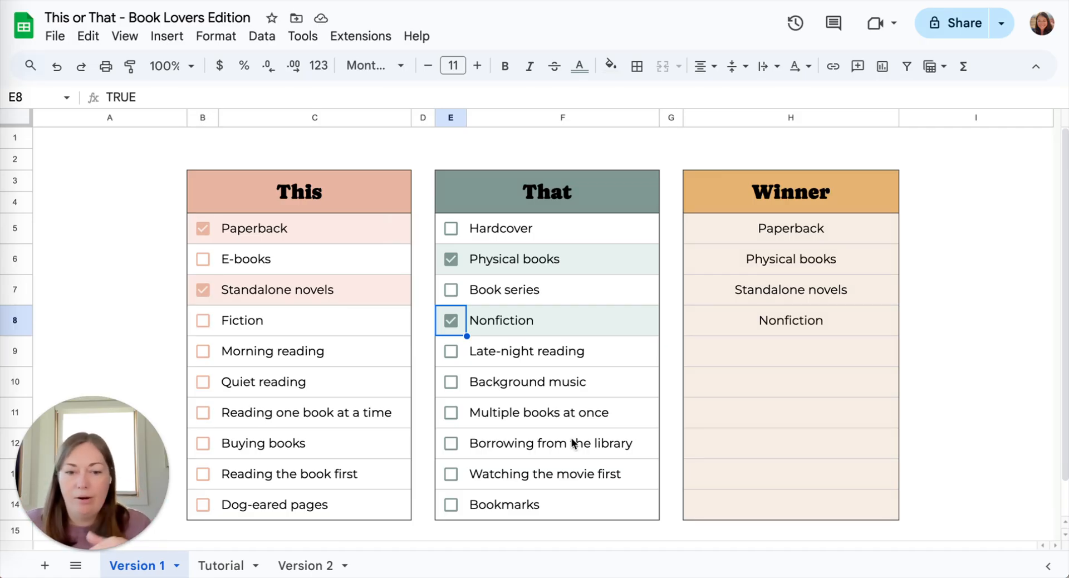
Look over the spaced-out layout on the Version 2 sheet and return to the Version 1 sheet.
left_click(312, 565)
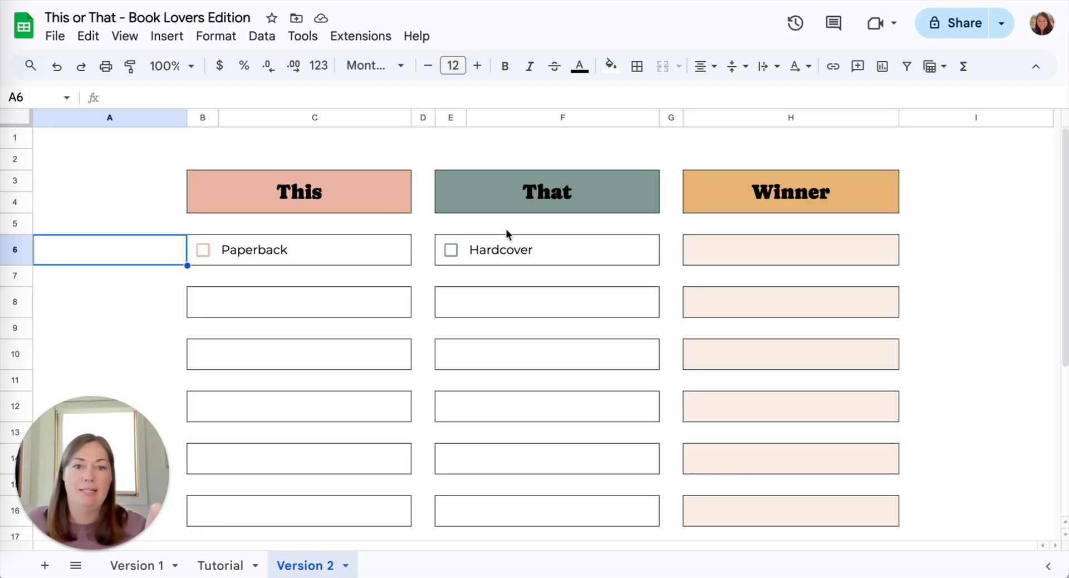
left_click(154, 569)
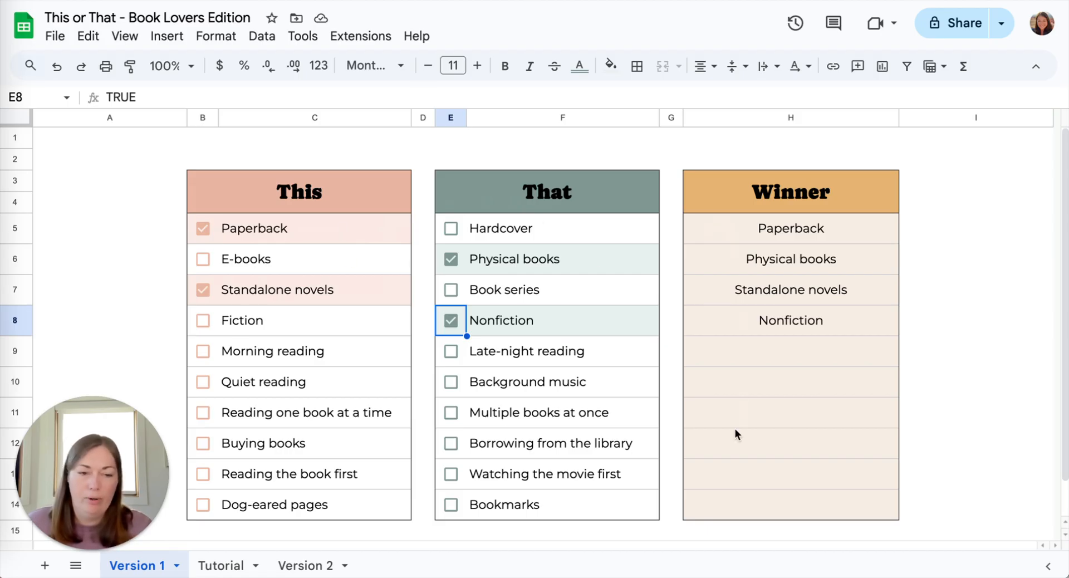
On the Tutorial sheet, enter the heading "This" in cell B3.
left_click(230, 566)
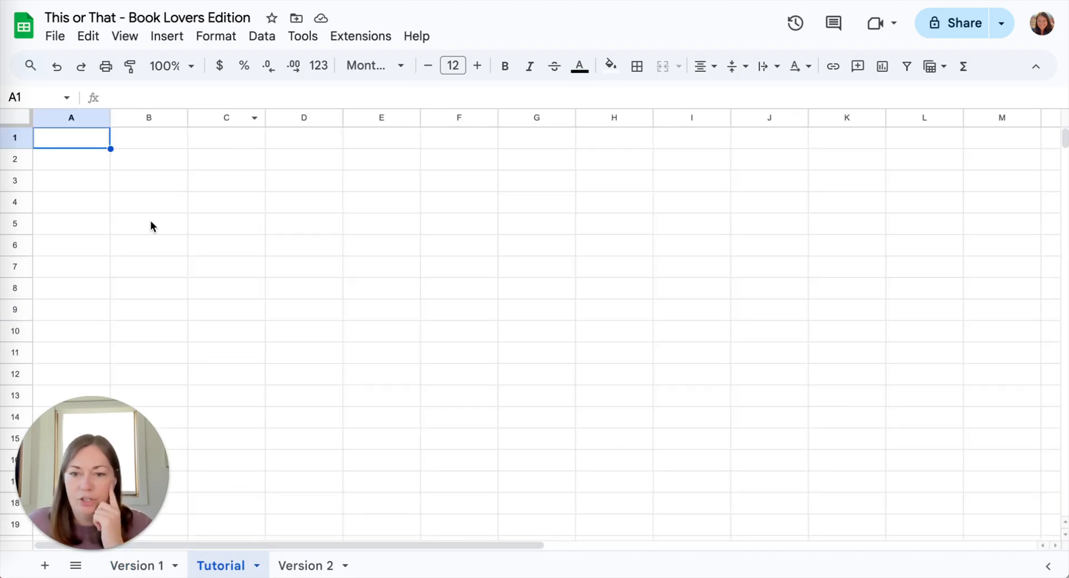
left_click(145, 184)
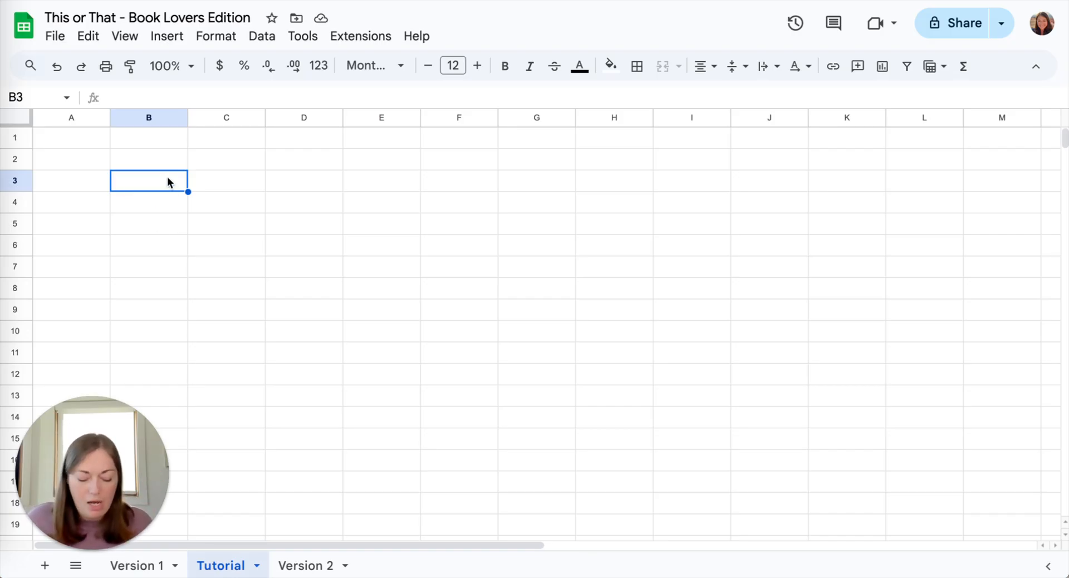
type("This")
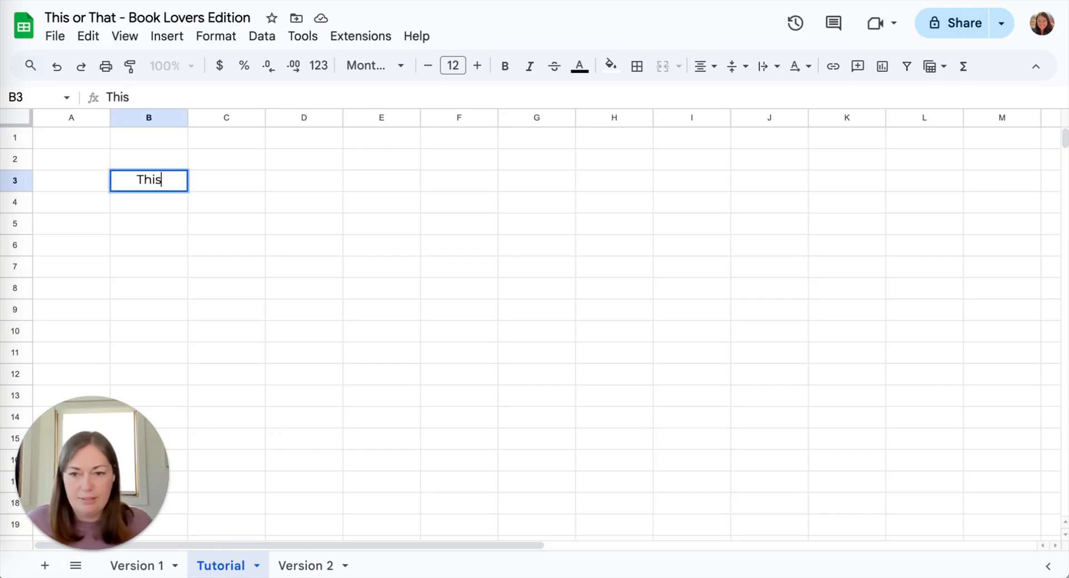
Enter the heading "That" in E3 and "Winner" in H3 of the Tutorial sheet, checking the Version 1 layout for reference.
left_click(365, 186)
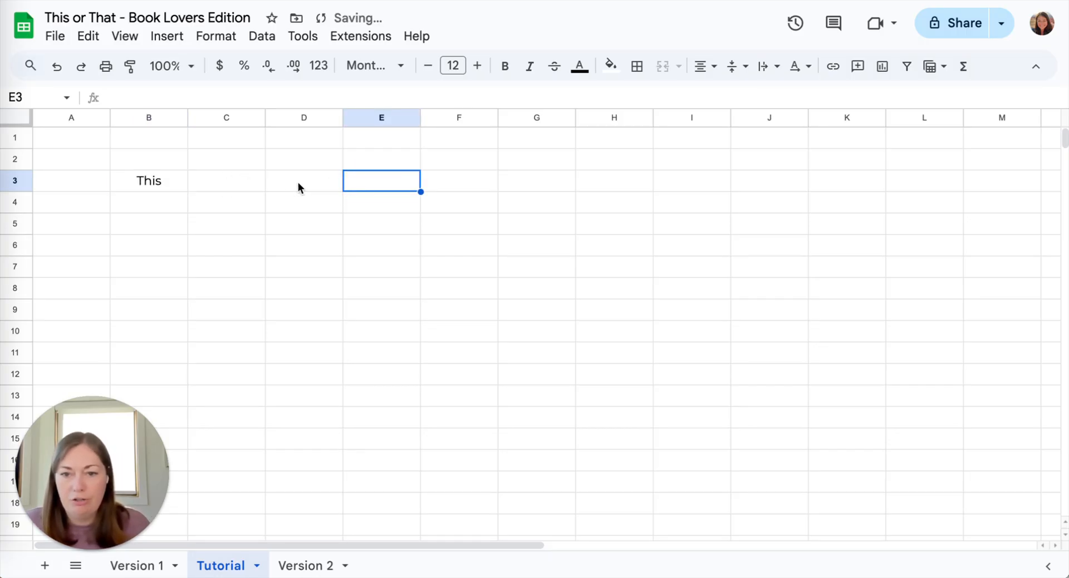
left_click(146, 566)
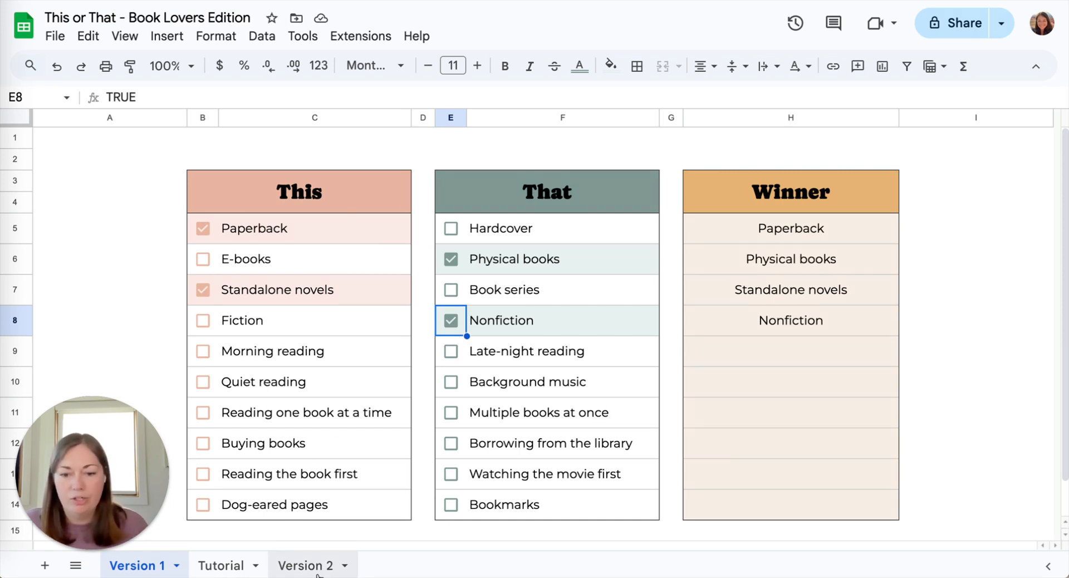
left_click(224, 565)
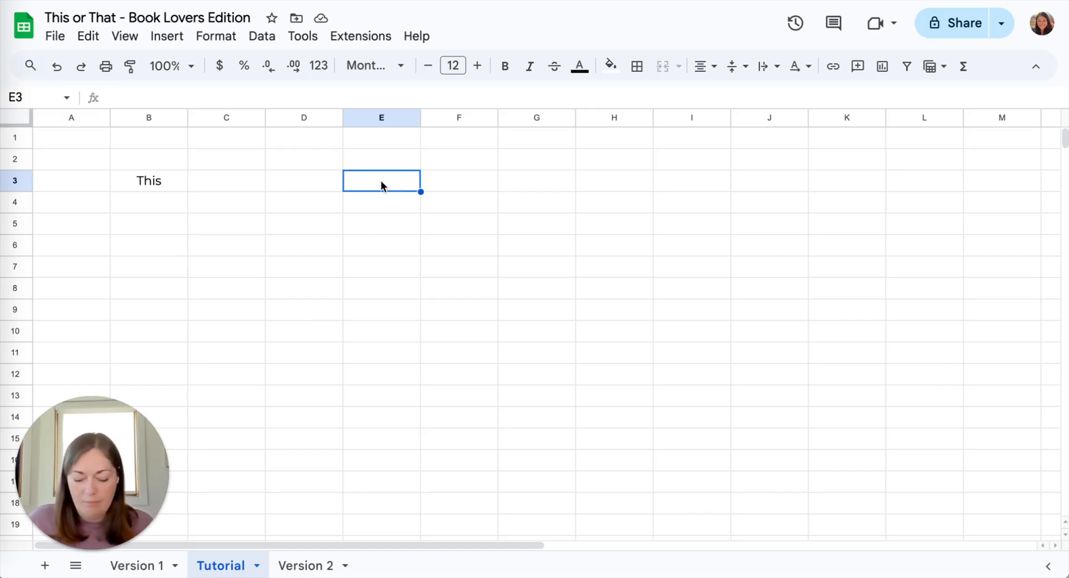
type("THat")
key("BackSpace")
key("BackSpace")
key("BackSpace")
type("hat")
key("Return")
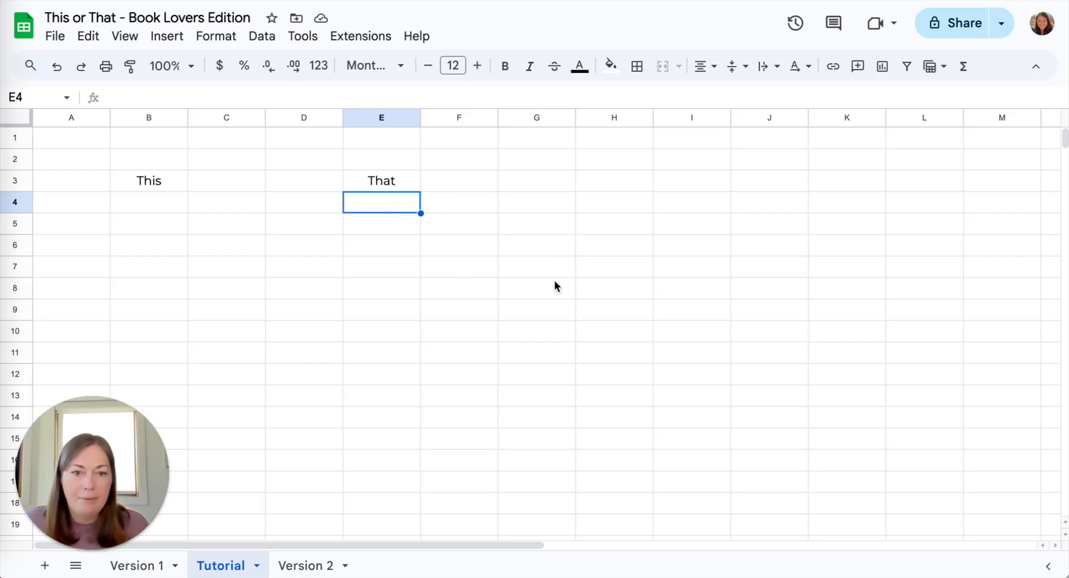
left_click(609, 184)
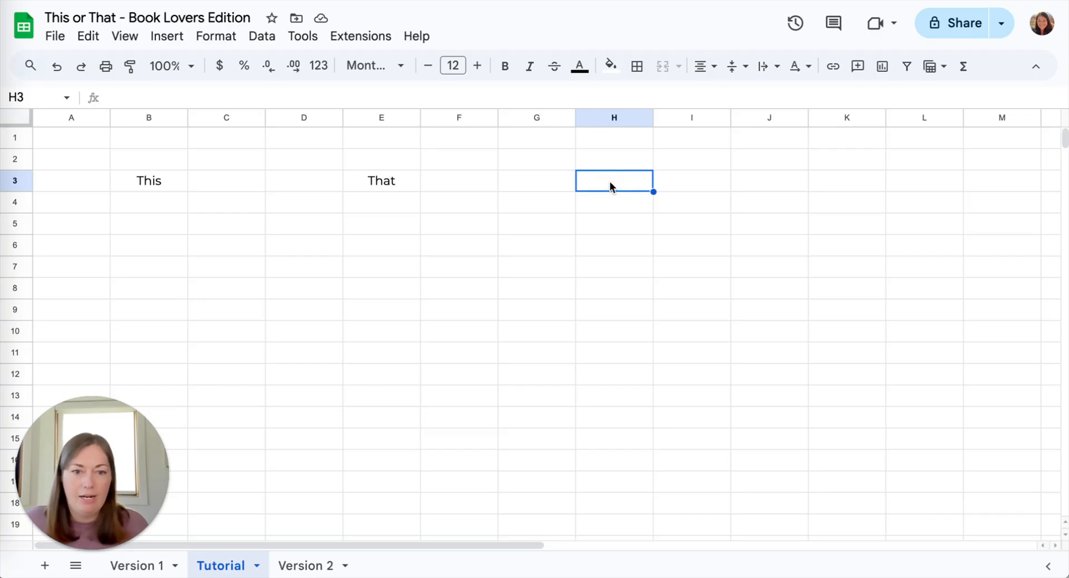
type("Winner")
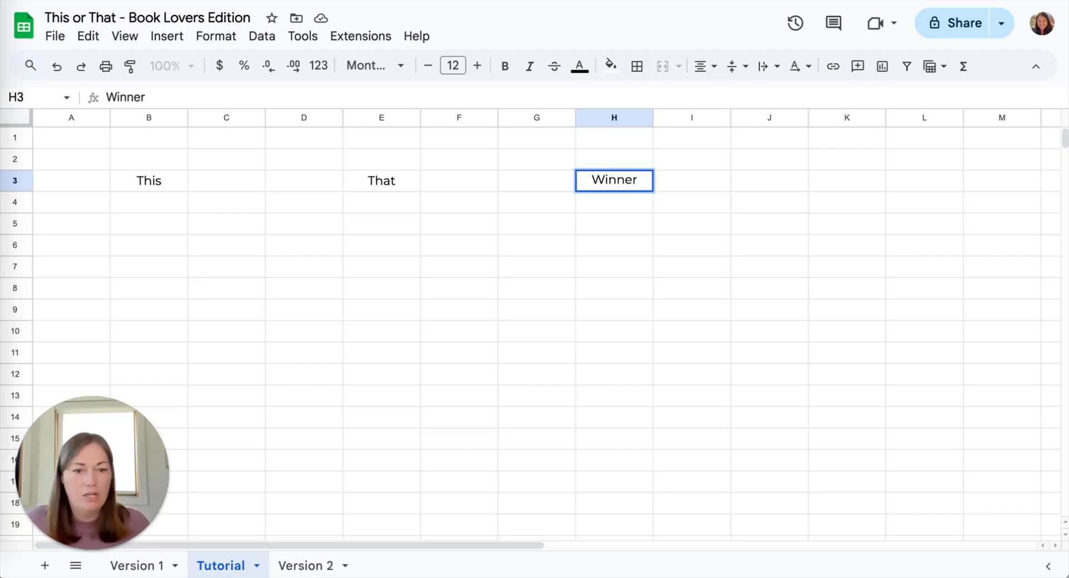
key("Return")
Insert checkboxes in B4:B13 under the This heading and set their font size to 11.
left_click(150, 204)
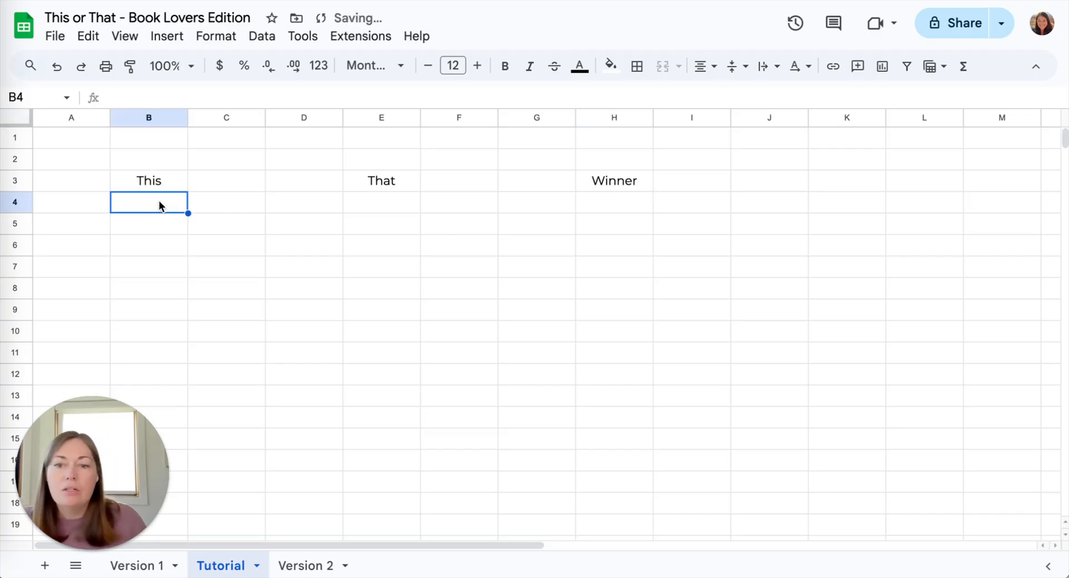
scroll(157, 216, "down", 1)
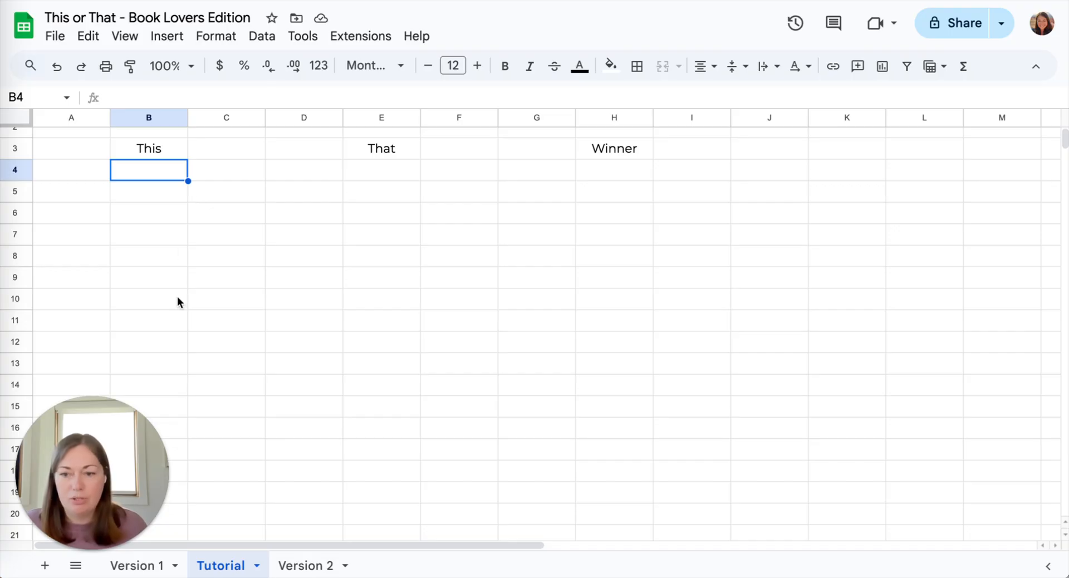
scroll(177, 296, "up", 1)
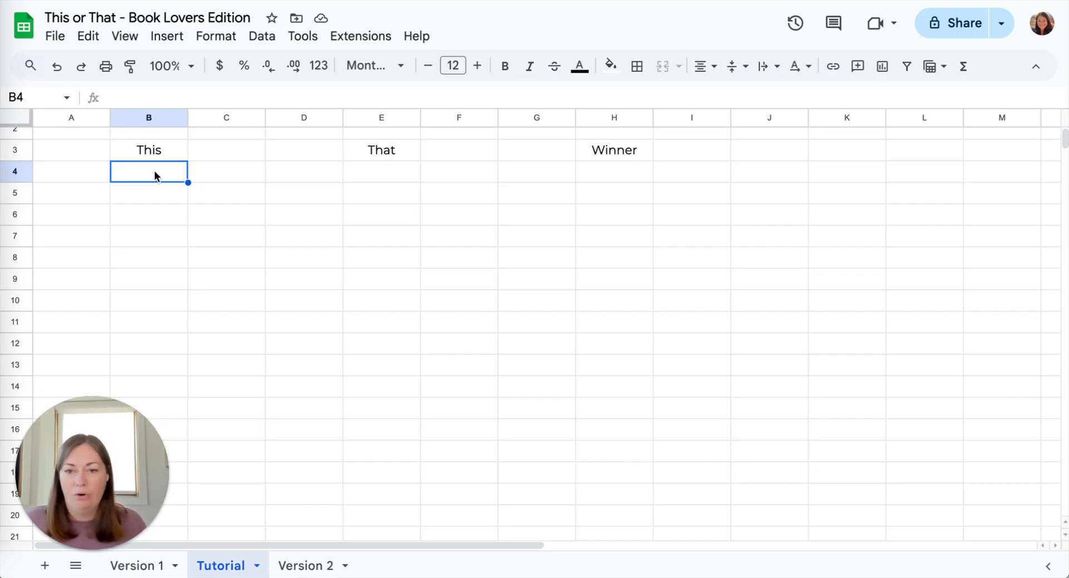
key("shift+Down")
key("shift+Down")
key("shift+Down")
key("shift+Down")
key("shift+Down")
key("shift+Down")
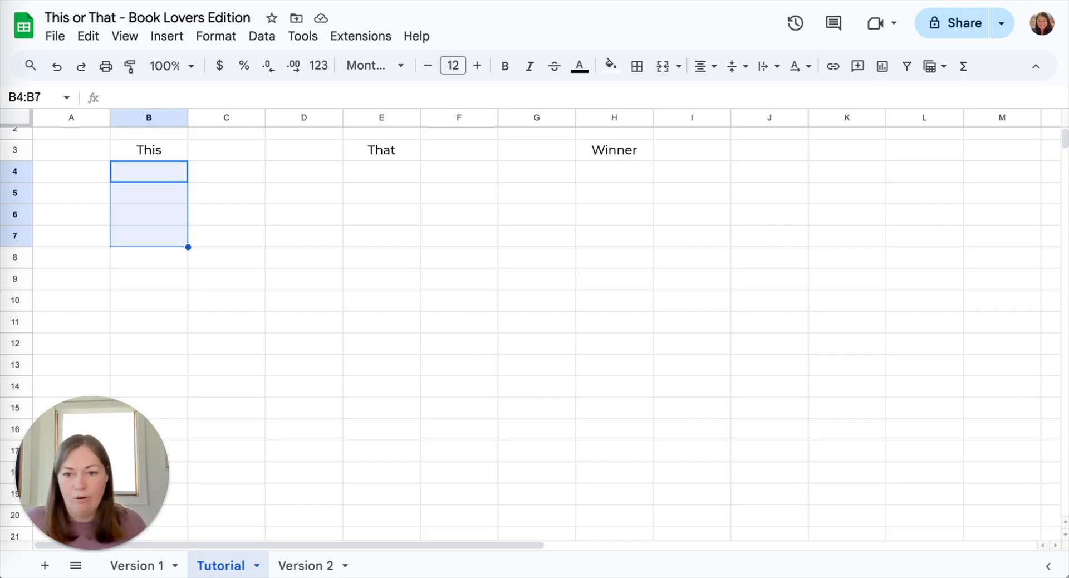
key("shift+Down")
key("shift+Down")
key("shift+Down")
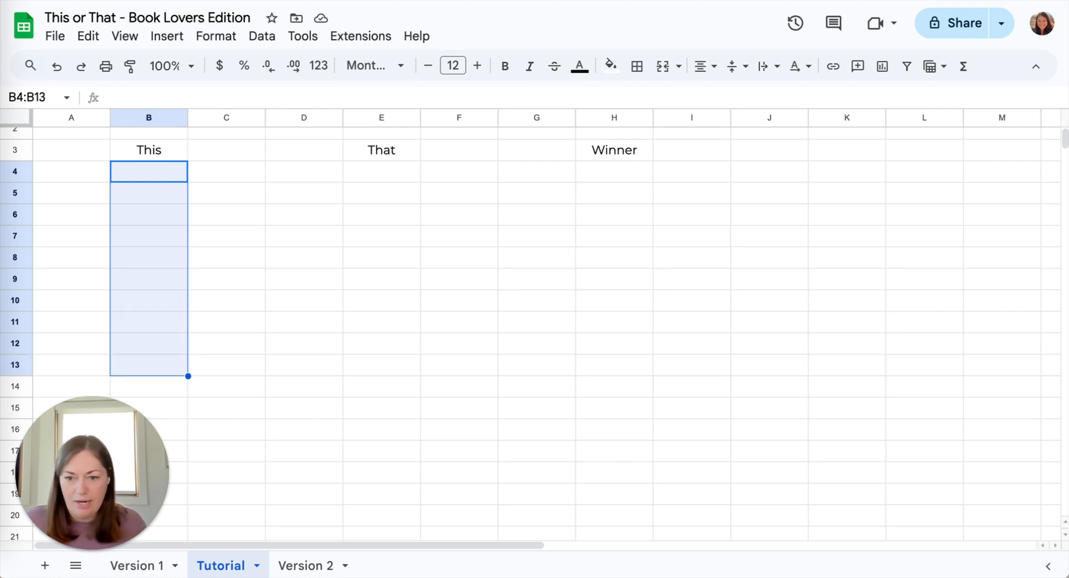
left_click(163, 36)
left_click(216, 410)
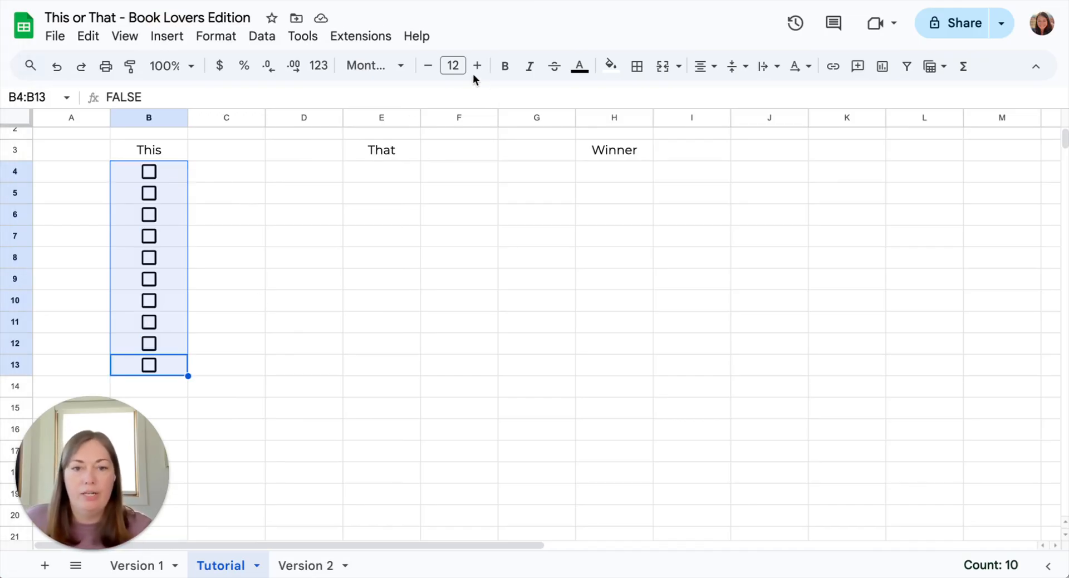
left_click(430, 64)
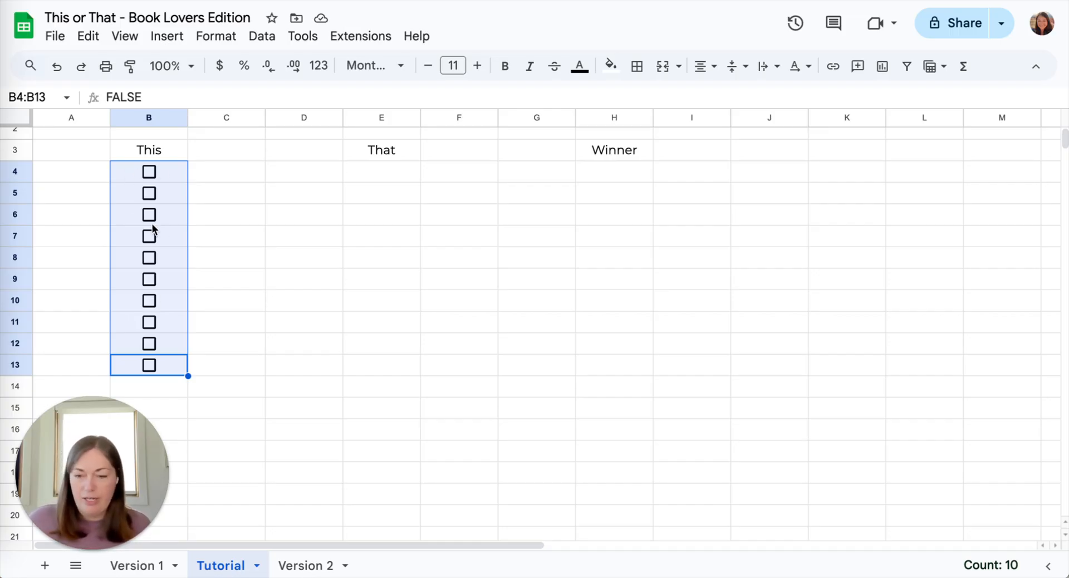
Copy the checkboxes from B4:B13 to E4:E13 under the That heading.
key("ctrl+c")
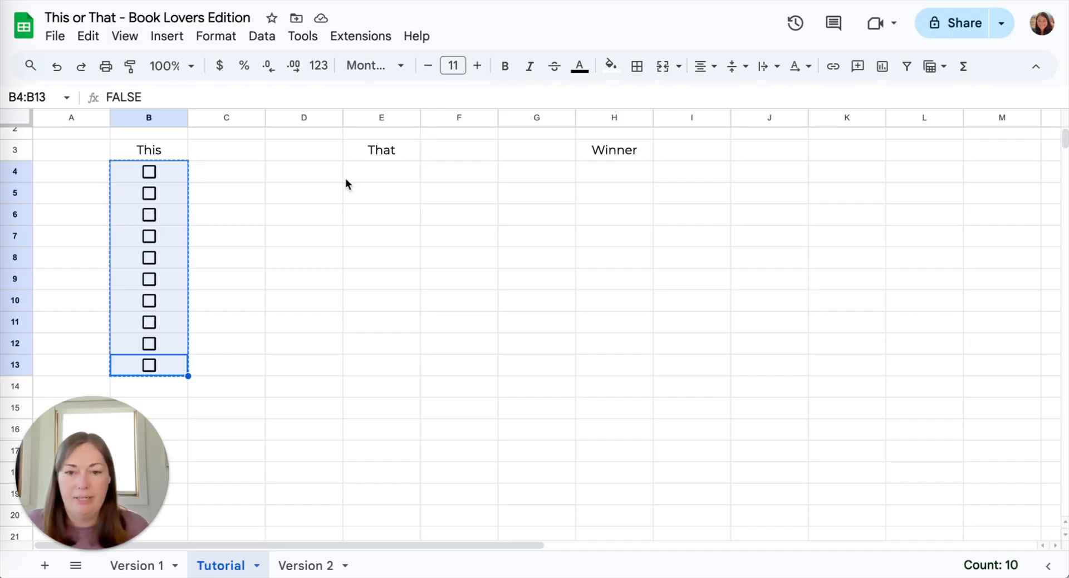
left_click(373, 174)
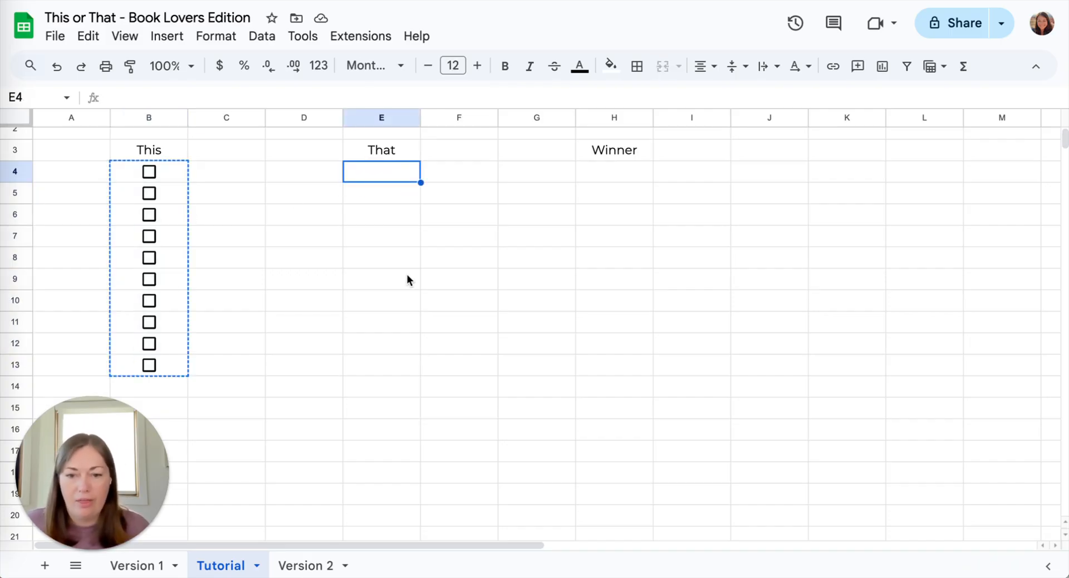
key("ctrl+v")
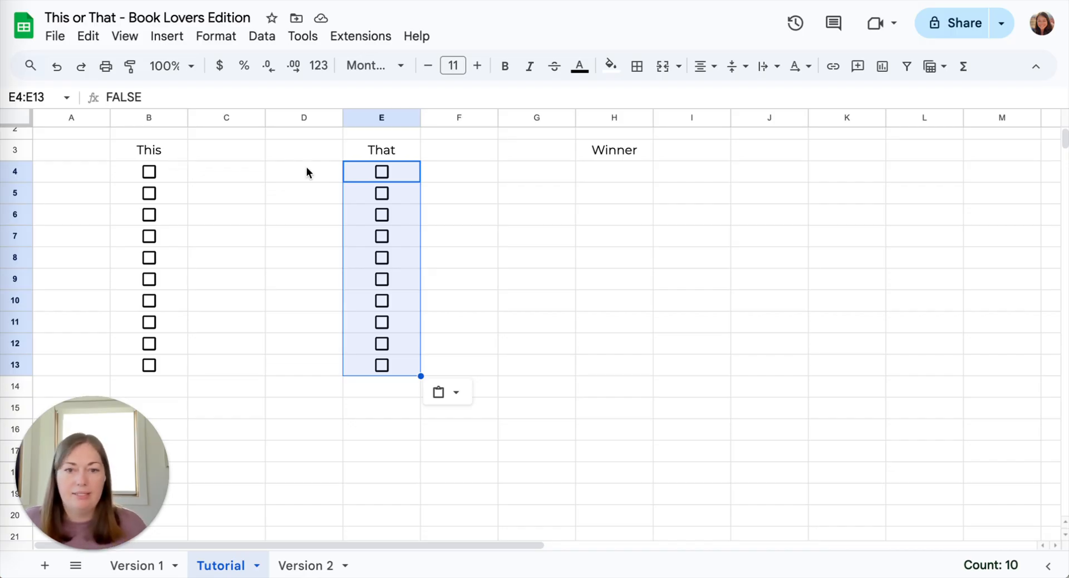
Resize the checkbox columns B and E to a width of 40 pixels.
left_click(154, 116)
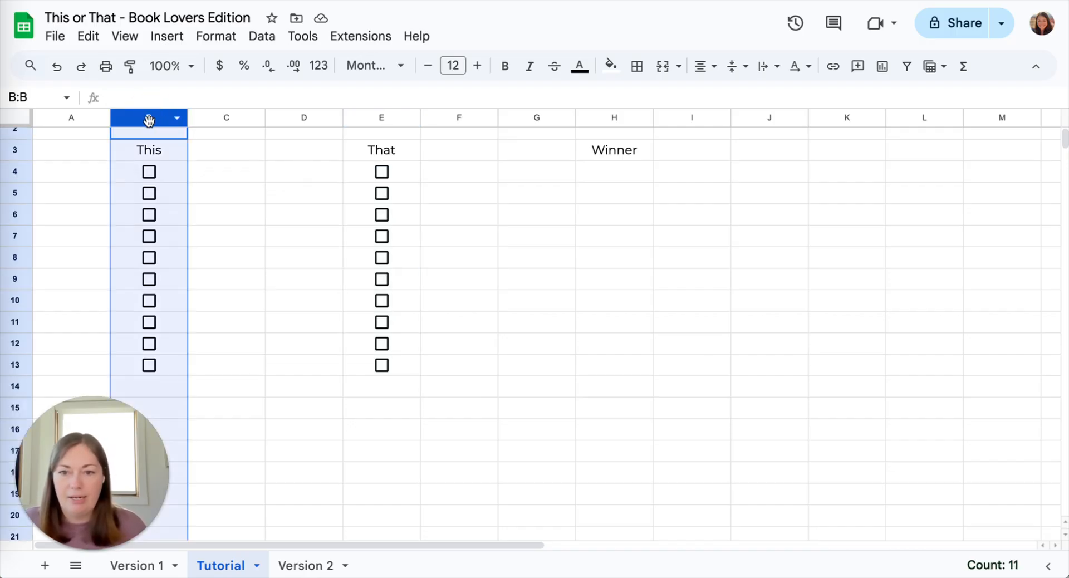
left_click(371, 117, "ctrl")
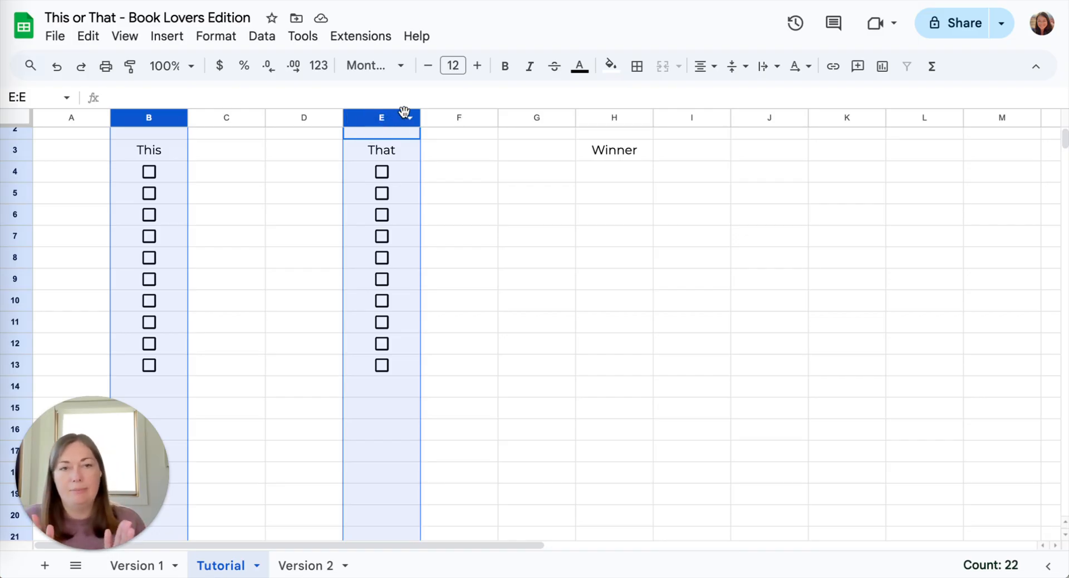
right_click(377, 114)
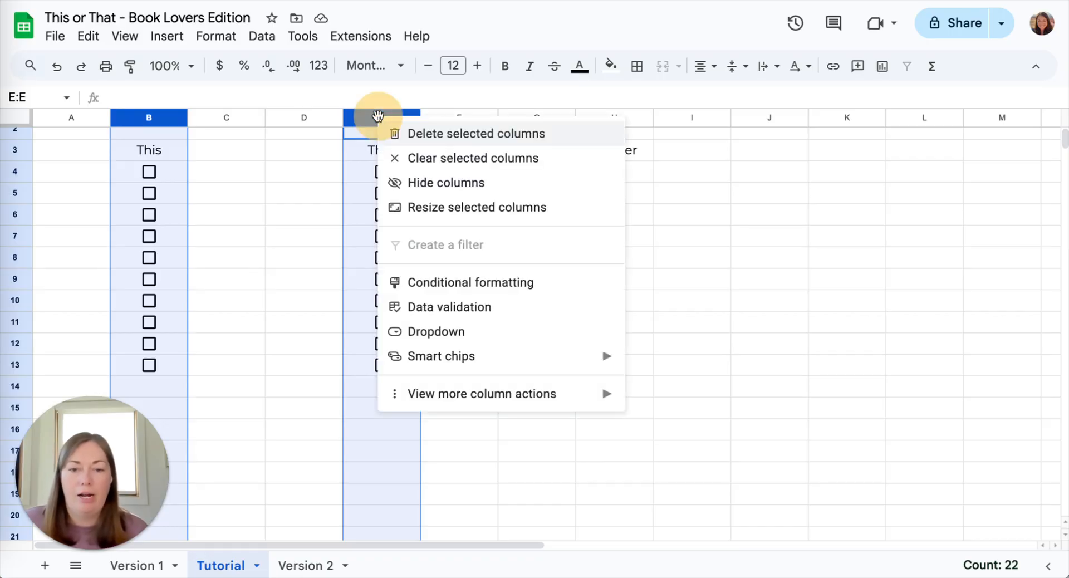
left_click(427, 208)
type("40")
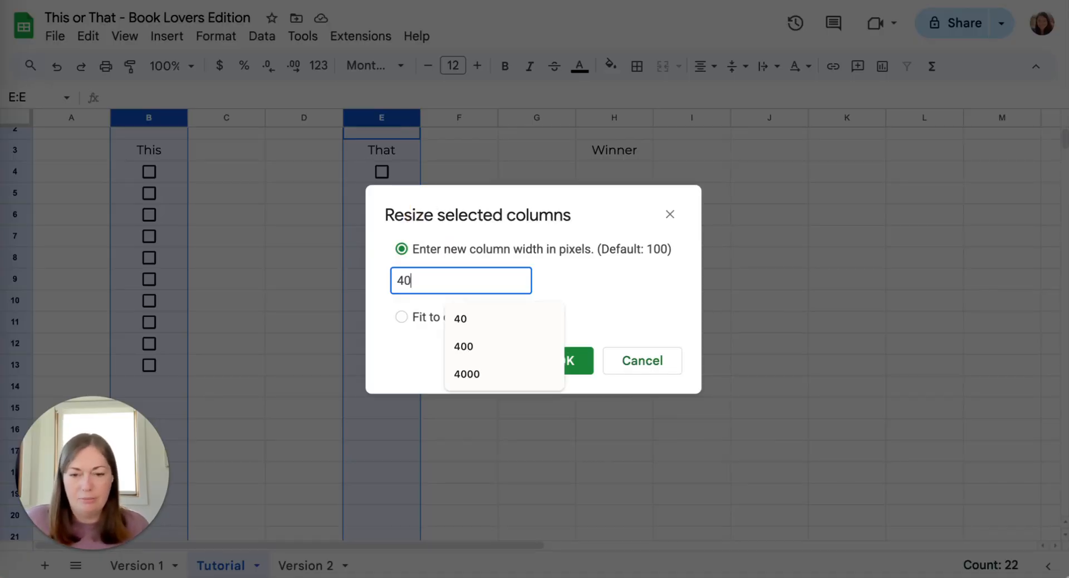
left_click(575, 352)
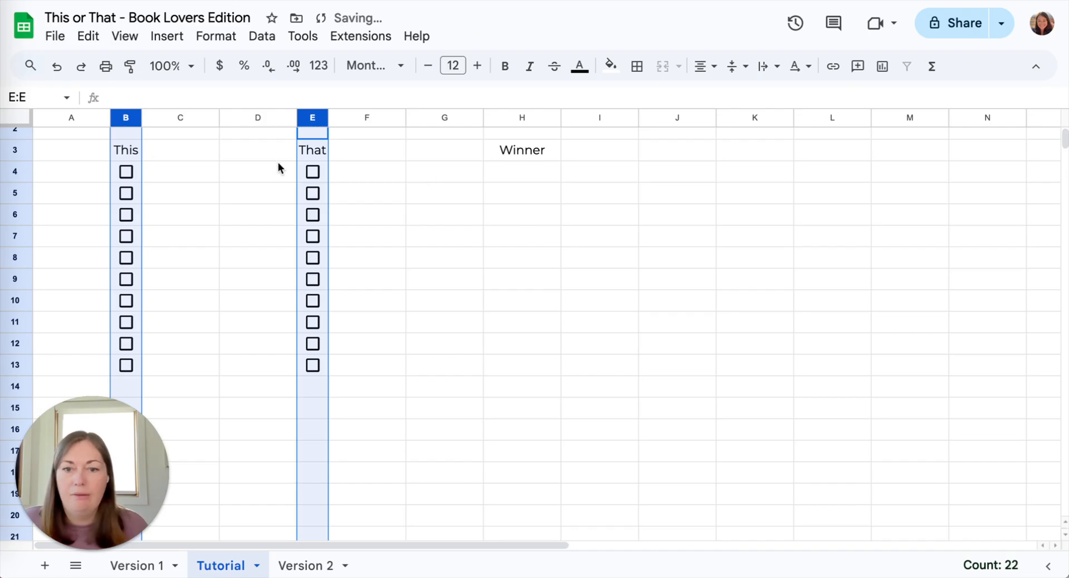
Resize columns C and F, beside the checkbox columns, to a width of 250 pixels.
left_click(177, 117)
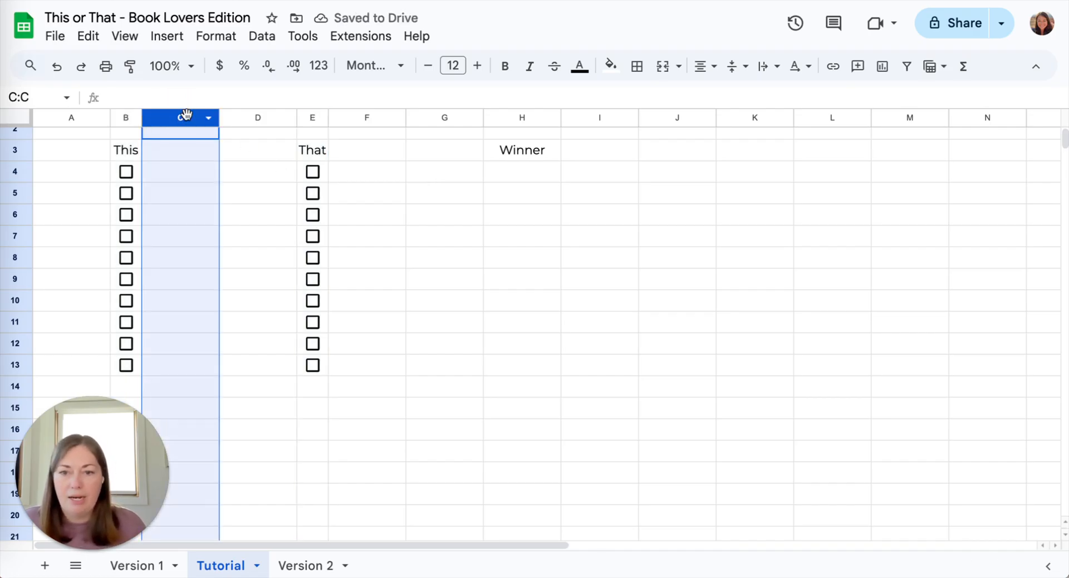
left_click(362, 117, "ctrl")
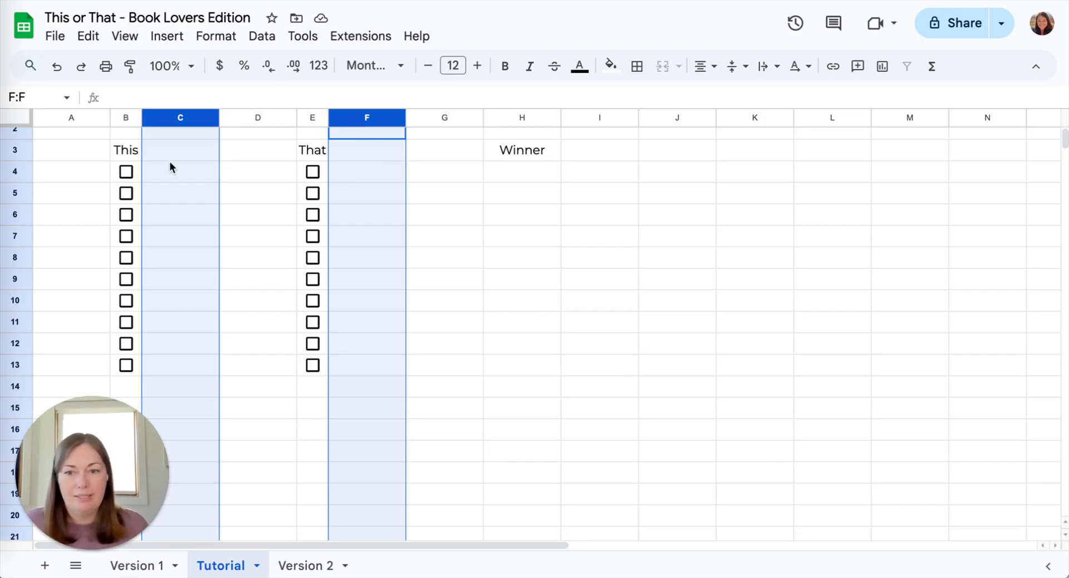
right_click(363, 117)
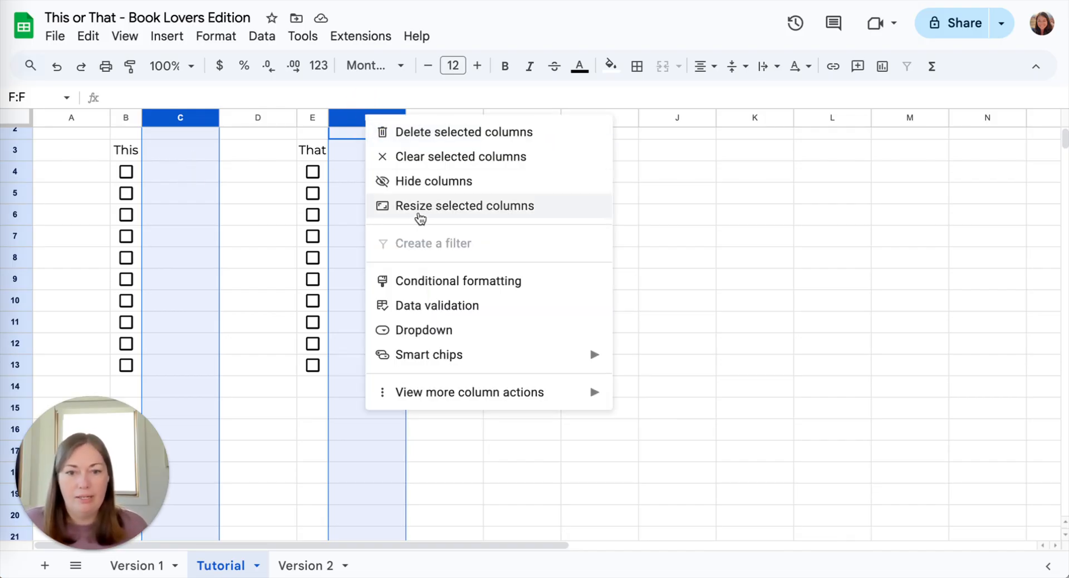
left_click(417, 211)
type("250")
key("Return")
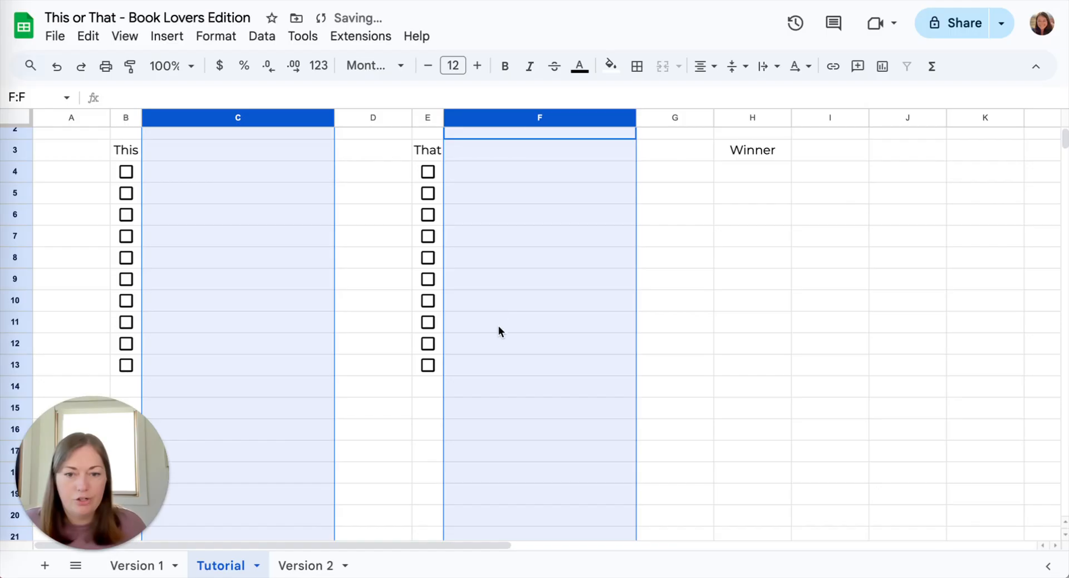
left_click(549, 237)
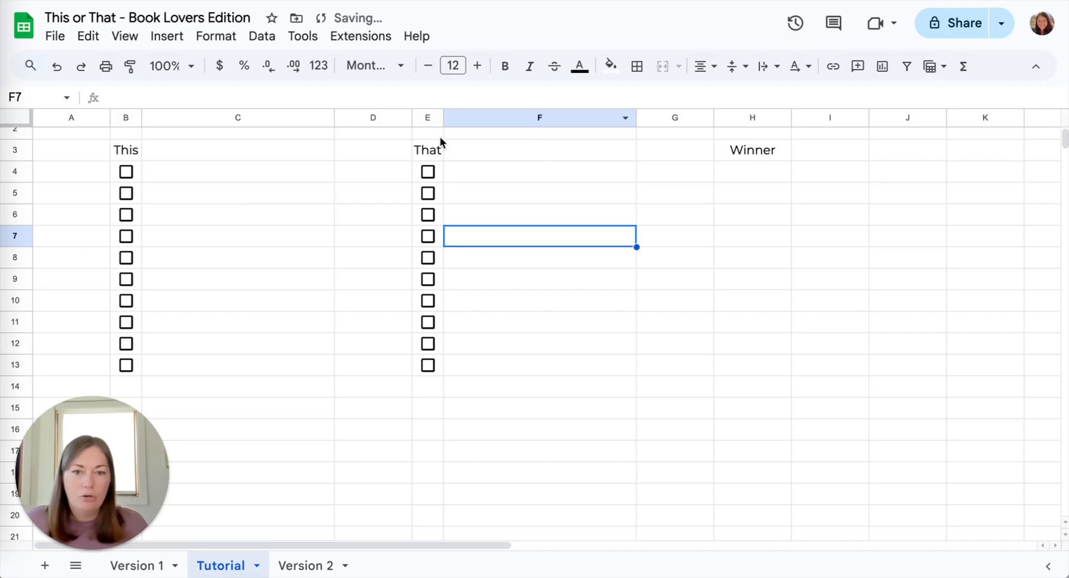
Resize column H, which holds the Winner heading, to a width of 290 pixels.
left_click(735, 117)
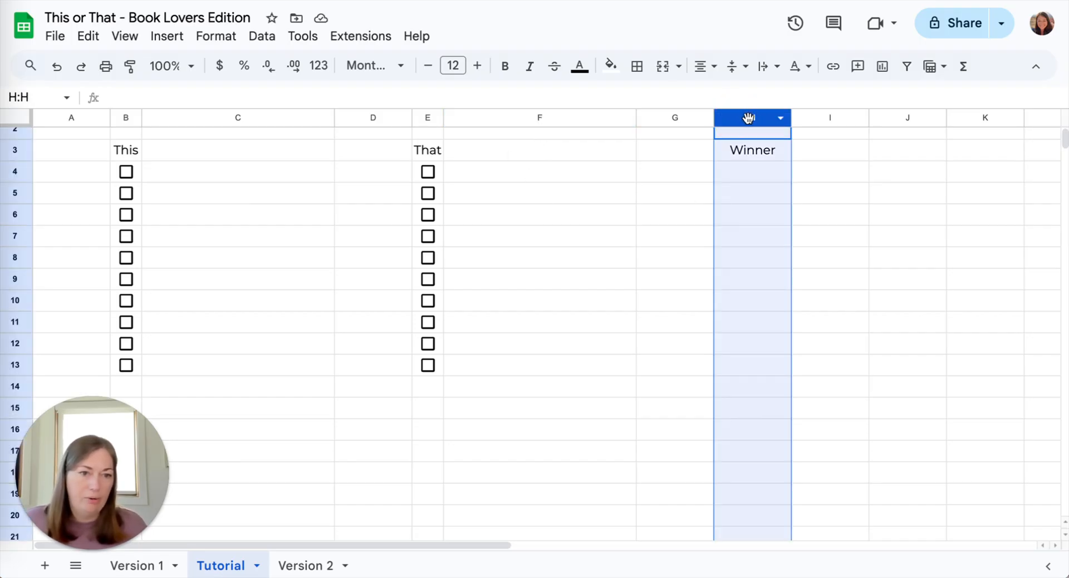
right_click(755, 115)
left_click(806, 313)
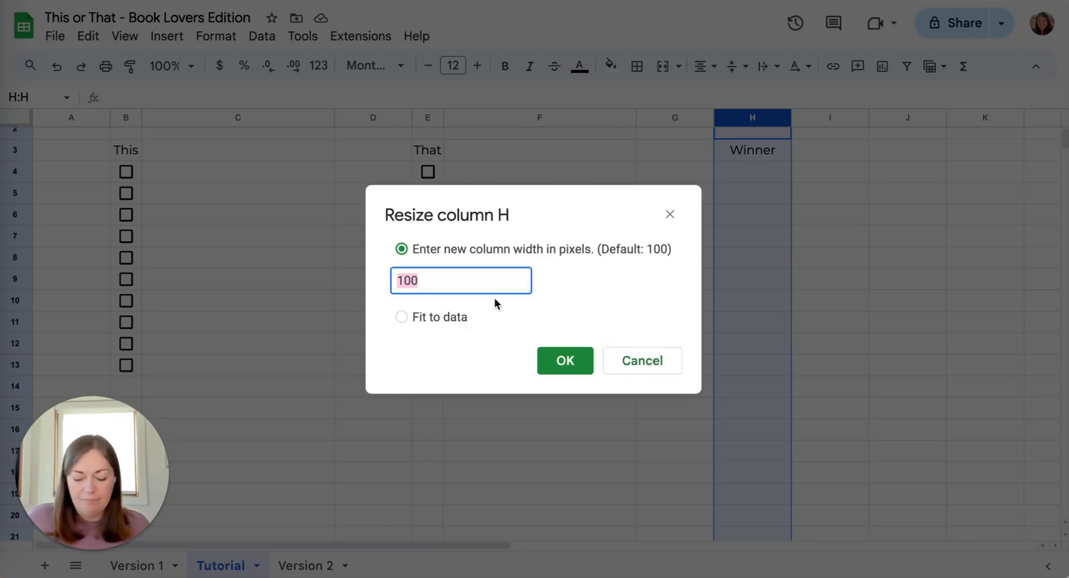
type("280")
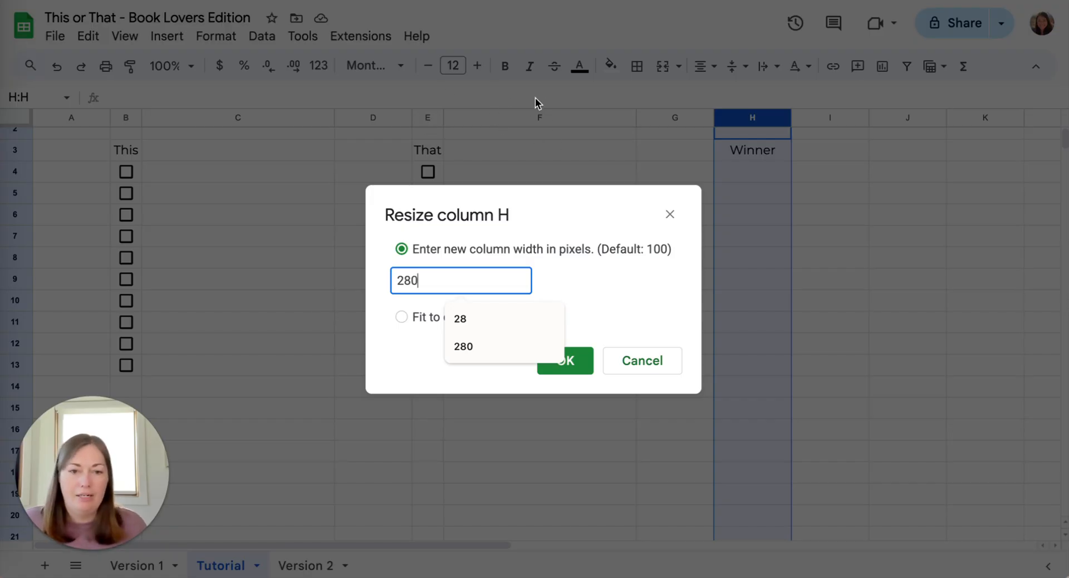
key("BackSpace")
key("BackSpace")
key("BackSpace")
type("290")
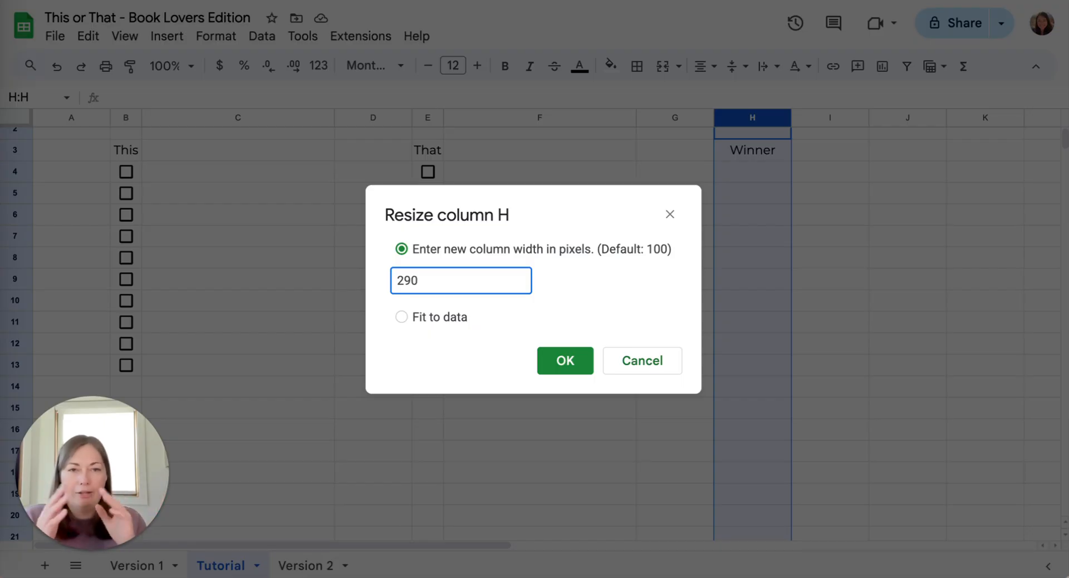
left_click(560, 371)
left_click(780, 196)
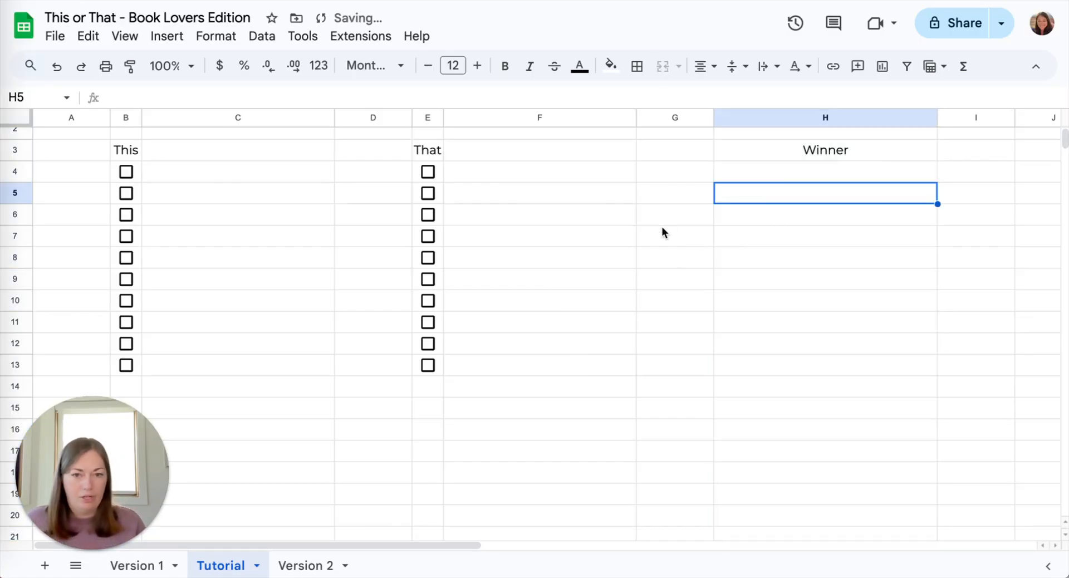
Resize the spacer columns D and G together to a width of 30 pixels.
scroll(662, 226, "up", 1)
left_click(372, 119)
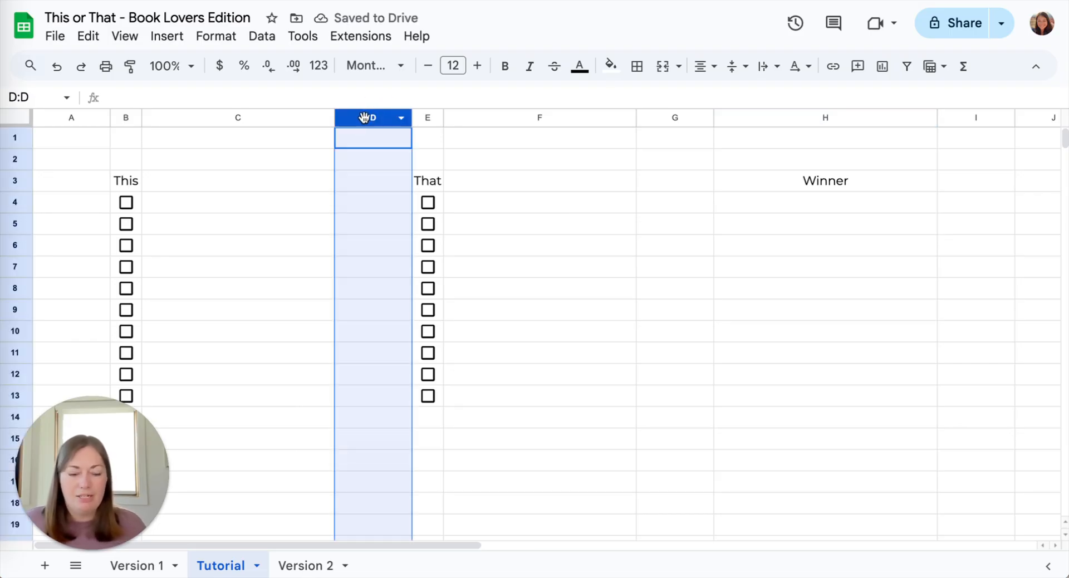
left_click(676, 117, "ctrl")
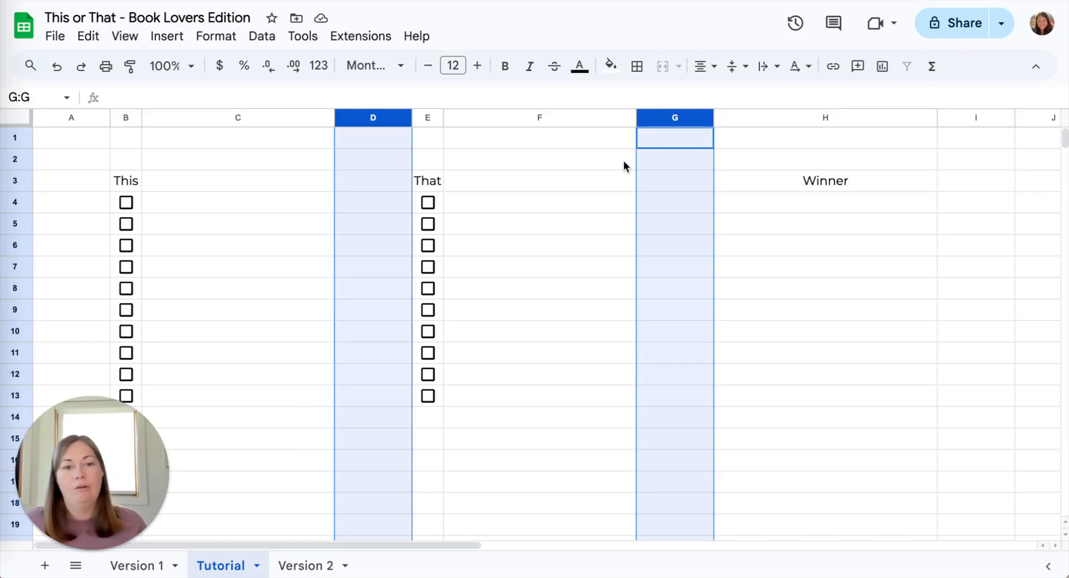
right_click(664, 118)
left_click(716, 212)
type("30")
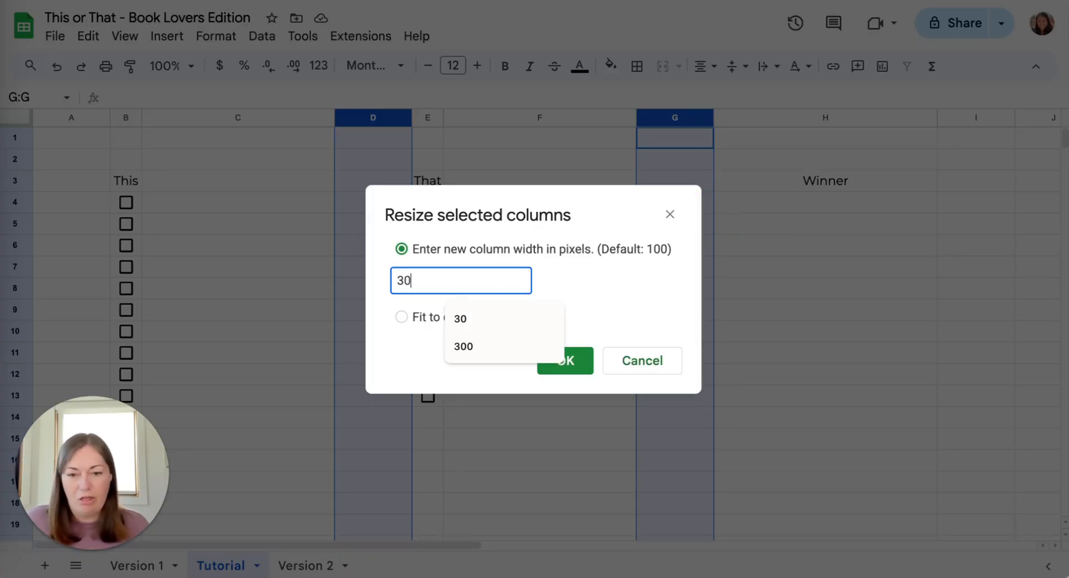
key("Return")
left_click(503, 309)
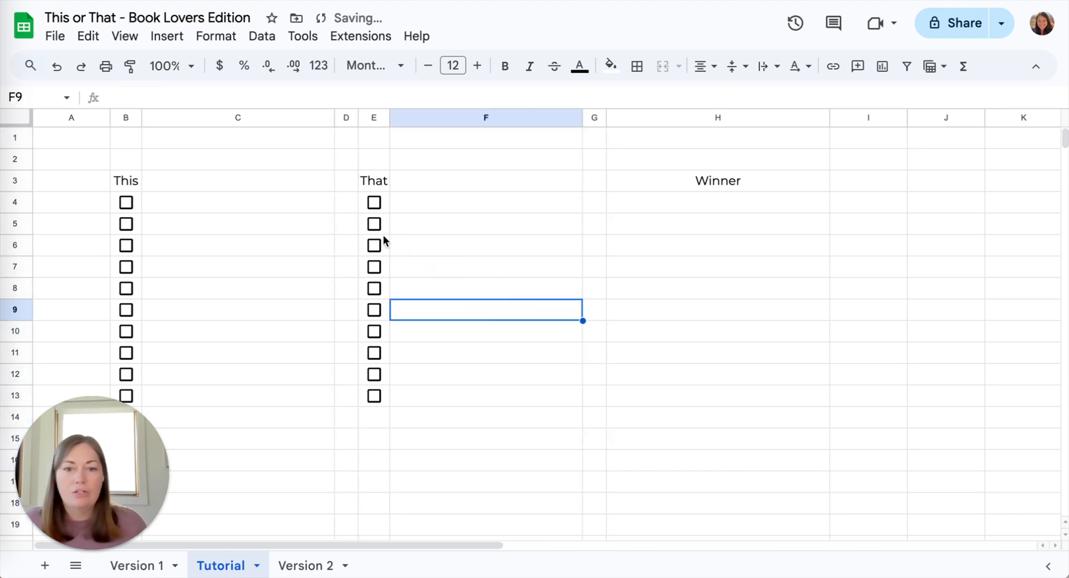
Merge B3:C3 for the This heading and E3:F3 for the That heading.
left_click_drag(125, 178, 195, 181)
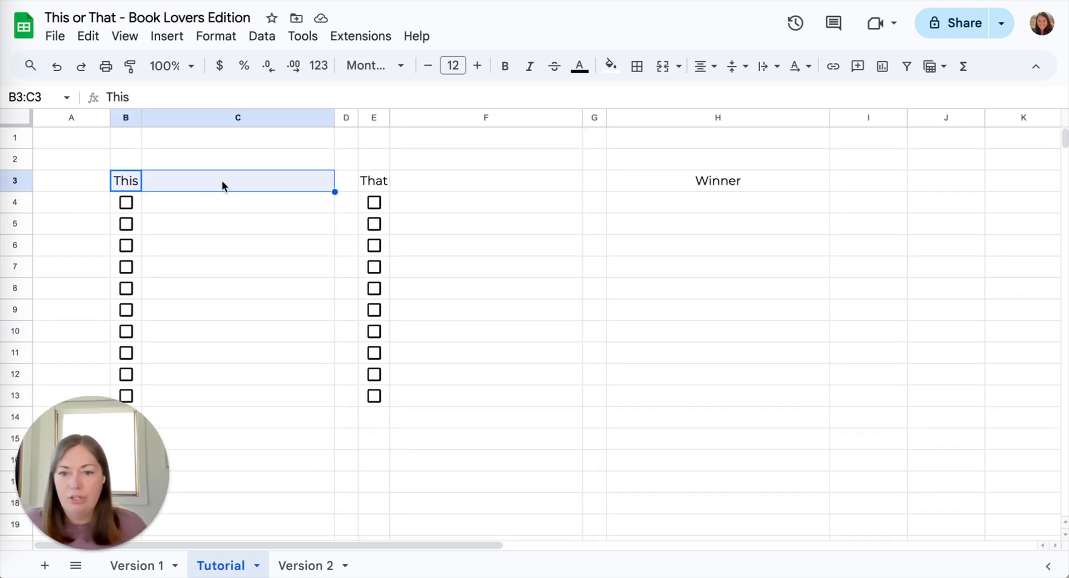
left_click(139, 179)
left_click(208, 181)
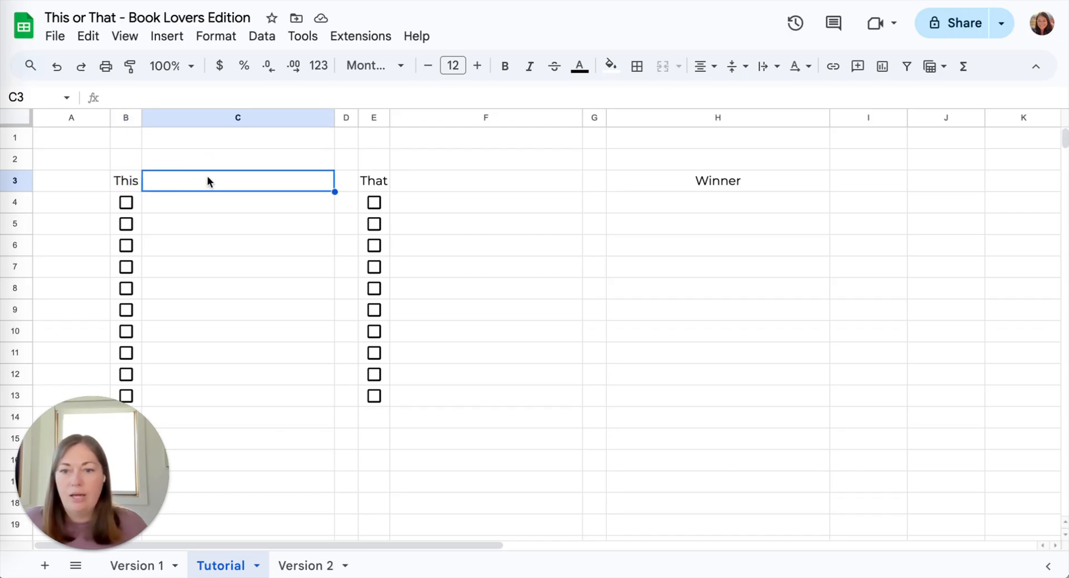
left_click_drag(126, 180, 175, 181)
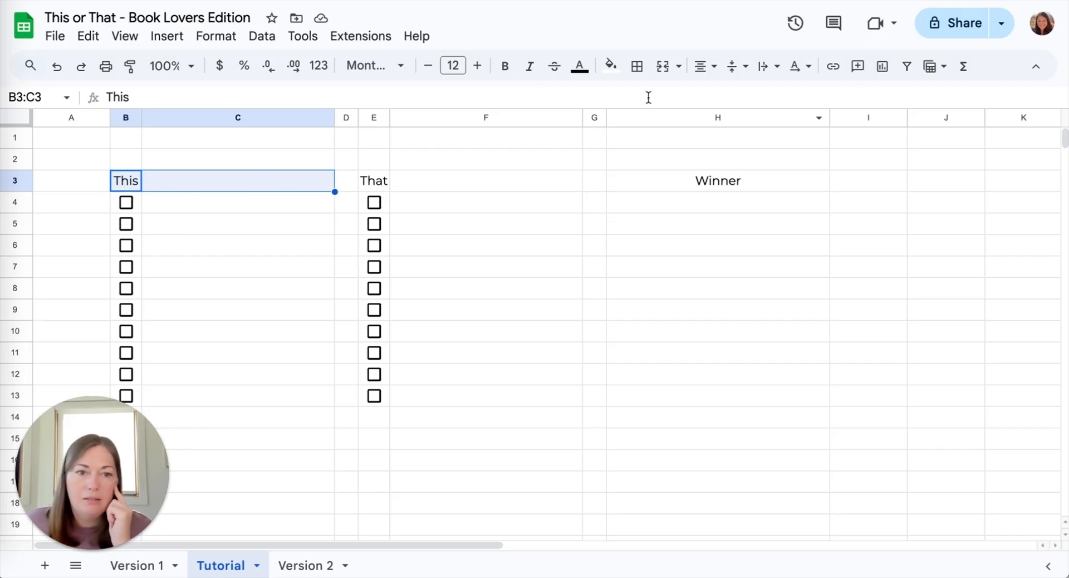
left_click(662, 65)
left_click(373, 180)
left_click_drag(373, 181, 422, 180)
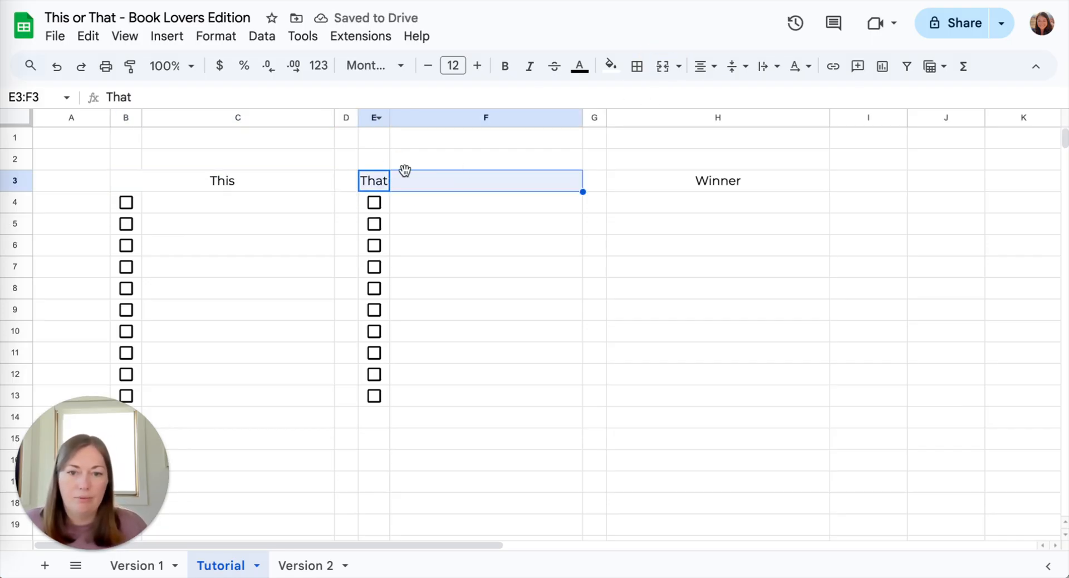
left_click(663, 65)
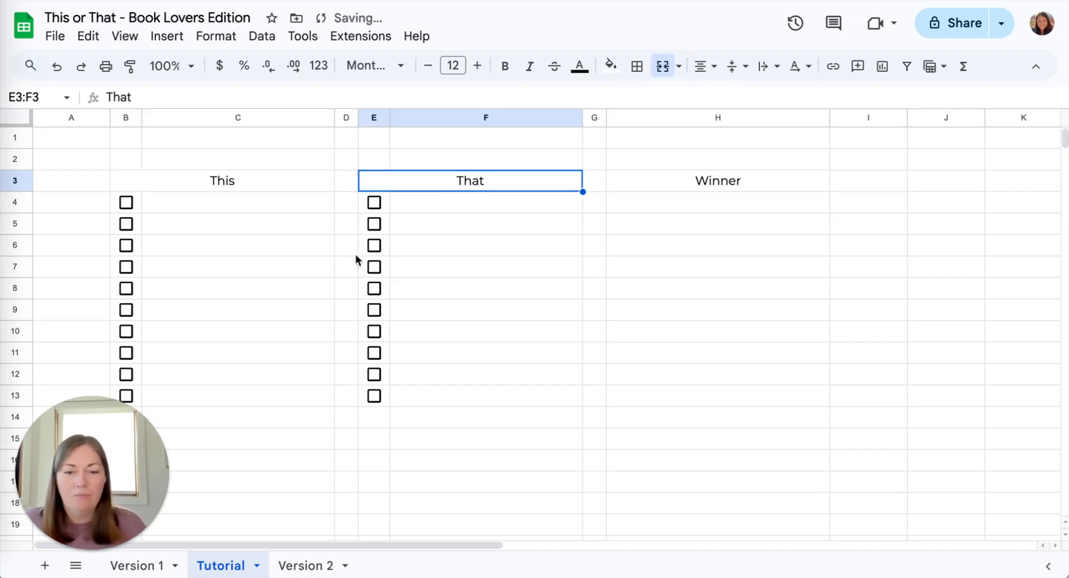
Make the This, That and Winner headings in row 3 bold.
left_click(247, 179)
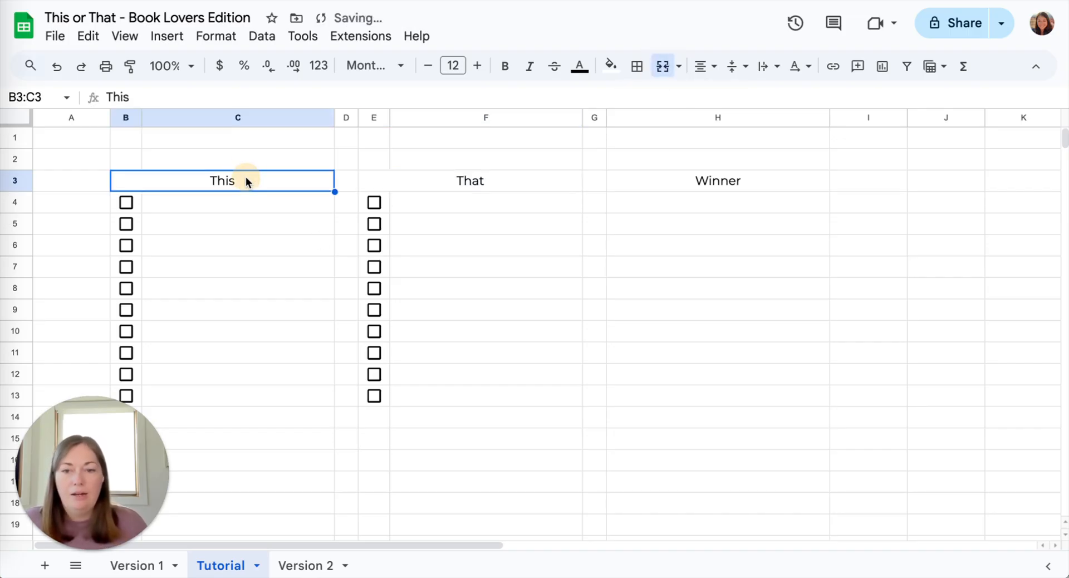
left_click(445, 179, "ctrl")
left_click(665, 177, "ctrl")
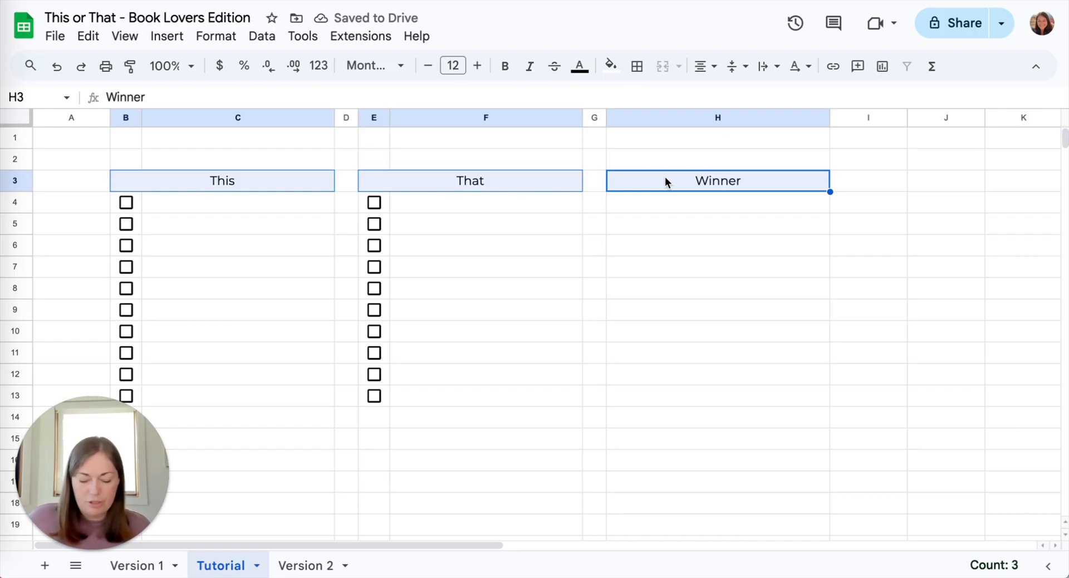
key("ctrl+b")
Try font size 30 on the This, That and Winner headings, and settle on size 20.
left_click(281, 178)
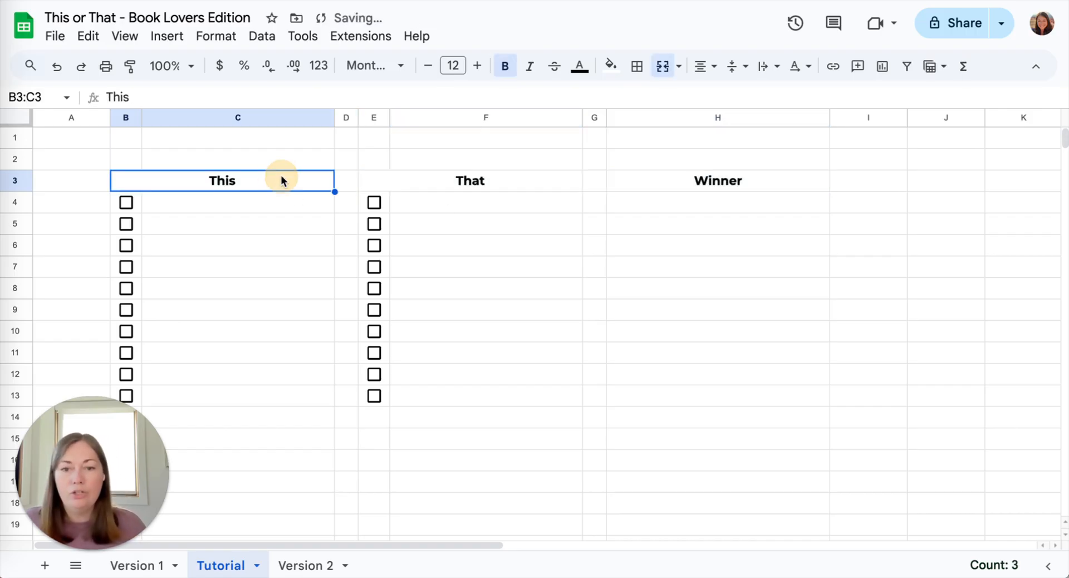
left_click(486, 180)
left_click(667, 182, "ctrl")
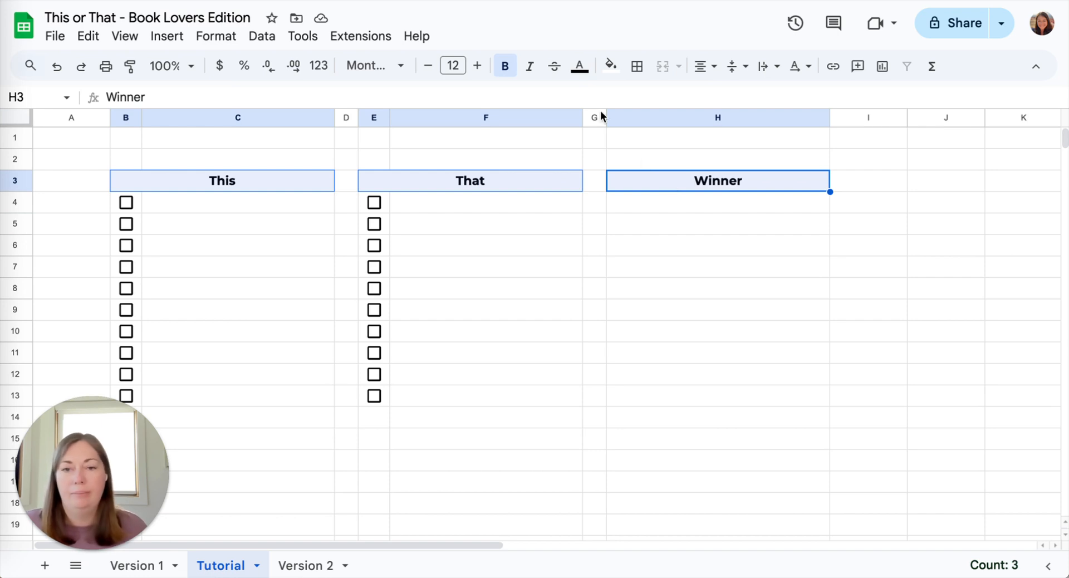
left_click(453, 65)
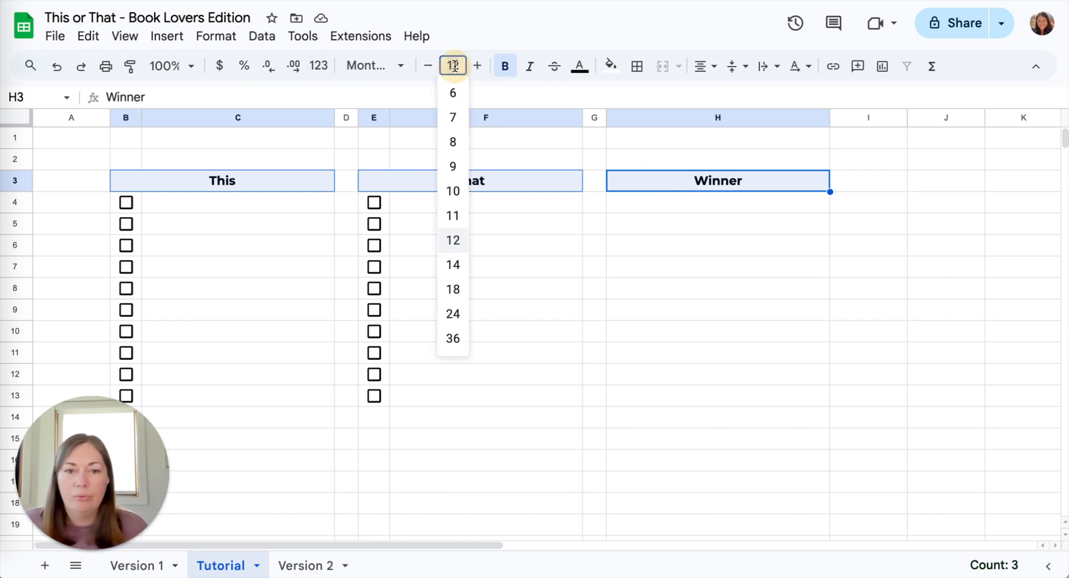
type("30")
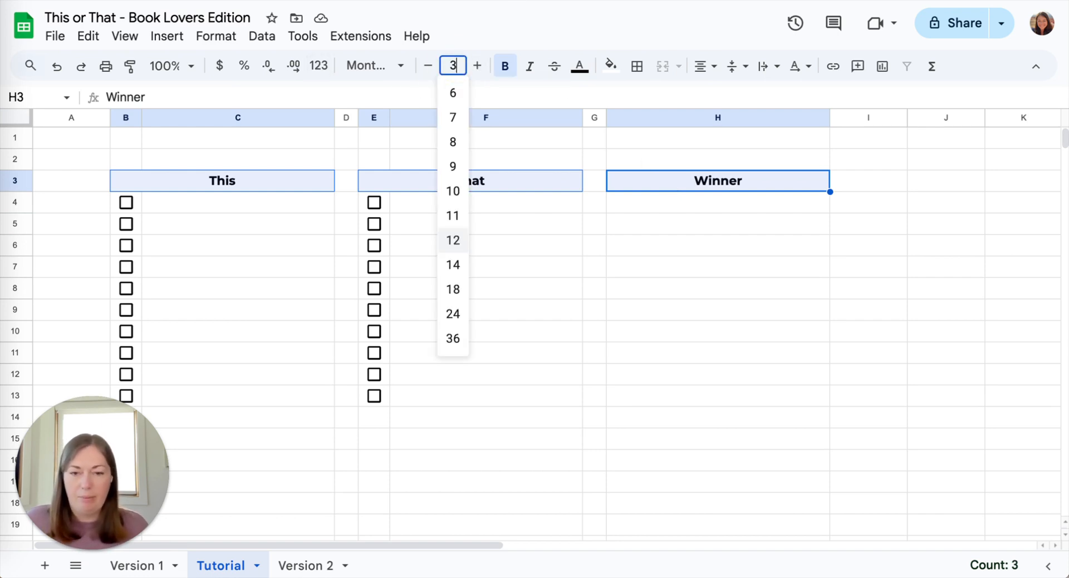
key("Return")
left_click(453, 65)
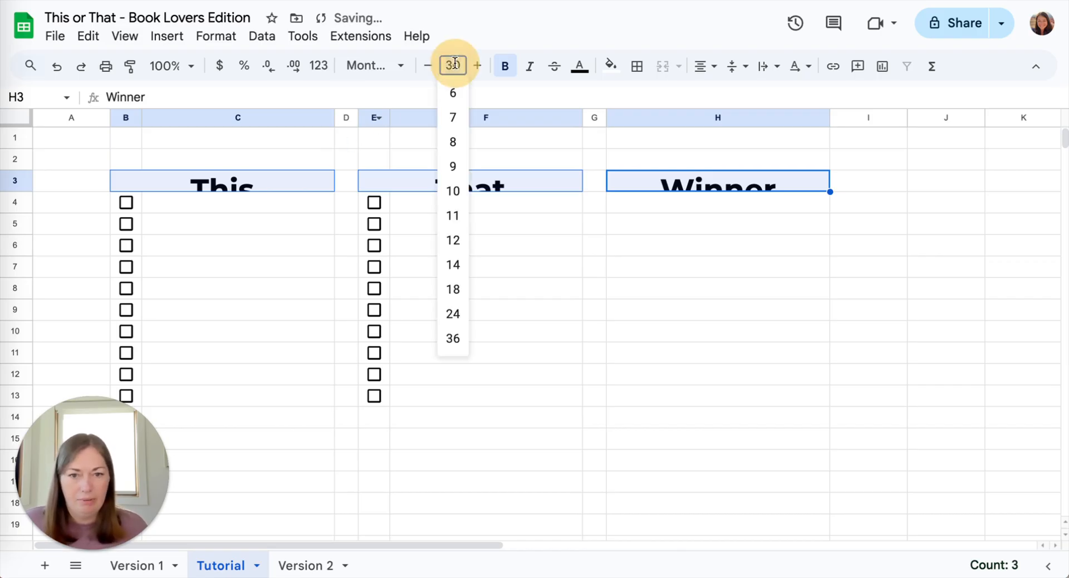
type("20")
key("Return")
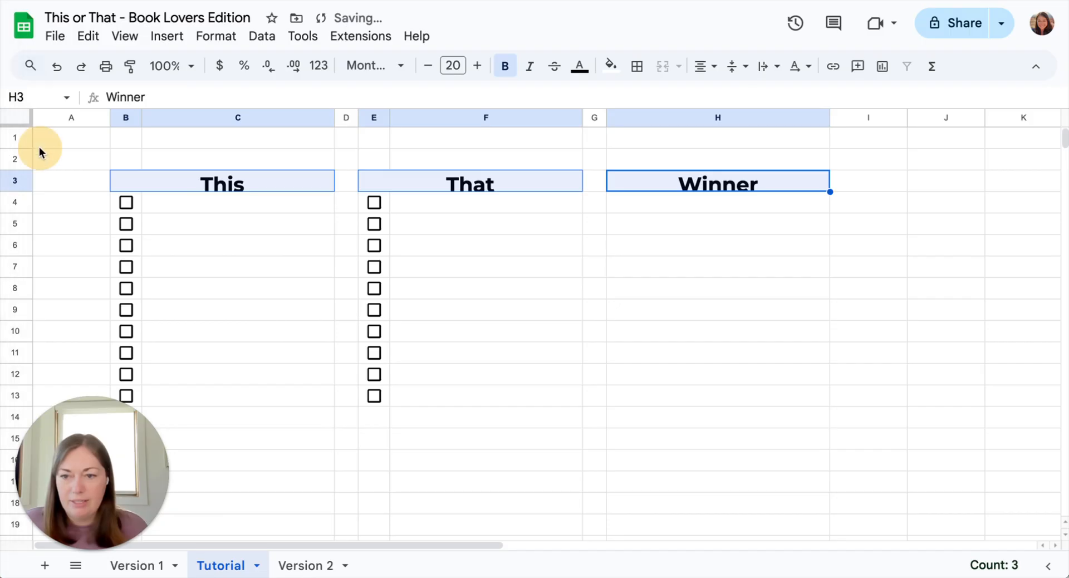
Resize heading row 3 to a height of 40 pixels.
left_click(21, 182)
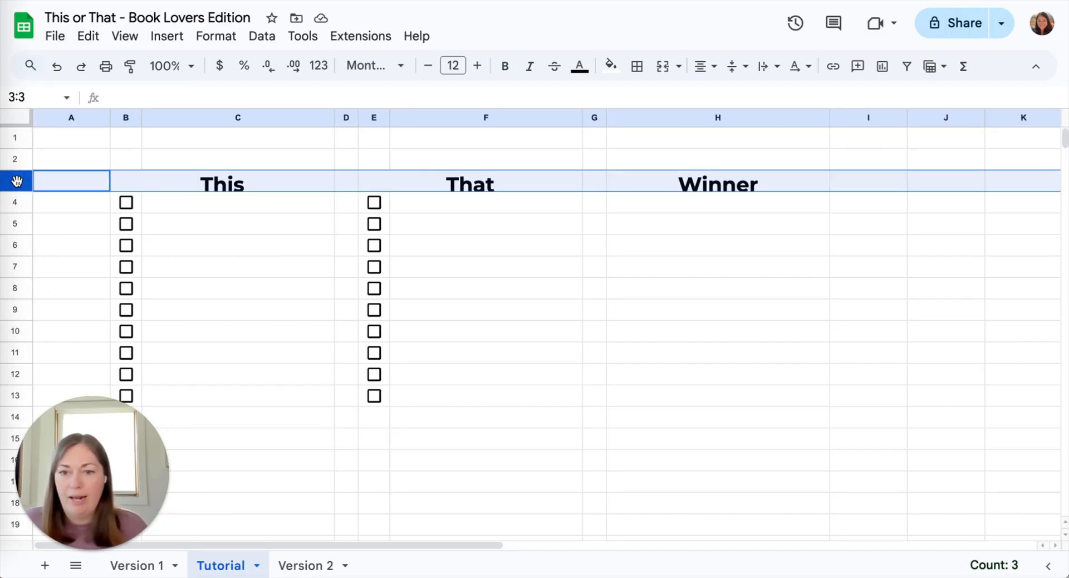
right_click(17, 181)
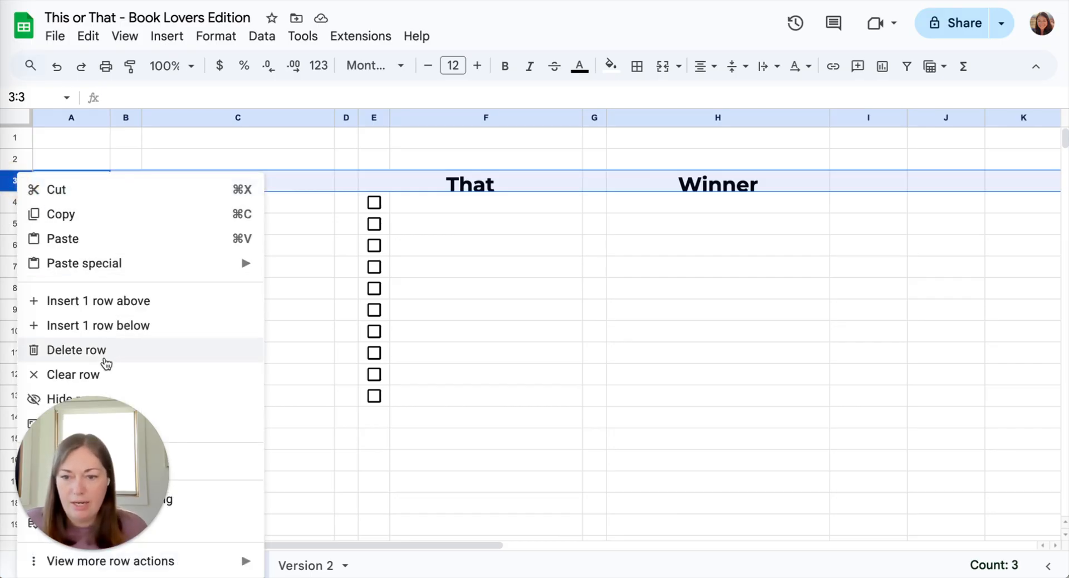
left_click(183, 425)
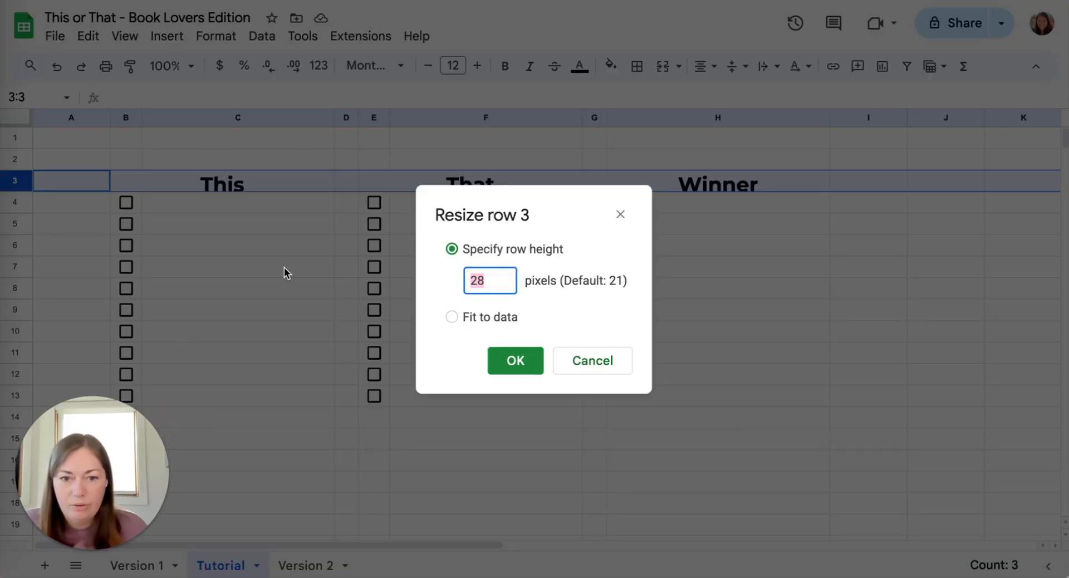
type("40")
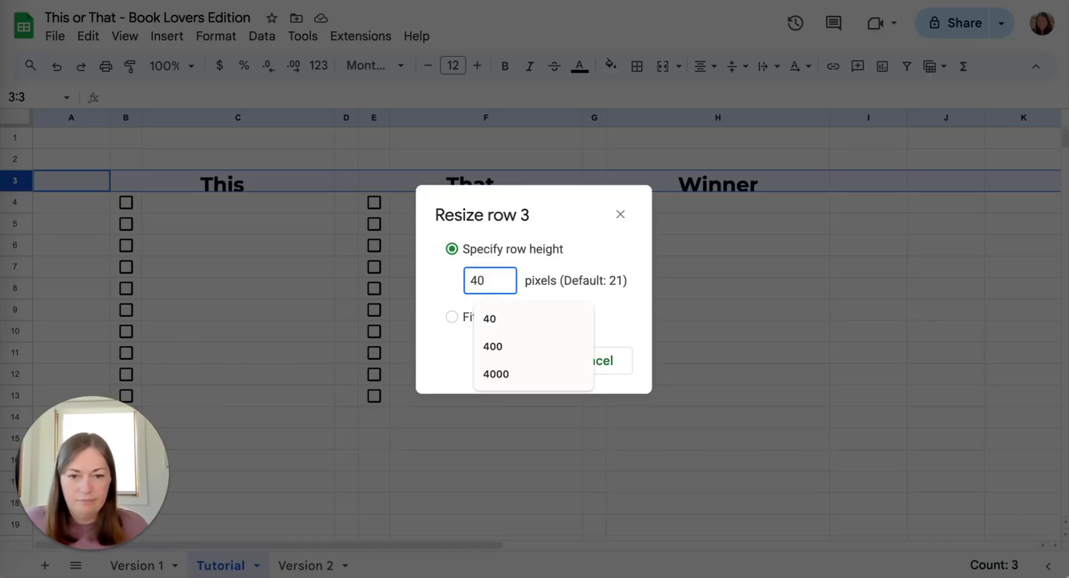
key("Return")
Select rows 4 to 13 and check the row layout on the Version 1 sheet before returning to the Tutorial sheet.
scroll(346, 314, "down", 1)
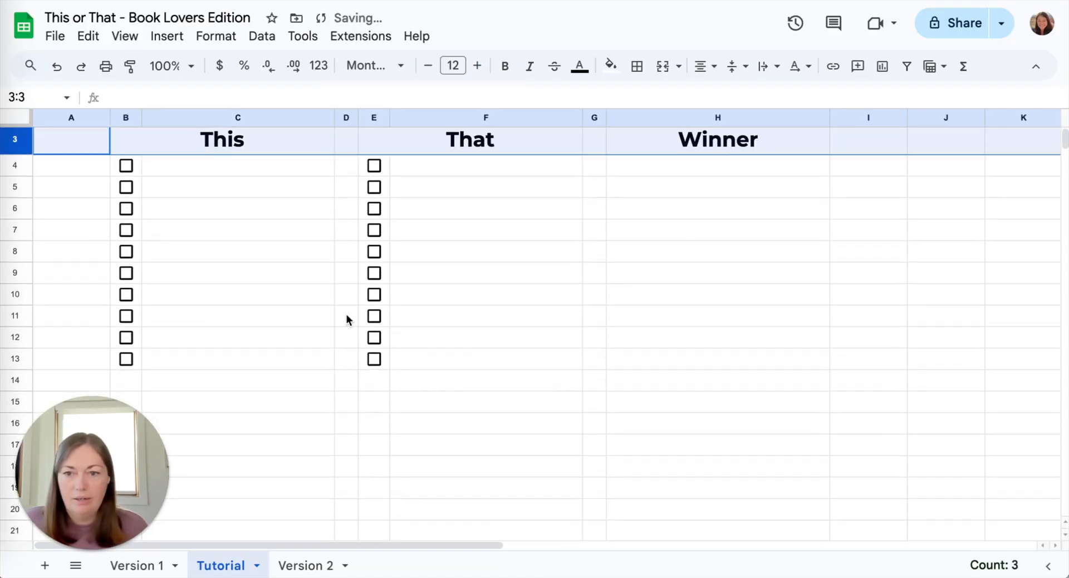
left_click(15, 164)
scroll(51, 255, "down", 4)
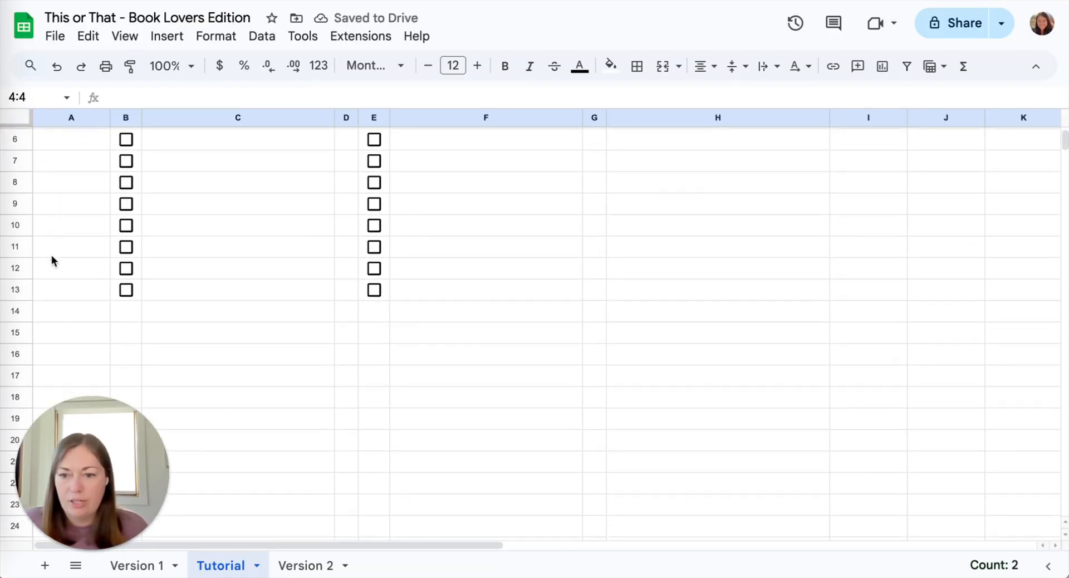
left_click(15, 249, "shift")
scroll(166, 231, "up", 3)
scroll(166, 232, "down", 1)
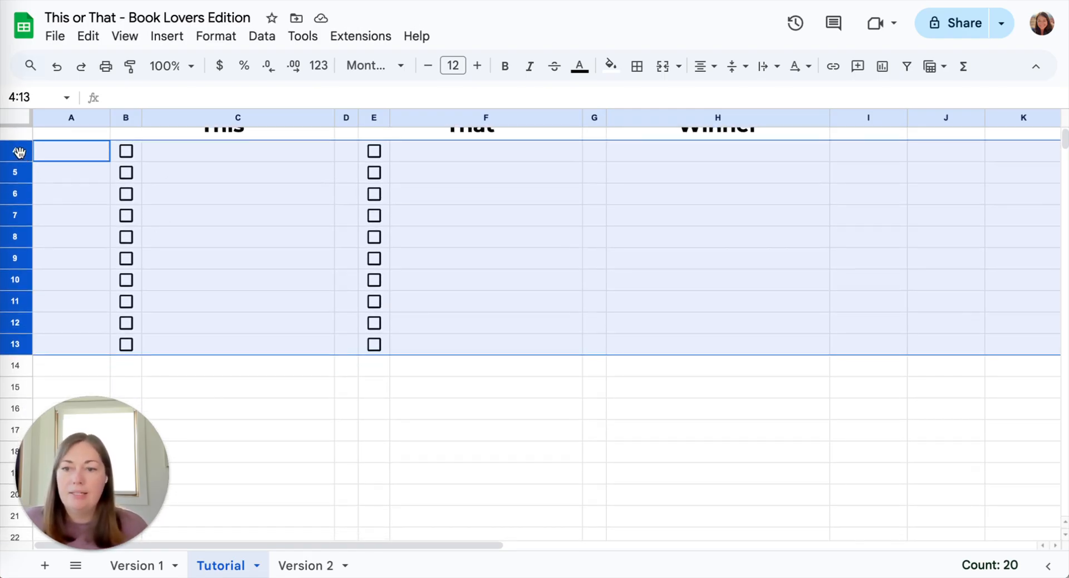
left_click(138, 567)
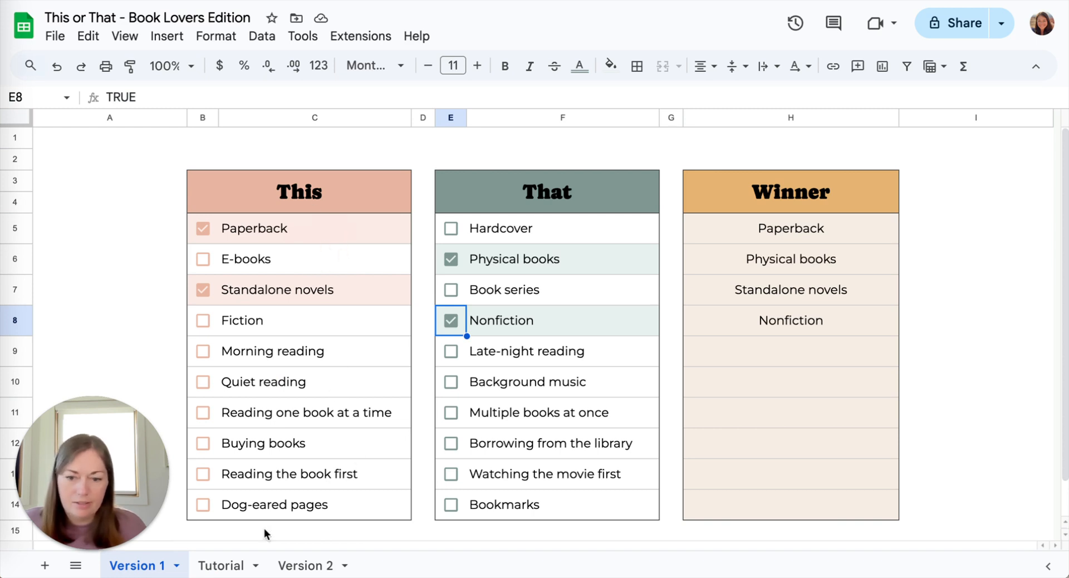
left_click(217, 572)
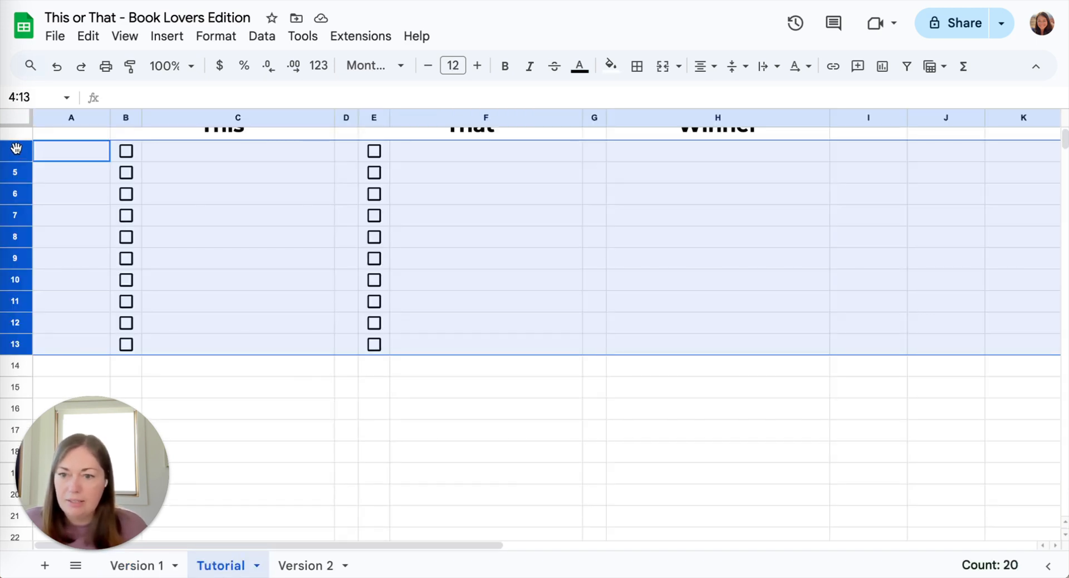
Select rows 4 to 13 on the Tutorial sheet.
left_click_drag(20, 150, 22, 155)
left_click(58, 172)
left_click(16, 149)
scroll(30, 175, "down", 2)
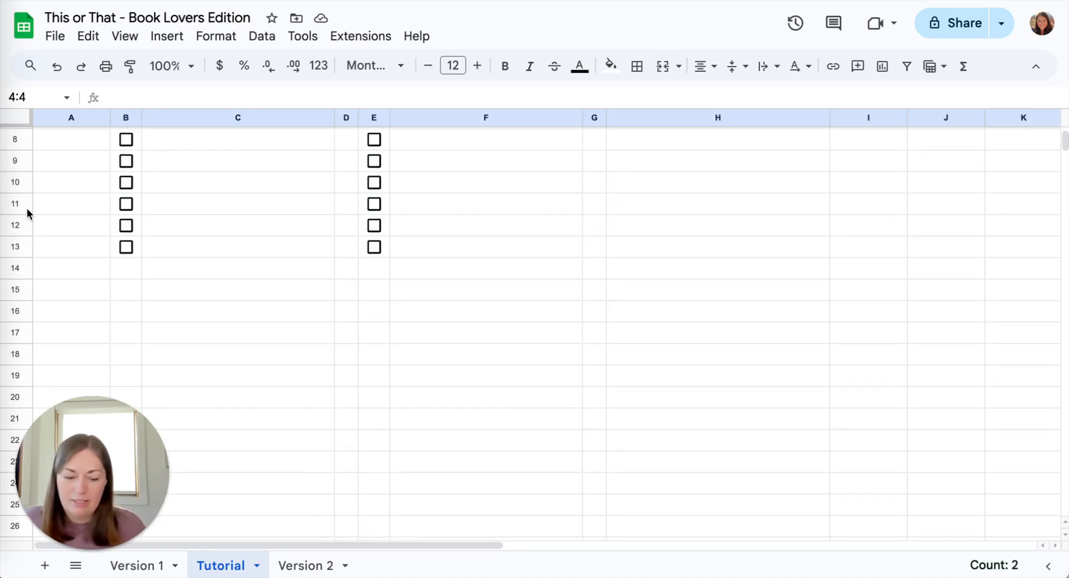
left_click(22, 246, "shift")
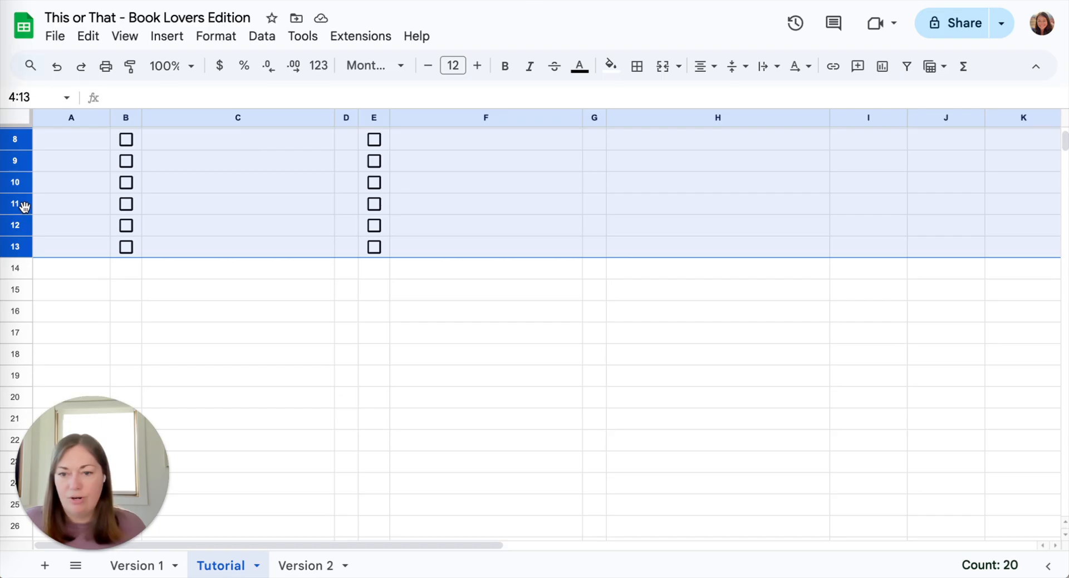
scroll(21, 206, "up", 2)
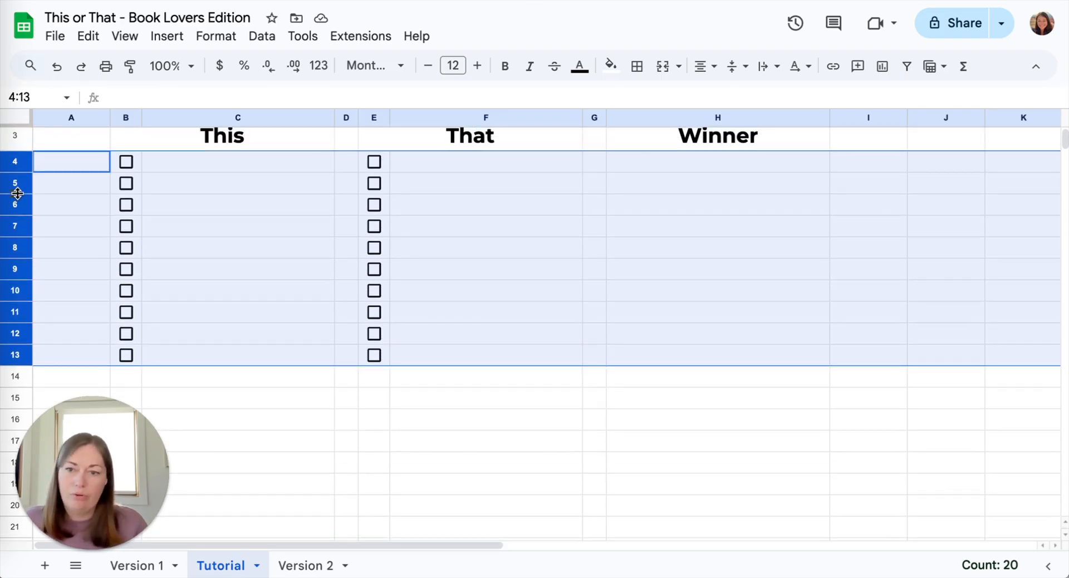
right_click(18, 193)
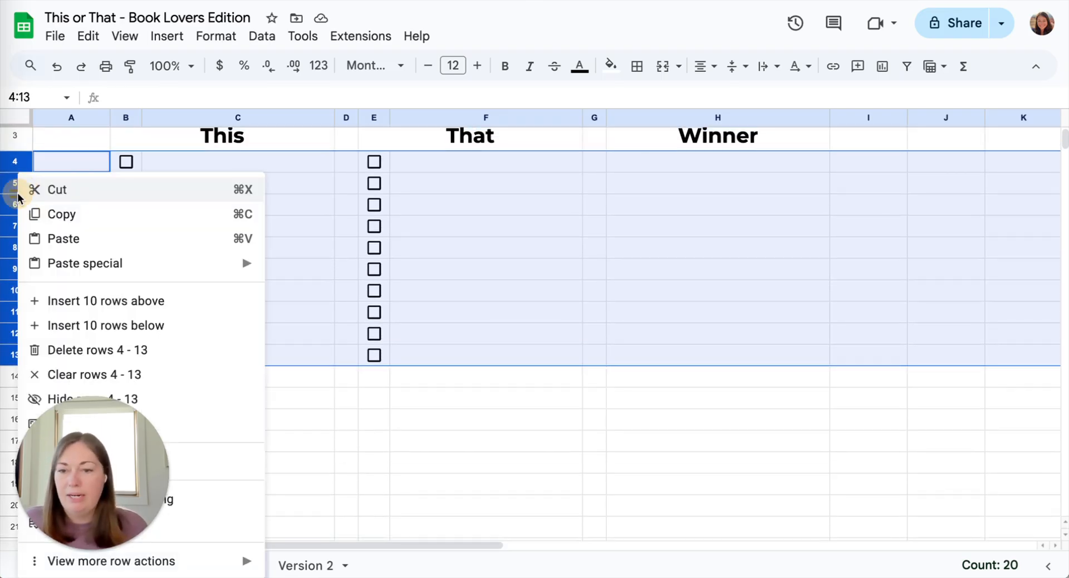
left_click(191, 433)
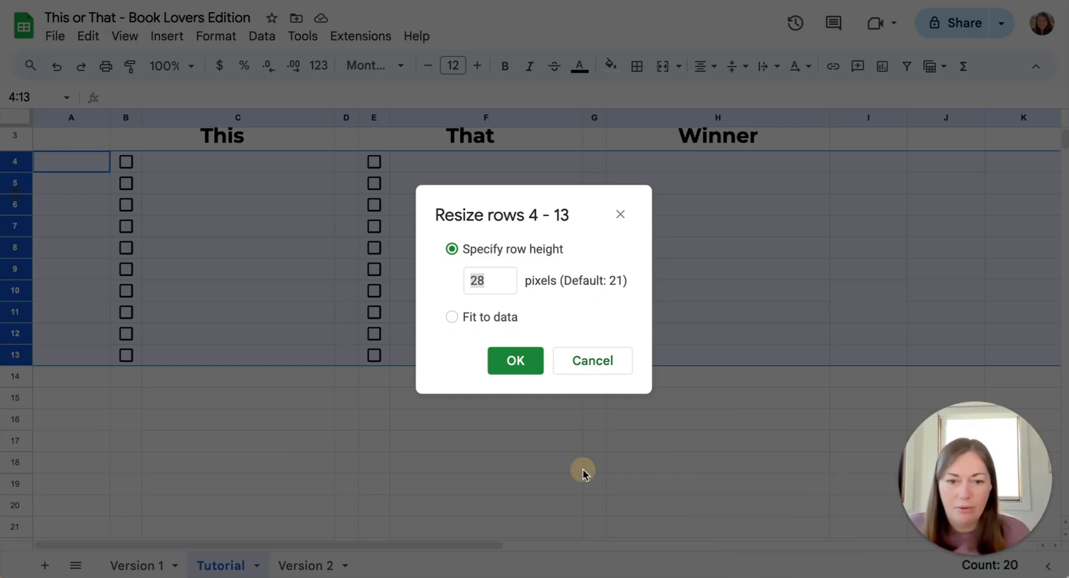
left_click(574, 358)
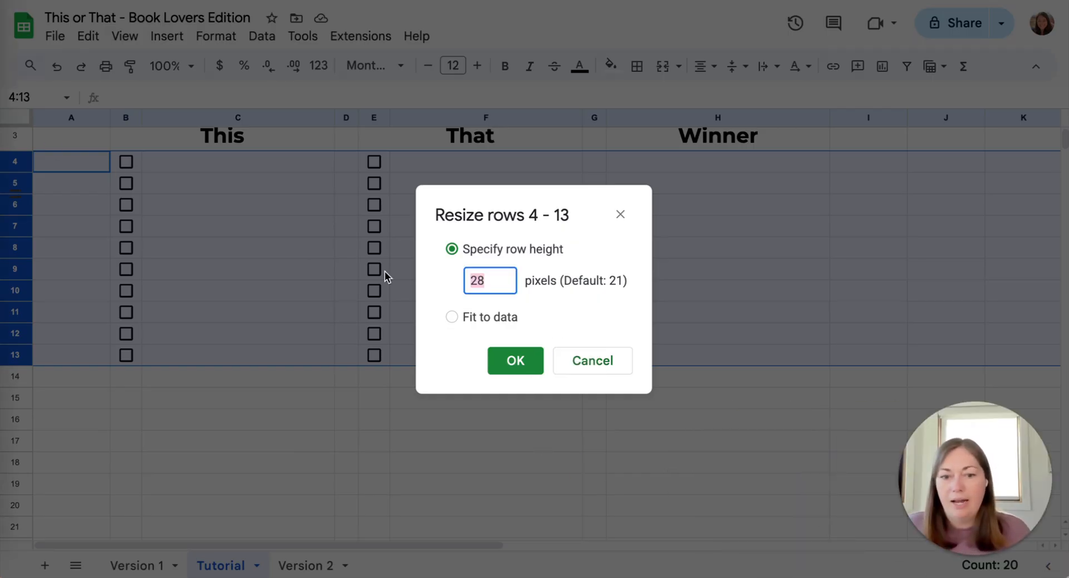
left_click(593, 361)
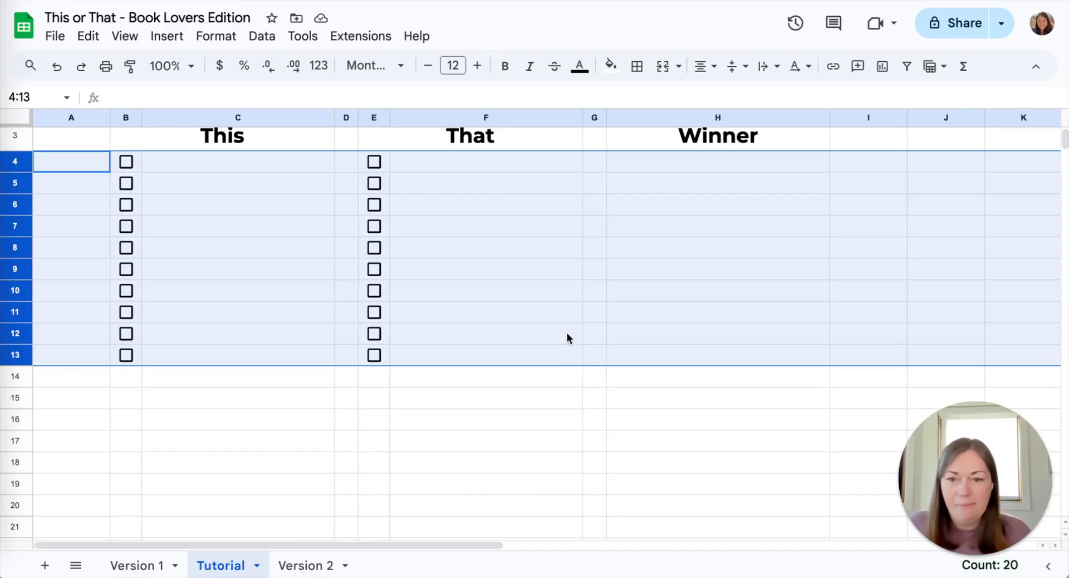
Resize the selected checkbox rows 4 to 13 to a height of 40 pixels.
right_click(18, 165)
left_click(160, 422)
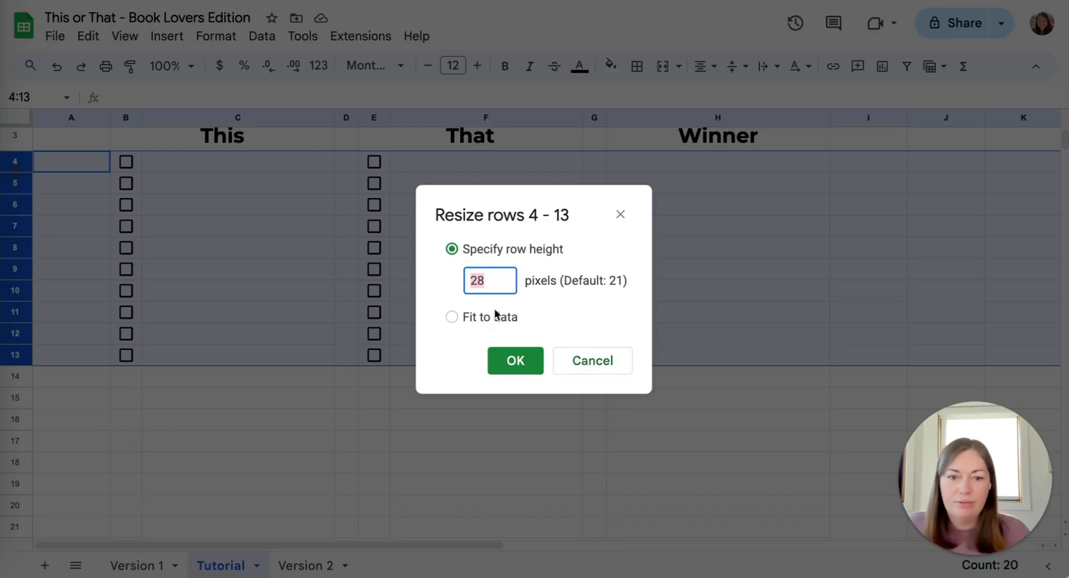
type("40")
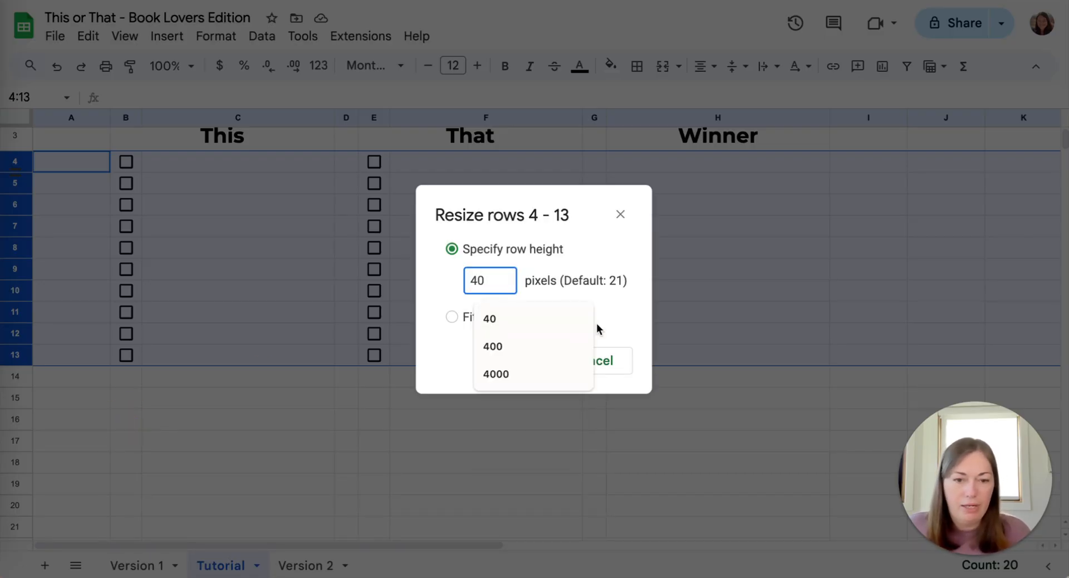
left_click(564, 327)
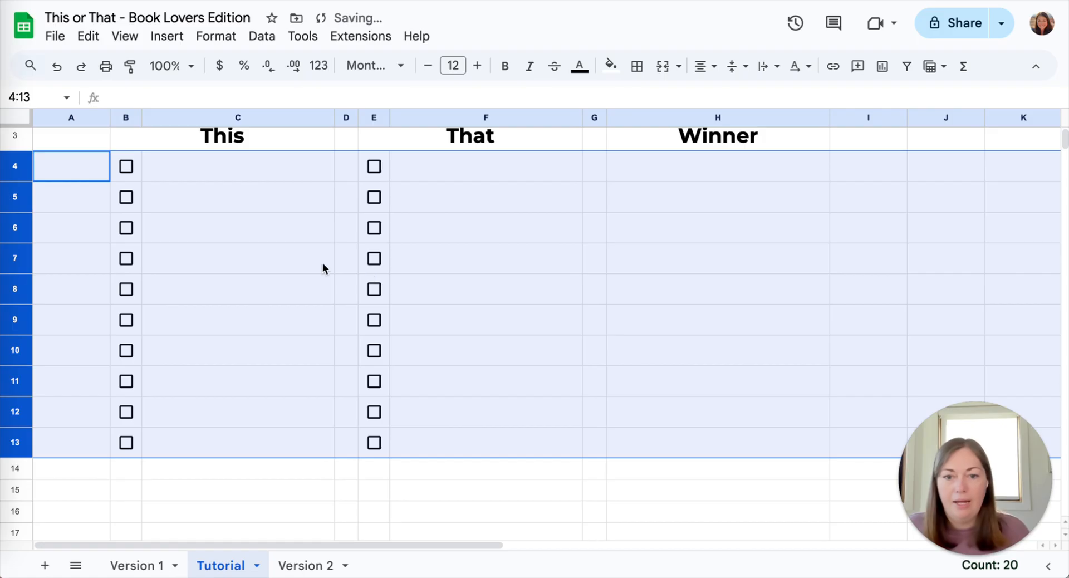
scroll(358, 220, "up", 2)
left_click(302, 171)
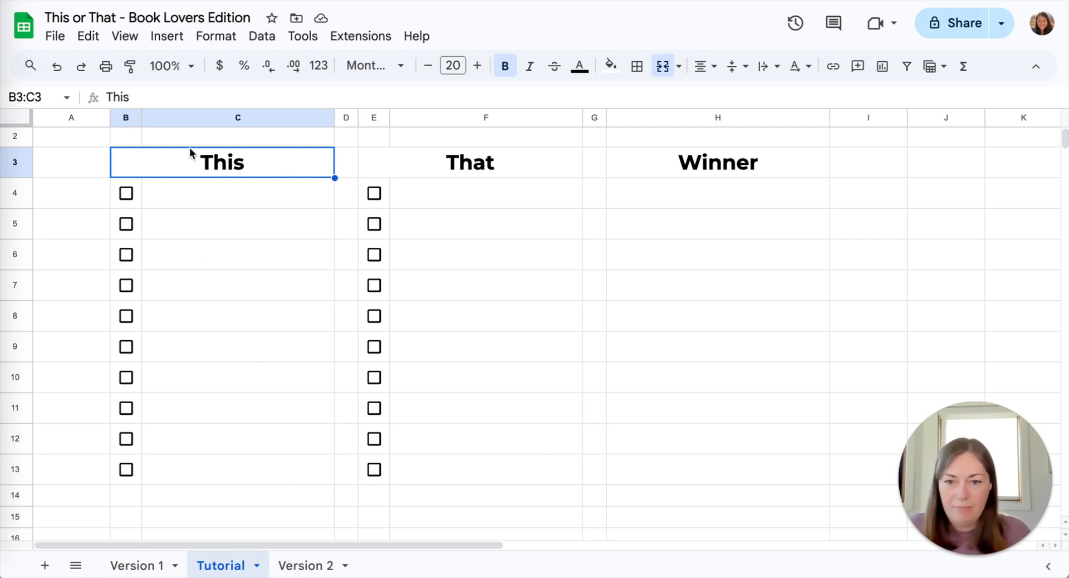
left_click(258, 474, "shift")
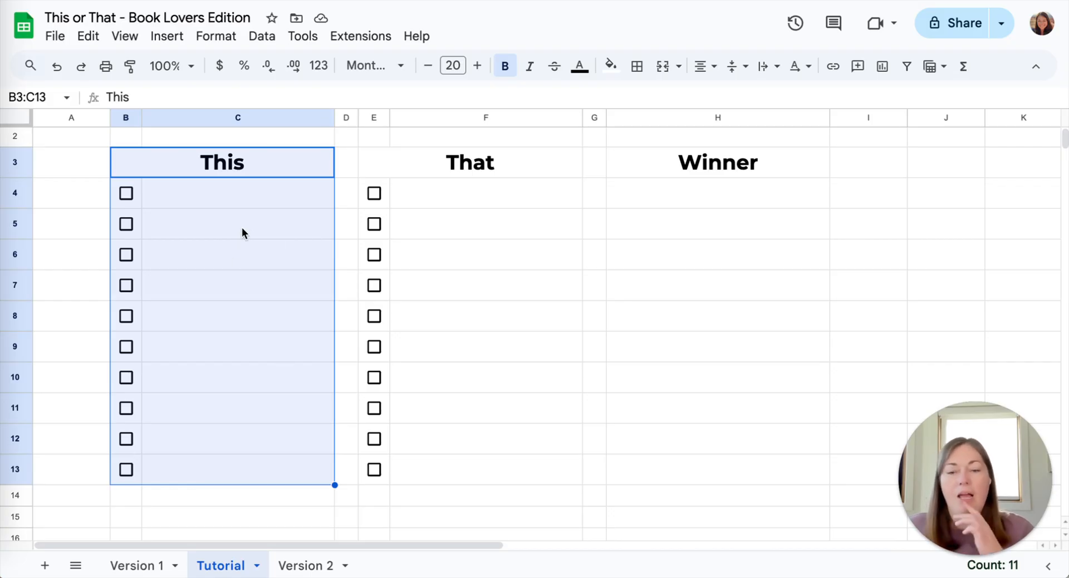
left_click(452, 267)
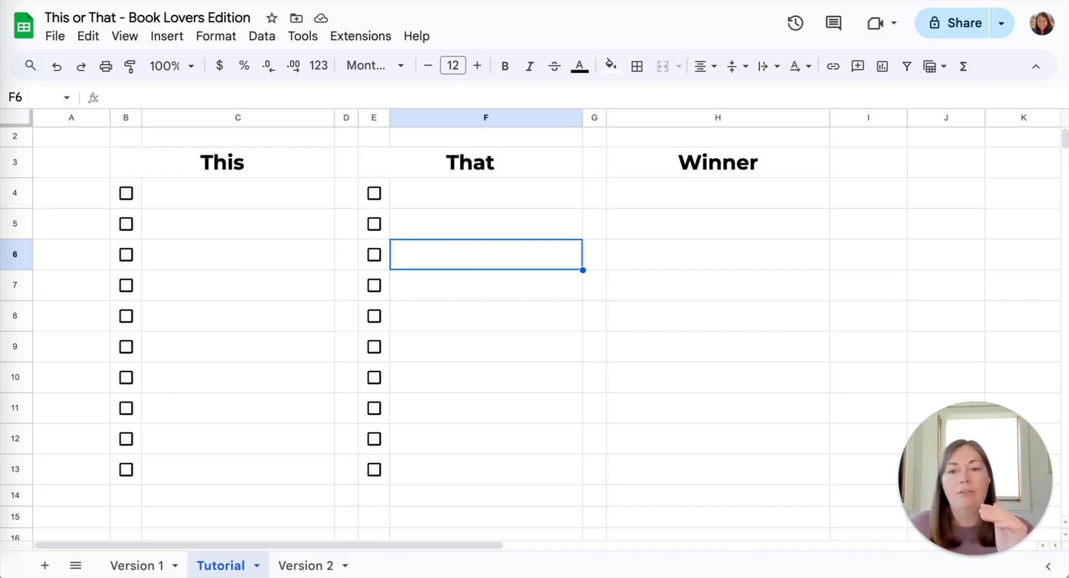
left_click(228, 197)
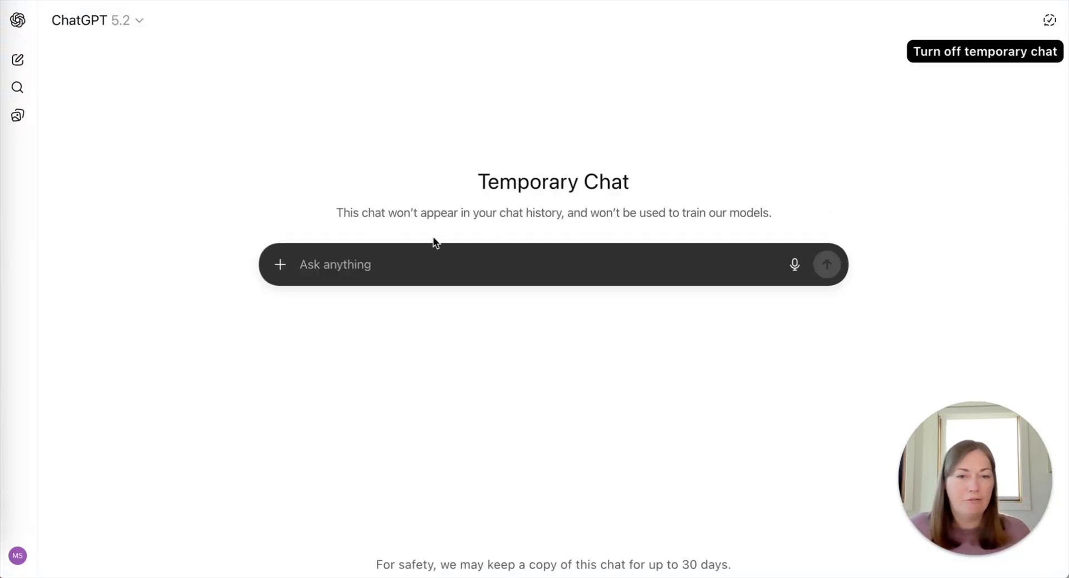
Switch to ChatGPT and request 3 example lists with 10 this or that options for a Google Sheets This or That game for book lovers.
left_click(358, 264)
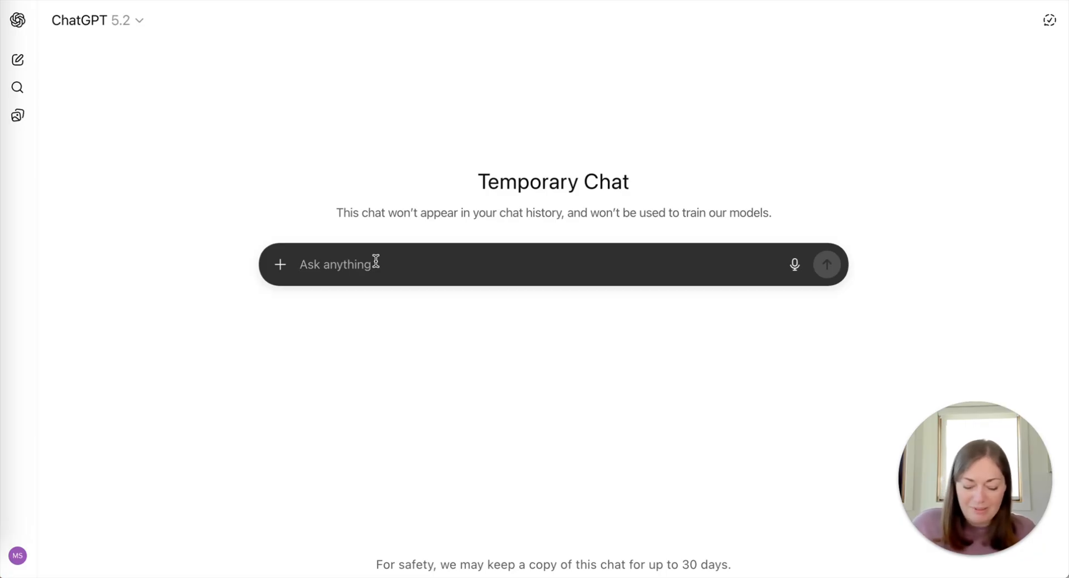
type("I'm makin")
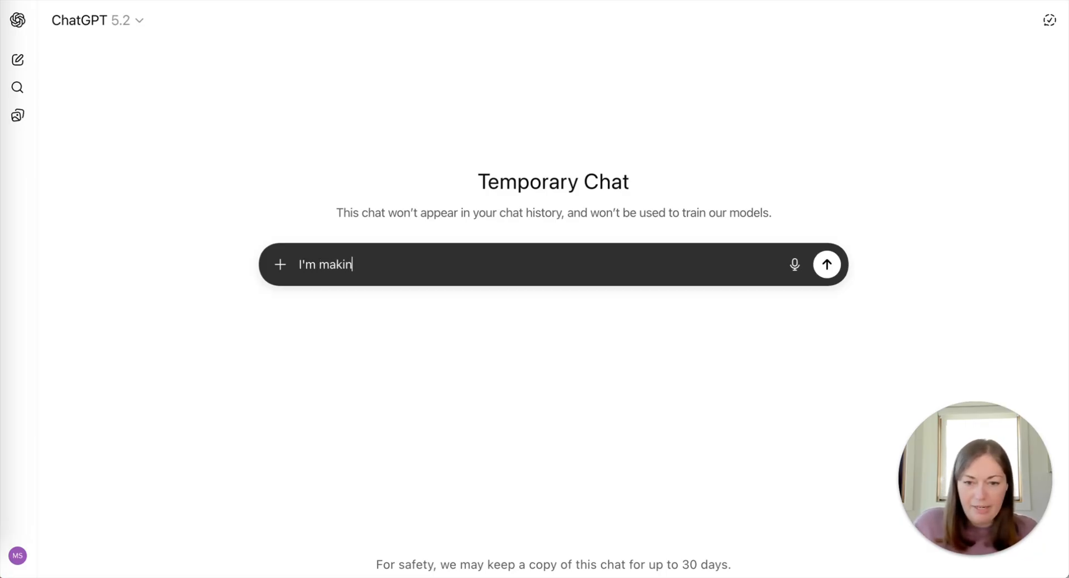
type("g a This or ")
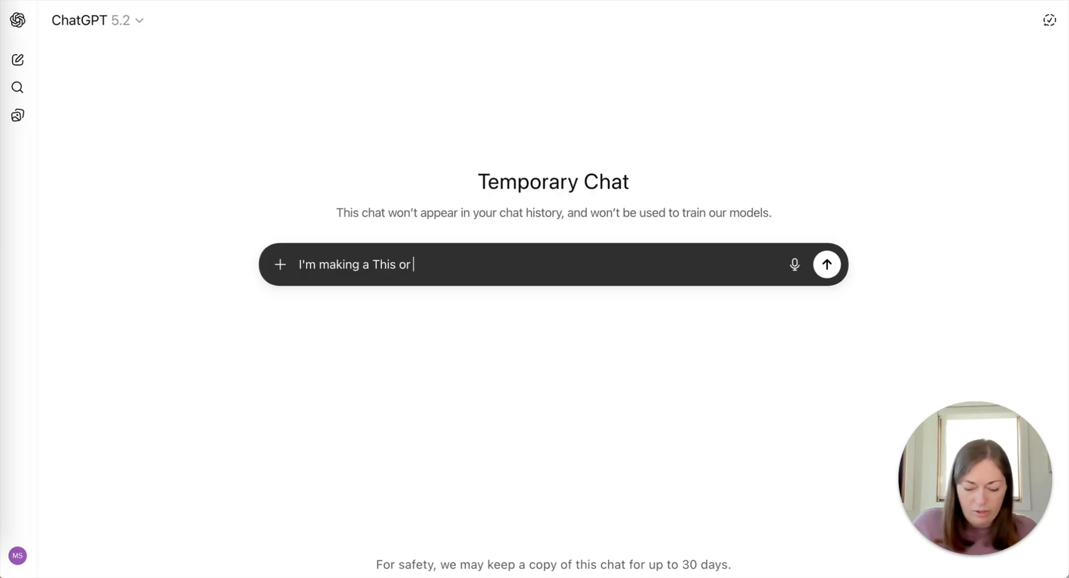
type("That game in G")
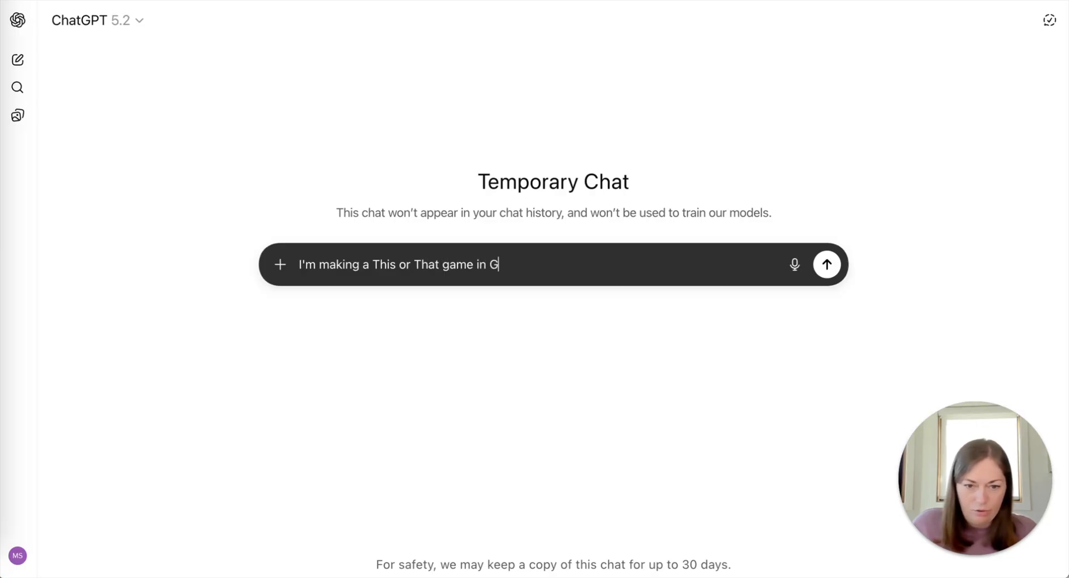
type("oogle Sheets for")
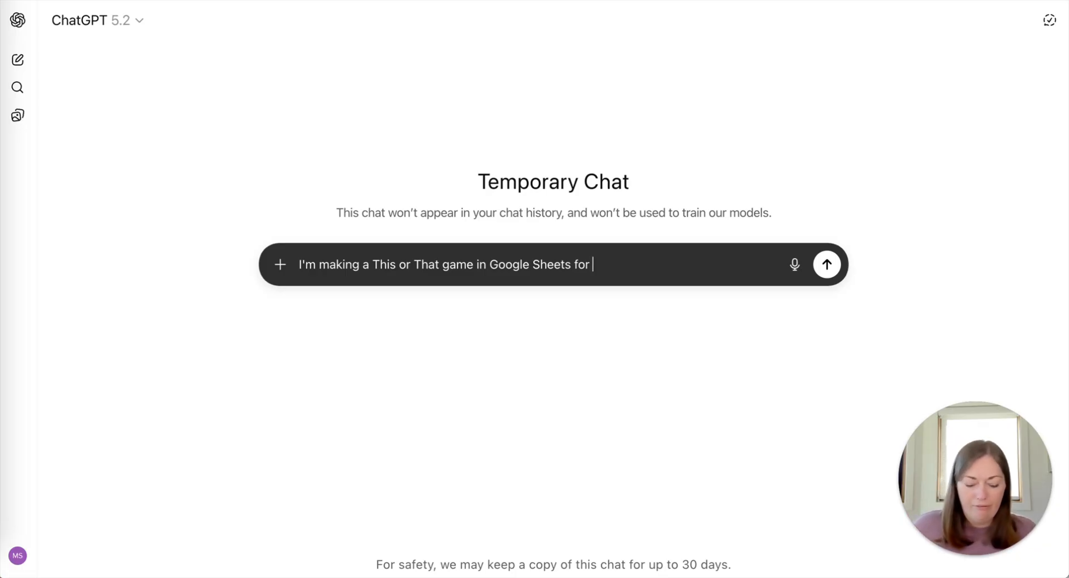
type("book lovers")
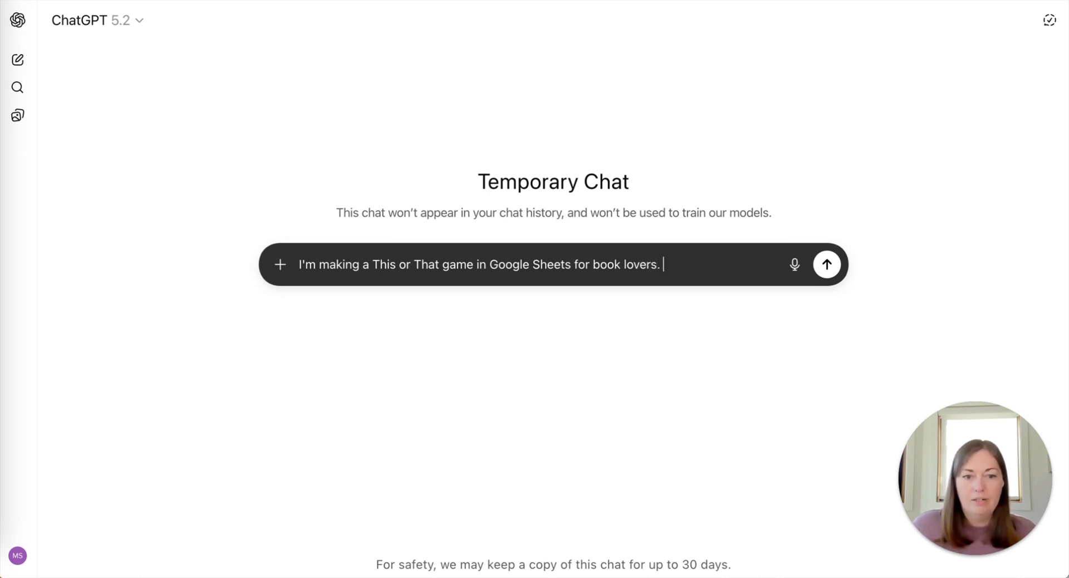
type(". Can you")
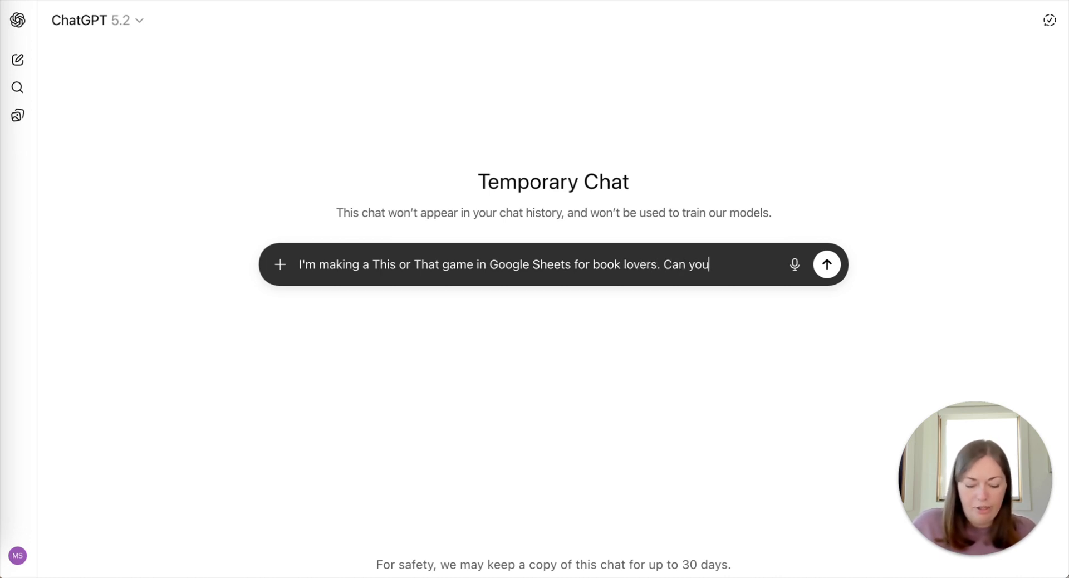
type(" give me 3")
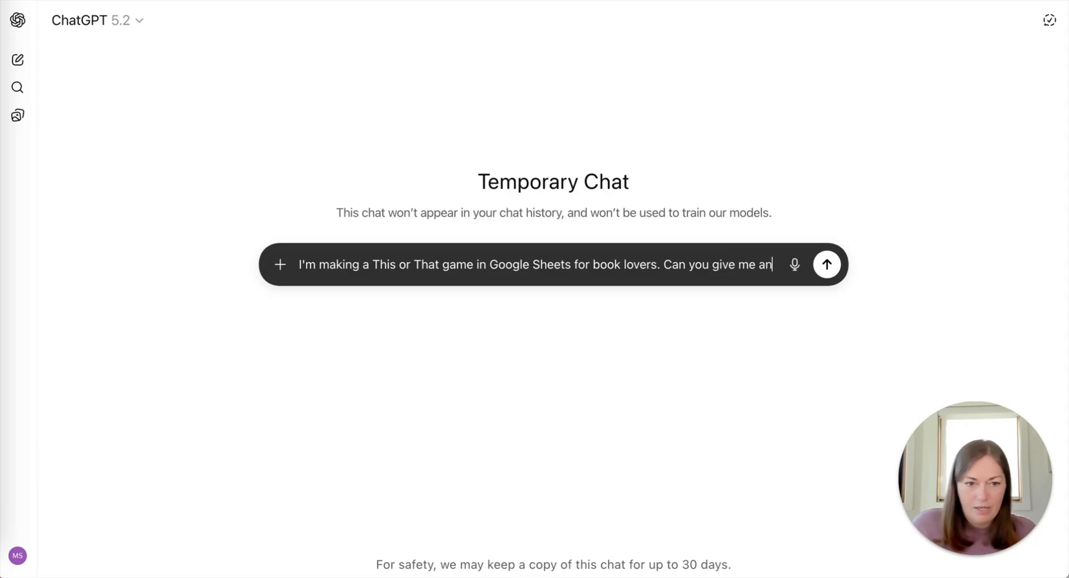
type(" exa")
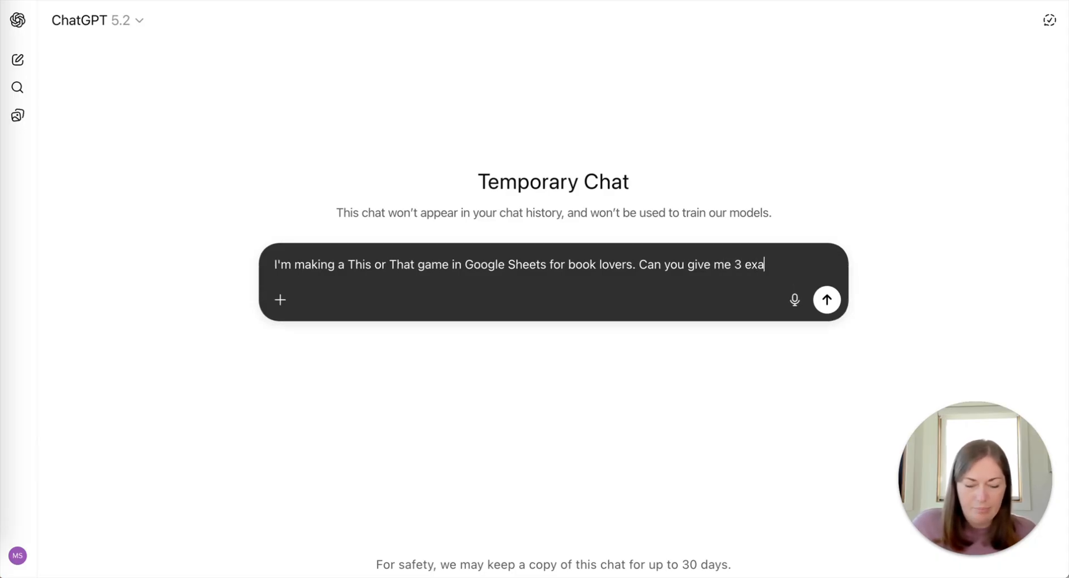
type("mple lists w")
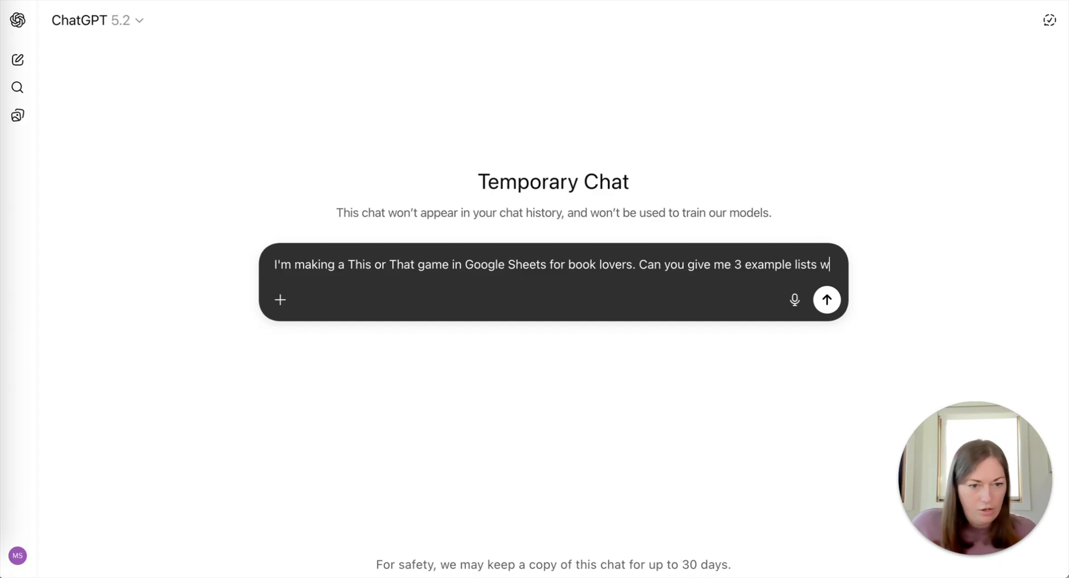
type("ith 10 this or tha")
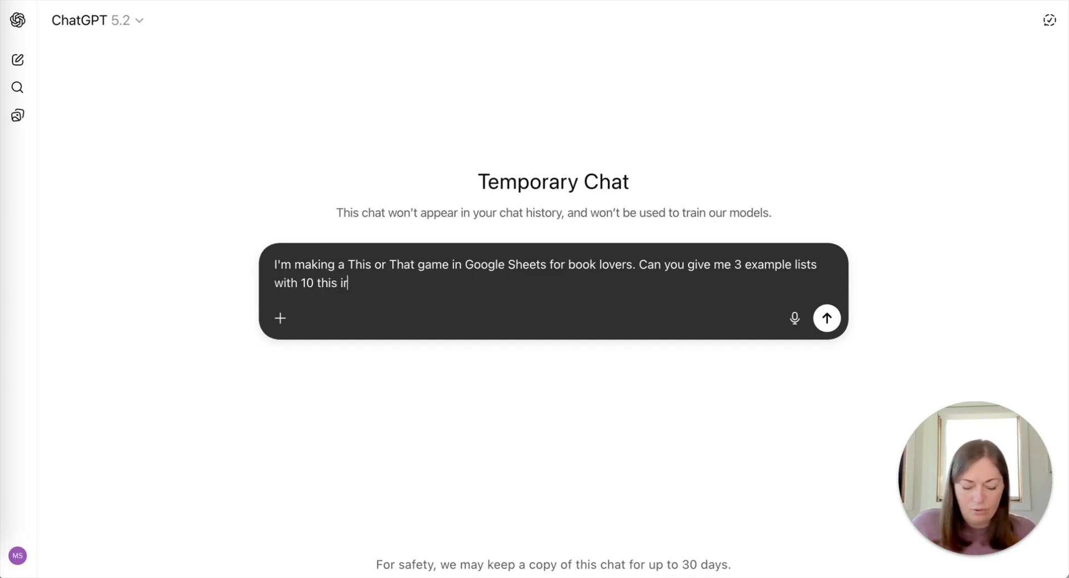
type("t options")
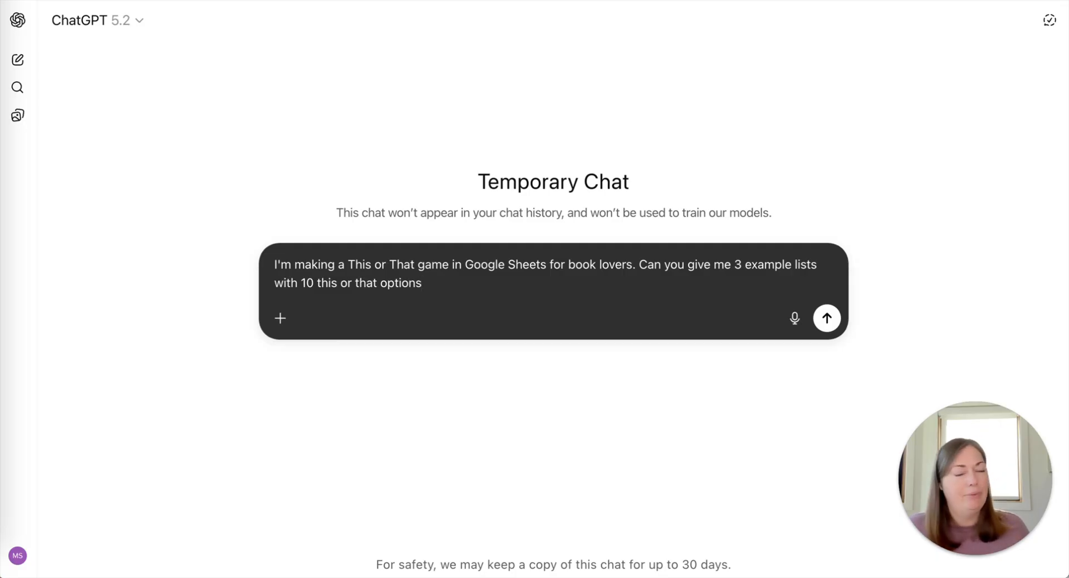
key("Return")
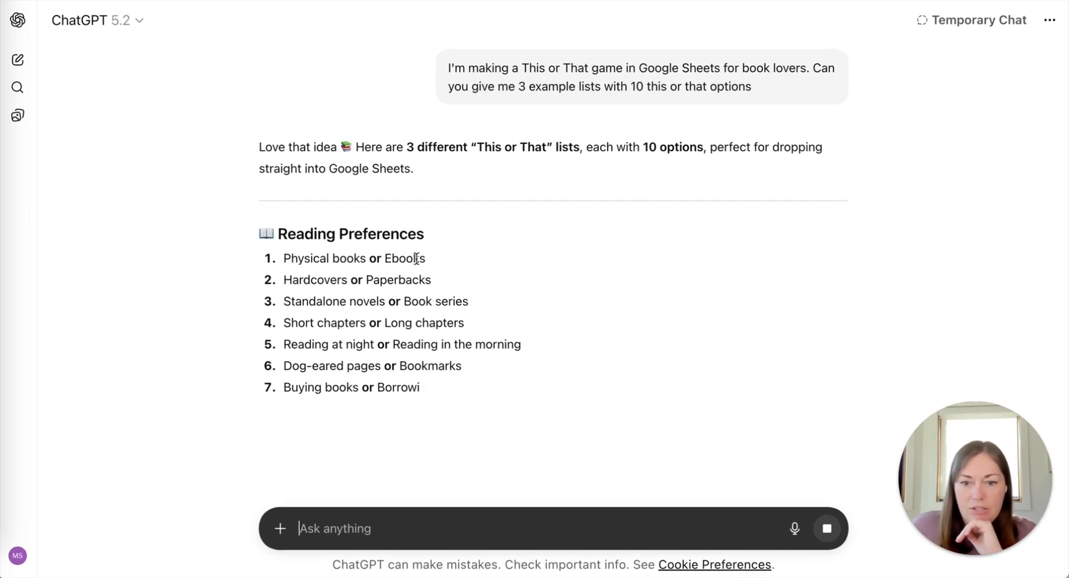
Read through the generated this or that lists for book lovers and the follow-up suggestions below them.
scroll(374, 302, "down", 1)
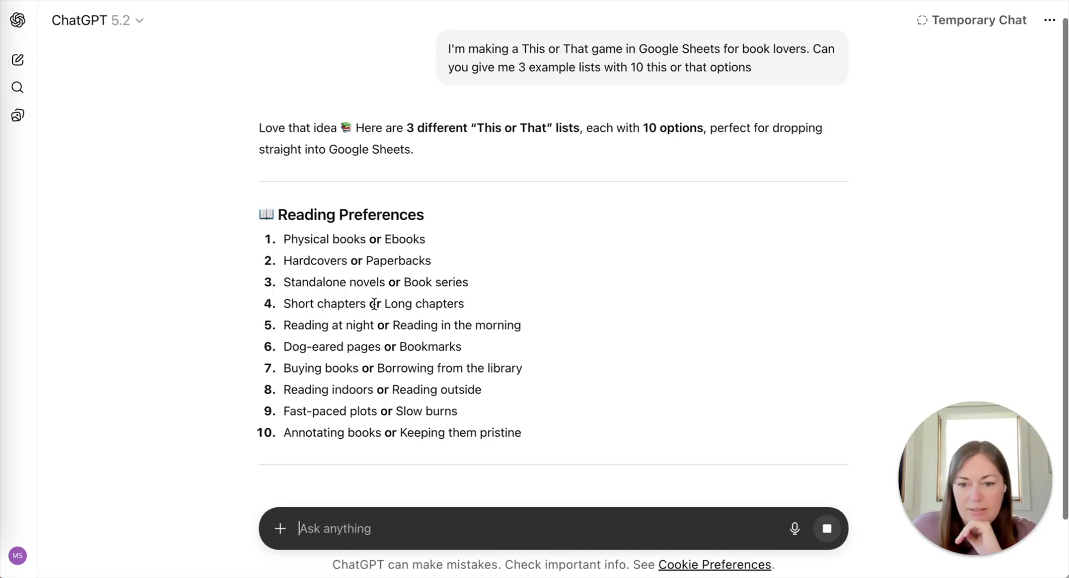
scroll(373, 303, "down", 3)
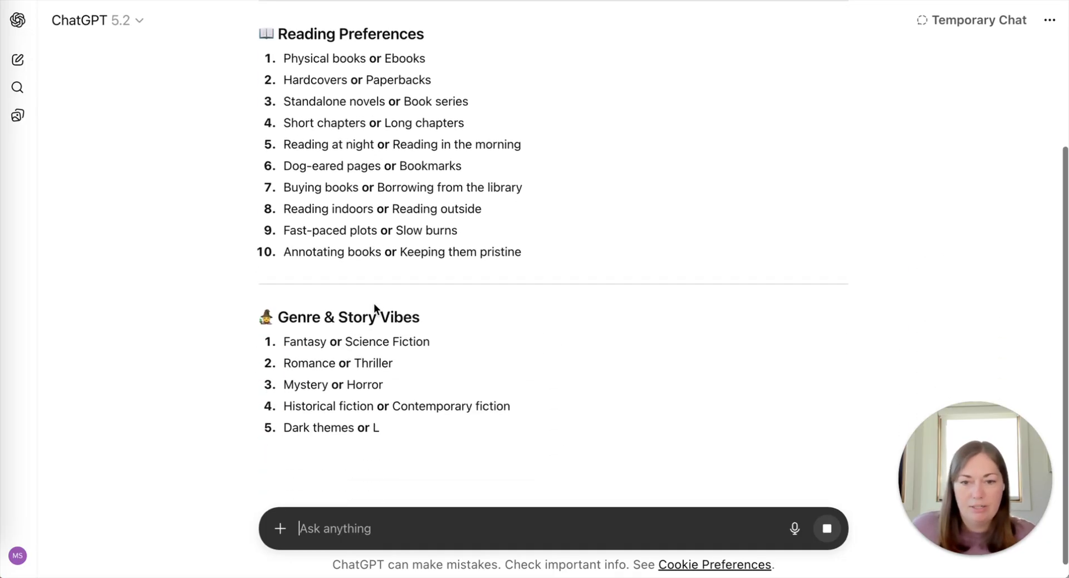
scroll(351, 347, "down", 1)
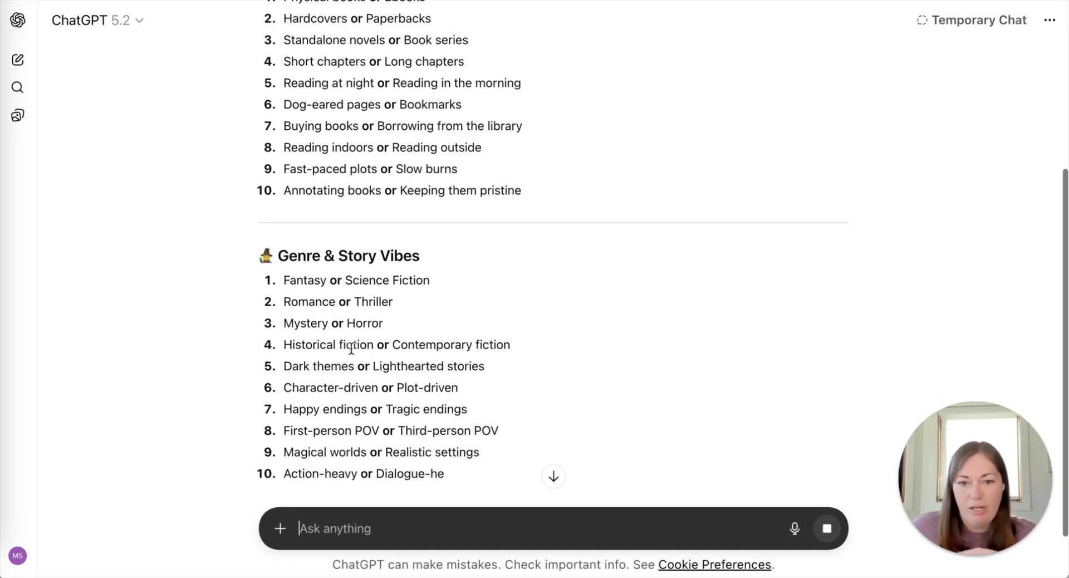
scroll(351, 347, "down", 4)
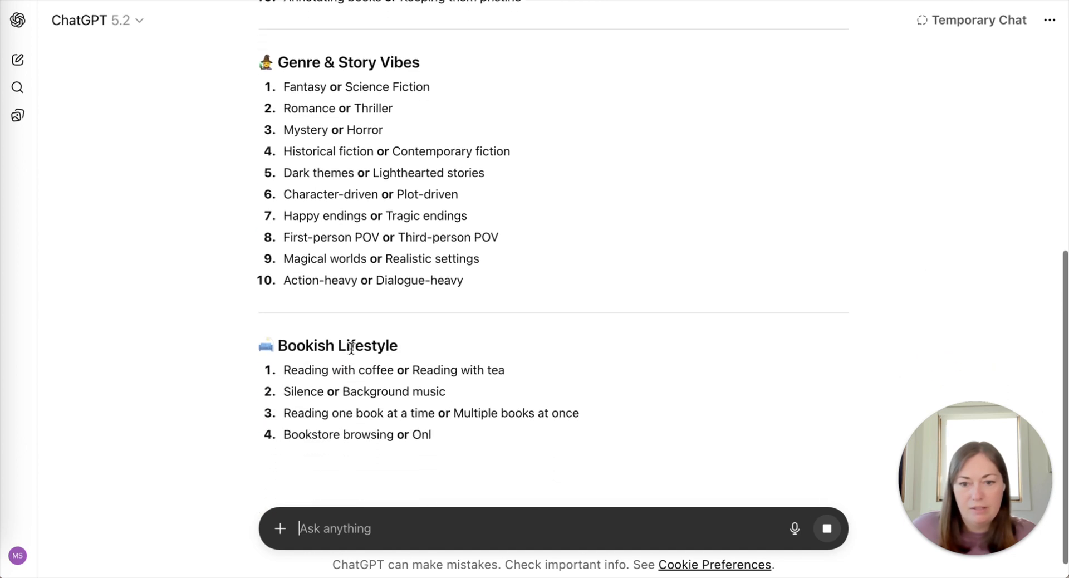
scroll(372, 357, "down", 2)
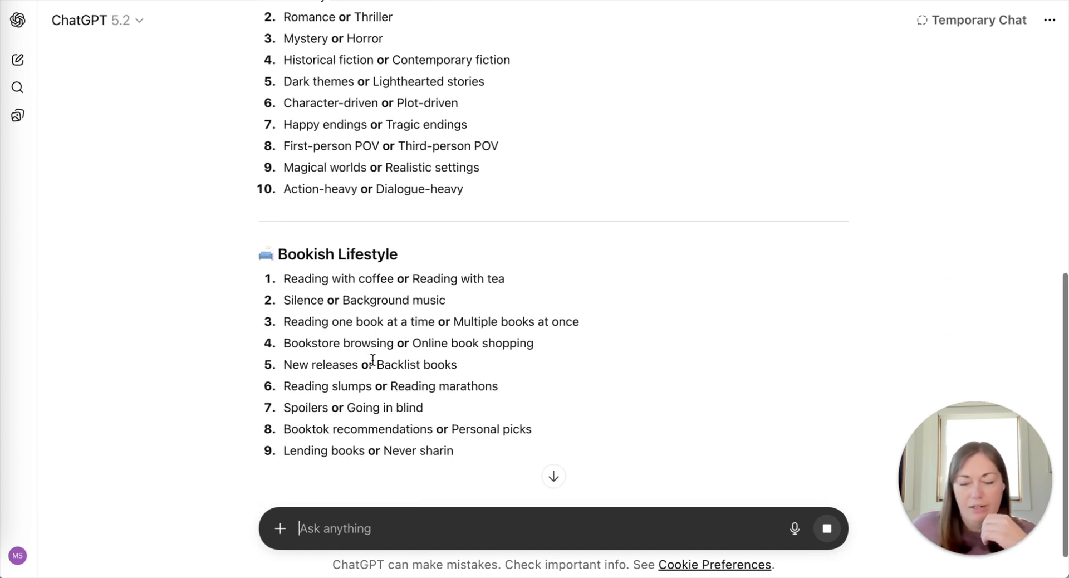
scroll(373, 365, "down", 1)
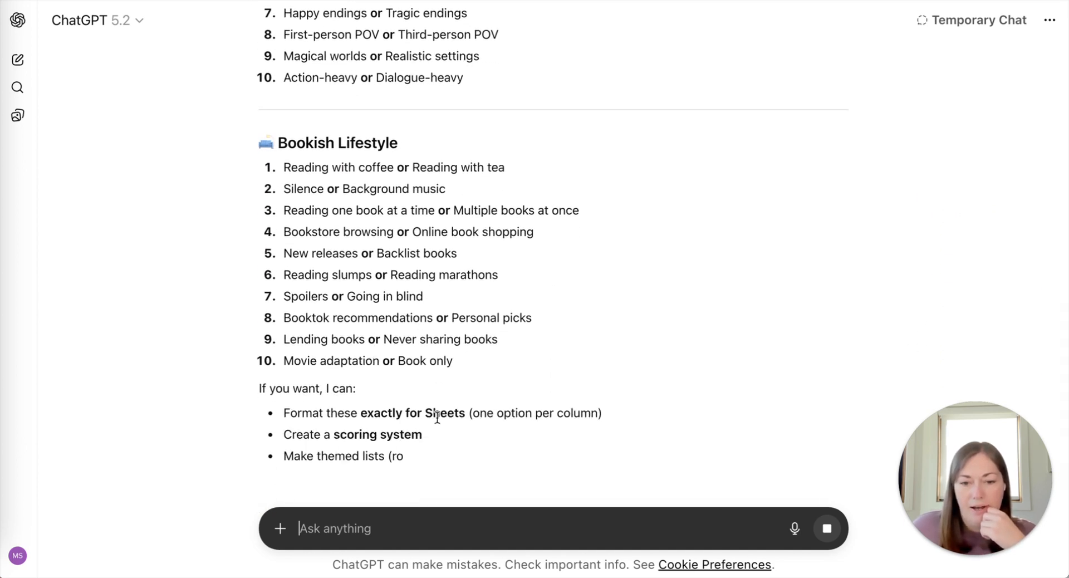
scroll(349, 425, "down", 2)
Ask ChatGPT to mix the 3 lists up and keep it with only 10 this or that options.
left_click(317, 528)
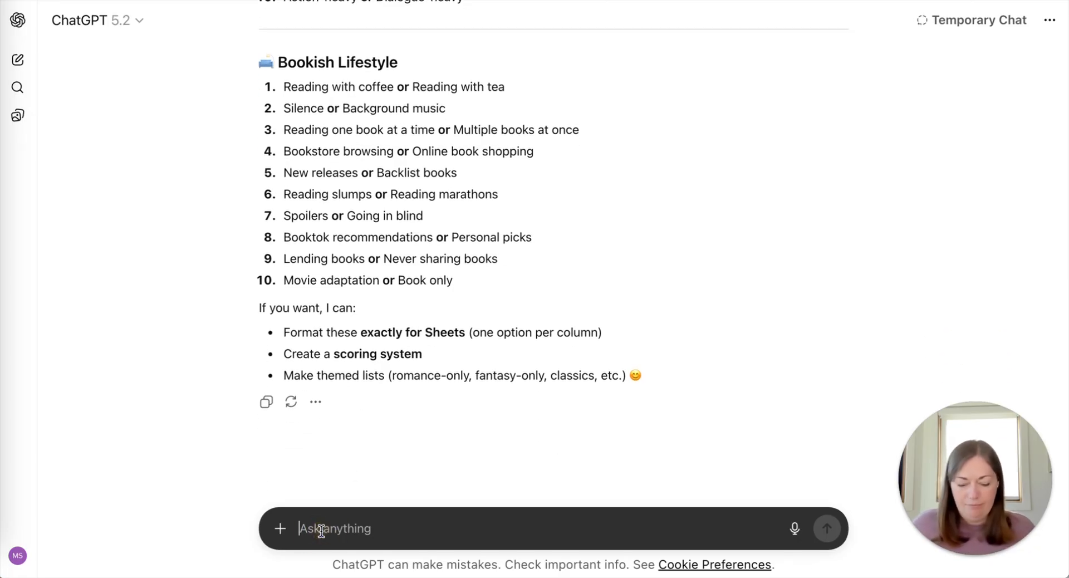
type("Can you mix")
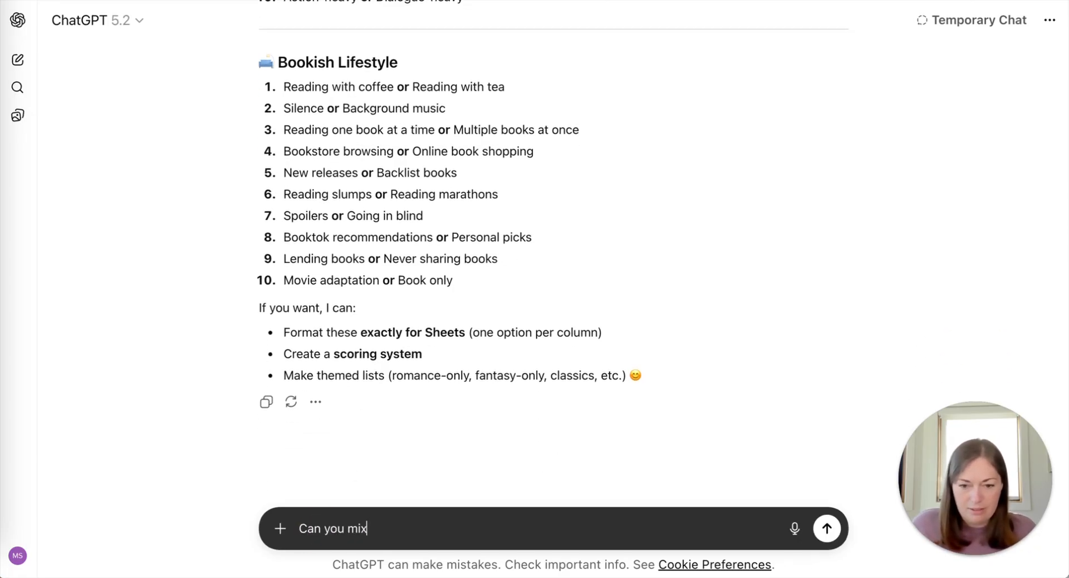
type(" those 3 lis")
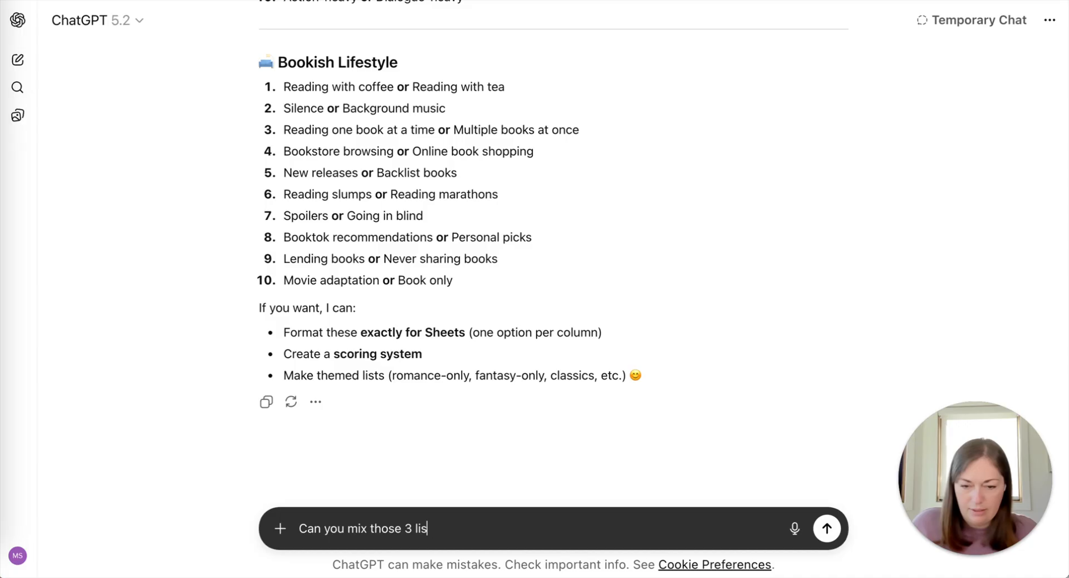
type("ts up an")
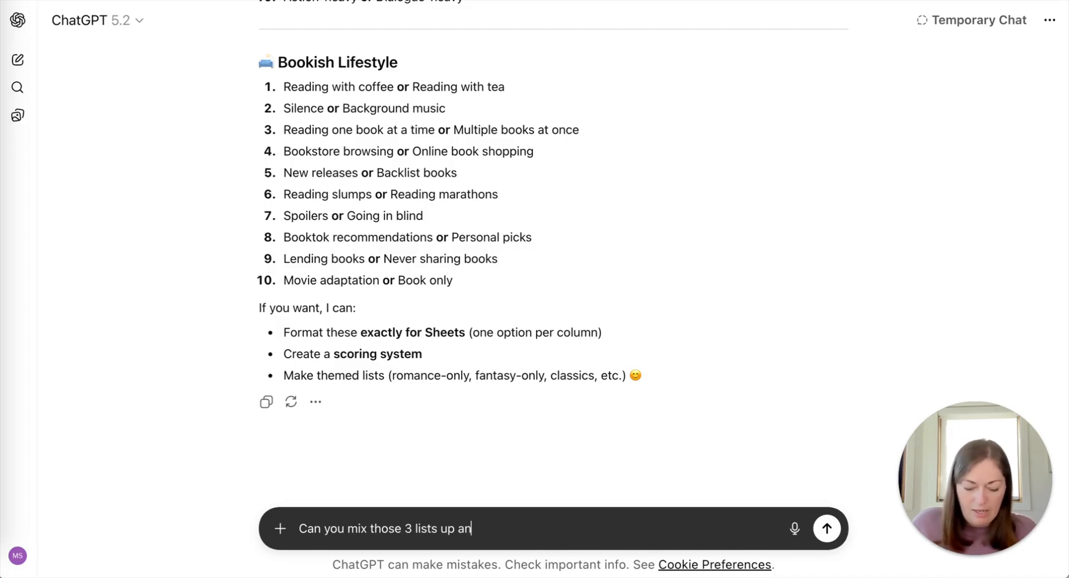
type("d keep it with ")
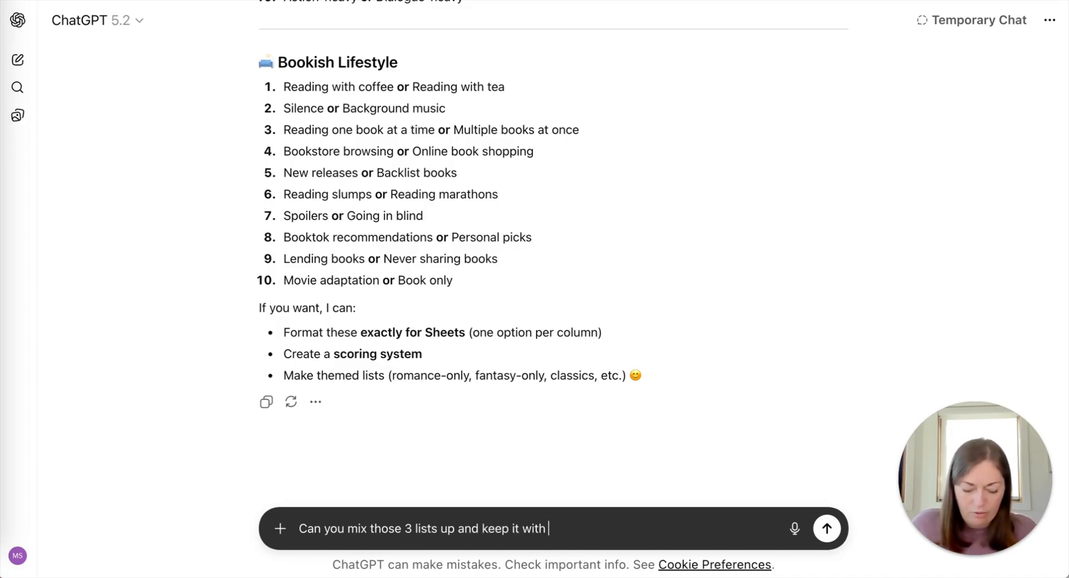
type("only 10 this or")
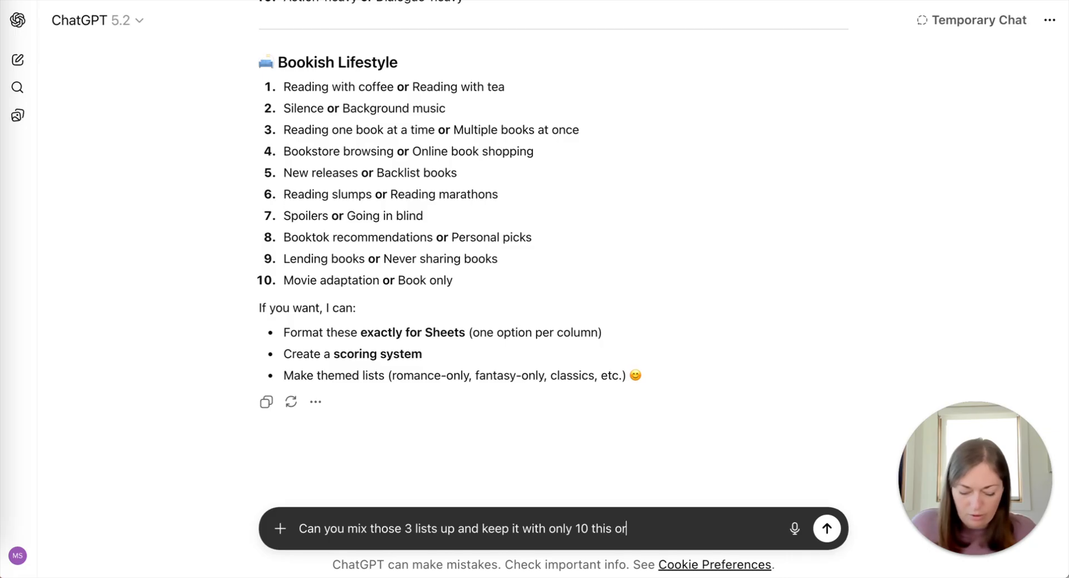
type(" that option")
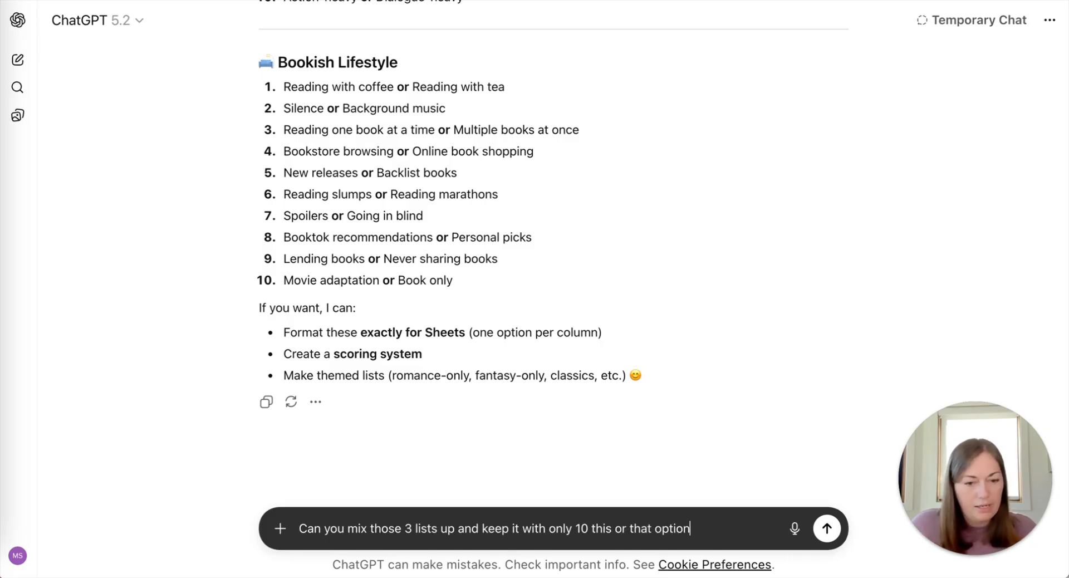
type("s")
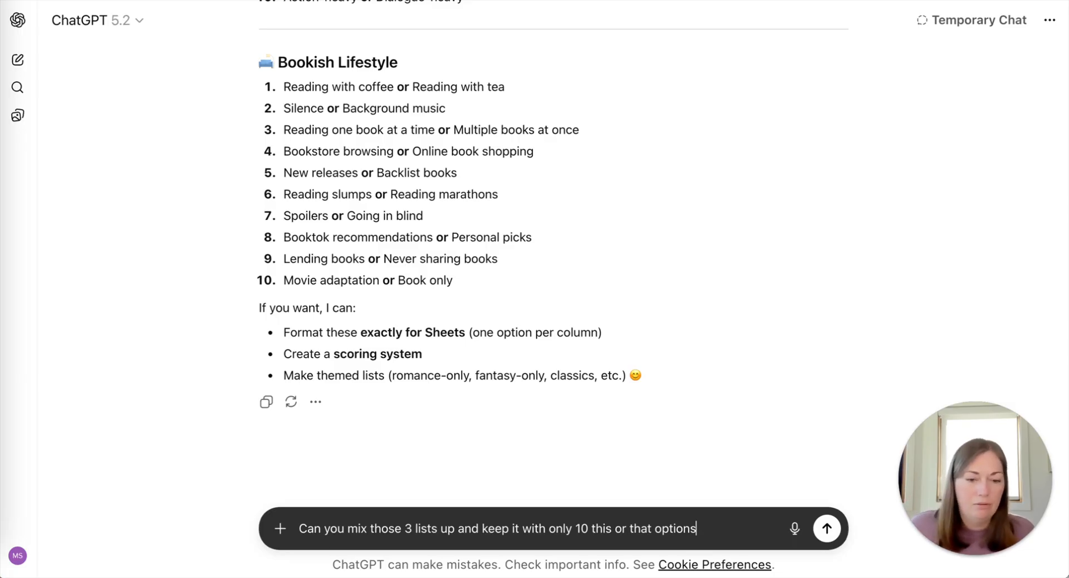
key("Return")
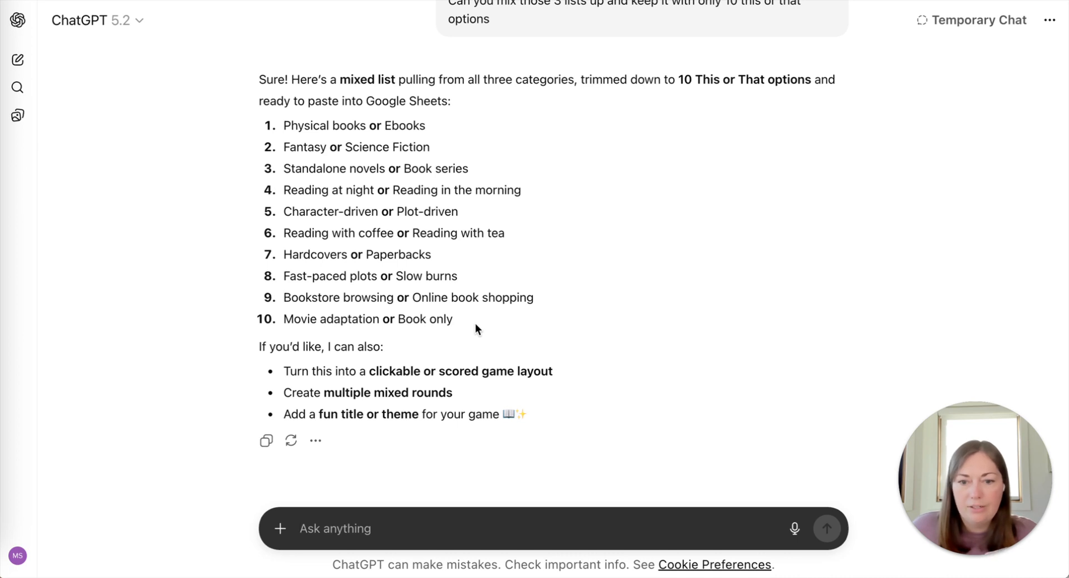
Write a follow-up thanking ChatGPT and asking to split it into 2 lists, one for the this options and a 2nd for the that options.
left_click(331, 527)
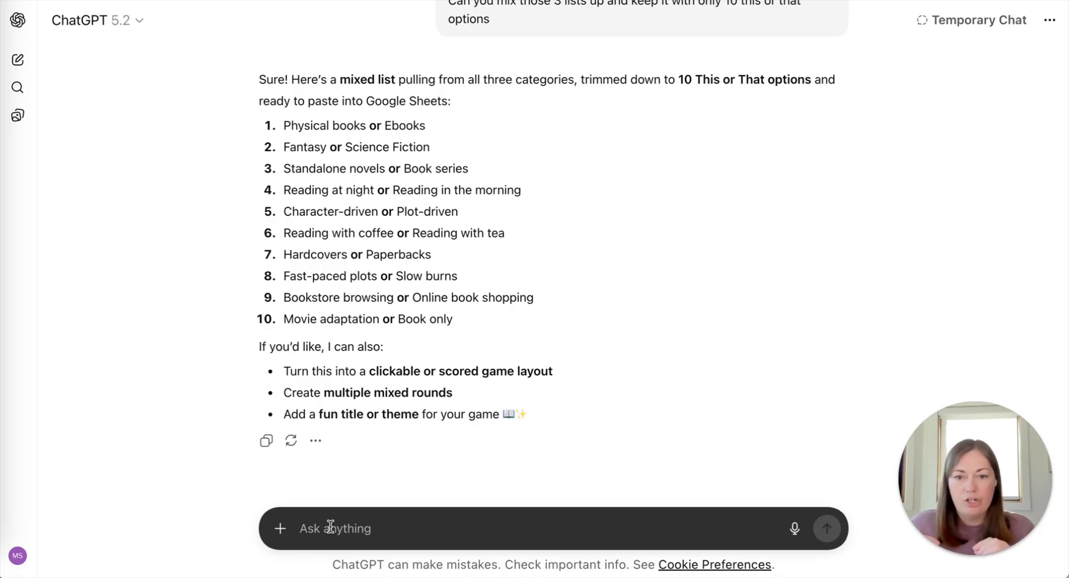
type("Th")
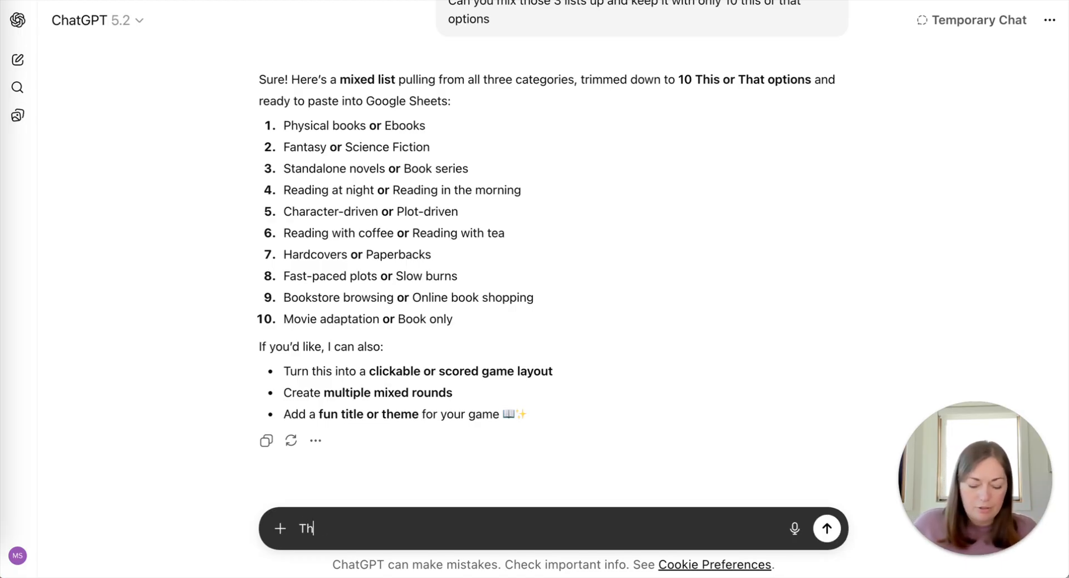
type("at's great")
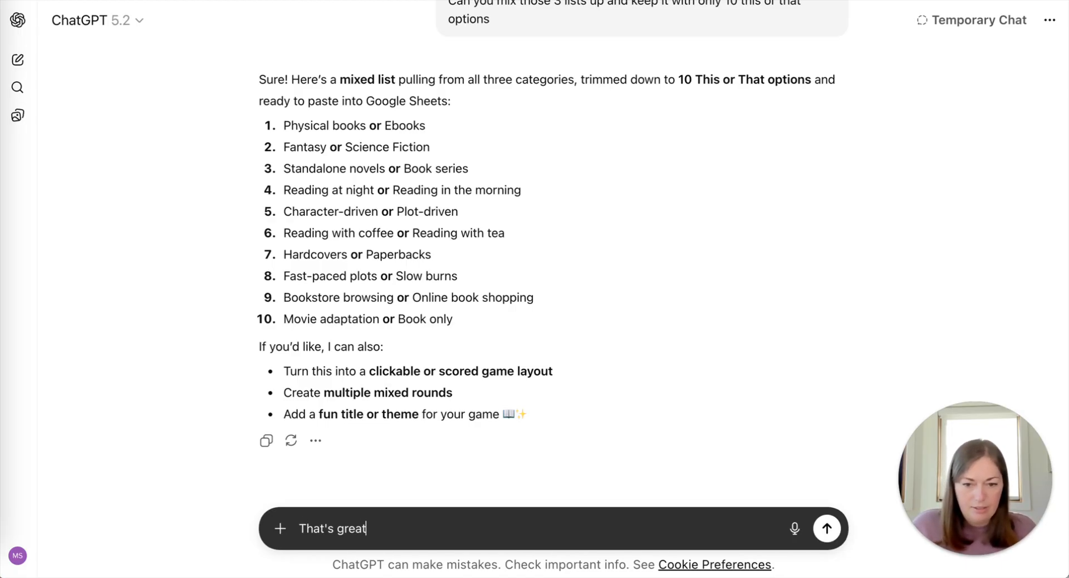
type(", thank you! ")
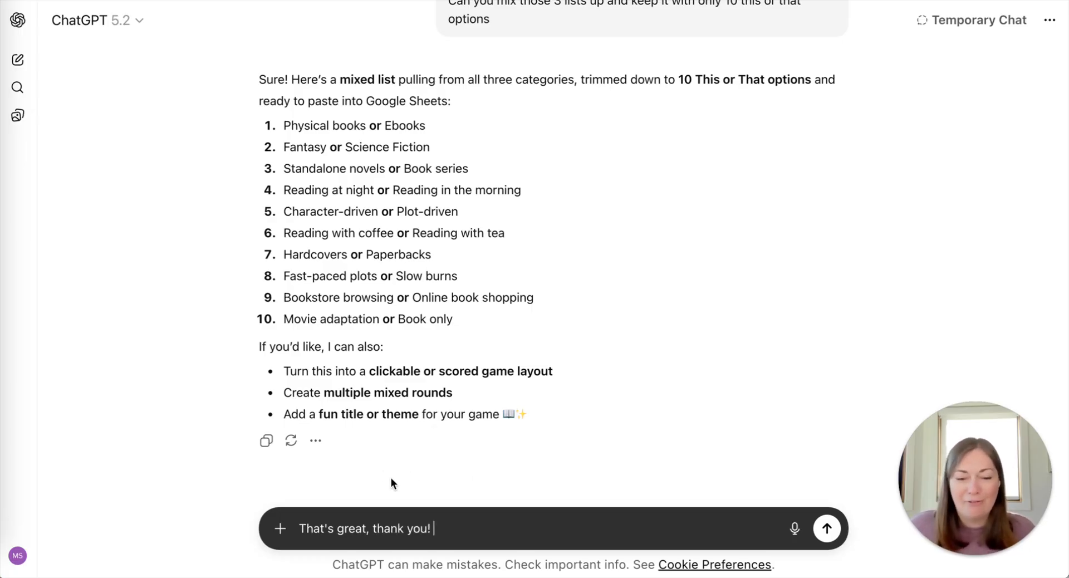
type("CAn you")
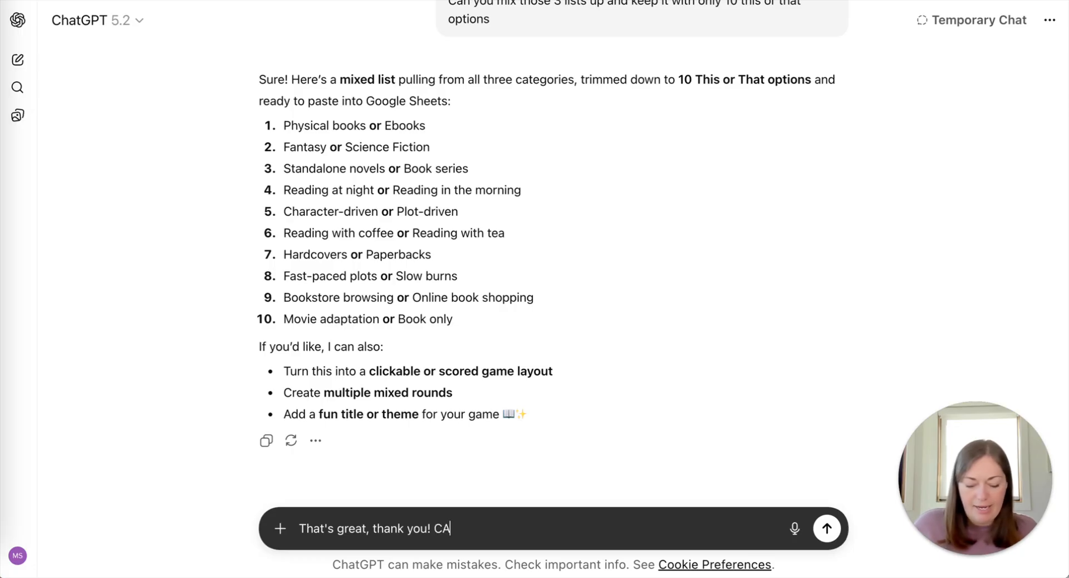
key("BackSpace")
key("BackSpace")
key("BackSpace")
key("BackSpace")
key("BackSpace")
type("an you splot")
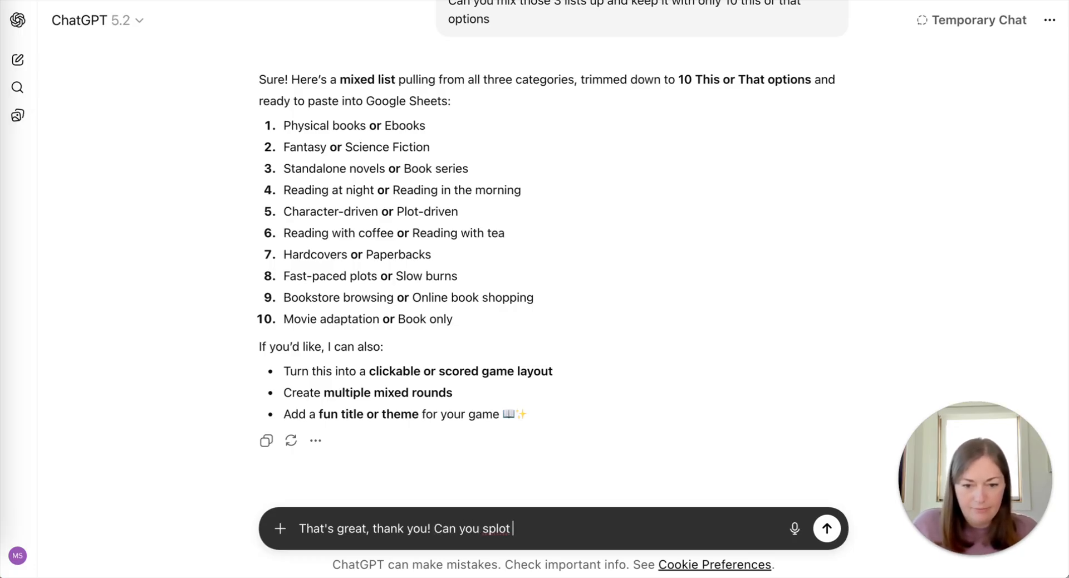
key("BackSpace")
key("BackSpace")
key("BackSpace")
type("it it into")
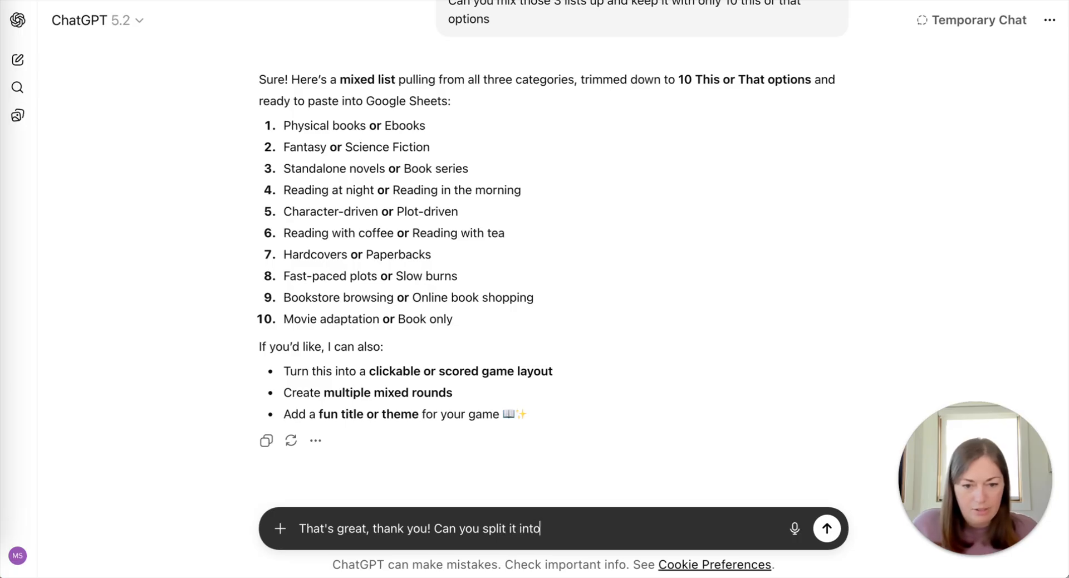
type(" 2 lists wit")
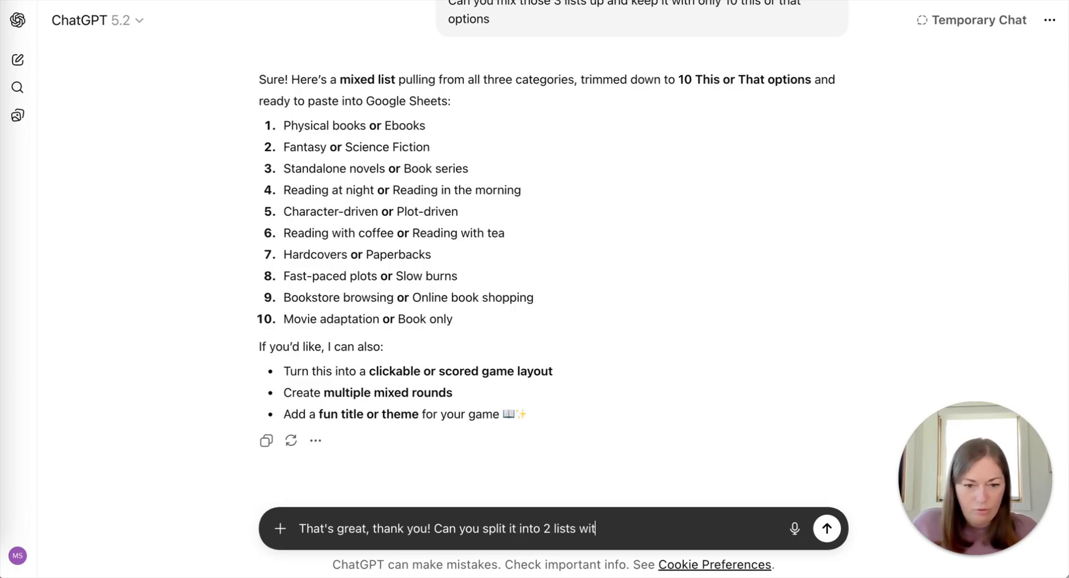
type("h one list for the this options and ")
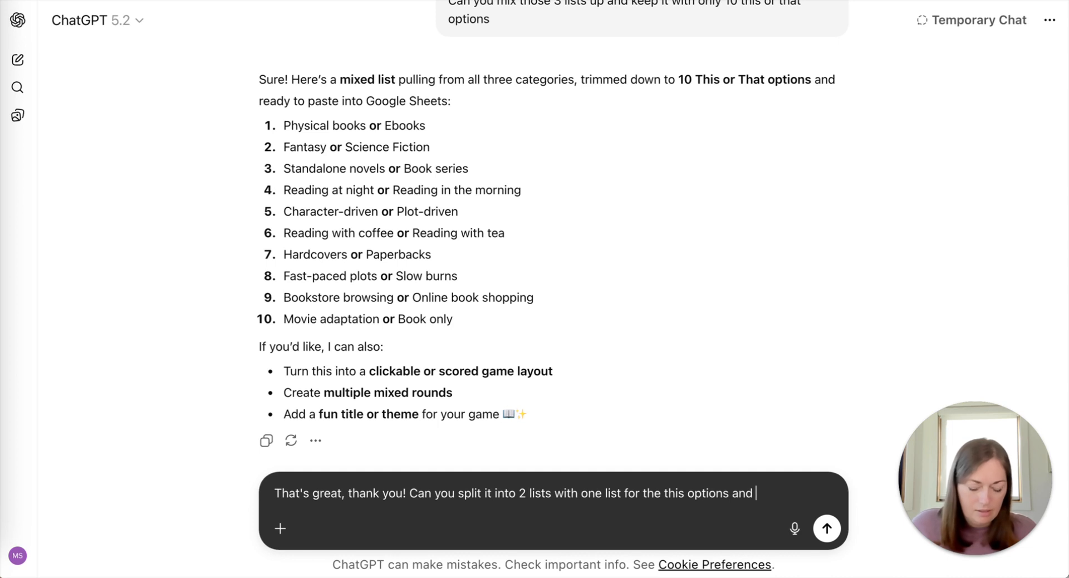
type("a 2n")
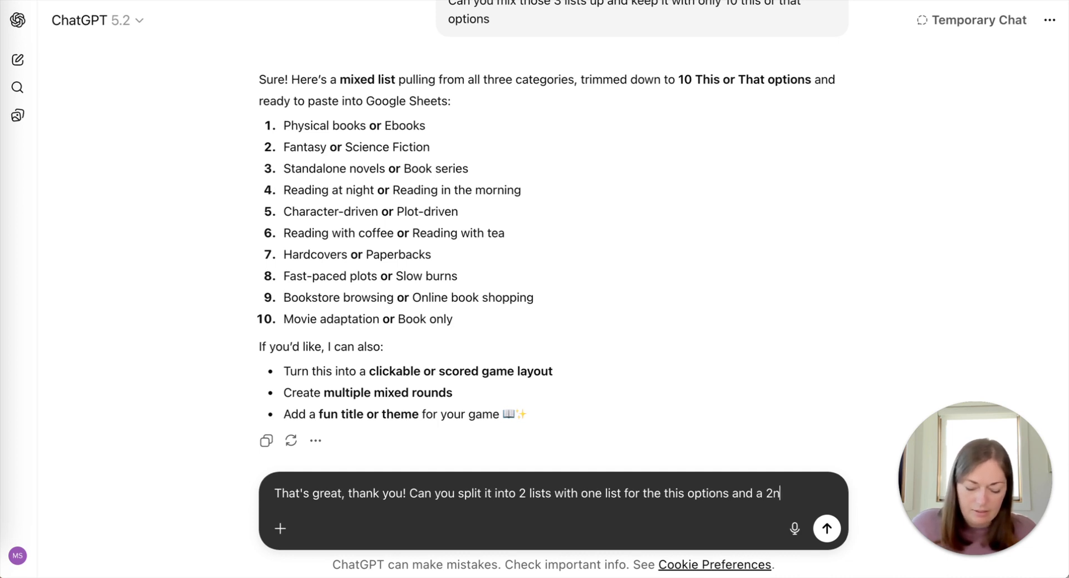
type("d list for the")
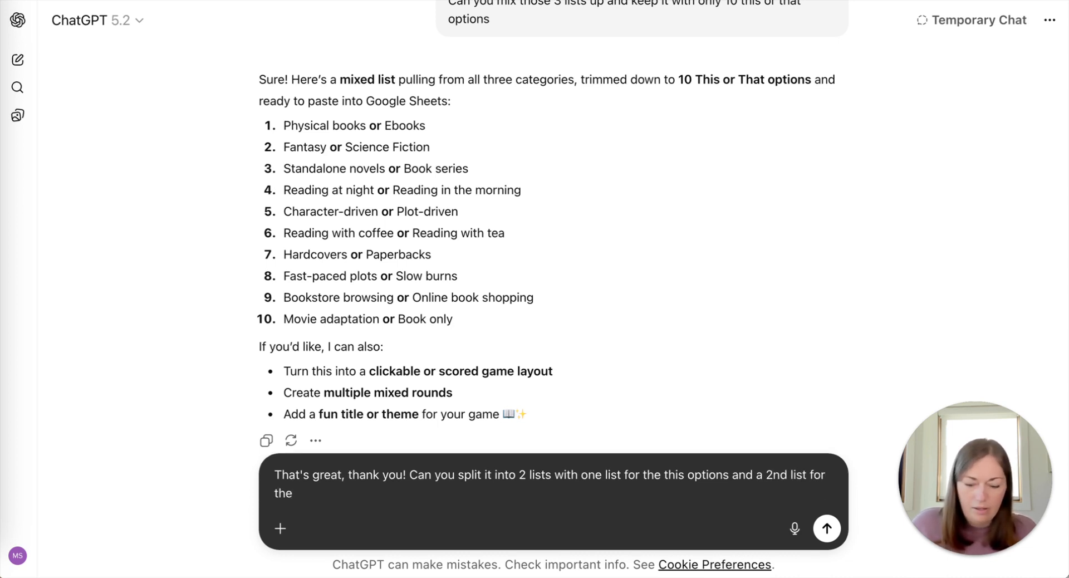
type(" that options")
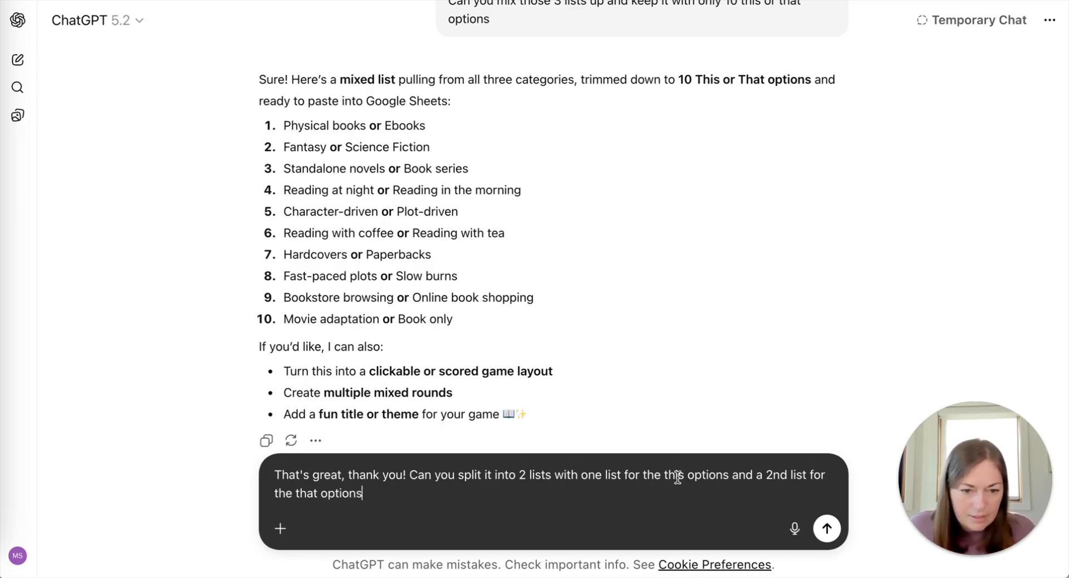
Put quotation marks around the words "this" and "that" in the drafted list-splitting request.
left_click(664, 476)
type("\"")
left_click(691, 476)
type("\"")
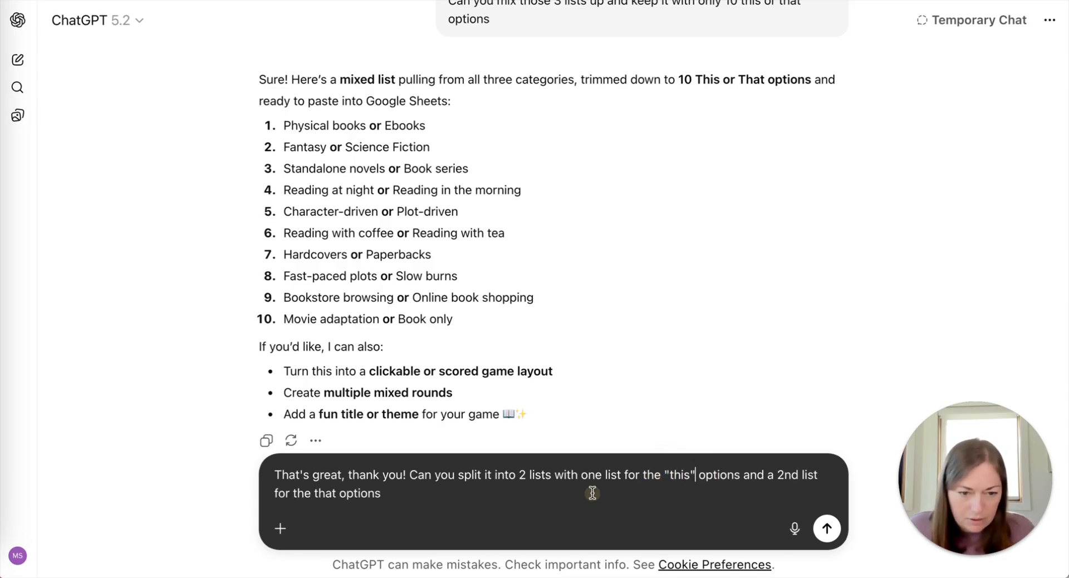
left_click(316, 492)
type("\"")
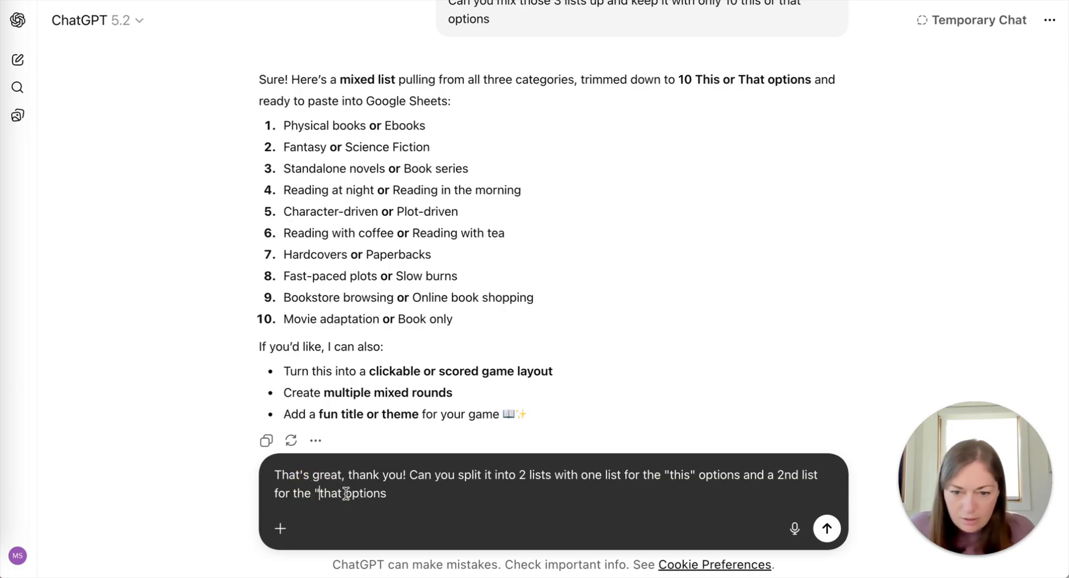
left_click(342, 493)
type("\"")
left_click(404, 494)
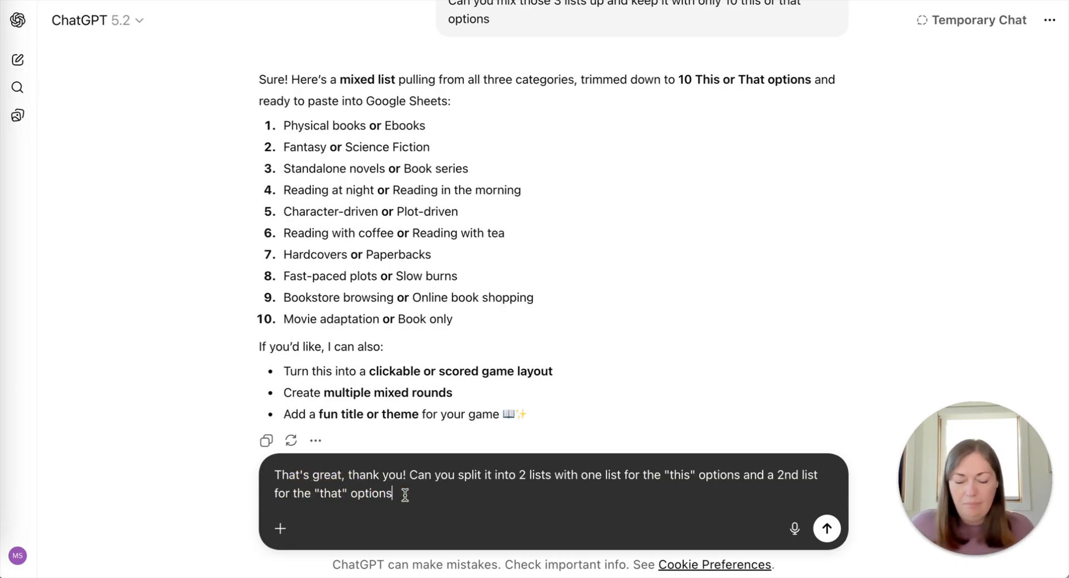
Complete the request with "so it's easier to copy and paste" and send it.
type("so it's easier ")
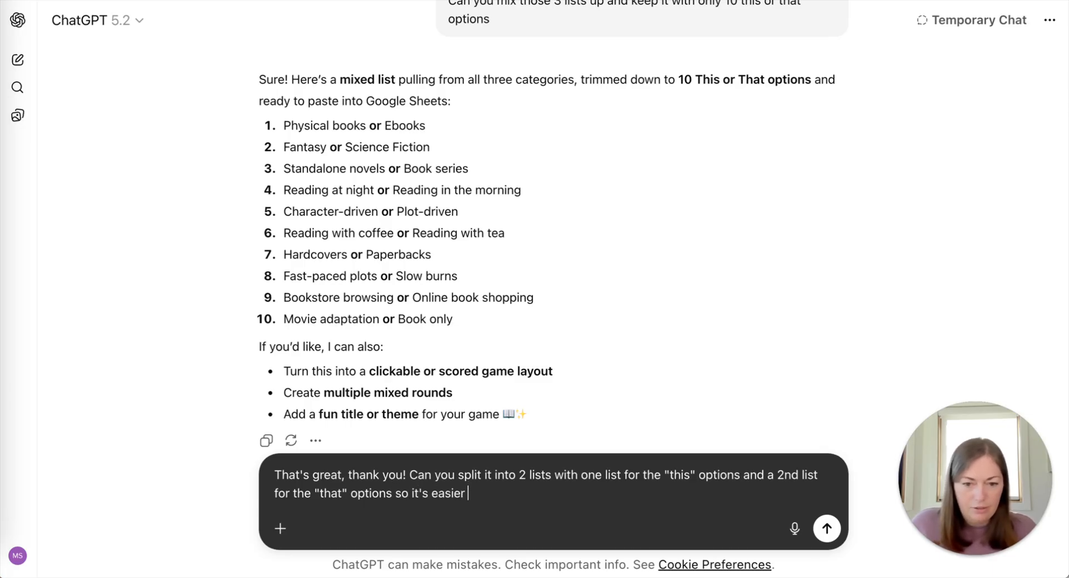
type("to copy and paste")
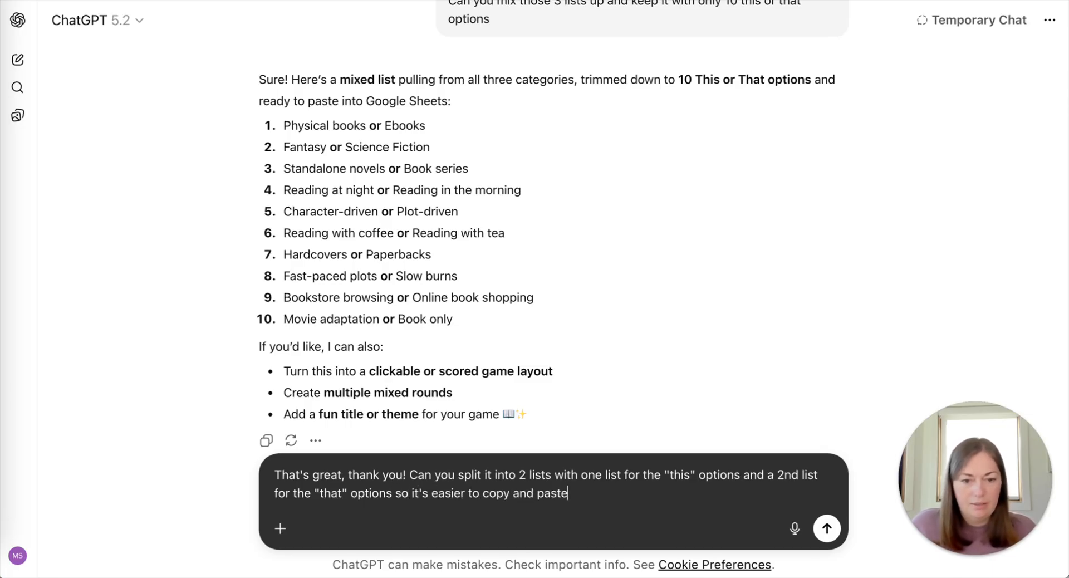
key("Return")
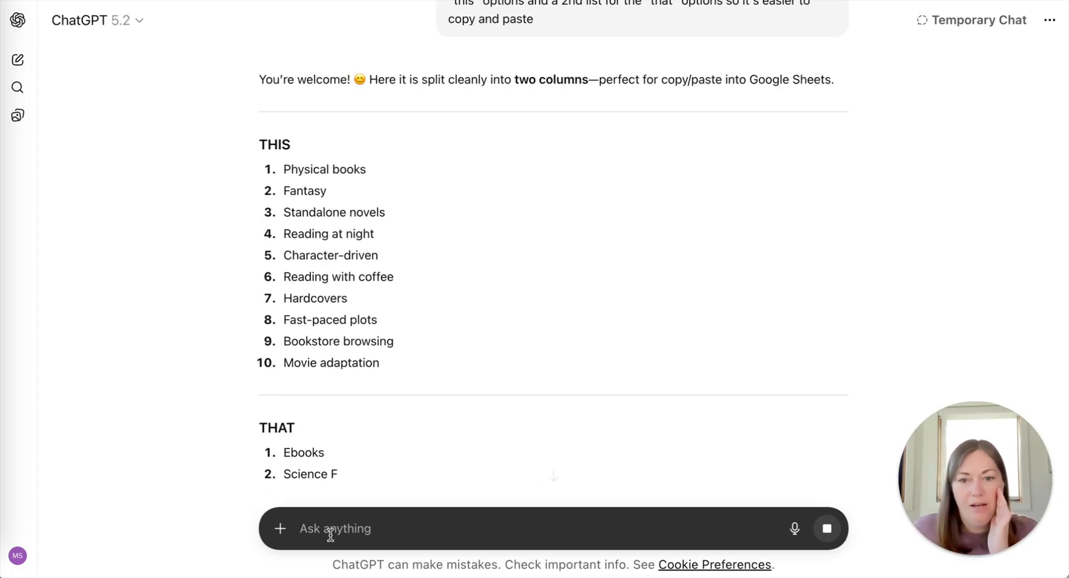
Copy the ten THIS options from ChatGPT and paste them as values only into the Tutorial sheet in Google Sheets, starting at C4.
scroll(422, 366, "down", 1)
left_click_drag(385, 302, 283, 110)
key("ctrl+c")
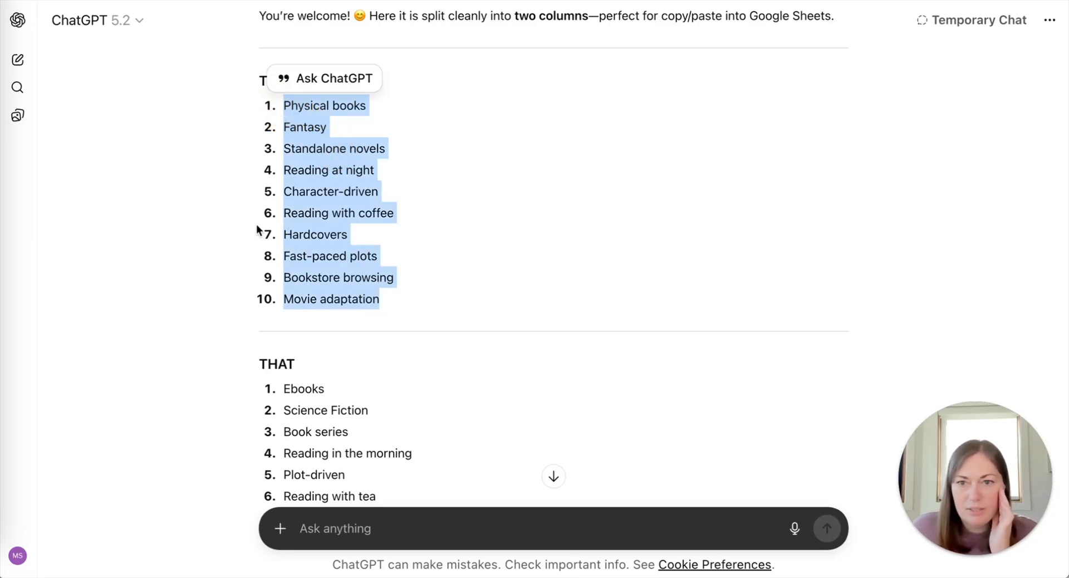
key("ctrl+Tab")
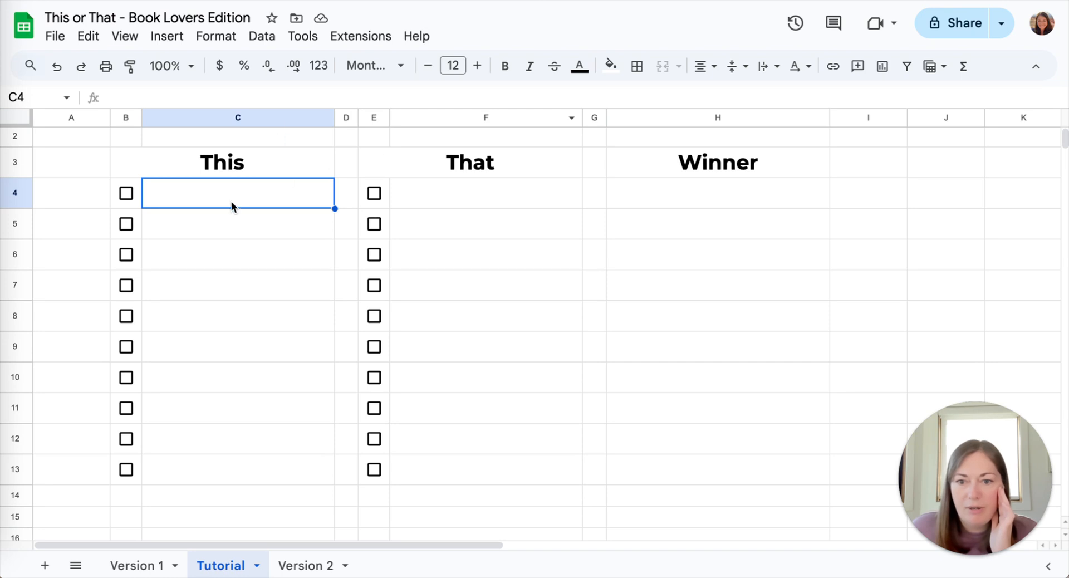
right_click(202, 189)
mouse_move(267, 153)
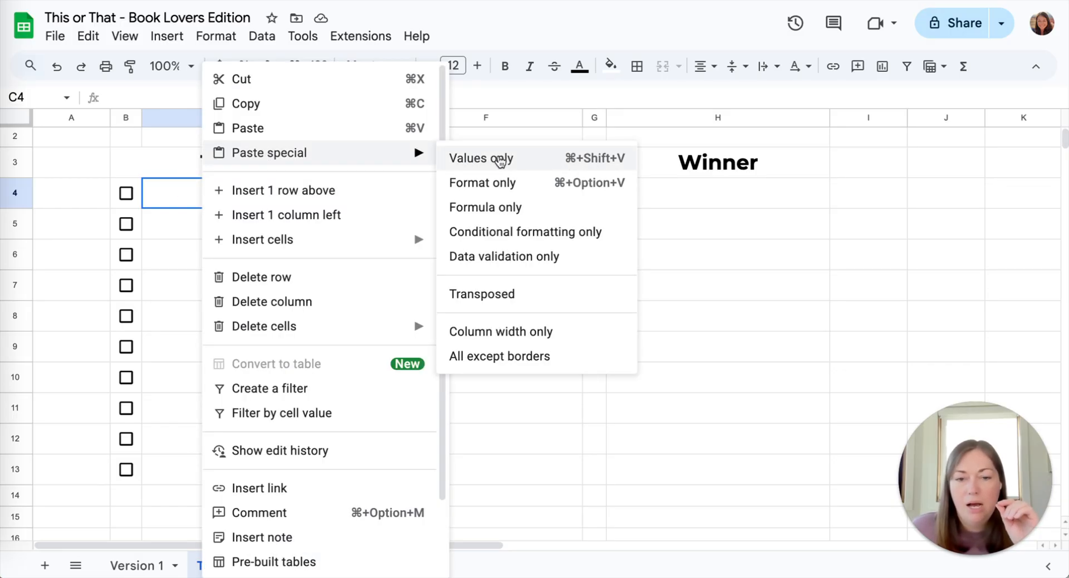
left_click(497, 159)
Look over the pasted This options in column C and how they line up with the checkbox rows.
scroll(305, 233, "down", 5)
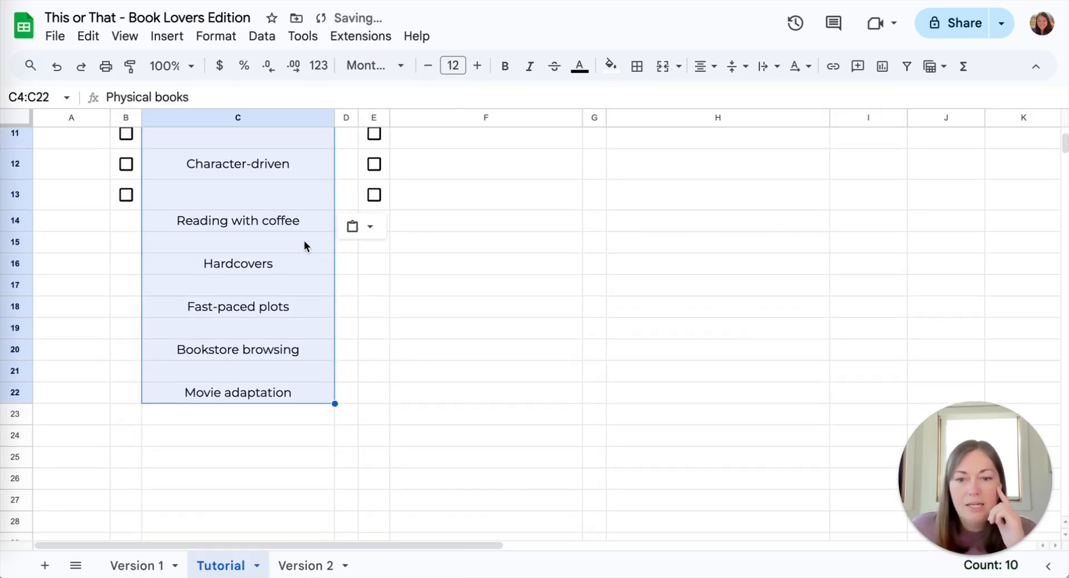
scroll(304, 240, "up", 6)
scroll(304, 240, "down", 5)
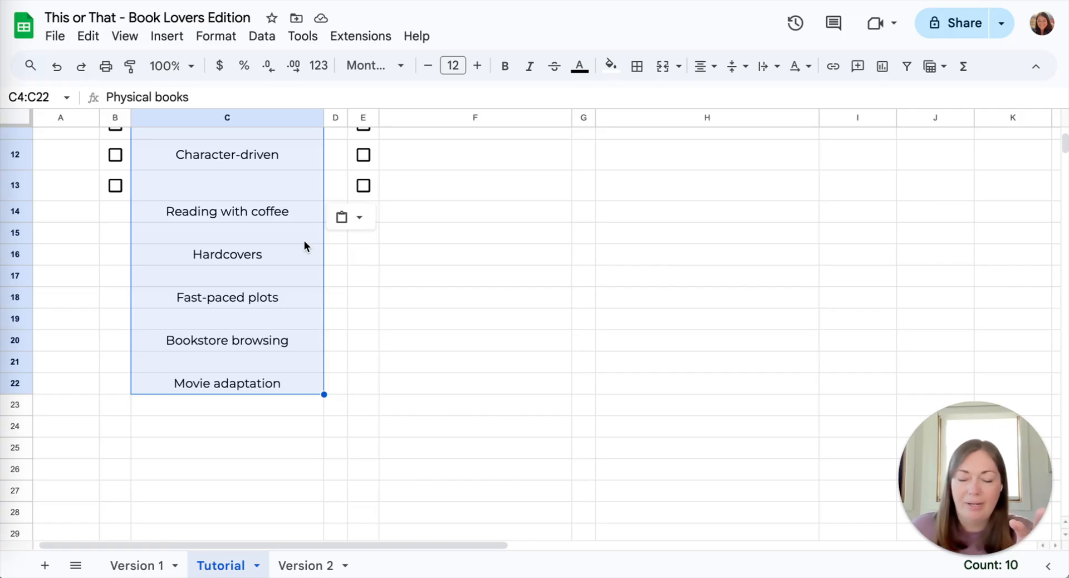
scroll(304, 240, "up", 3)
scroll(304, 240, "up", 2)
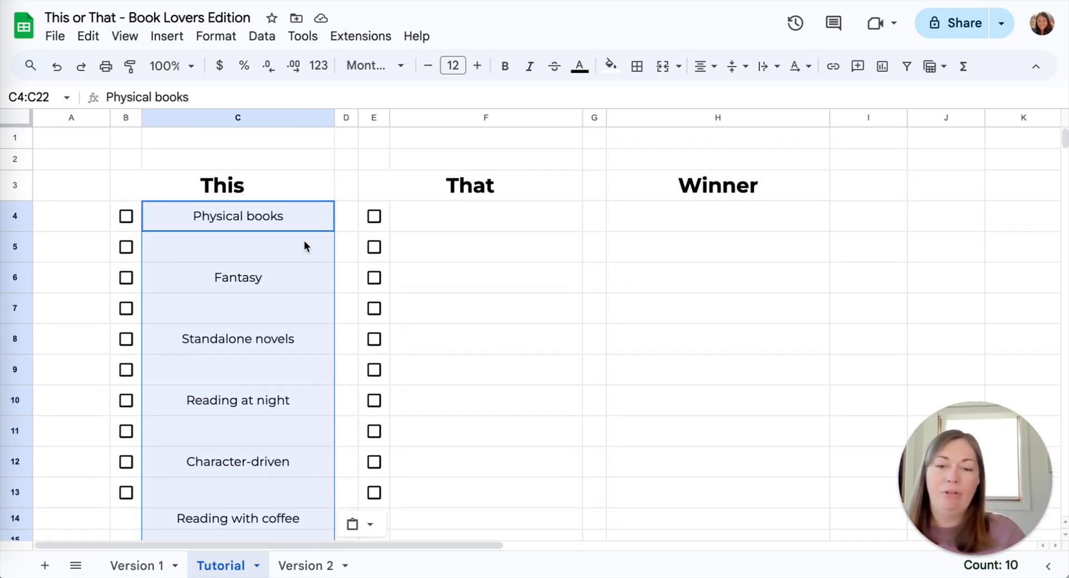
scroll(235, 178, "down", 1)
scroll(243, 192, "down", 5)
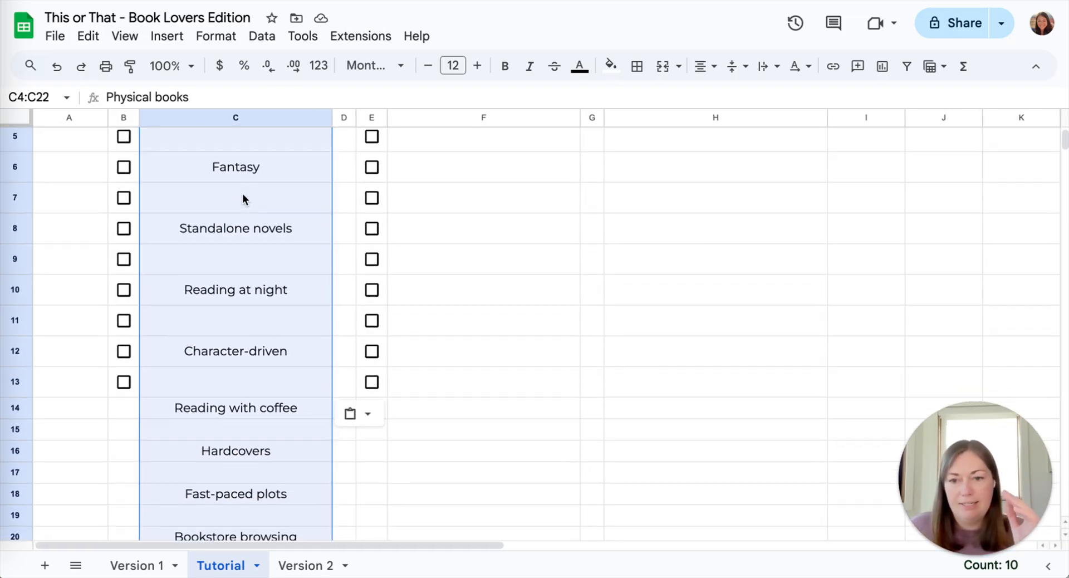
scroll(242, 195, "down", 3)
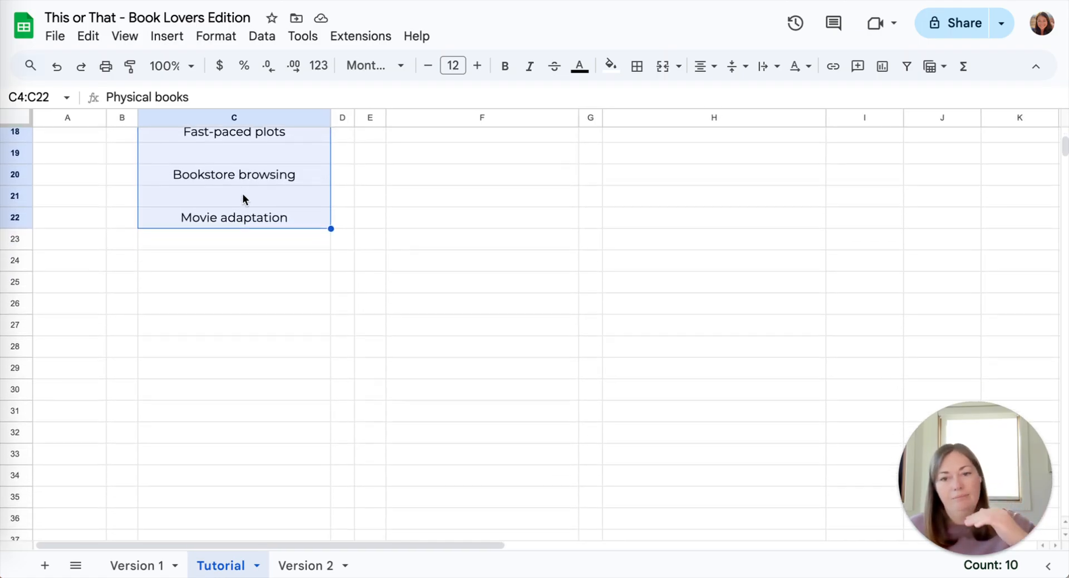
Undo the paste of the This options in column C of the Tutorial sheet.
scroll(243, 195, "up", 5)
scroll(243, 198, "down", 1)
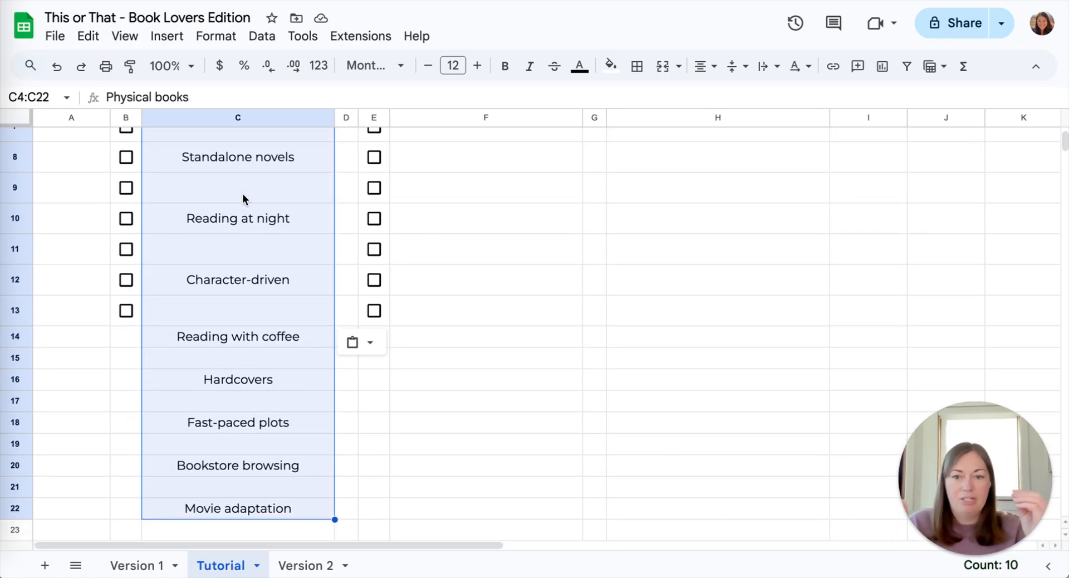
key("ctrl+z")
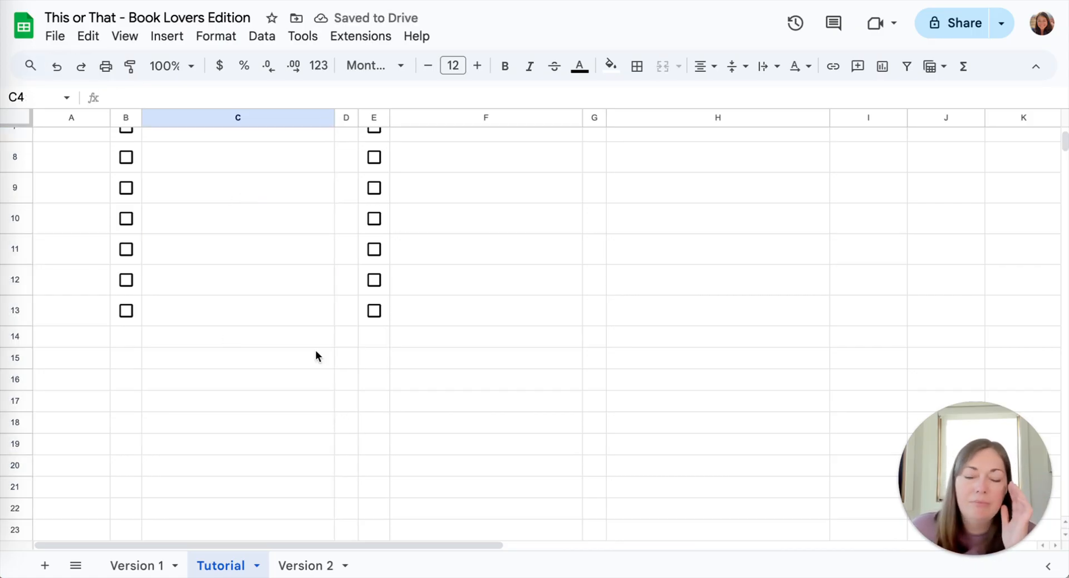
Add a new blank sheet and paste the copied This options into it as values only, starting at B3.
left_click(45, 566)
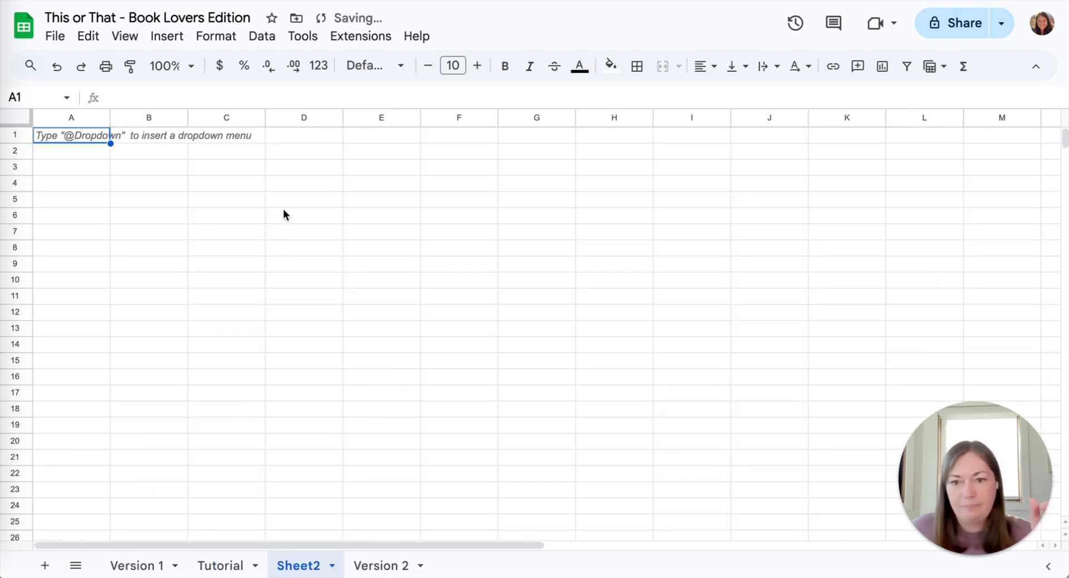
left_click(130, 166)
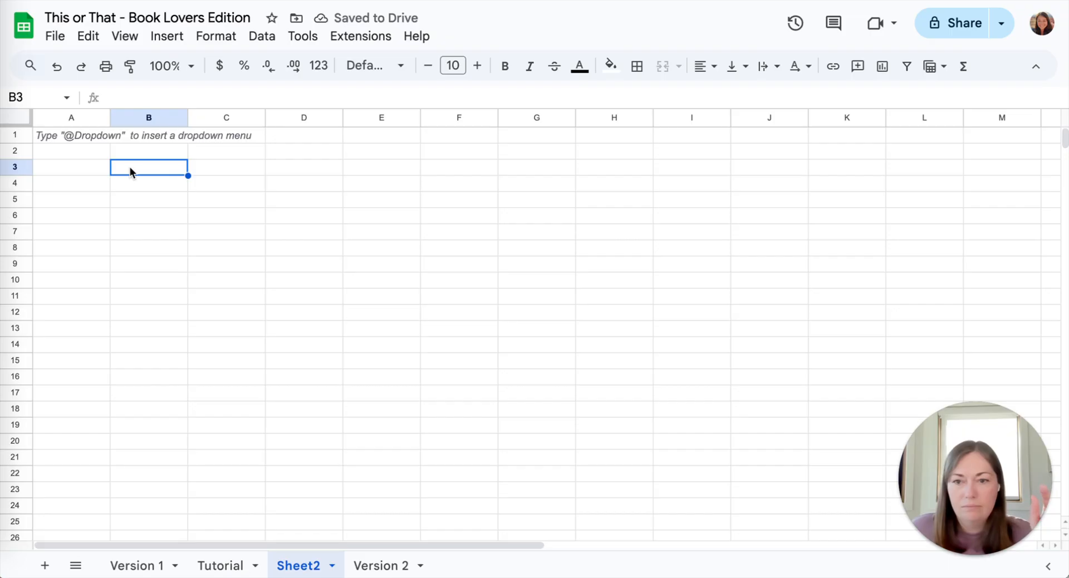
left_click(129, 166)
double_click(130, 166)
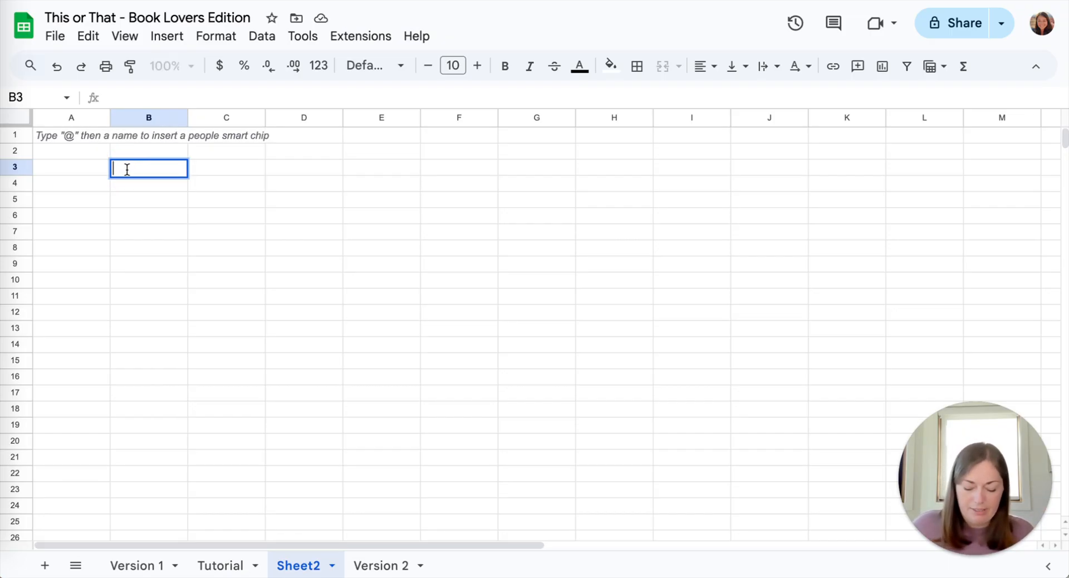
left_click(293, 565)
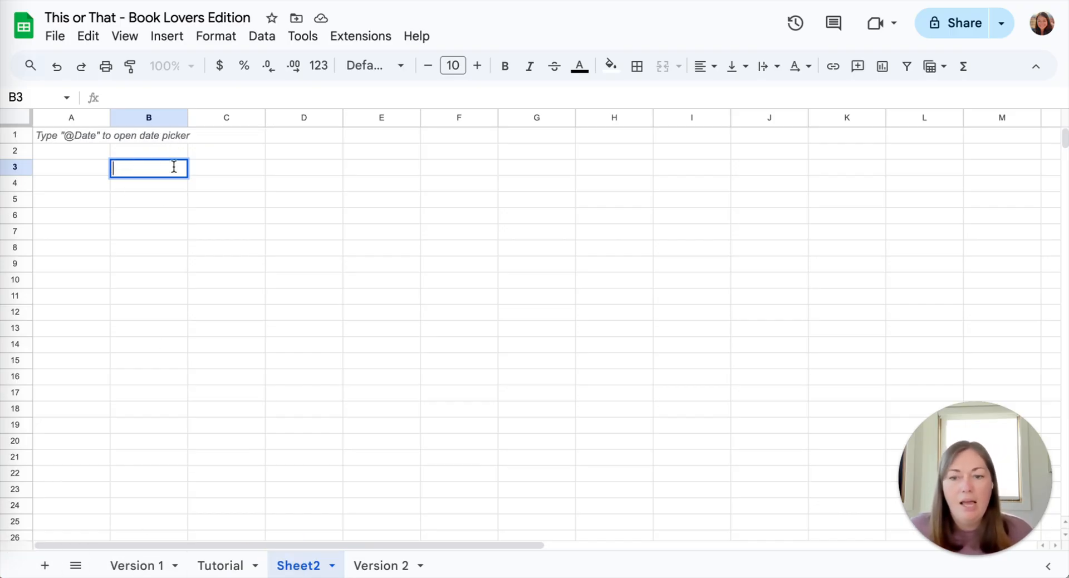
left_click(143, 202)
right_click(141, 168)
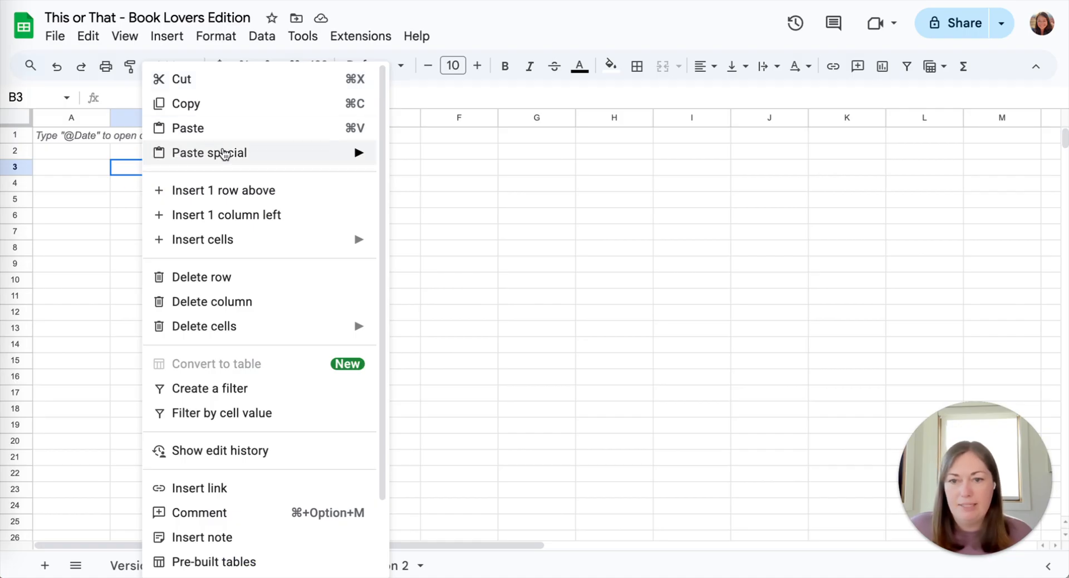
mouse_move(246, 156)
left_click(426, 160)
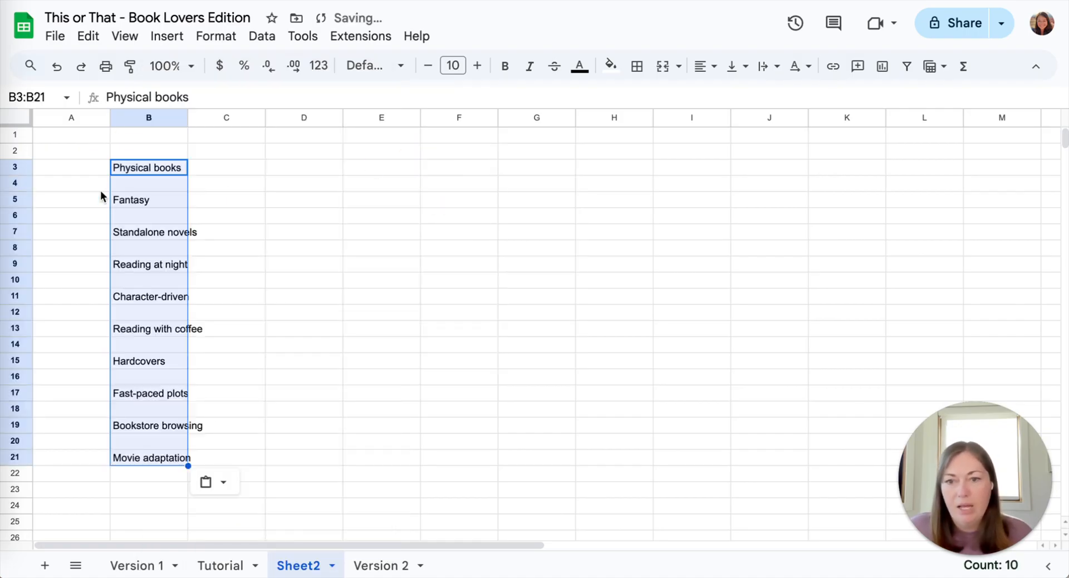
Enter the formula =UNIQUE(B3:B21) in D3 of Sheet2 to condense the spaced-out list.
left_click(284, 168)
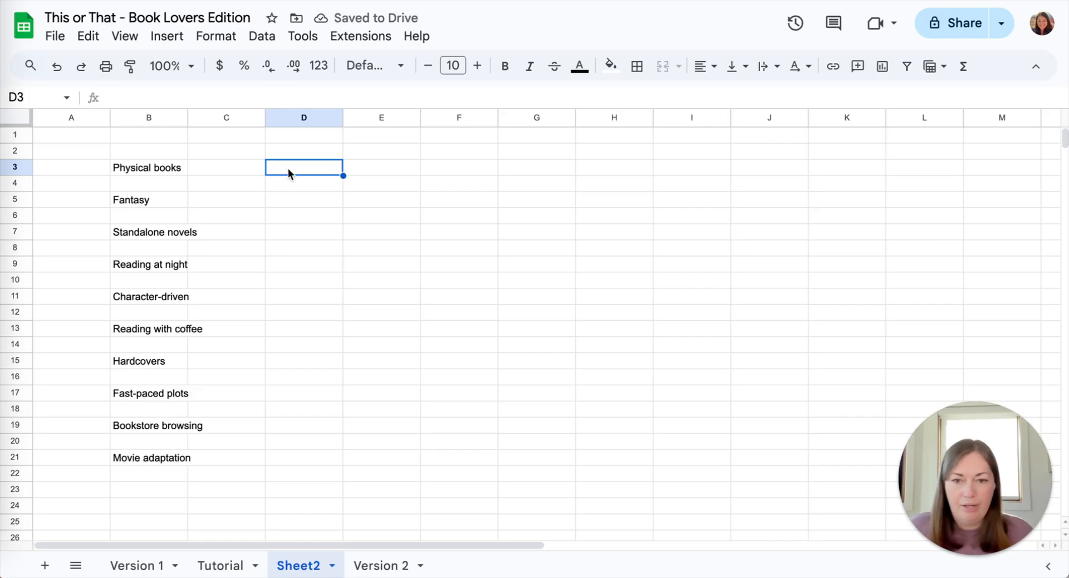
double_click(286, 168)
left_click(289, 169)
type("=uniq")
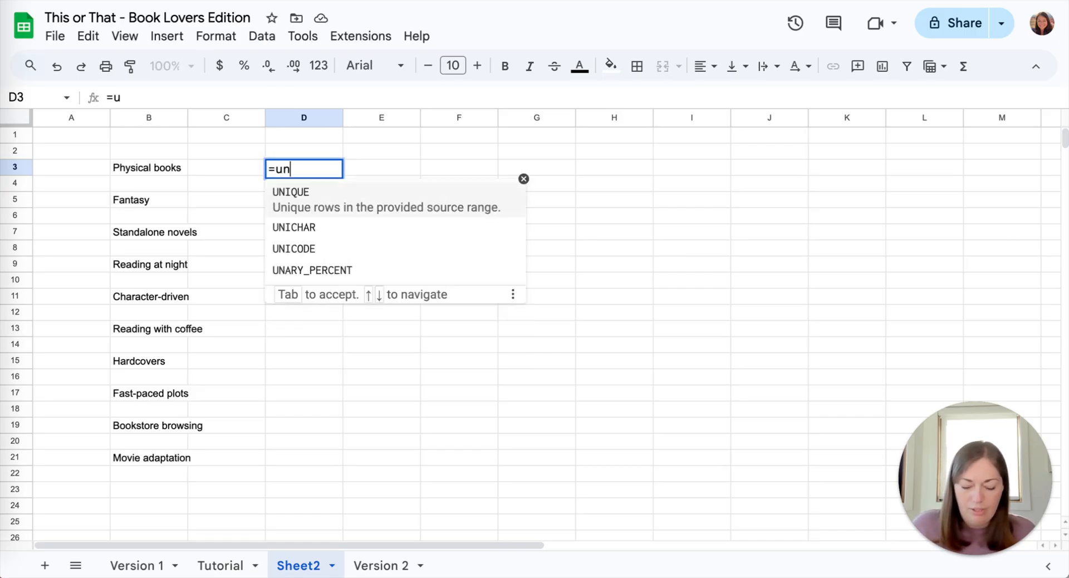
left_click(278, 189)
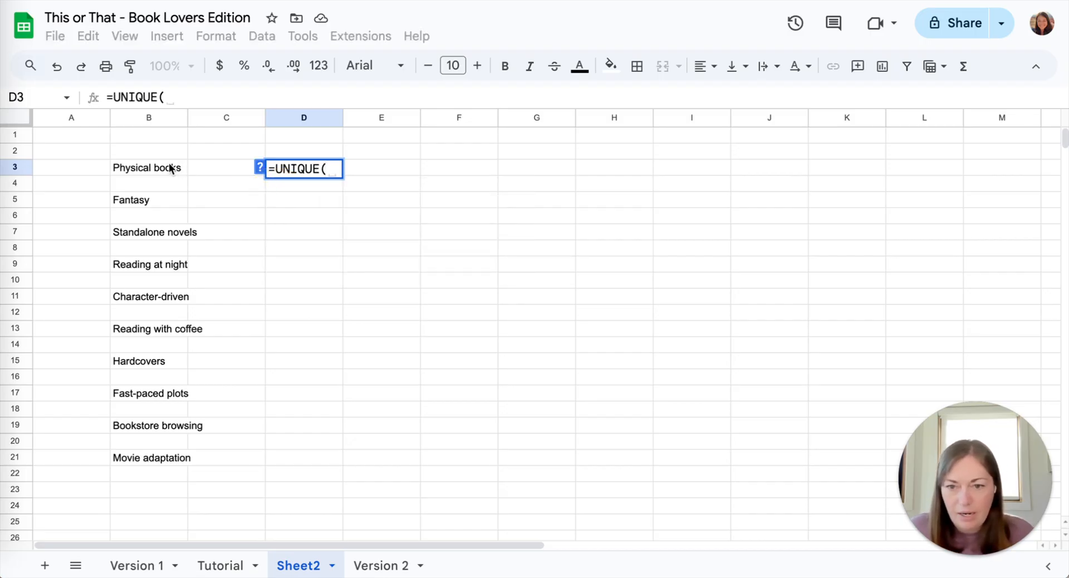
left_click_drag(165, 164, 175, 456)
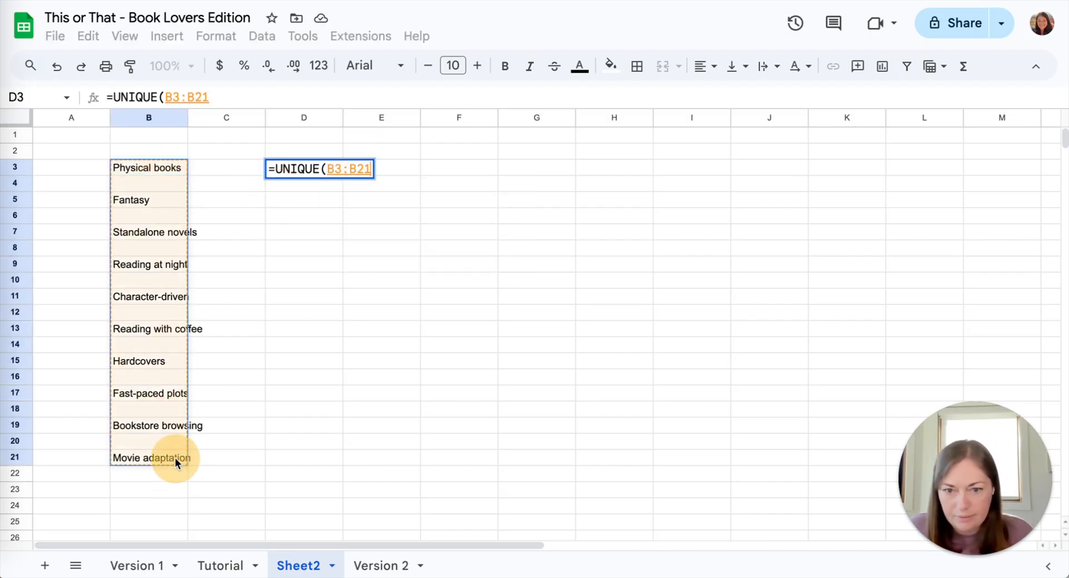
type(")")
key("Return")
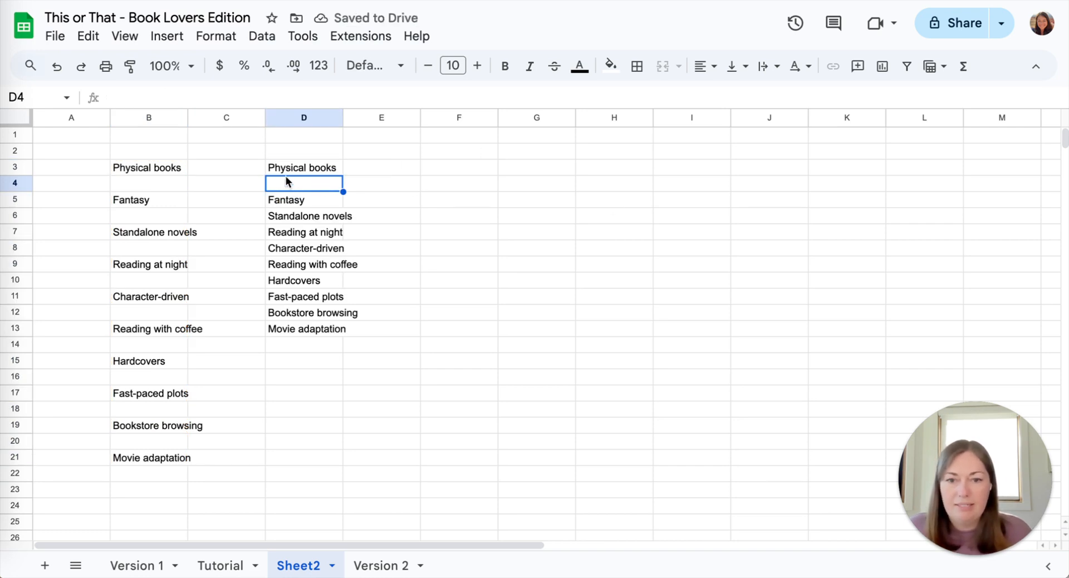
Copy "Physical books" from D3 of Sheet2 and paste it as values only into C4 of the Tutorial sheet.
left_click(299, 166)
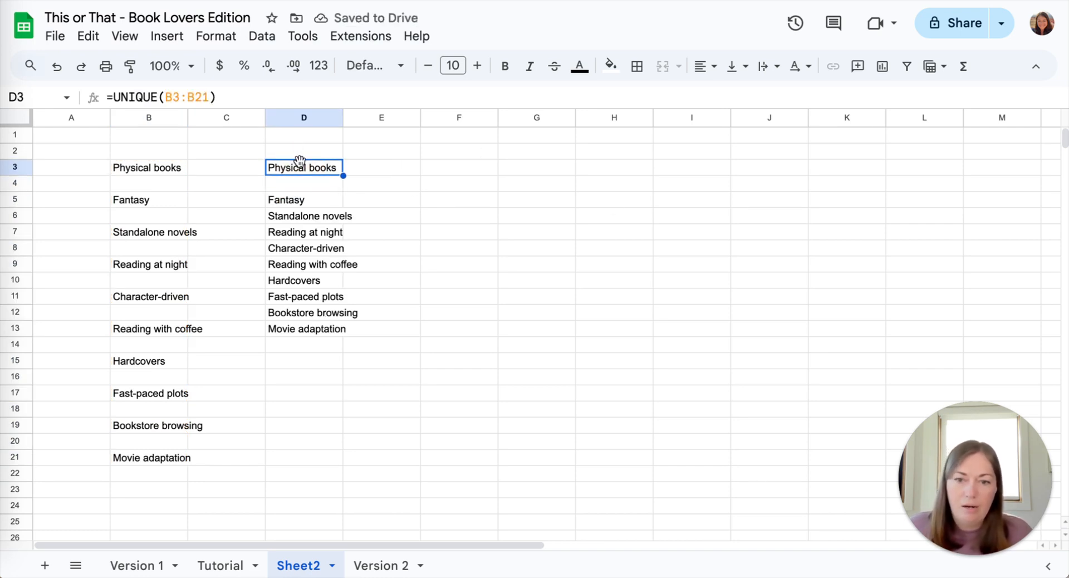
key("ctrl+c")
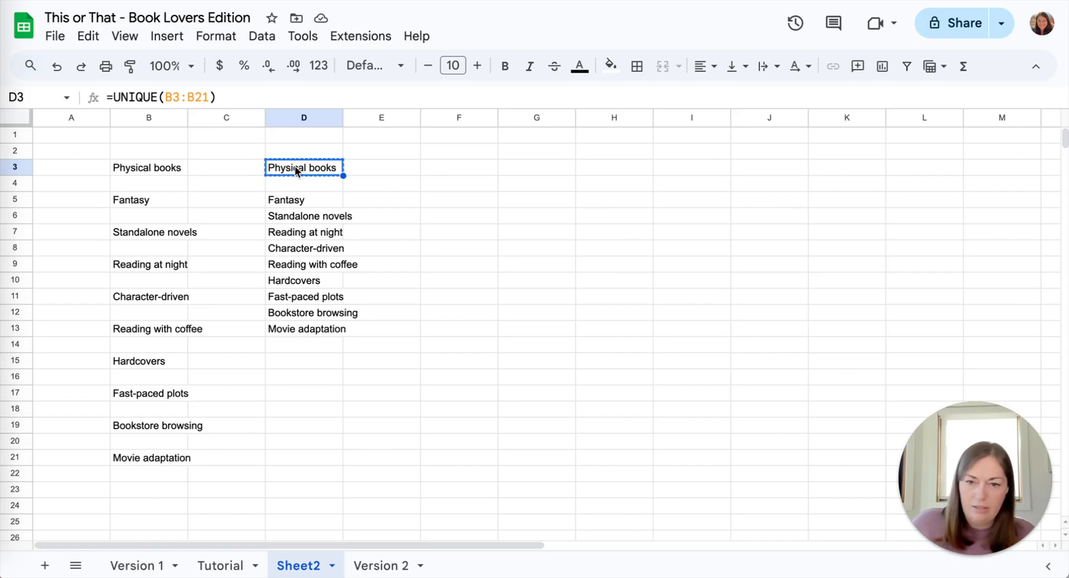
left_click(200, 567)
scroll(165, 175, "up", 3)
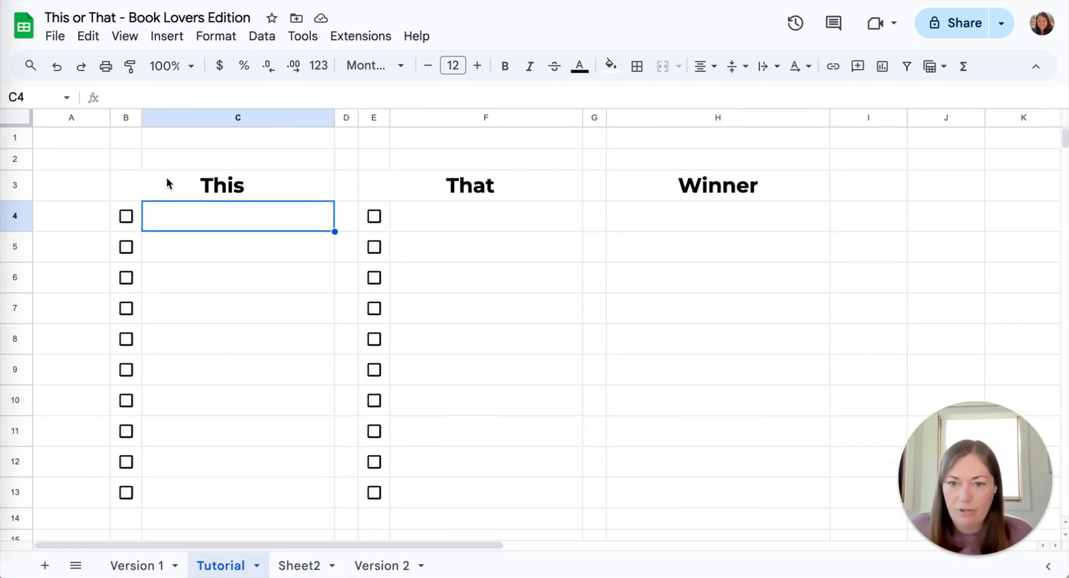
right_click(192, 214)
left_click(162, 212)
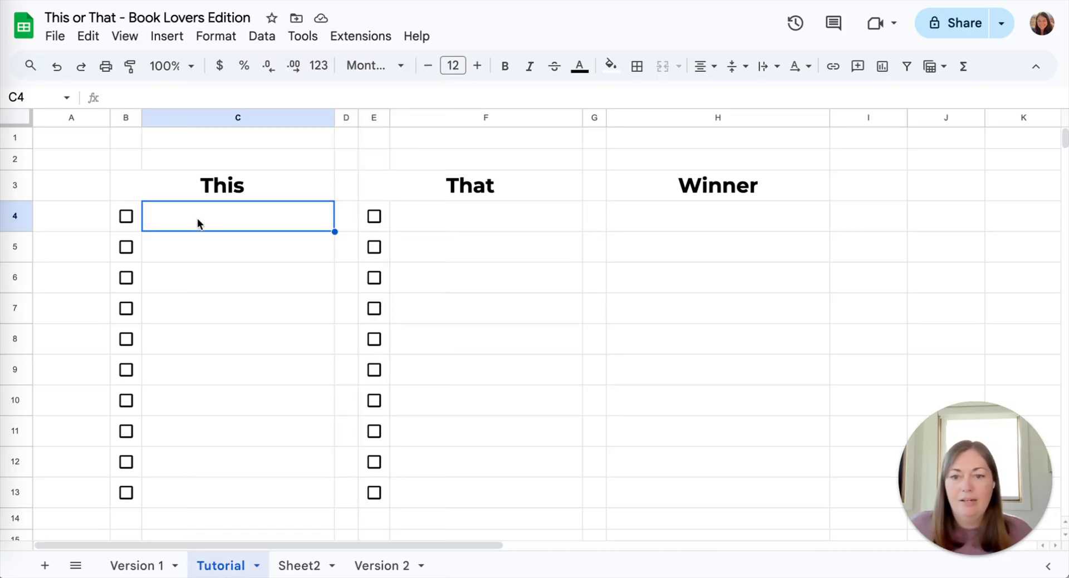
right_click(213, 218)
mouse_move(334, 160)
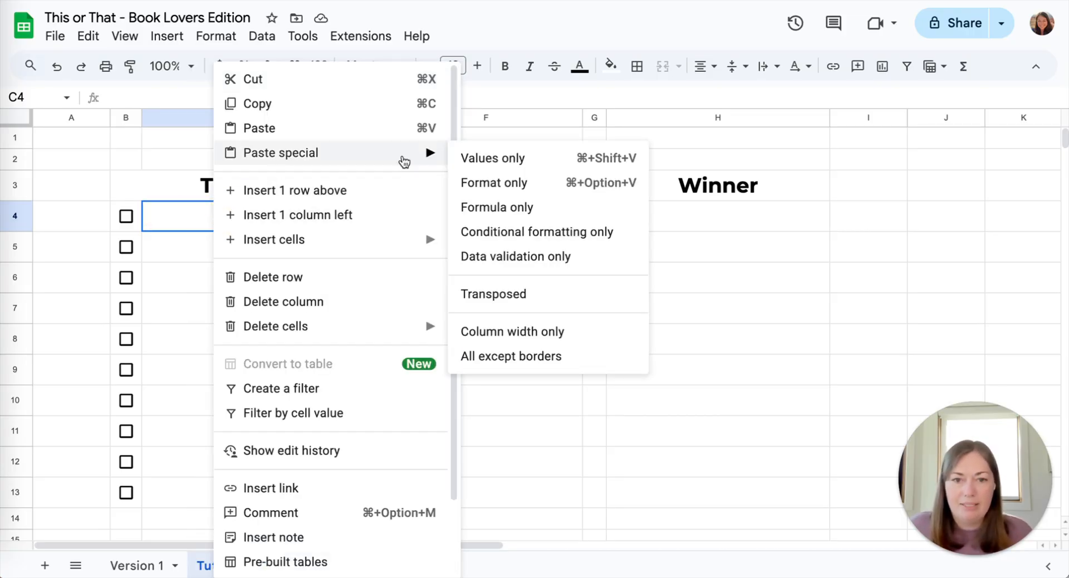
left_click(508, 166)
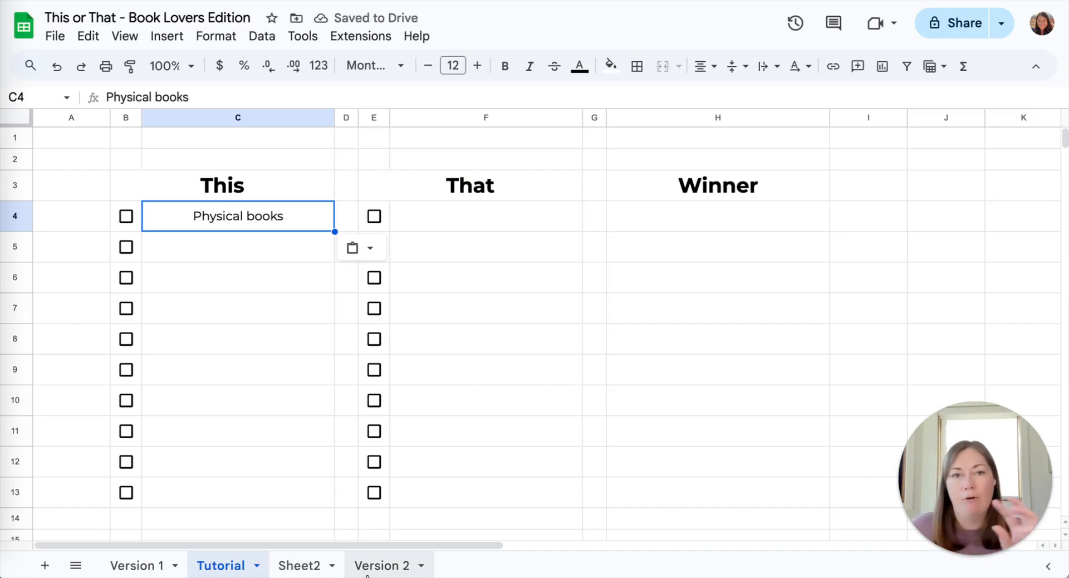
Copy the remaining condensed options in Sheet2, from Fantasy through Movie adaptation (D5:D13).
left_click(312, 565)
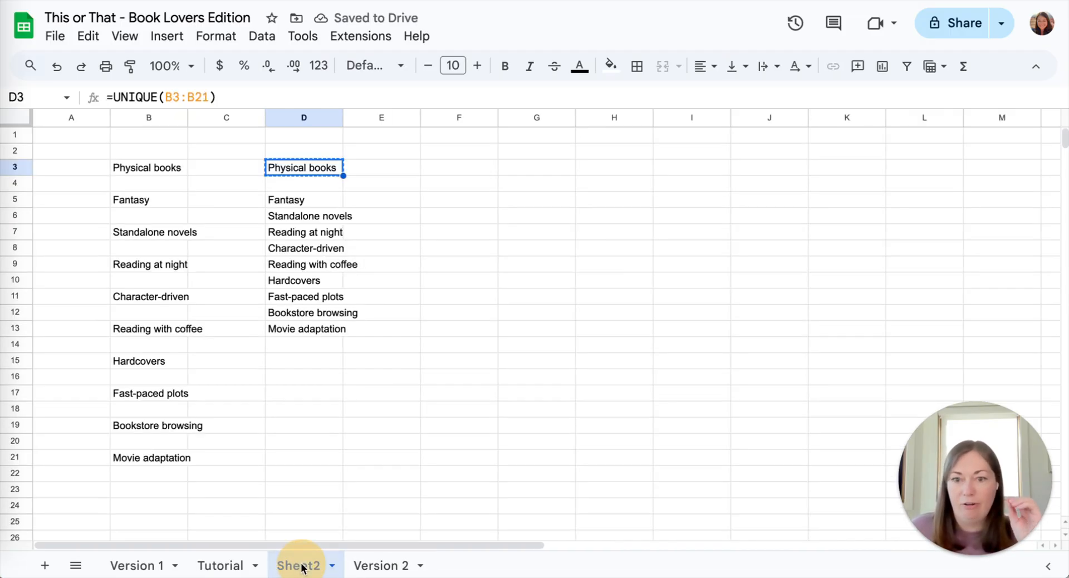
left_click(288, 188)
left_click(290, 198)
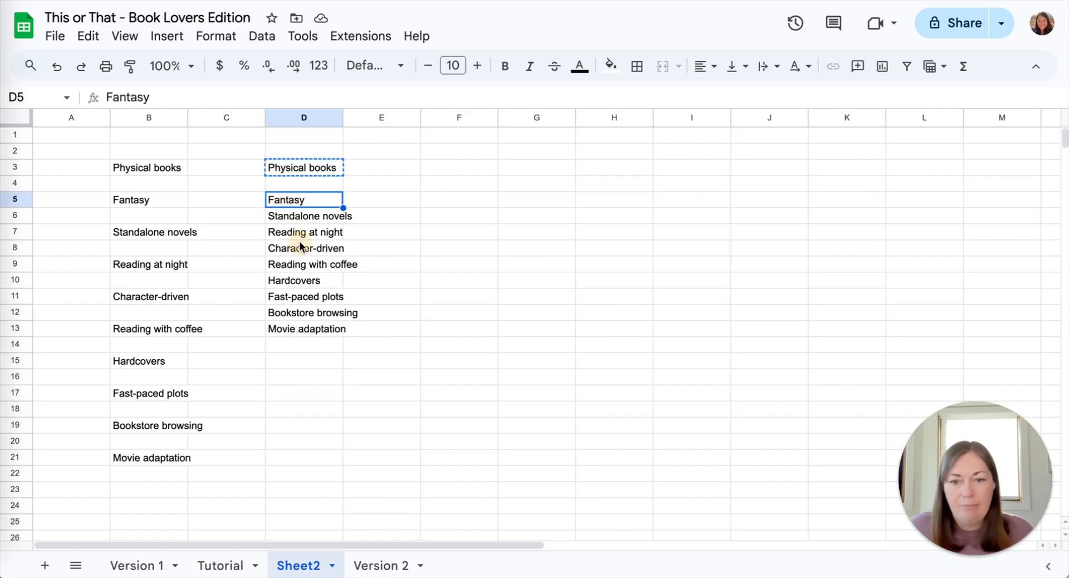
left_click(303, 333, "shift")
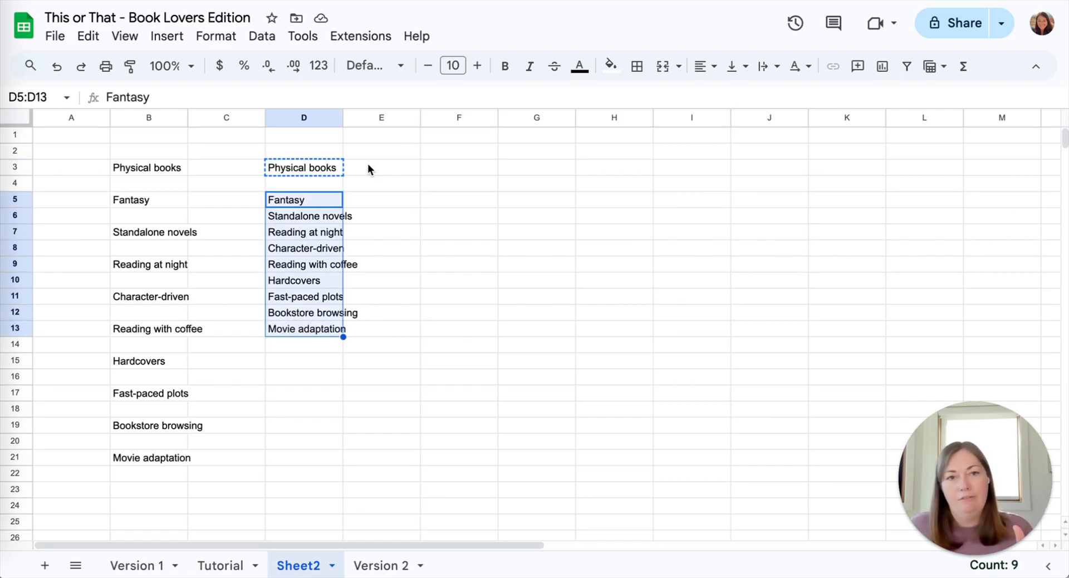
left_click(448, 168)
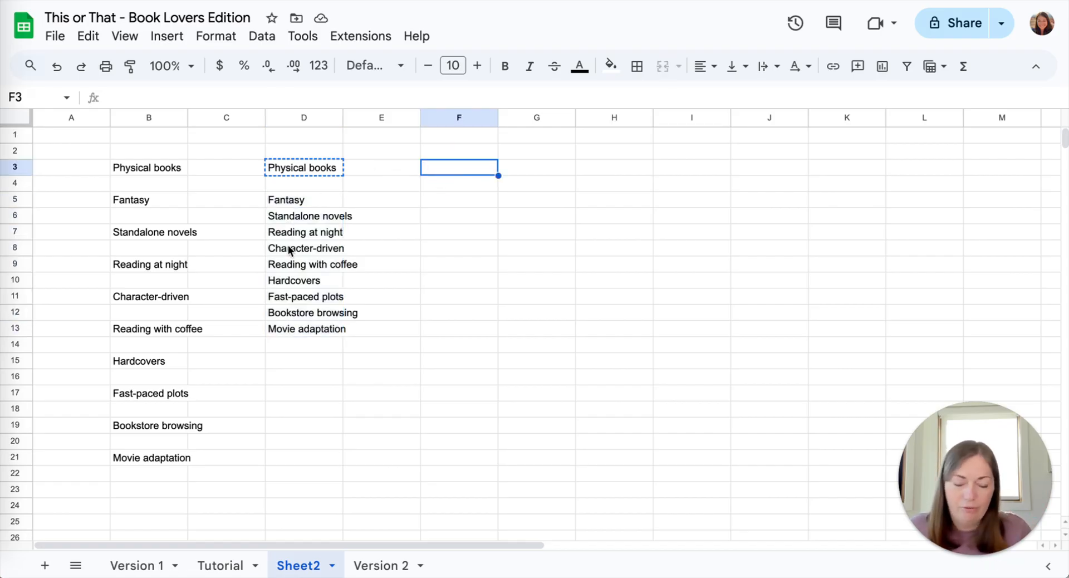
left_click(289, 203)
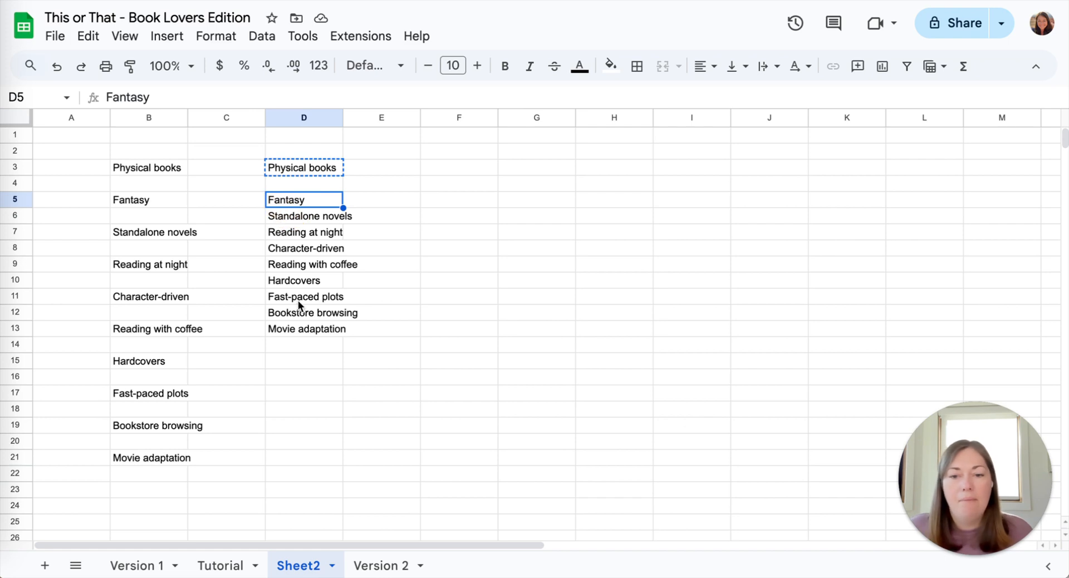
left_click(305, 328, "shift")
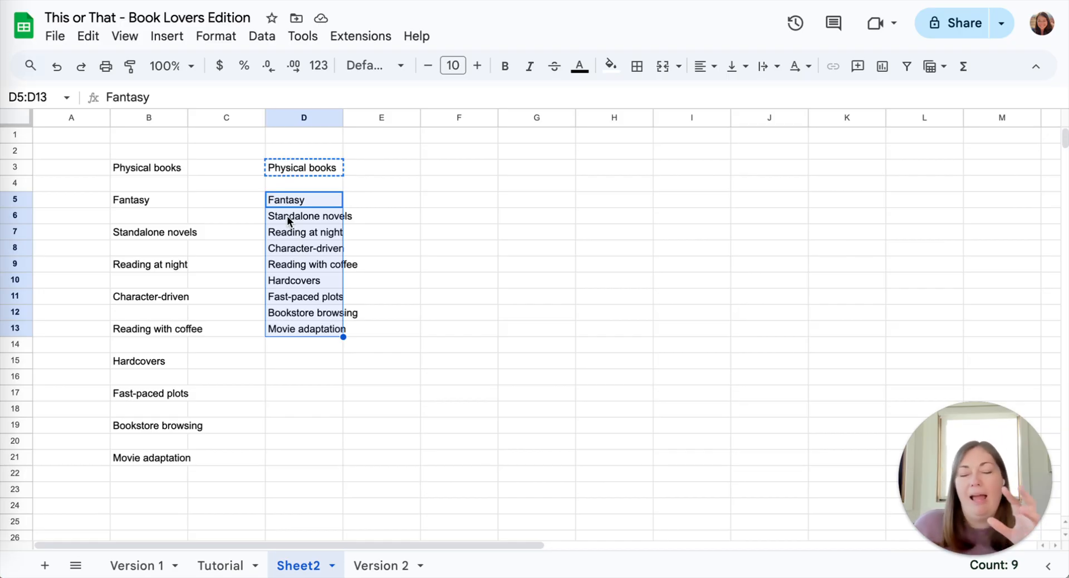
key("ctrl+c")
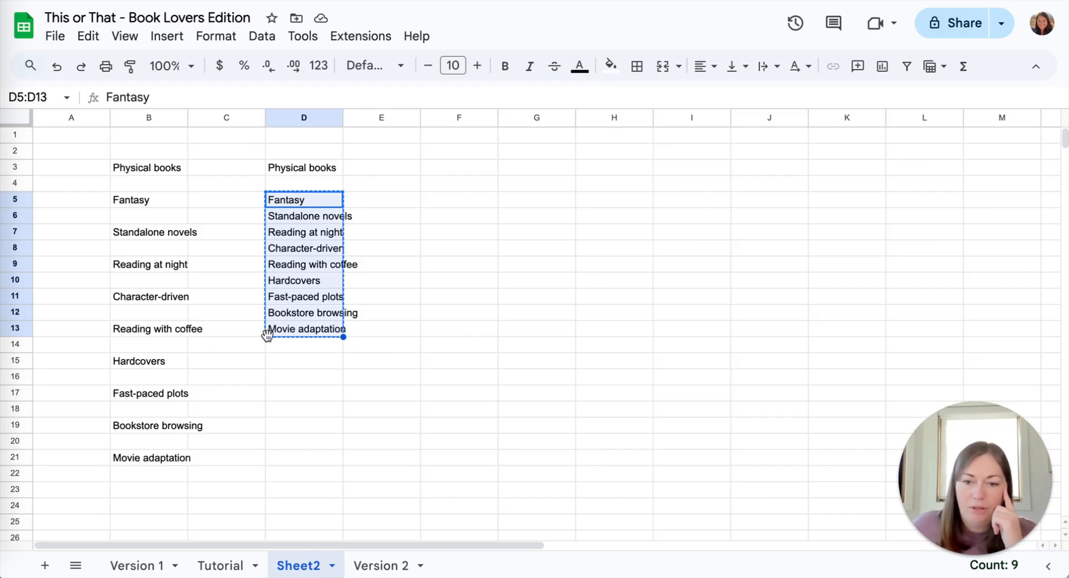
Paste the nine copied options as values only into the This column of the Tutorial sheet, starting at C5.
left_click(207, 567)
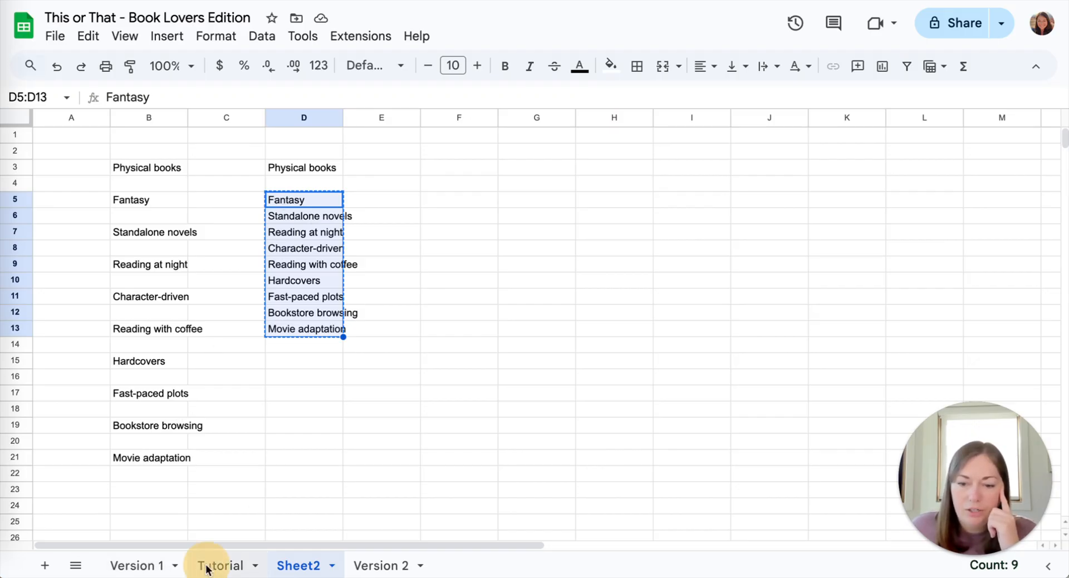
left_click(208, 255)
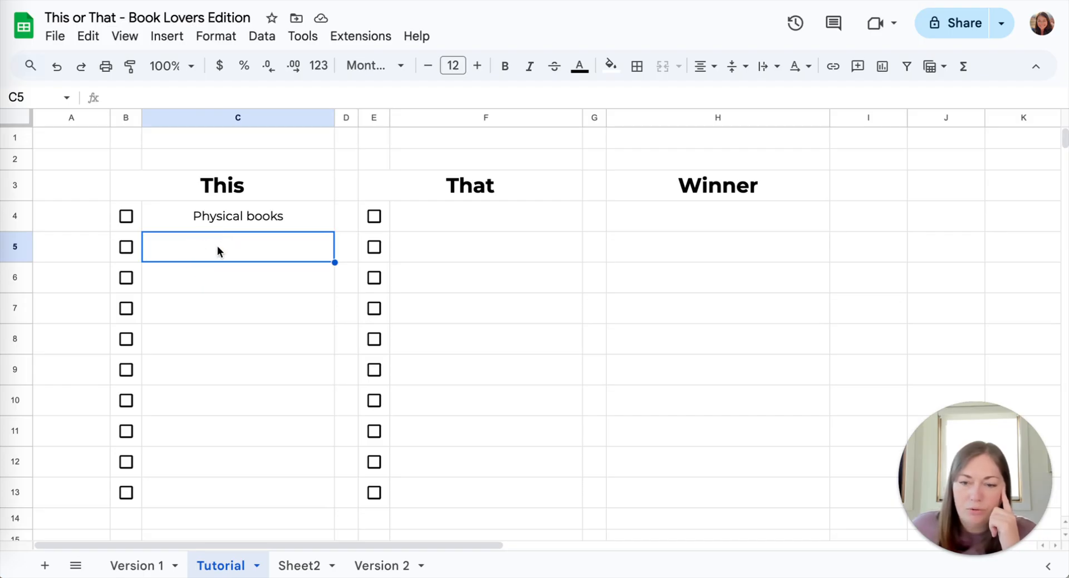
right_click(217, 246)
mouse_move(281, 157)
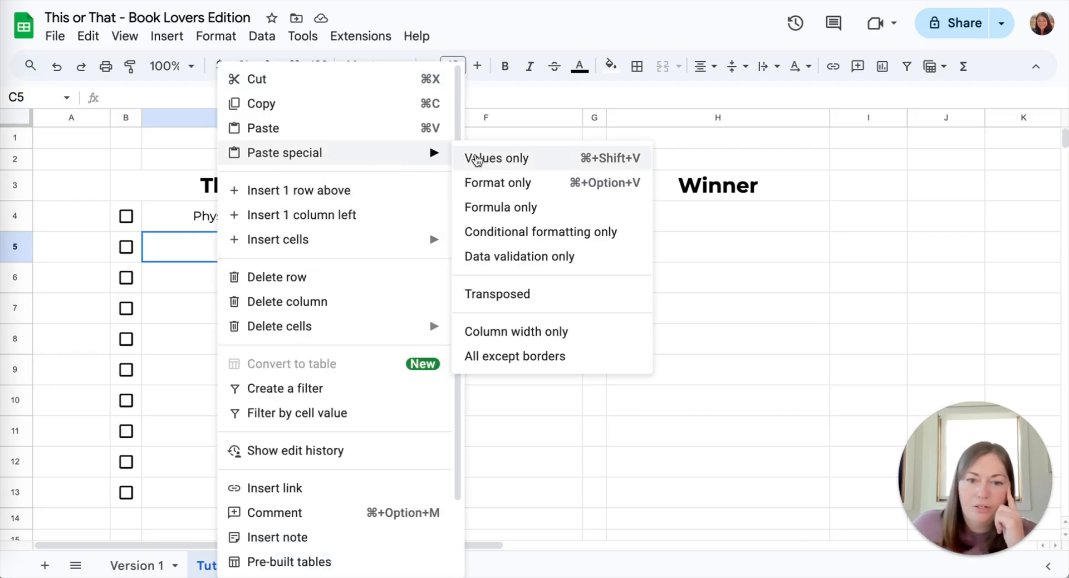
left_click(478, 159)
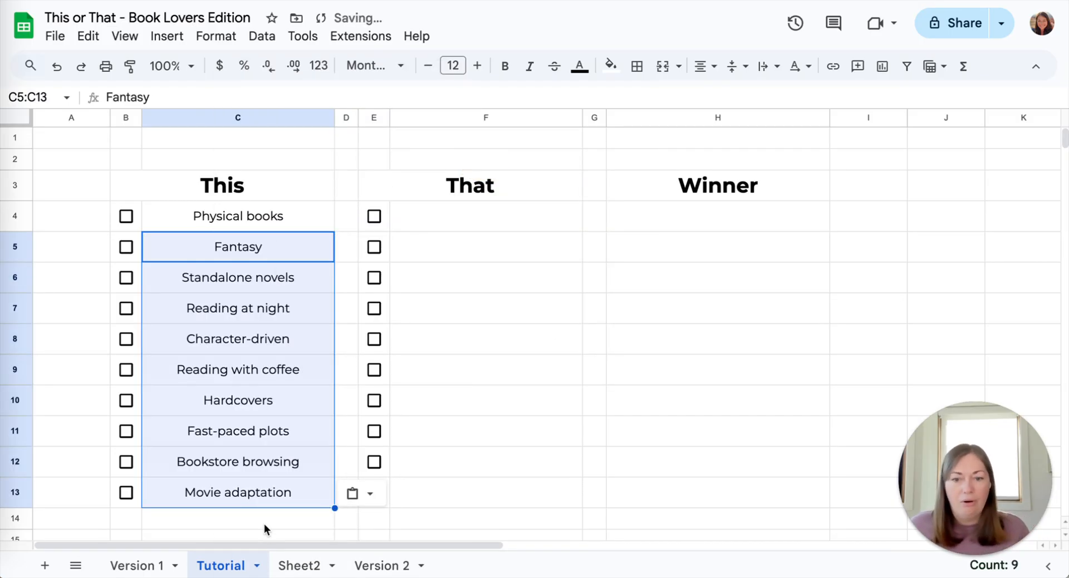
left_click(270, 495)
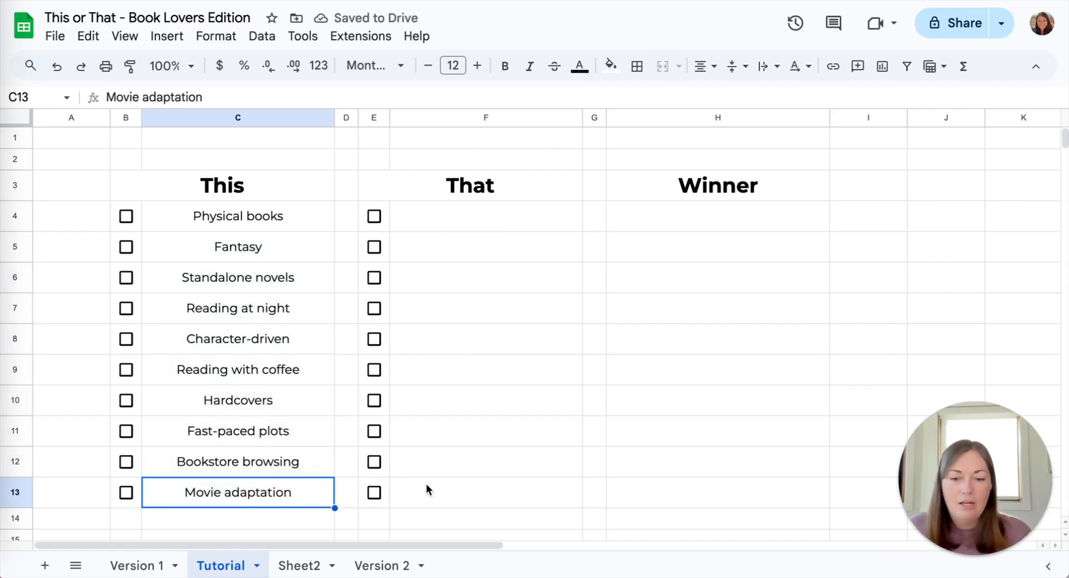
Copy the ten THAT options from ChatGPT and paste them as values only into the Tutorial sheet in Google Sheets, starting at F4.
left_click(231, 1)
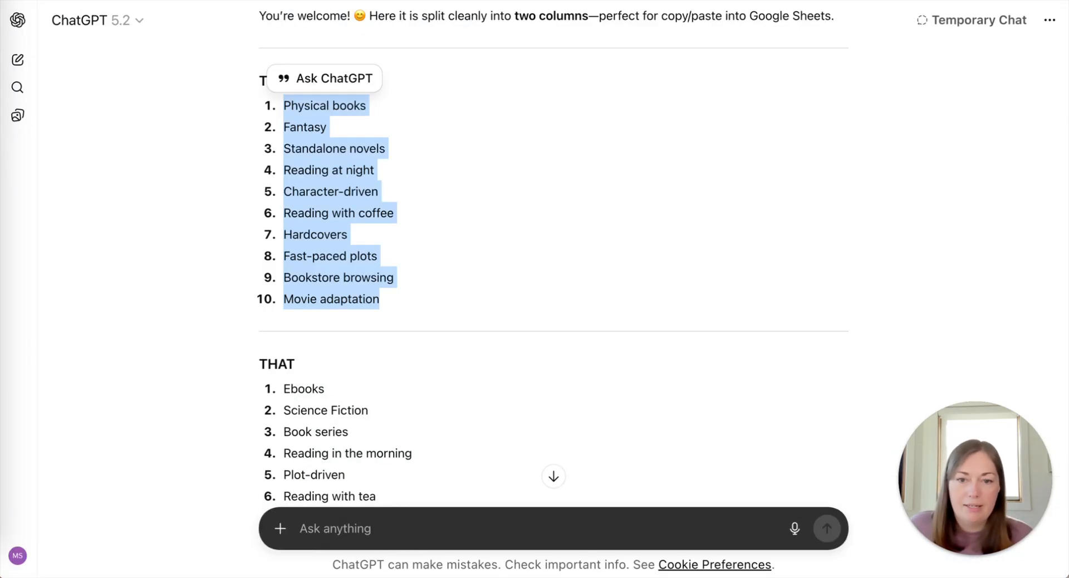
scroll(370, 330, "down", 5)
left_click_drag(359, 286, 280, 103)
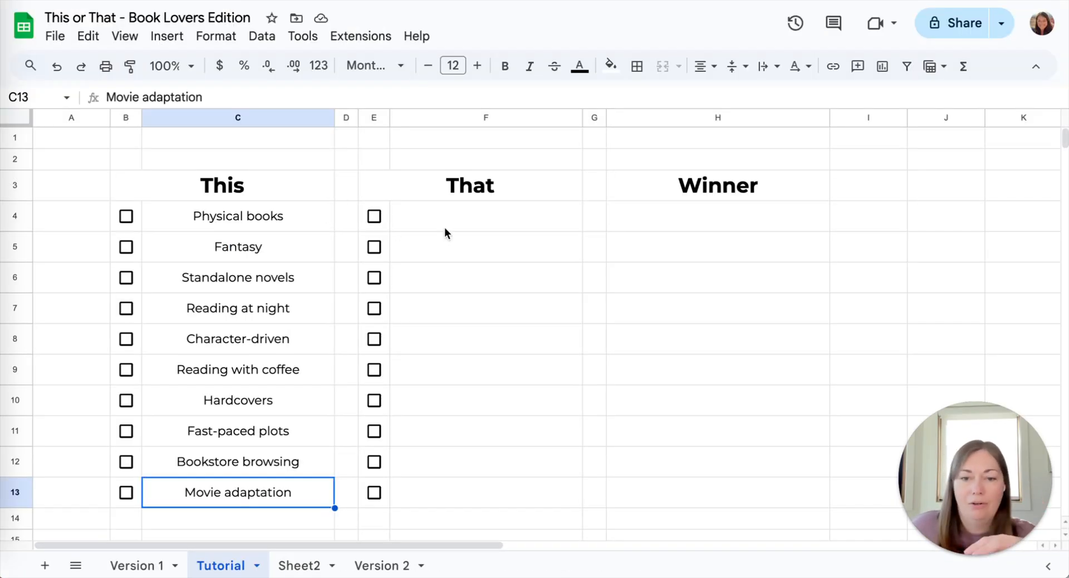
left_click(444, 221)
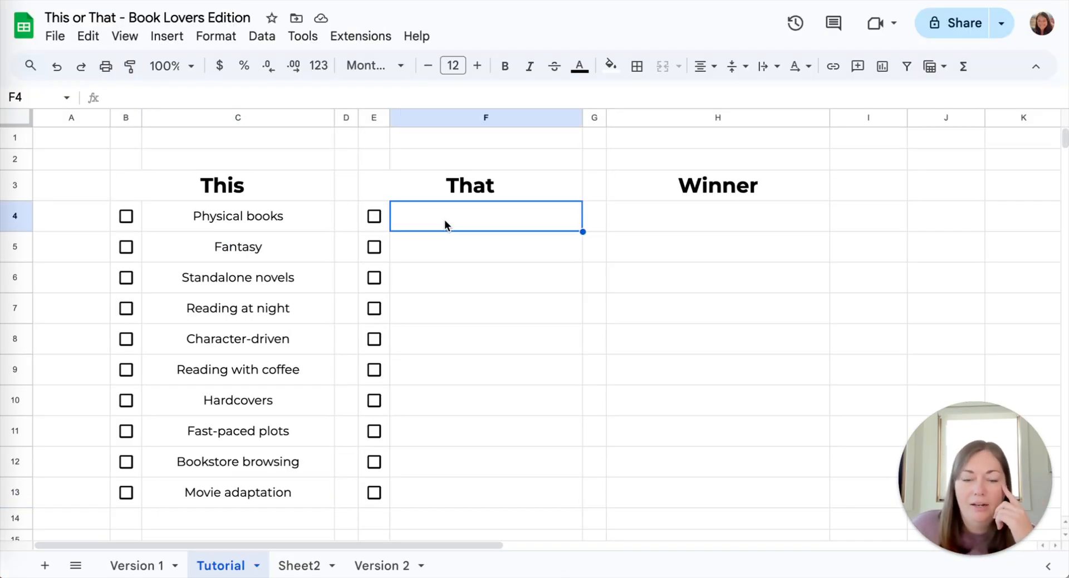
right_click(445, 219)
mouse_move(499, 159)
left_click(726, 160)
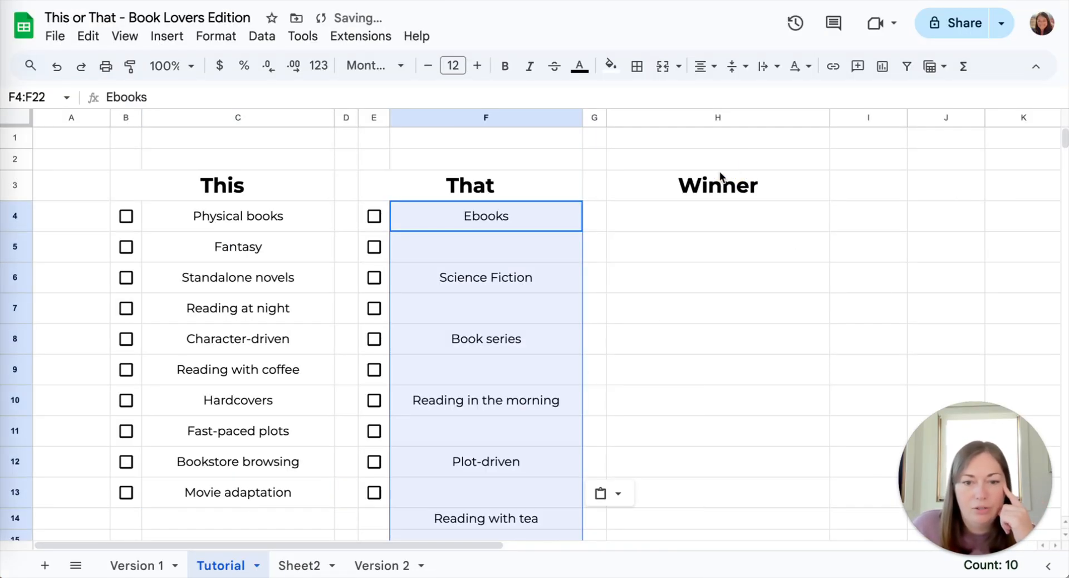
Undo the paste of the ten THAT options in the Tutorial sheet's That column.
scroll(707, 199, "down", 5)
scroll(707, 199, "up", 5)
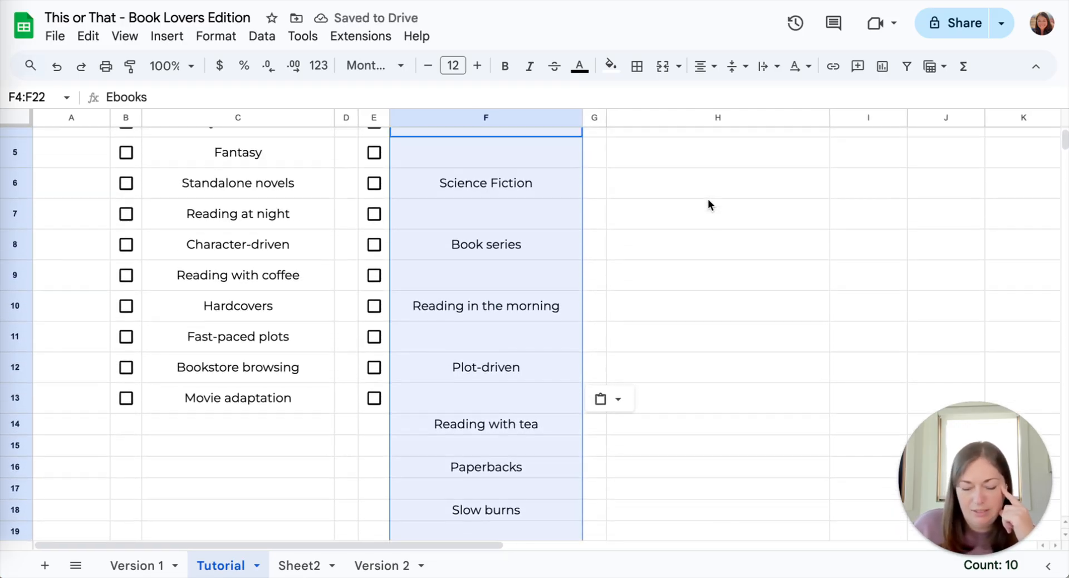
key("ctrl+z")
Paste the copied THAT options as values only into Sheet2, starting at F3.
left_click(299, 565)
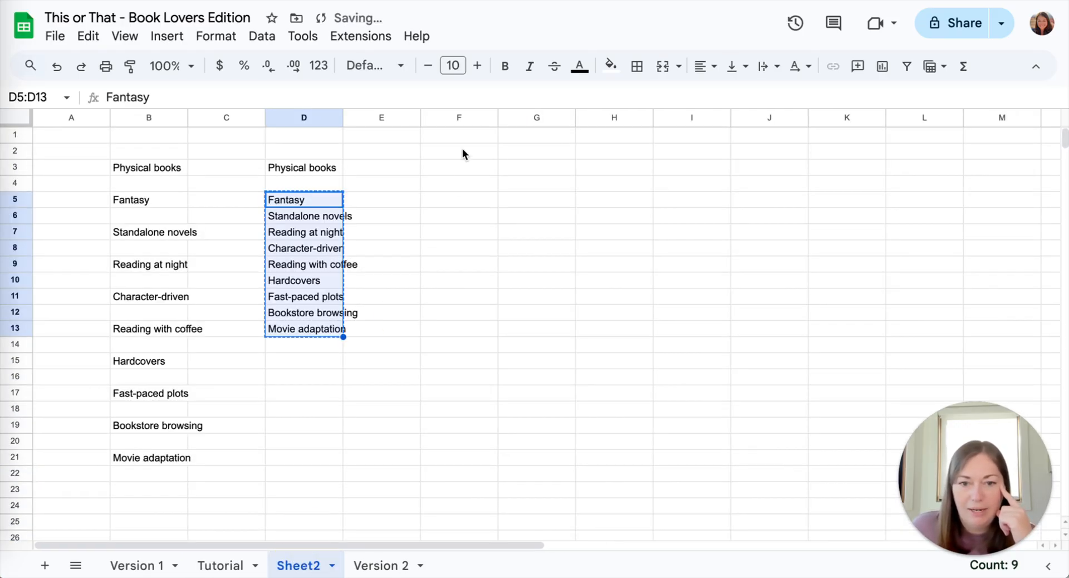
left_click(444, 171)
right_click(444, 171)
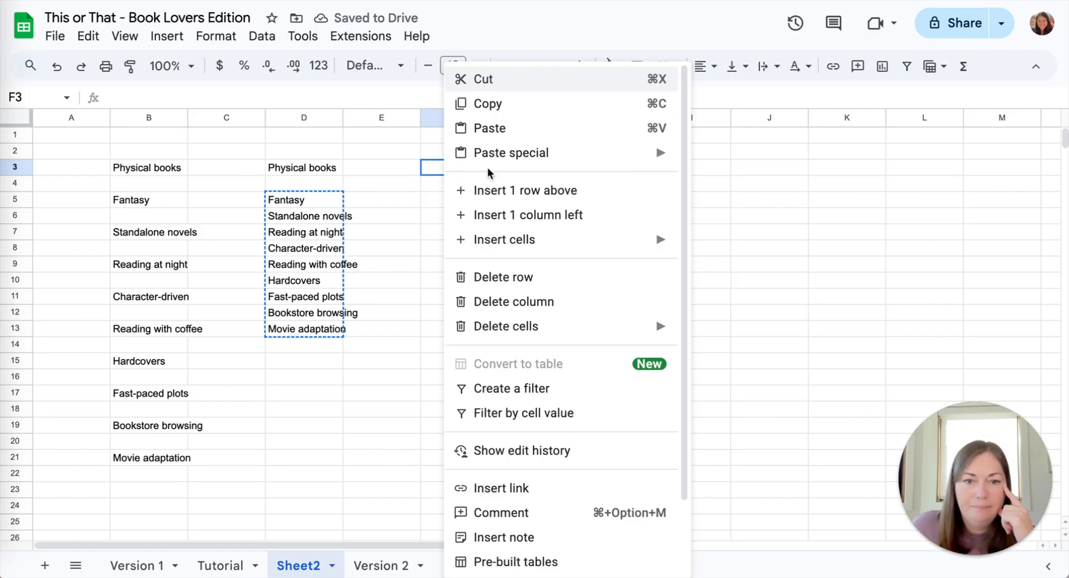
mouse_move(494, 166)
left_click(741, 166)
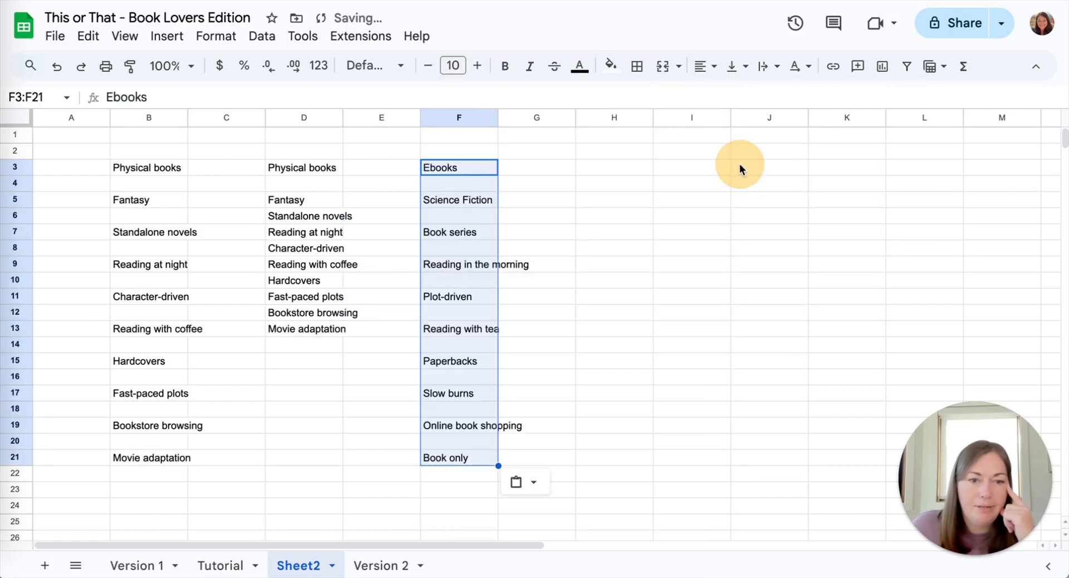
Condense the pasted THAT options by entering =UNIQUE(F3:F21) in H3 of Sheet2.
left_click(527, 166)
left_click(615, 165)
type("=")
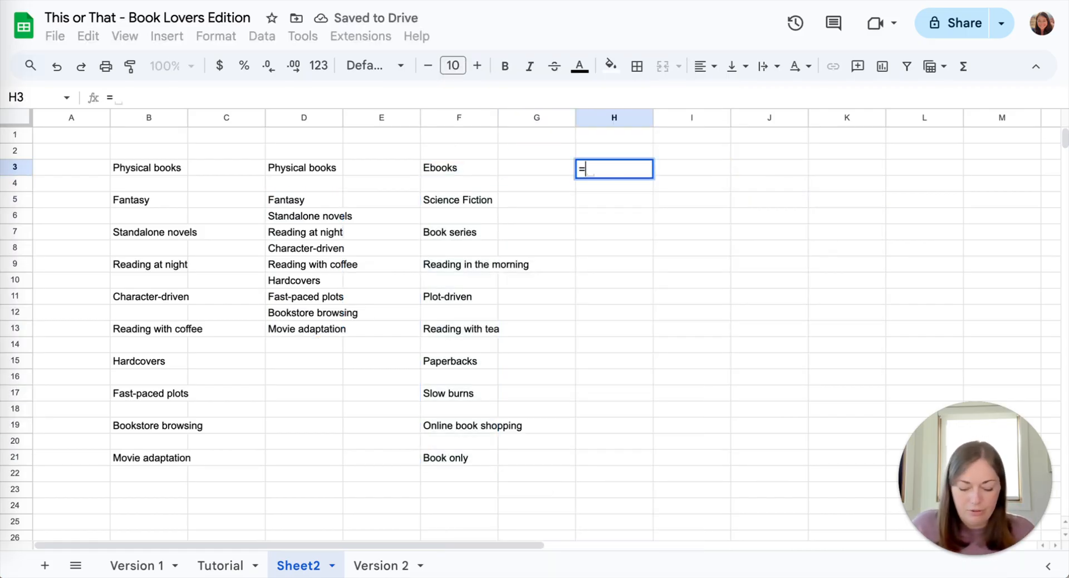
type("uni")
left_click(594, 195)
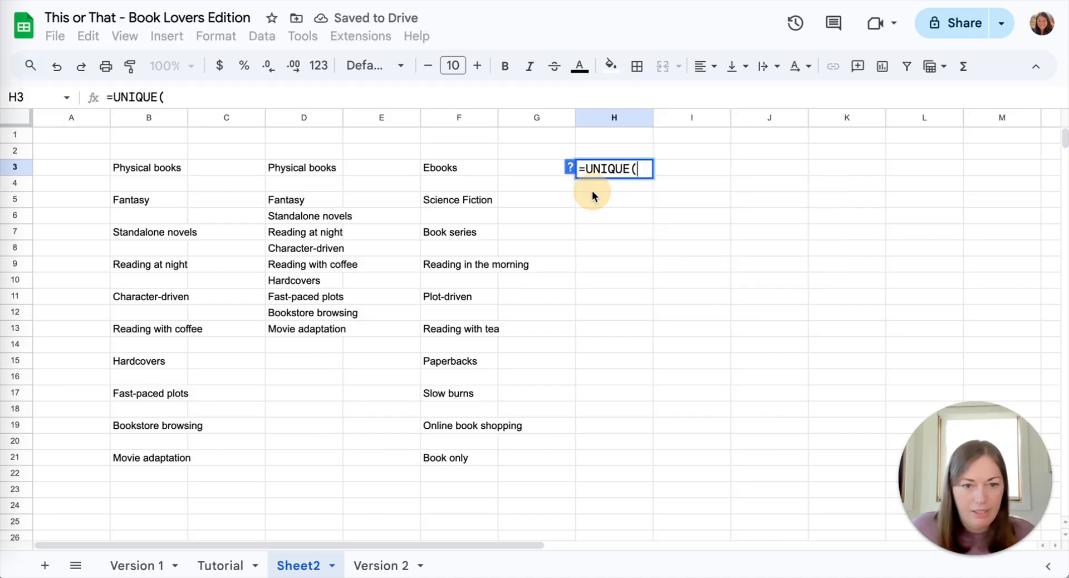
left_click_drag(438, 166, 467, 455)
type(")")
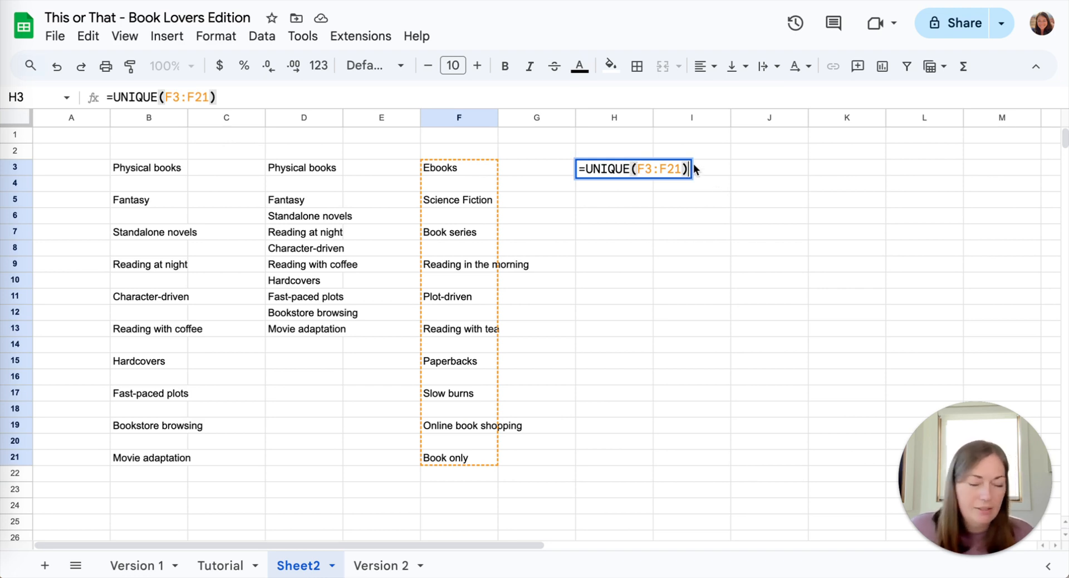
key("Return")
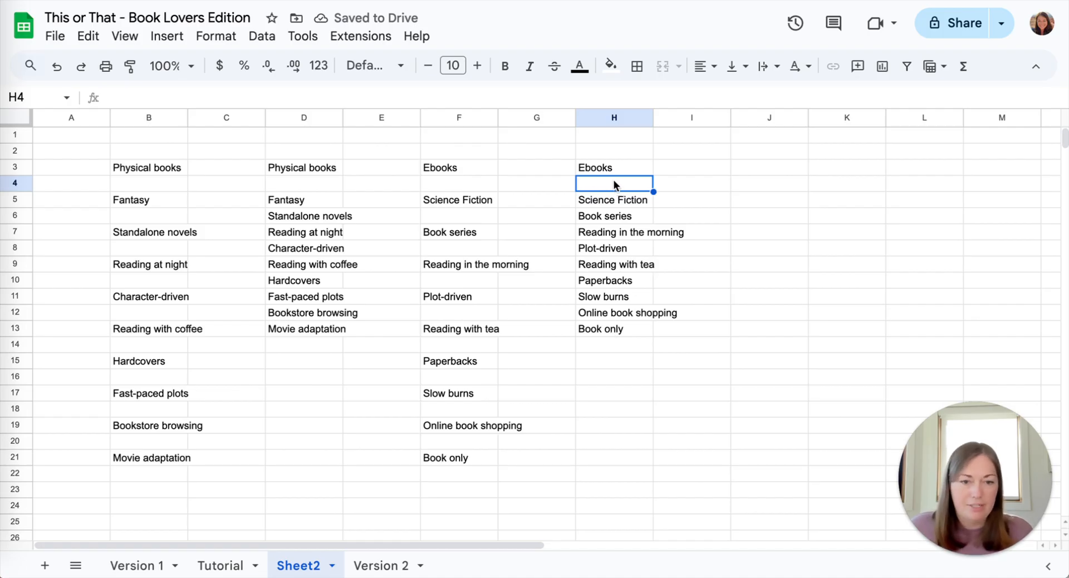
Copy "Ebooks" from H3 of Sheet2 and paste it as values only into F4 of the Tutorial sheet.
left_click(605, 168)
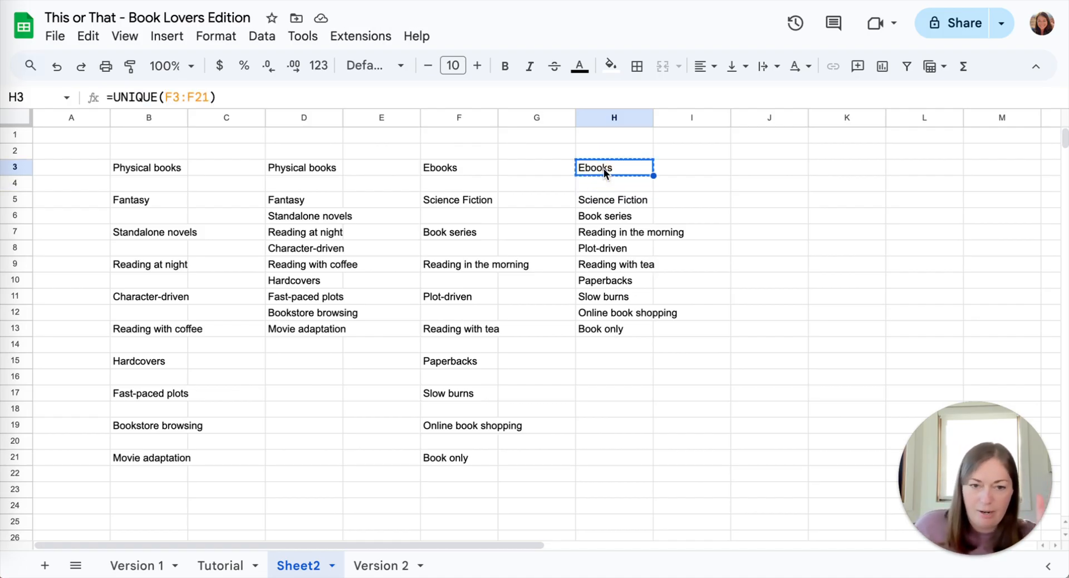
left_click(221, 566)
scroll(420, 191, "up", 3)
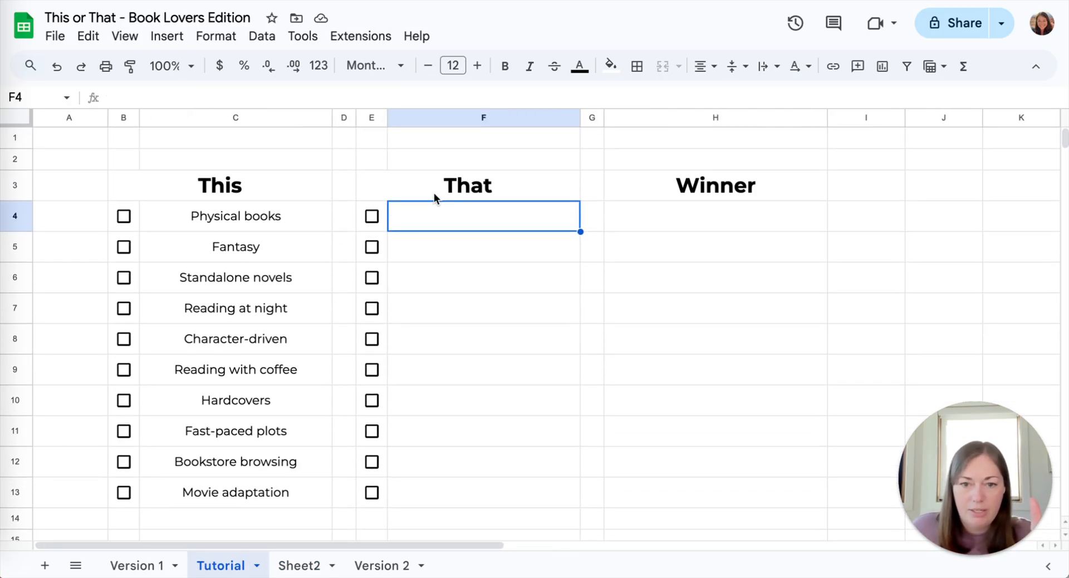
right_click(452, 216)
mouse_move(520, 159)
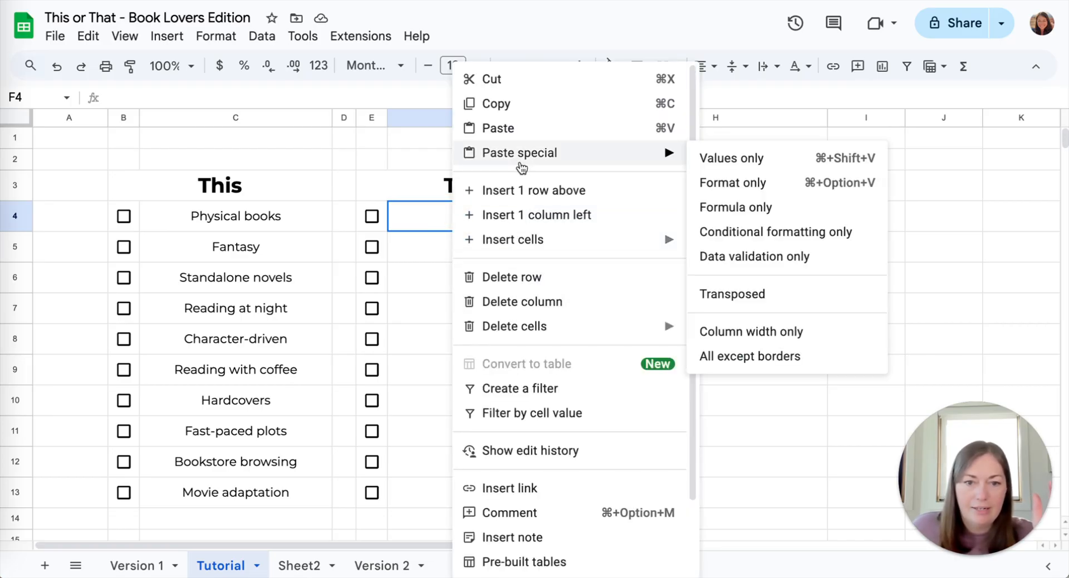
left_click(715, 157)
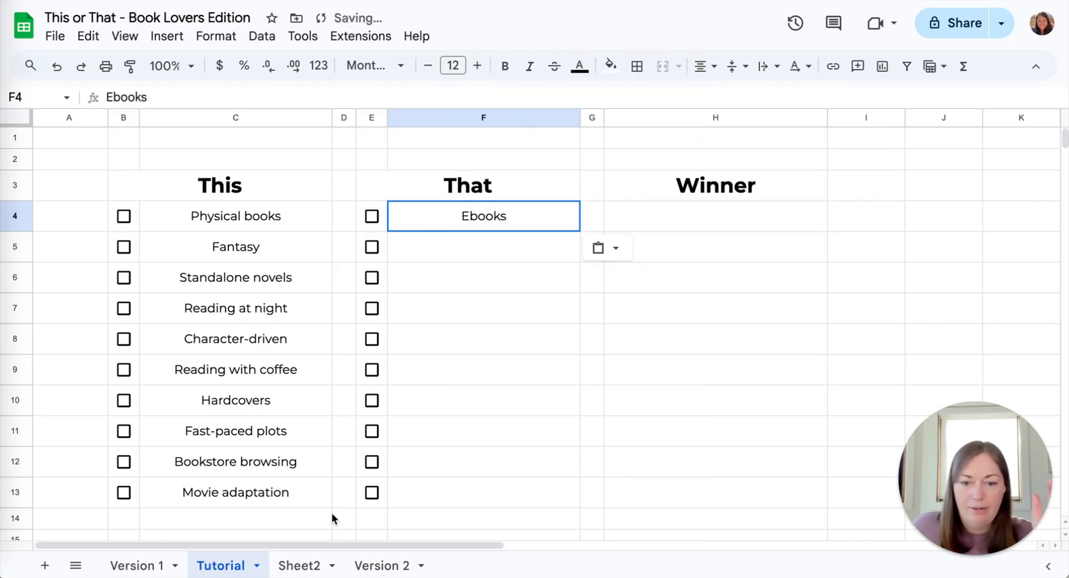
Copy Science Fiction through Book only (H5:H13) from Sheet2 and paste them as values only into the Tutorial sheet, starting at F5.
left_click(299, 565)
left_click(599, 205)
left_click_drag(599, 206, 593, 332)
key("ctrl+c")
left_click(230, 564)
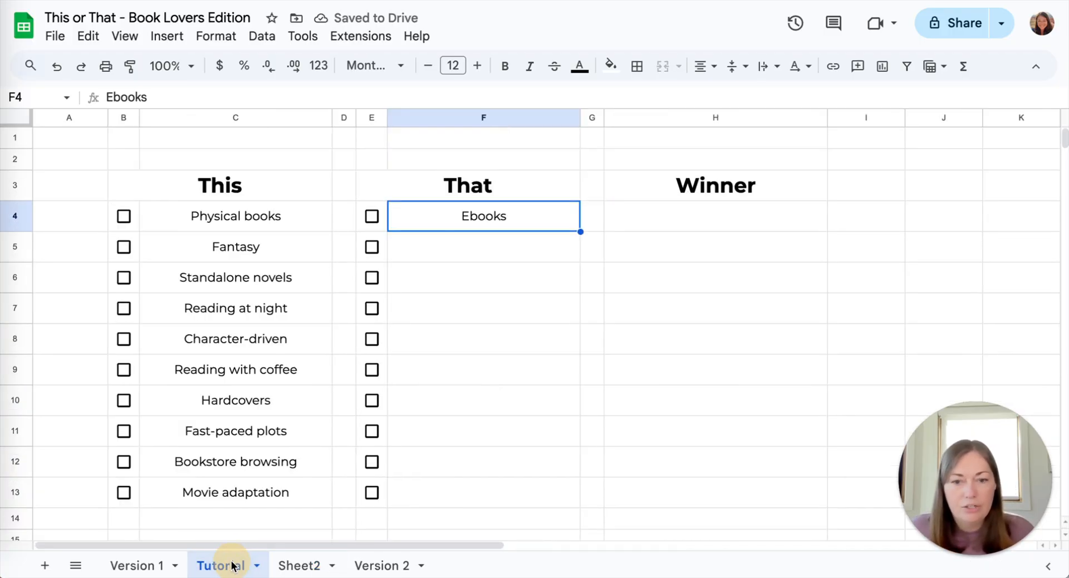
left_click(508, 260)
right_click(497, 244)
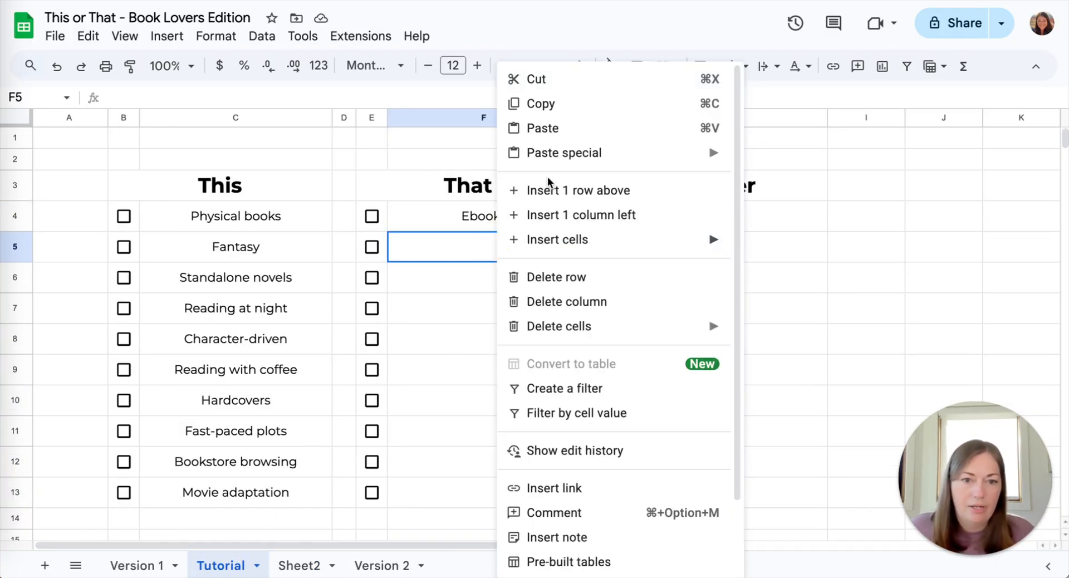
mouse_move(529, 150)
left_click(746, 153)
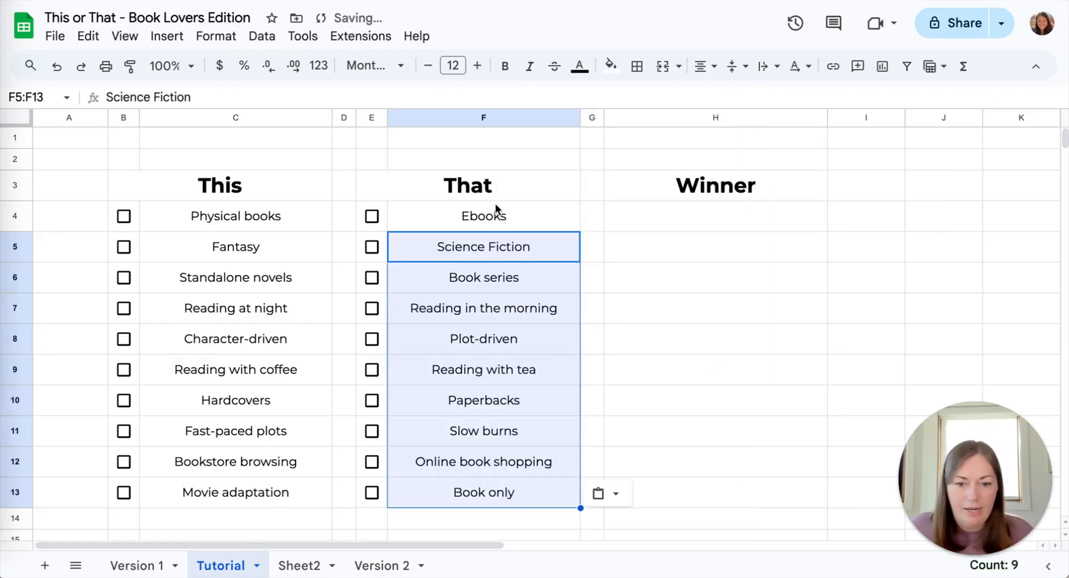
Delete Sheet2 from the spreadsheet.
left_click(309, 565)
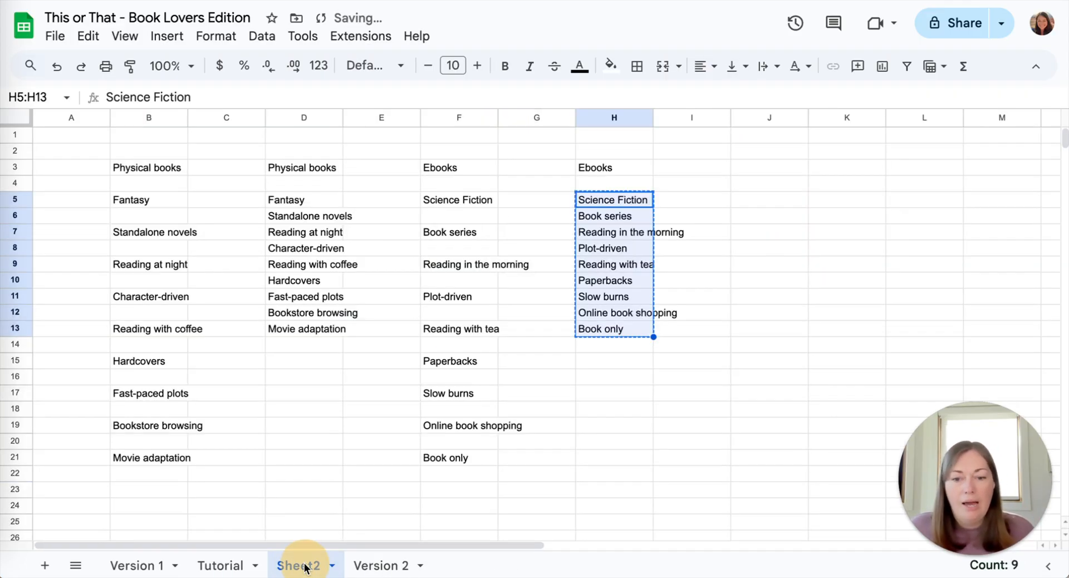
left_click(334, 567)
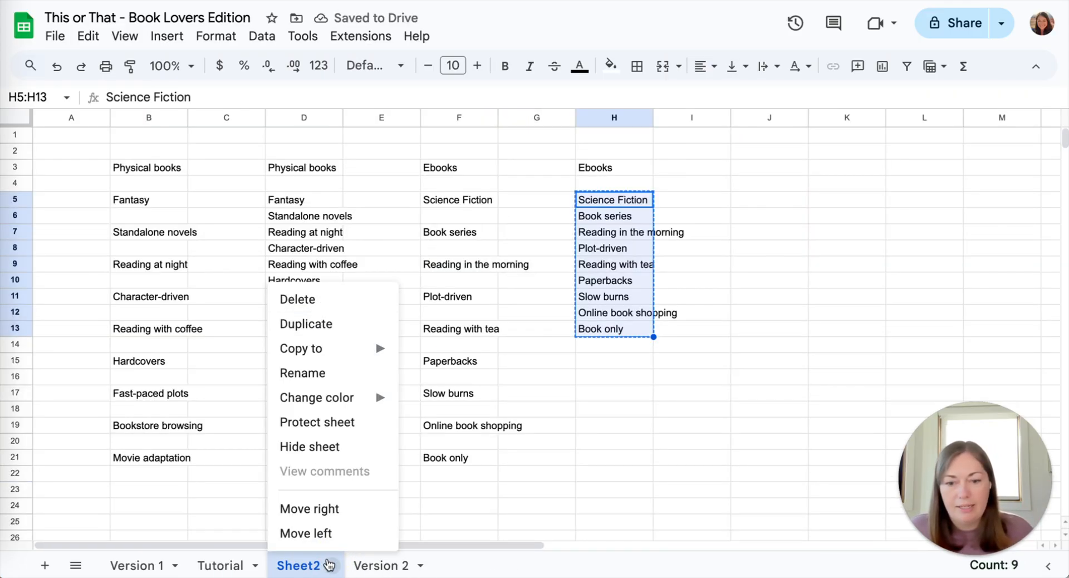
left_click(312, 300)
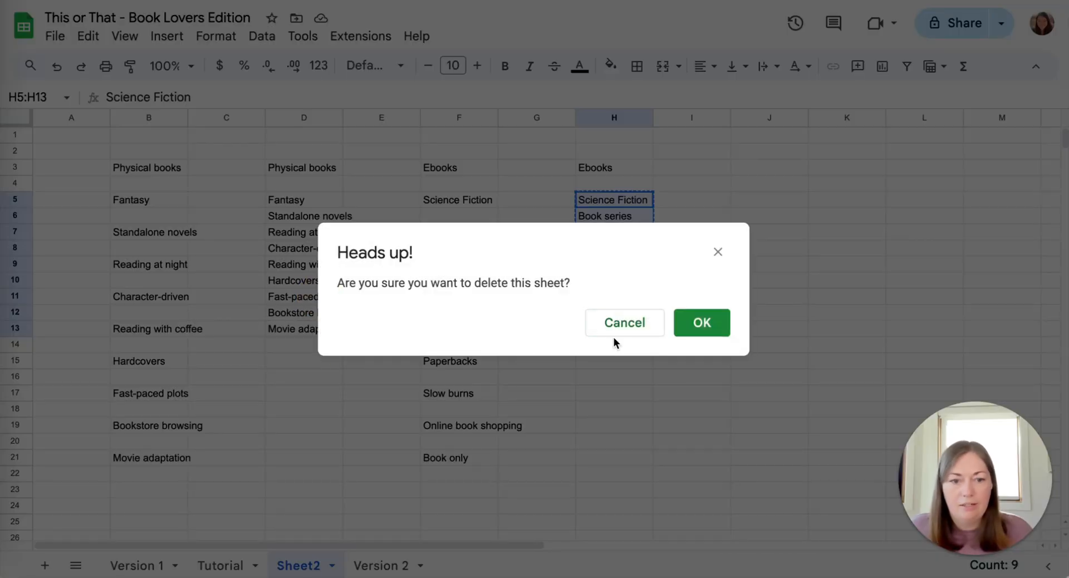
left_click(703, 325)
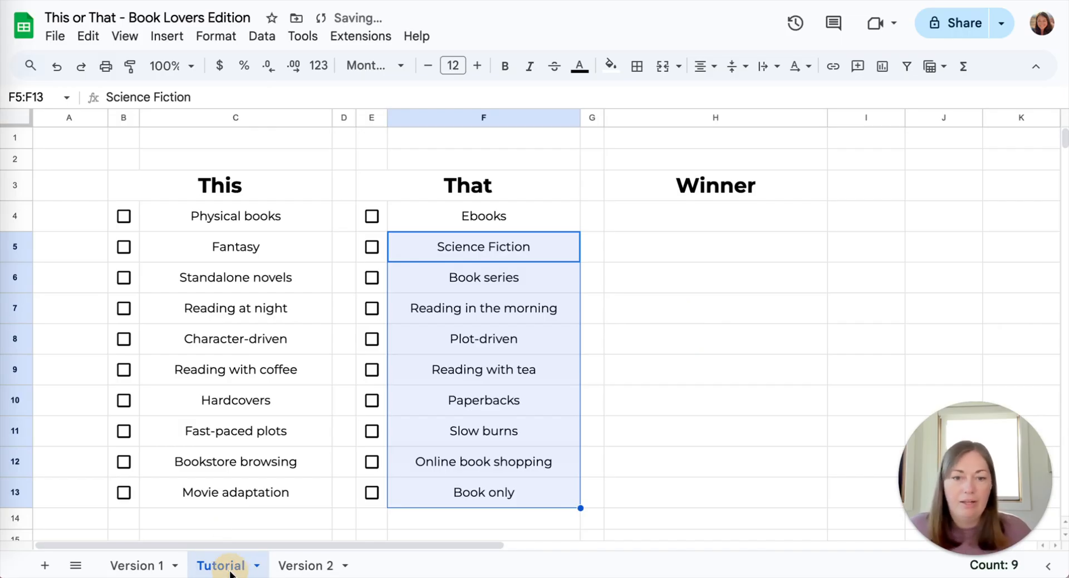
Look at the styled choice tables on the Version 1 sheet and return to the Tutorial sheet.
left_click(623, 286)
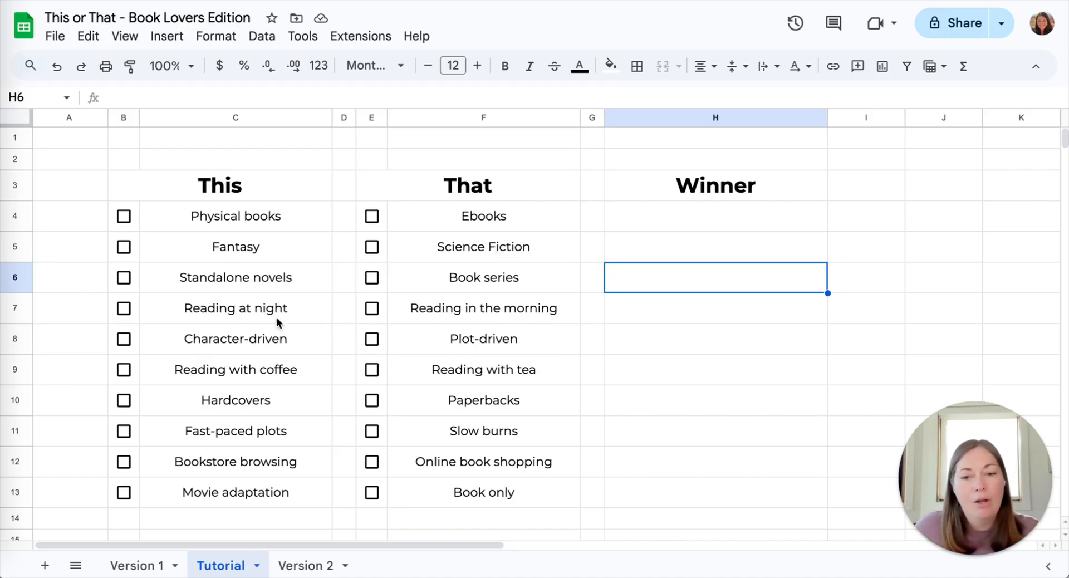
left_click(148, 566)
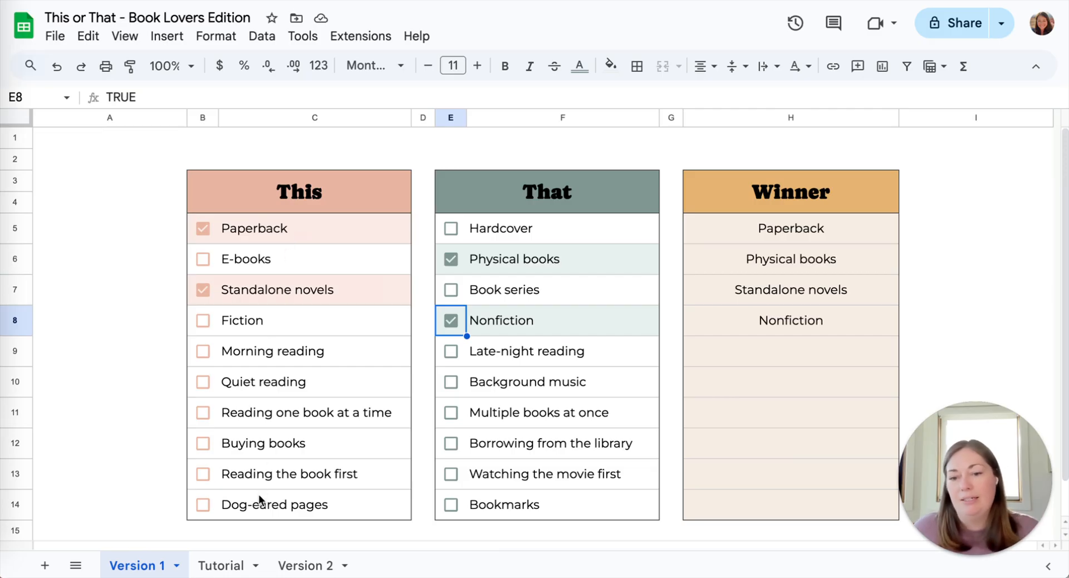
left_click(245, 566)
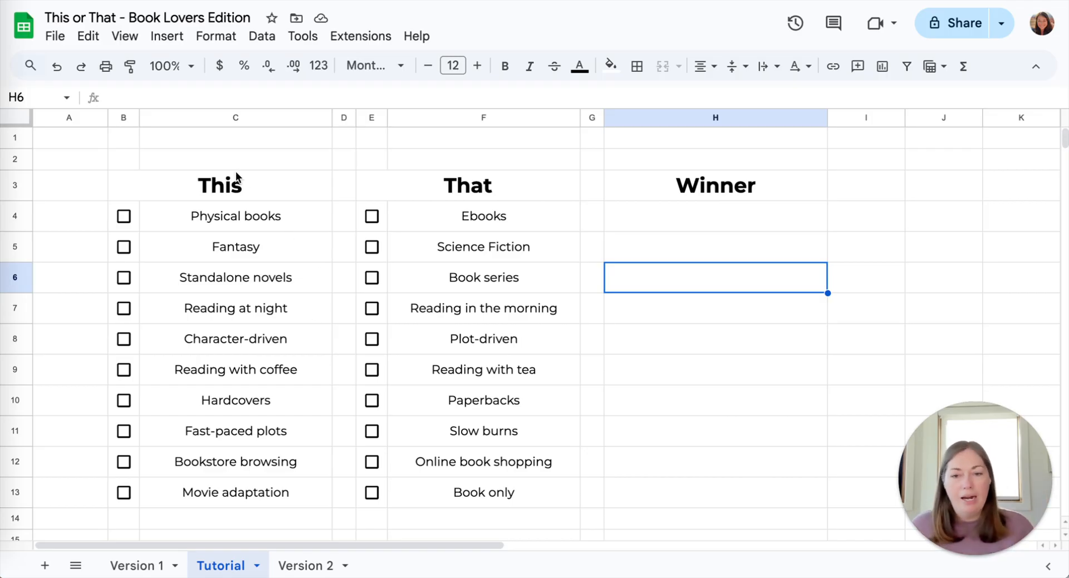
Apply dark gray borders to all cells of the This table, from its header through Movie adaptation (B3:C13).
left_click(245, 186)
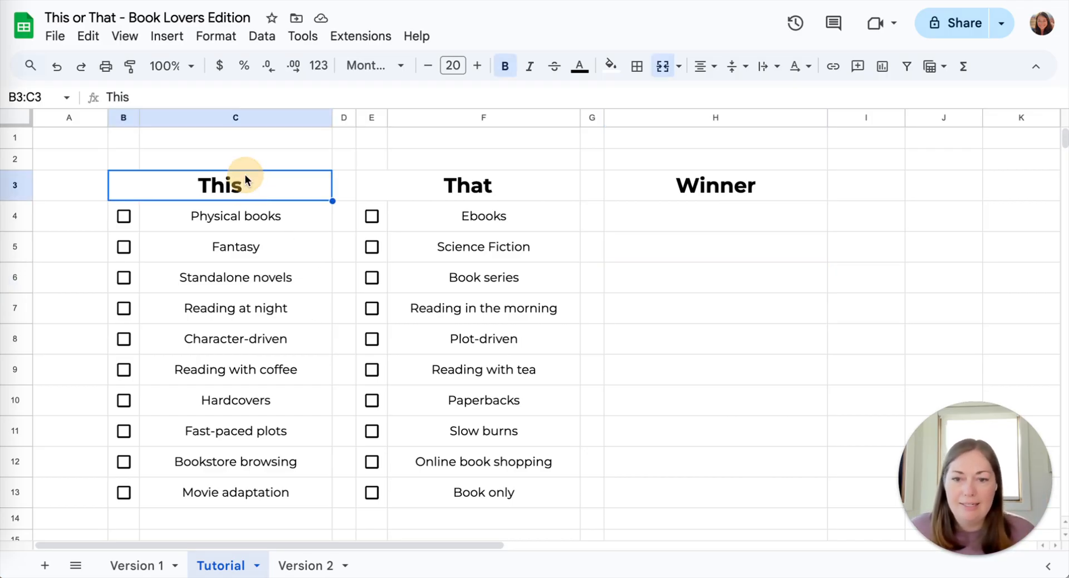
scroll(260, 293, "down", 3)
left_click(297, 398, "shift")
scroll(296, 398, "up", 3)
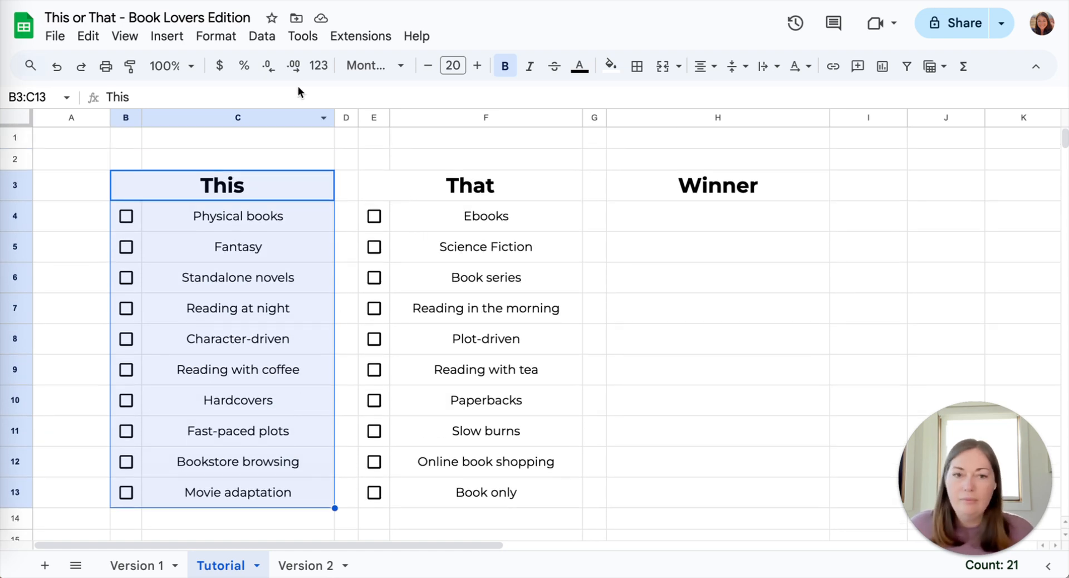
left_click(637, 66)
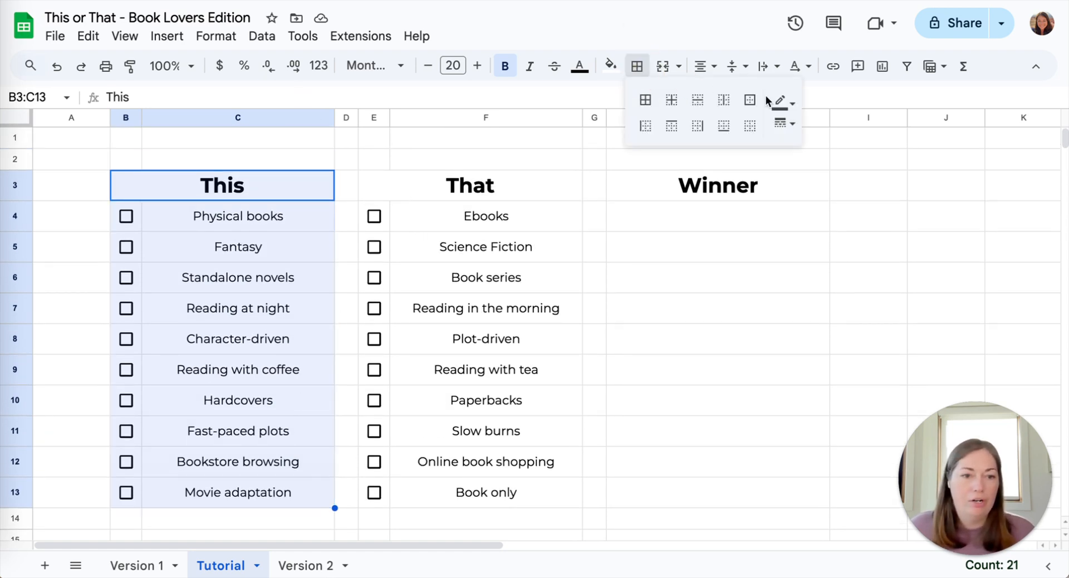
left_click(786, 107)
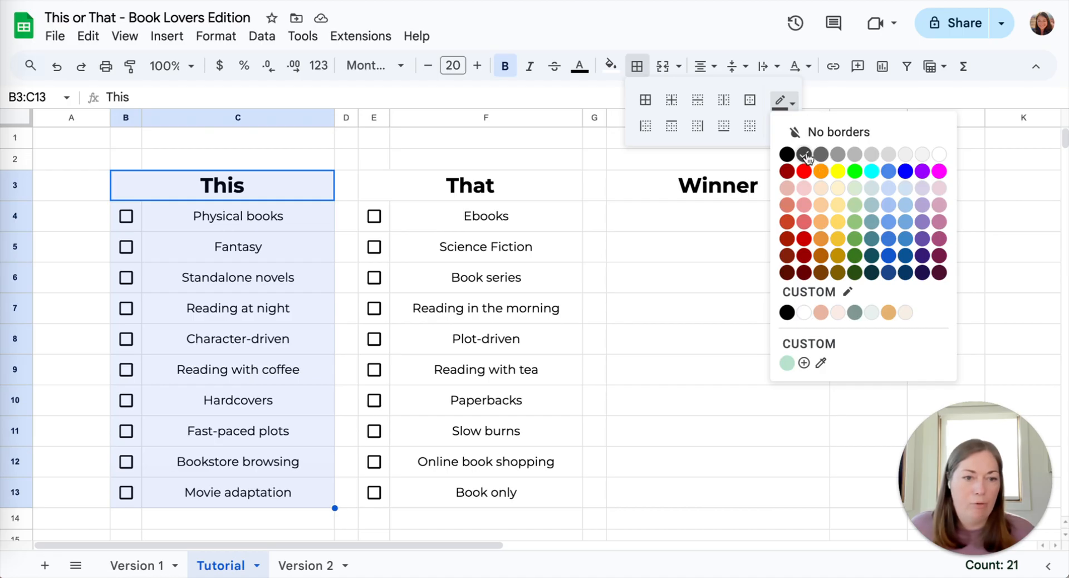
left_click(805, 155)
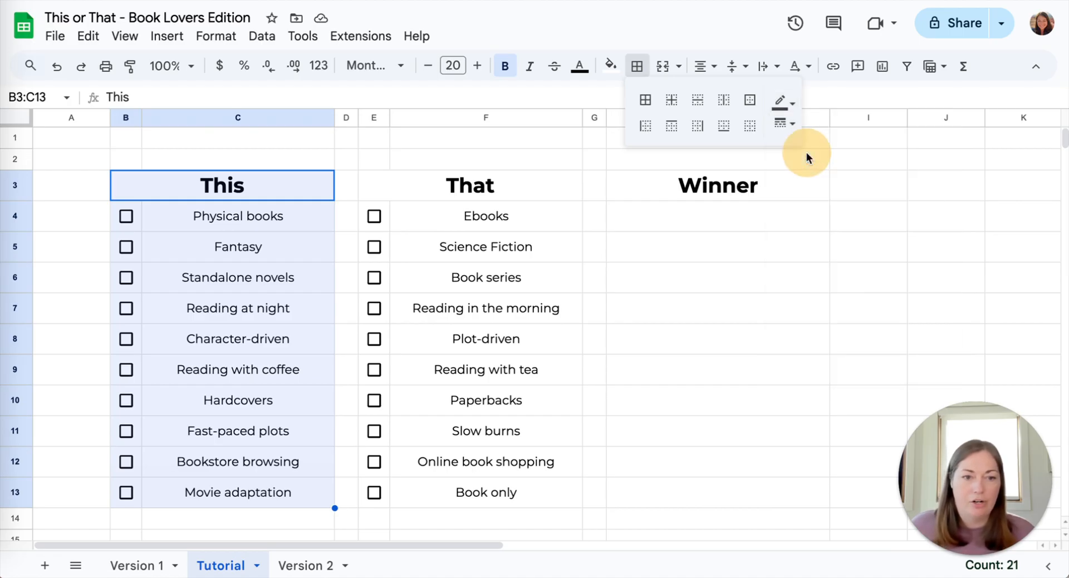
left_click(645, 100)
left_click(404, 181)
type("/")
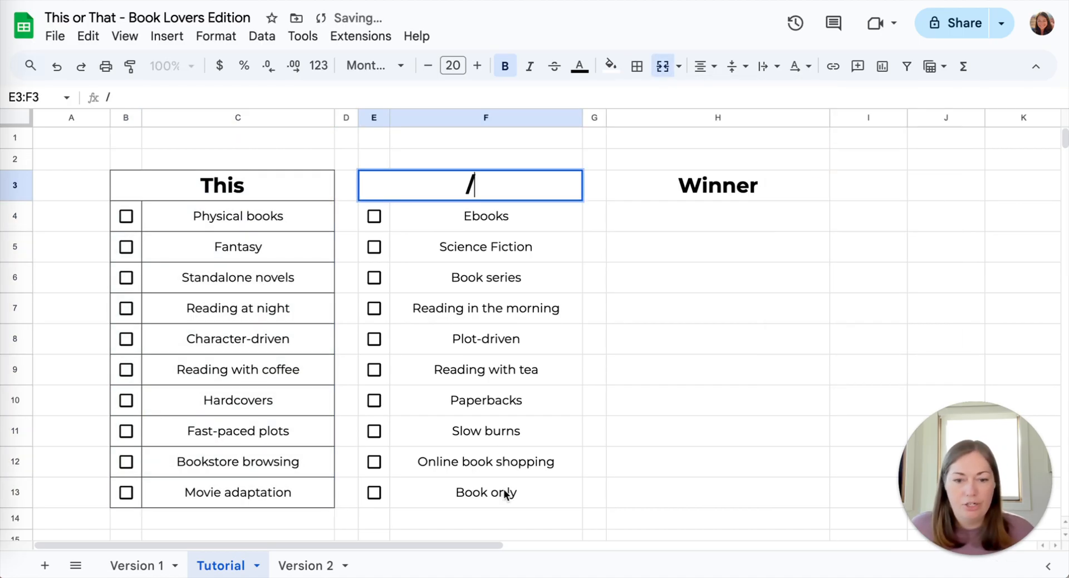
key("BackSpace")
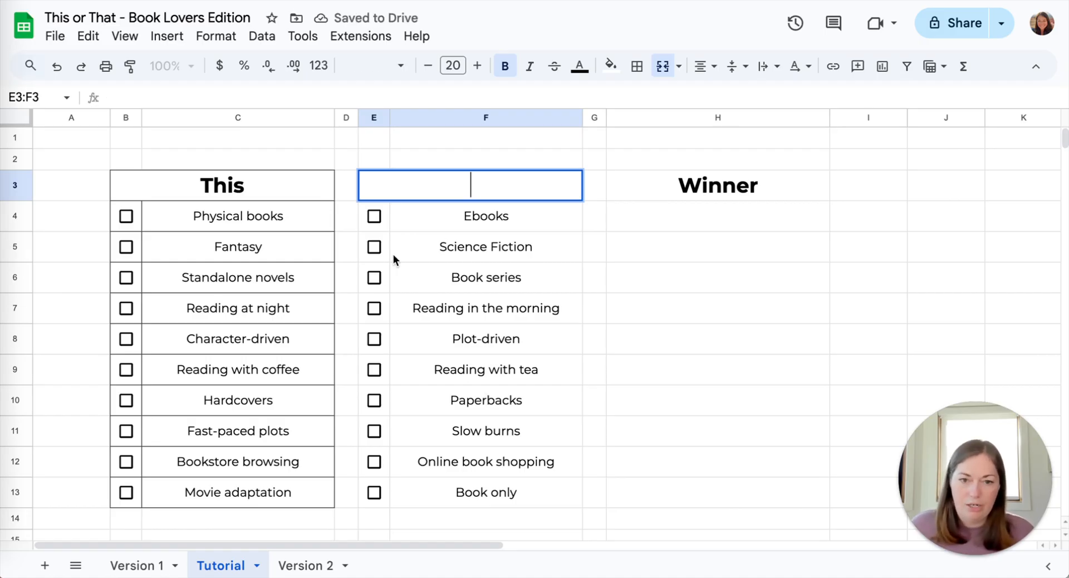
left_click(396, 249)
key("ctrl+z")
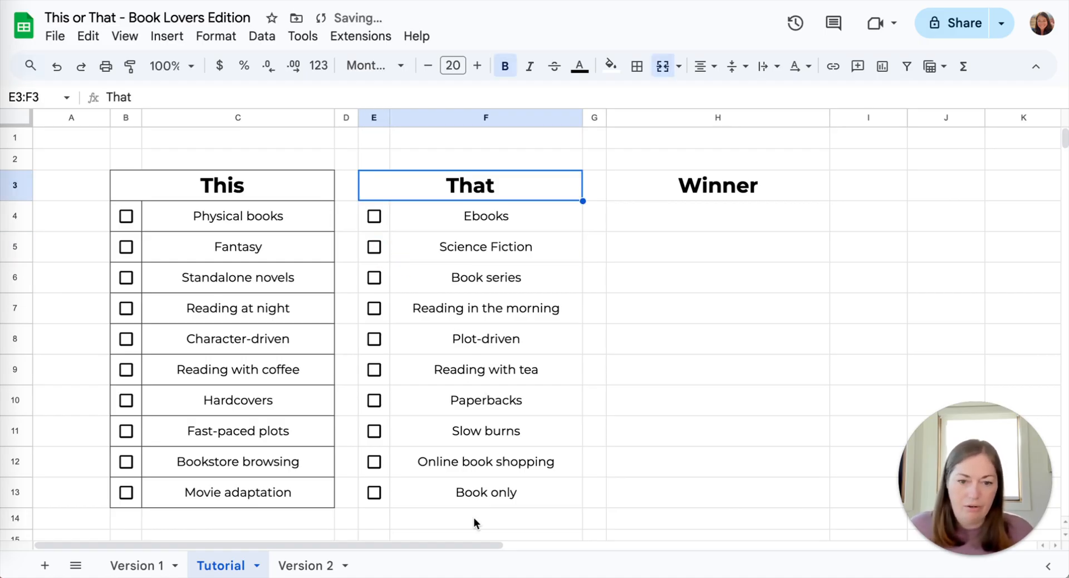
Apply all borders to the That table, from its header through Book only (E3:F13).
left_click(494, 494, "shift")
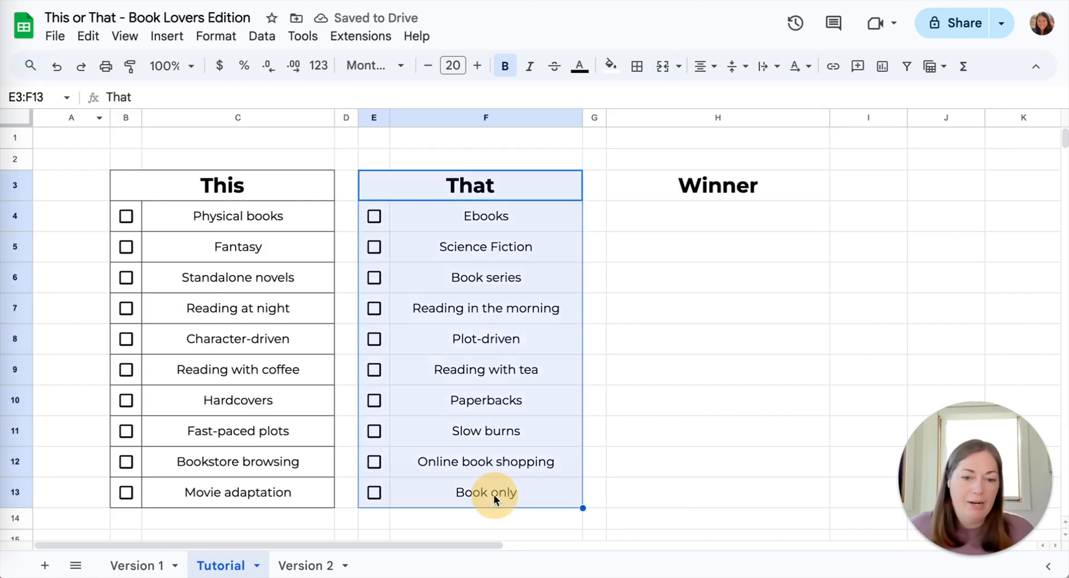
left_click(636, 66)
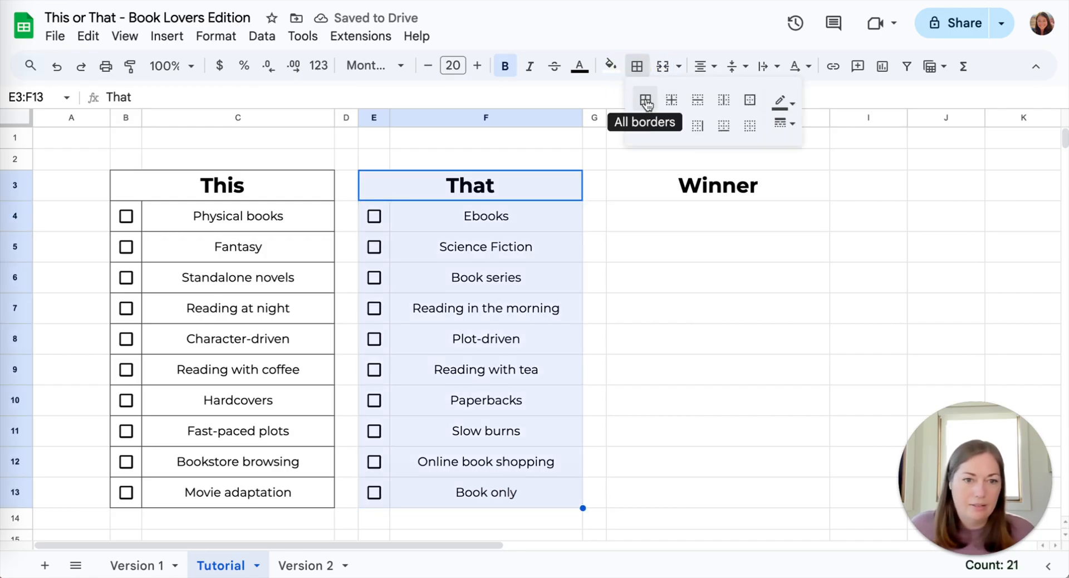
left_click(644, 100)
Apply all borders to the Winner column, from its header down to row 13 (H3:H13).
left_click(669, 191)
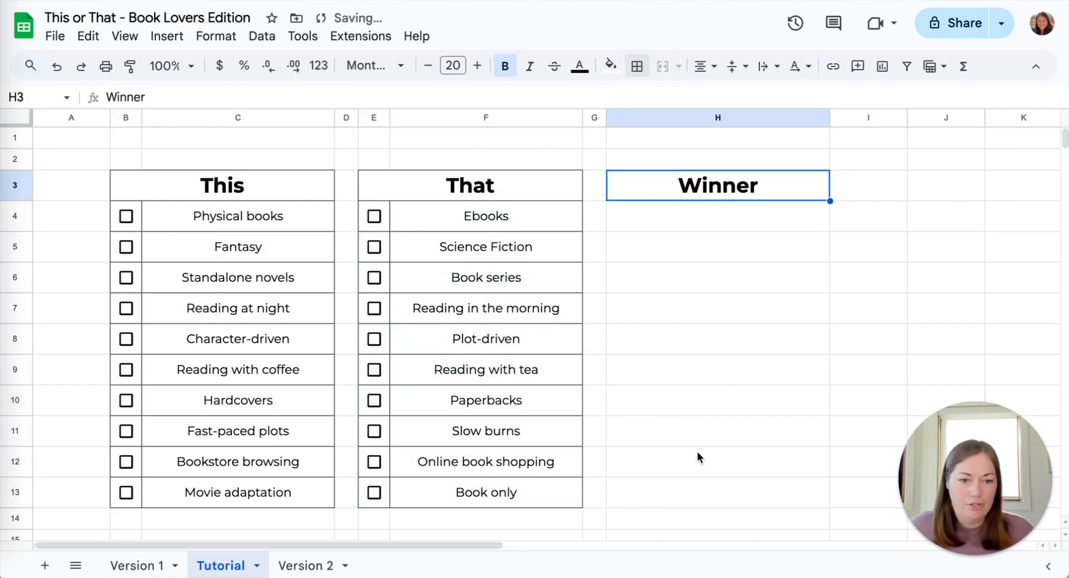
left_click(696, 497, "shift")
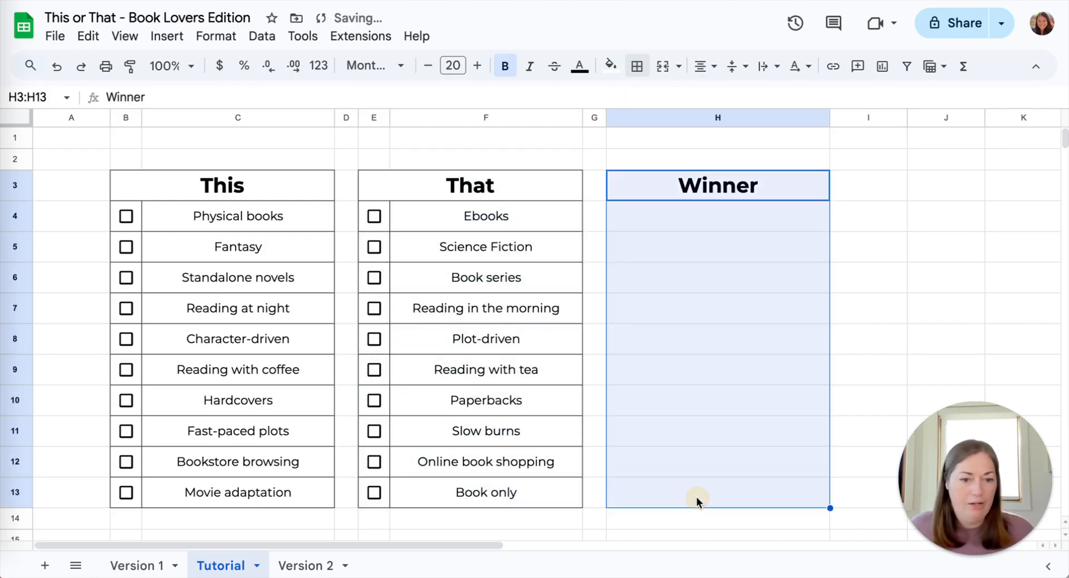
left_click(637, 67)
left_click(645, 100)
left_click(689, 338)
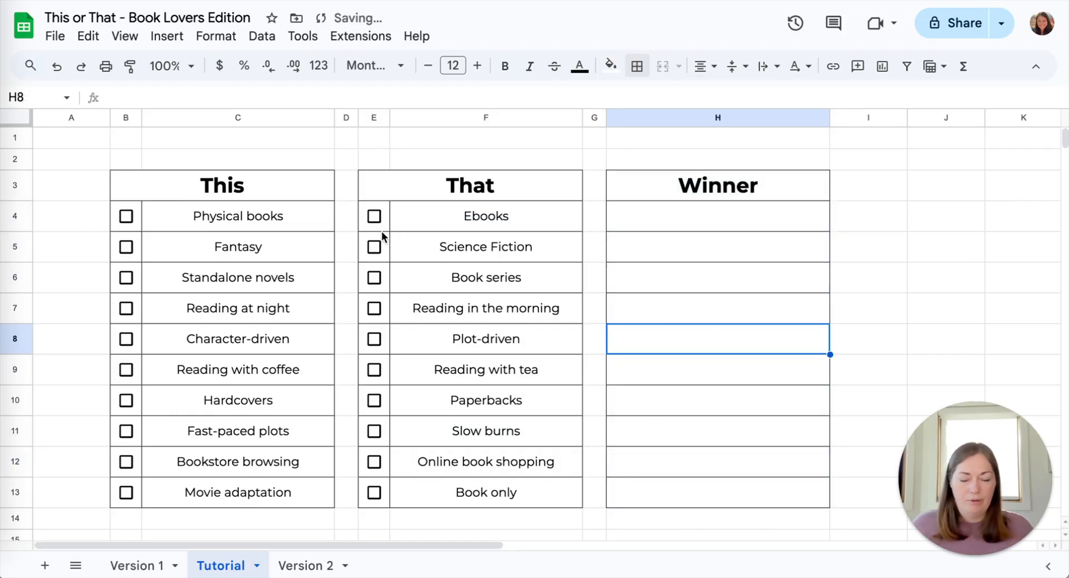
Set the inner horizontal borders of the This options (B4:C13) to gray.
left_click(139, 225)
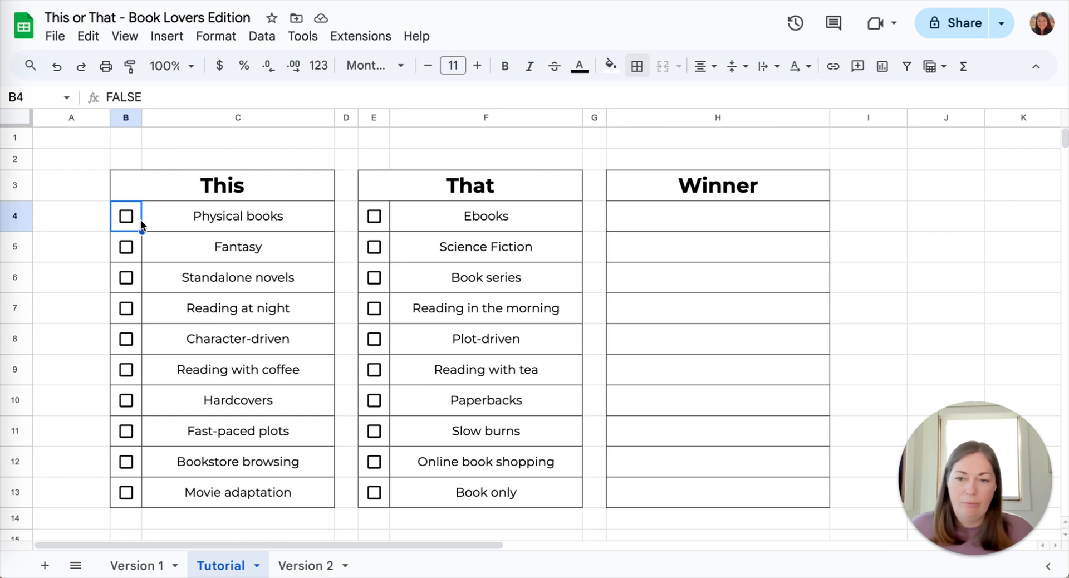
left_click(310, 494, "shift")
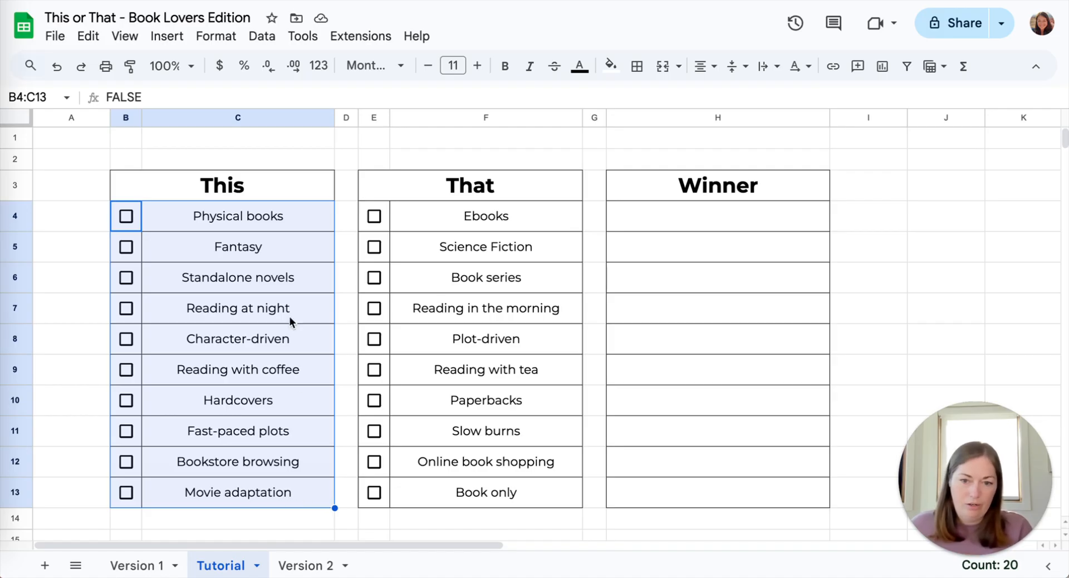
left_click(636, 66)
left_click(782, 103)
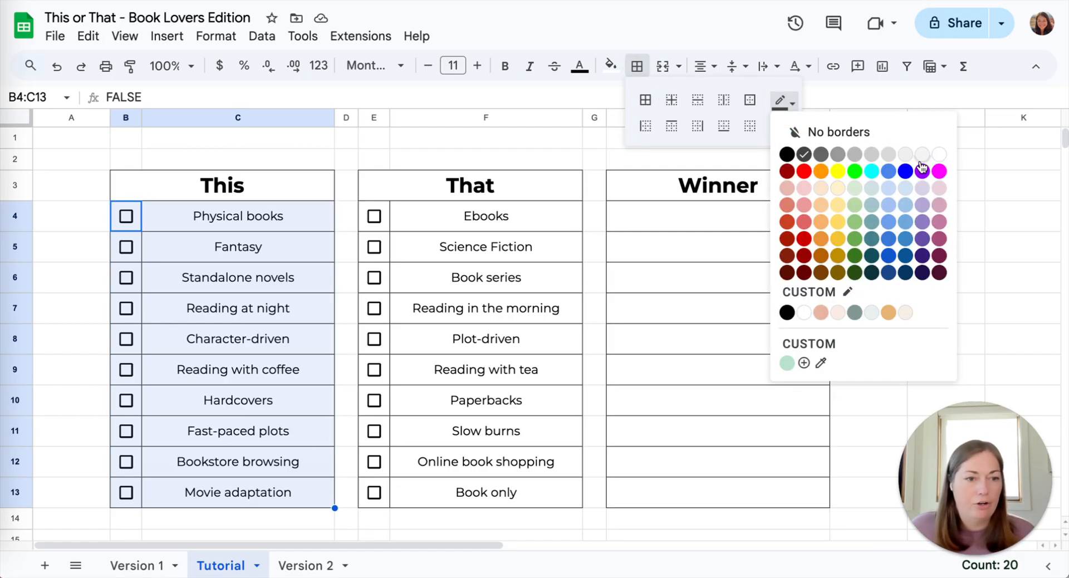
left_click(872, 155)
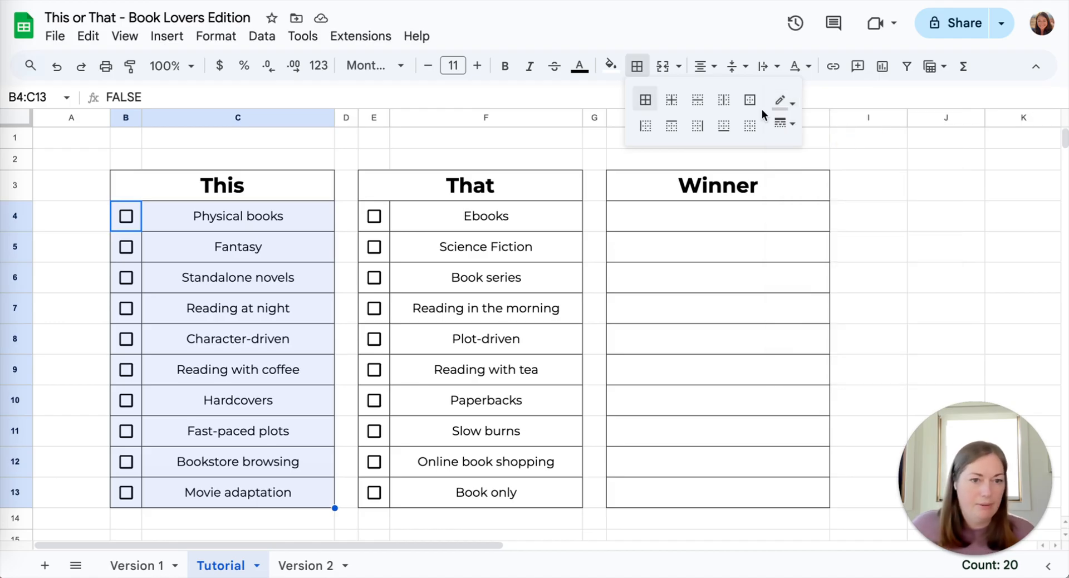
left_click(696, 102)
left_click(353, 225)
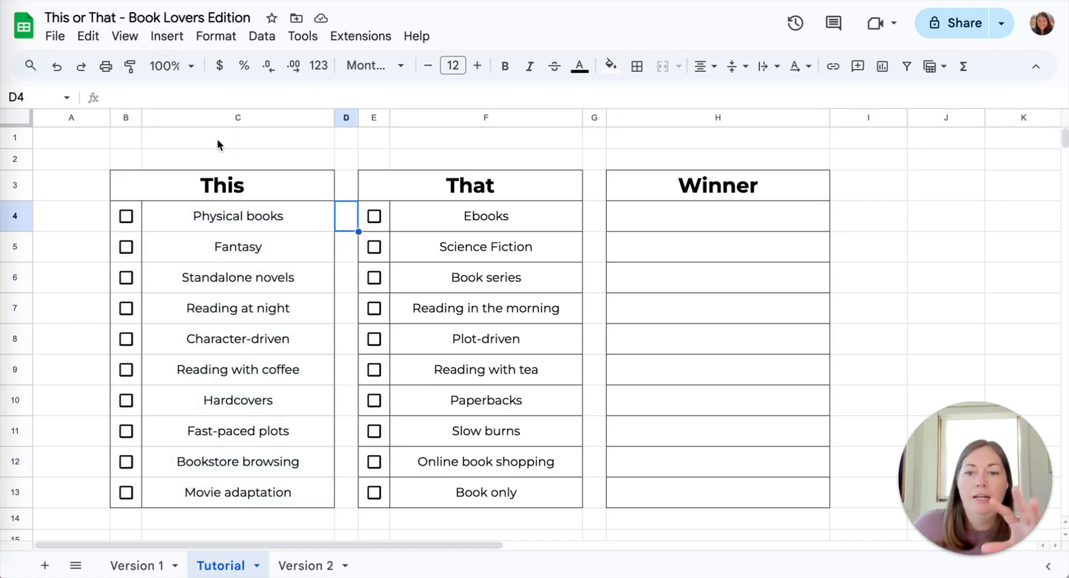
Compare the layout with the Version 2 sheet and hide the gridlines on the Tutorial sheet.
left_click(295, 565)
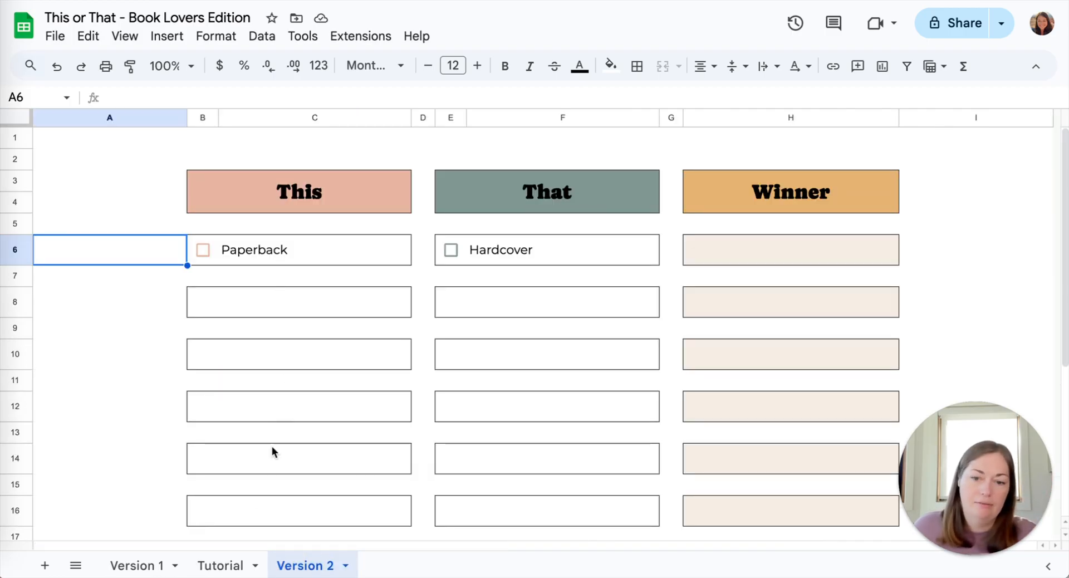
left_click(217, 564)
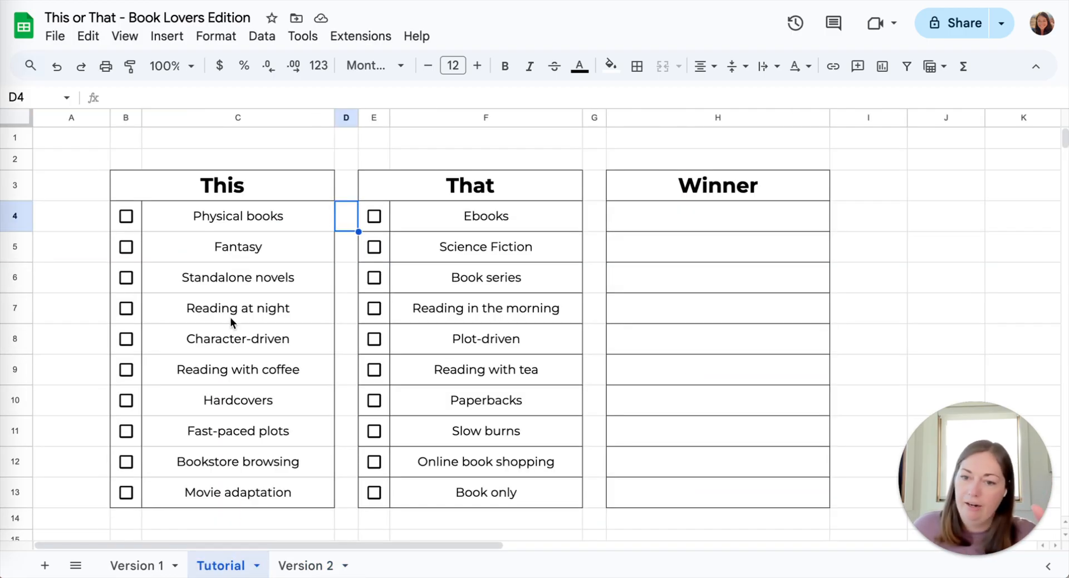
left_click(306, 565)
left_click(220, 564)
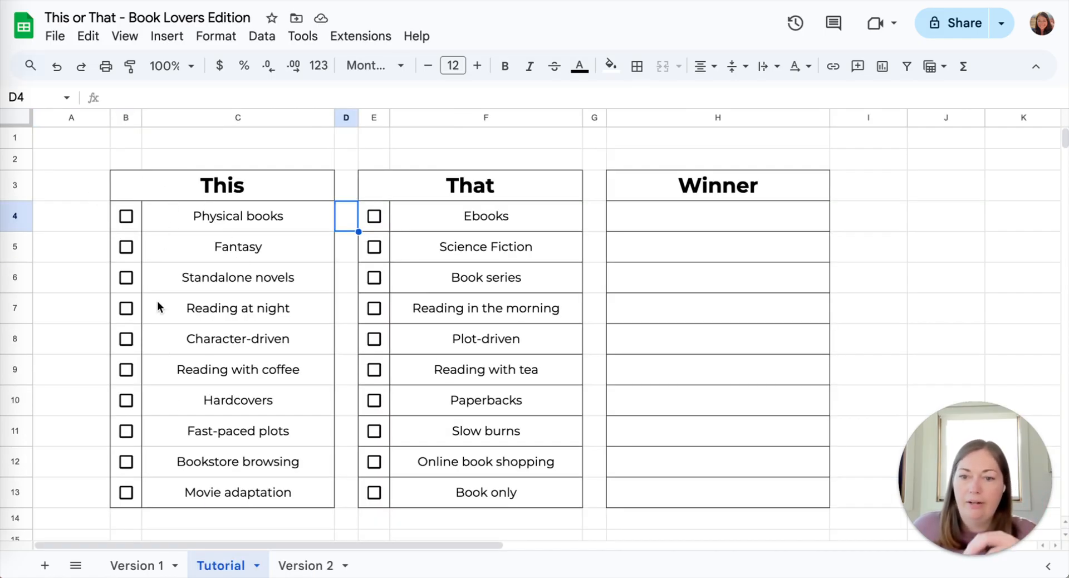
left_click(124, 36)
mouse_move(163, 69)
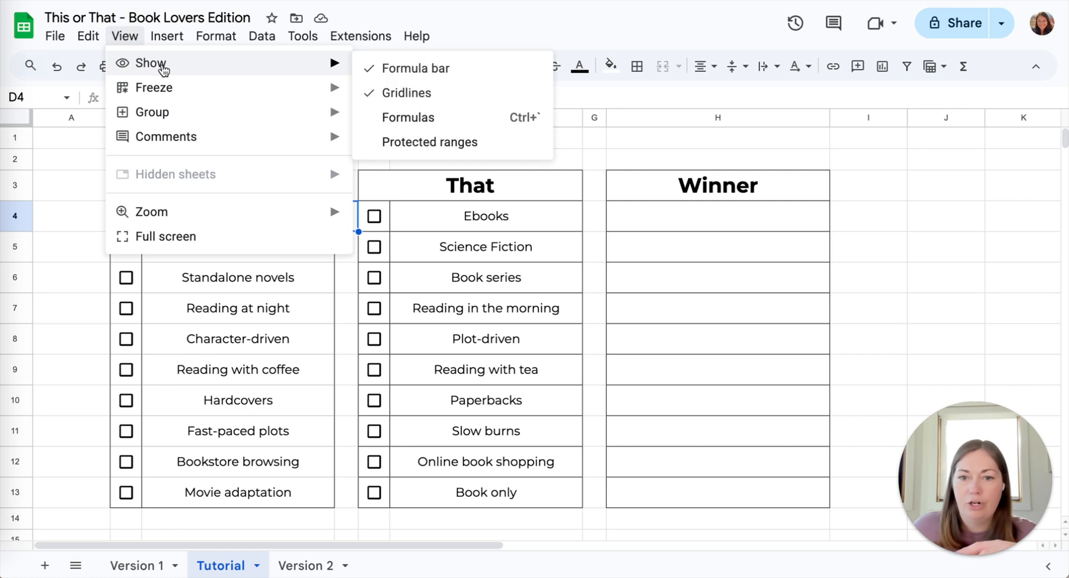
left_click(390, 93)
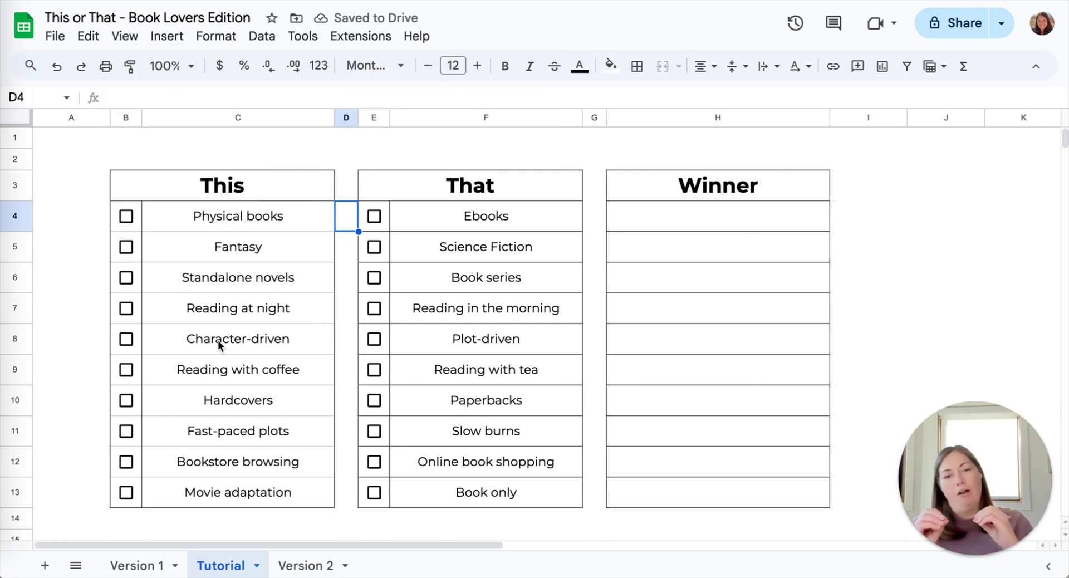
Apply gray inner horizontal borders to the That checkboxes and options (E4:F13).
left_click(383, 225)
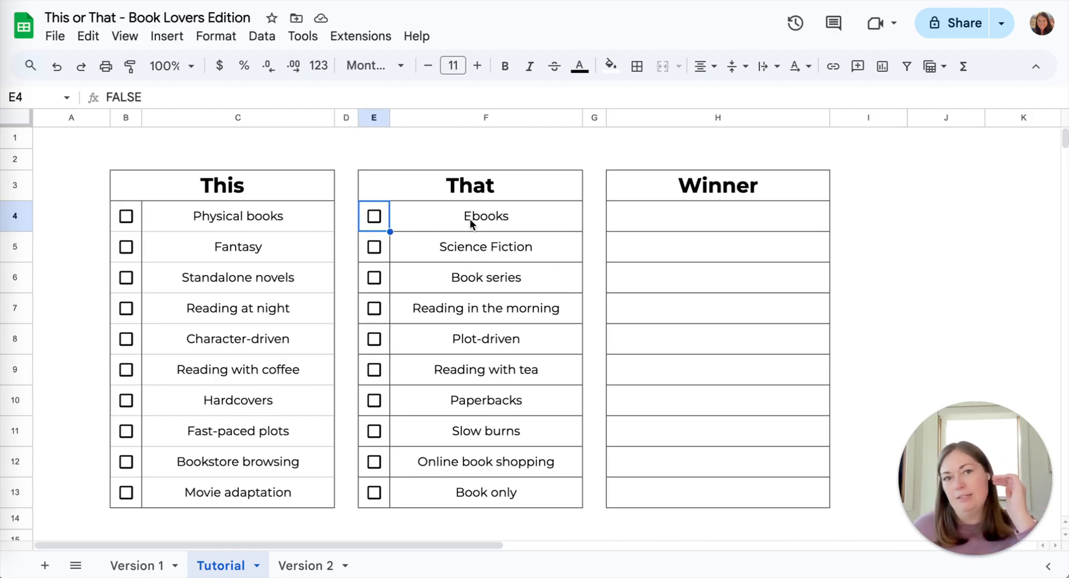
left_click(540, 496, "shift")
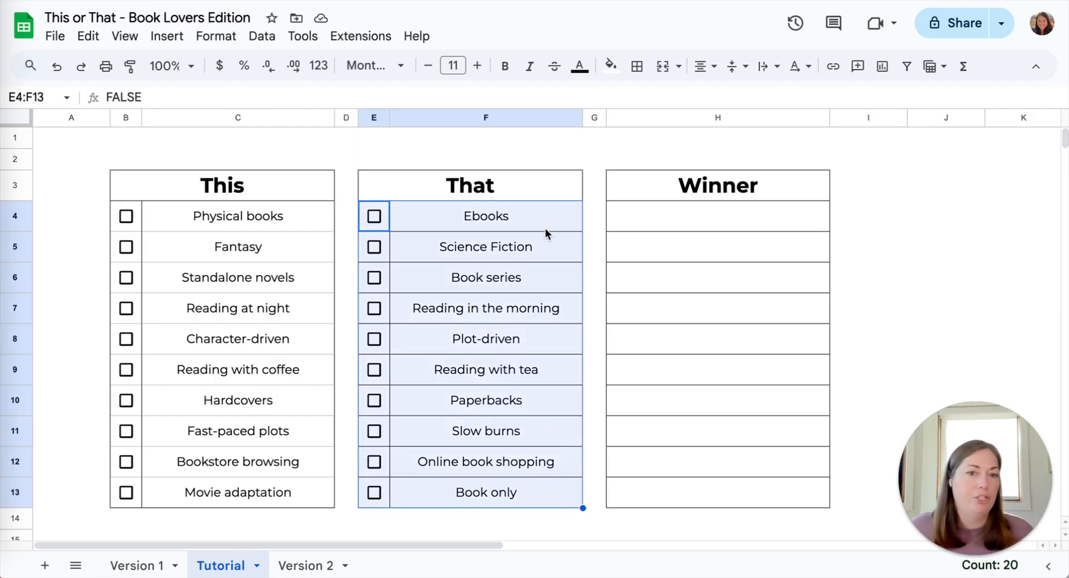
left_click(637, 66)
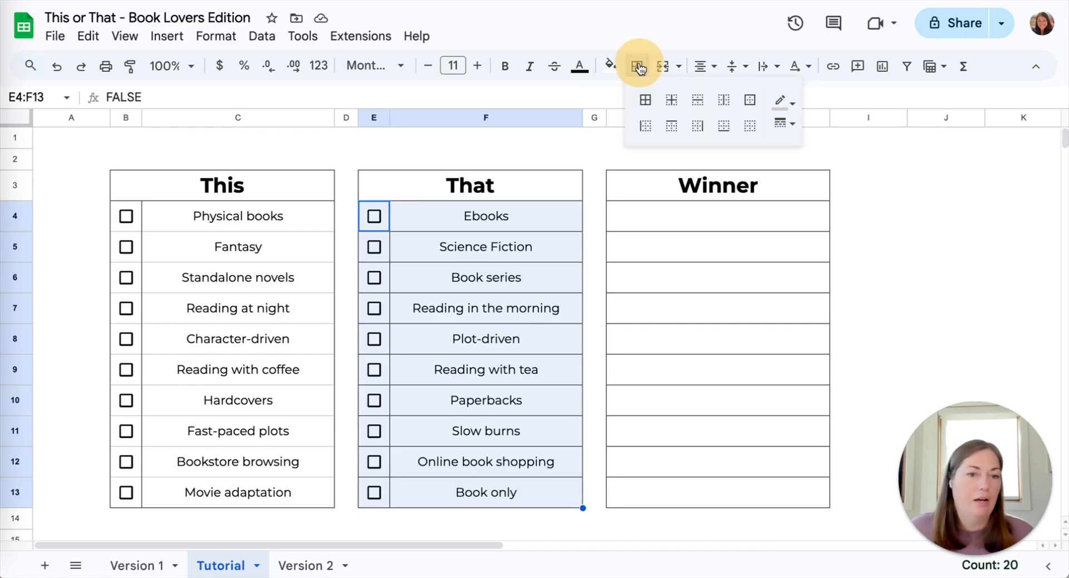
left_click(697, 100)
Apply gray inner horizontal borders to the empty Winner cells (H4:H13).
left_click(682, 230)
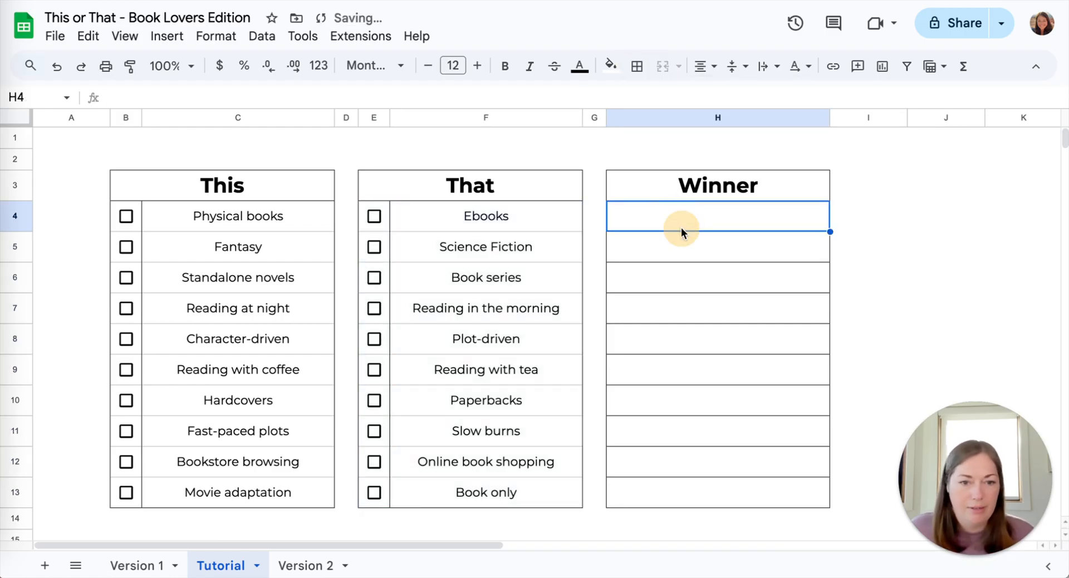
left_click(708, 496, "shift")
left_click(637, 65)
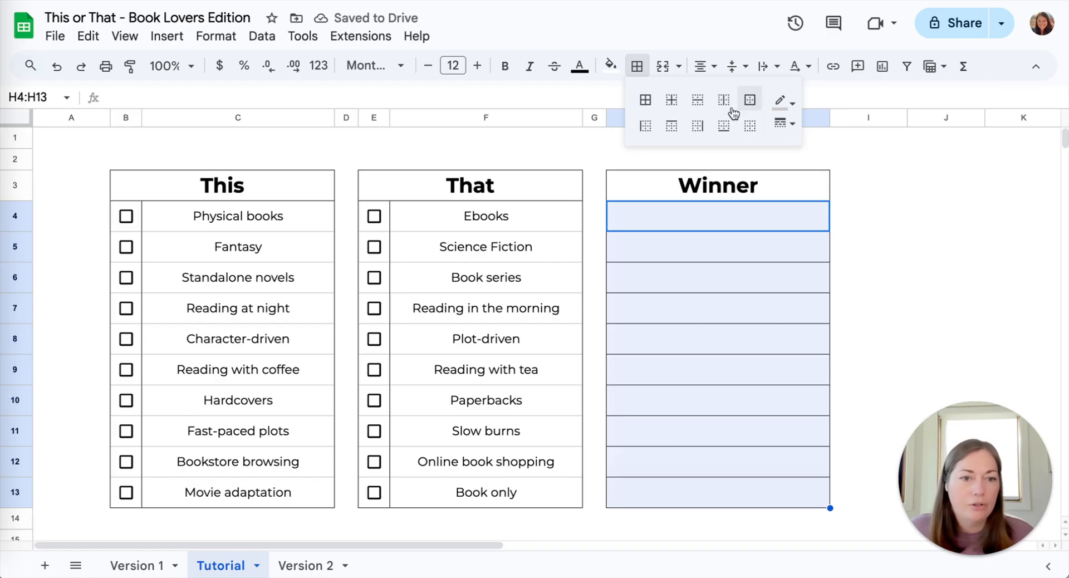
left_click(697, 101)
Remove the vertical border between the checkboxes and the options in the This table by clearing the right border of B4:B13.
left_click(136, 225)
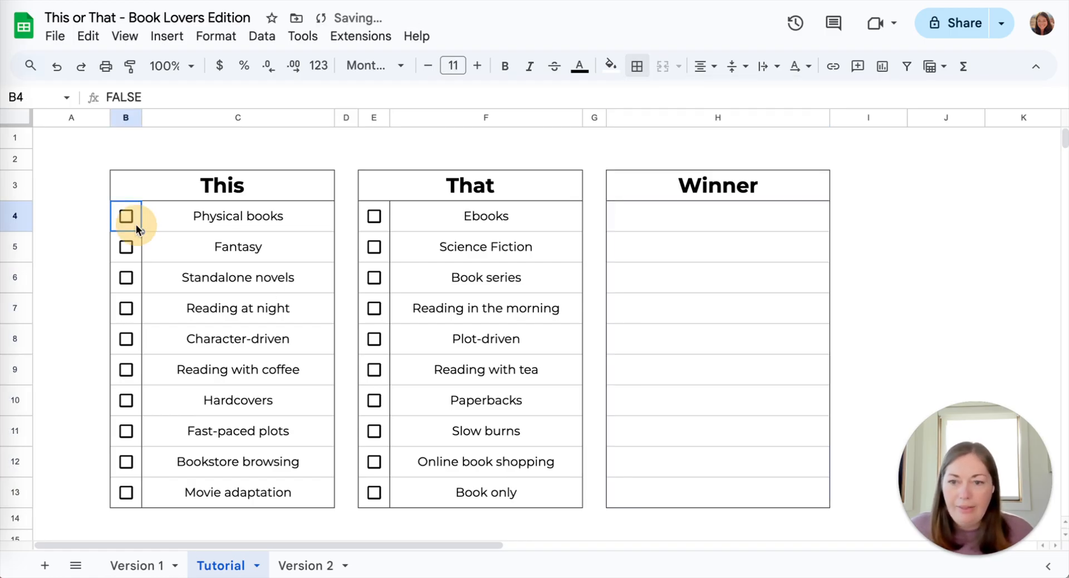
left_click(140, 489, "shift")
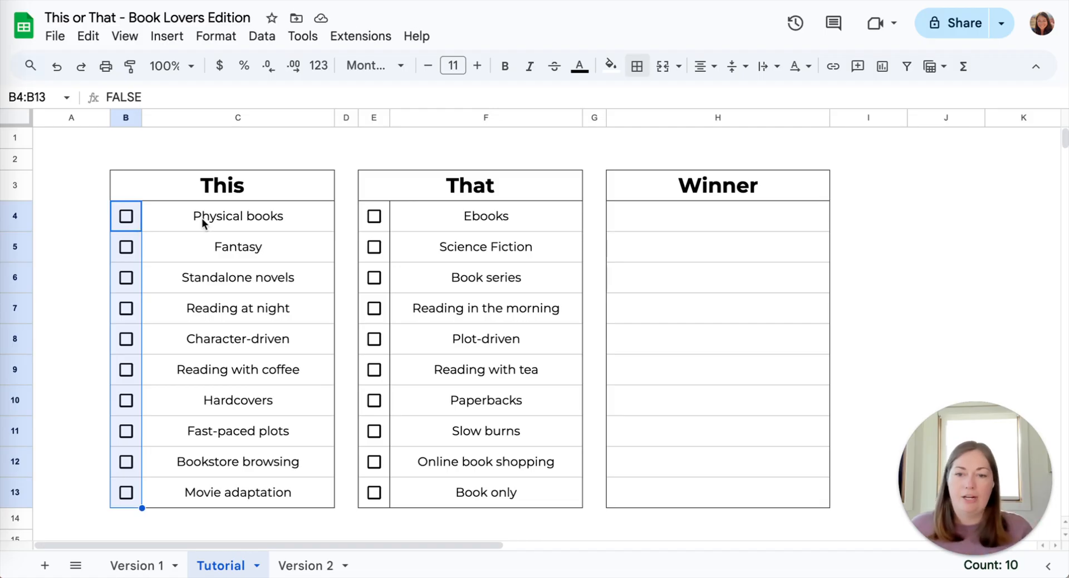
left_click(638, 72)
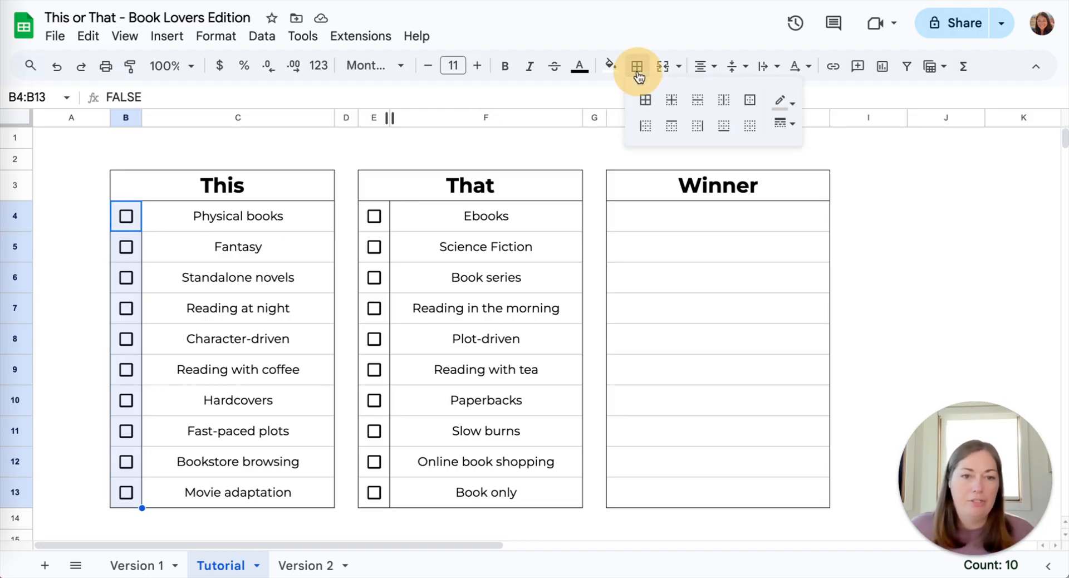
left_click(782, 100)
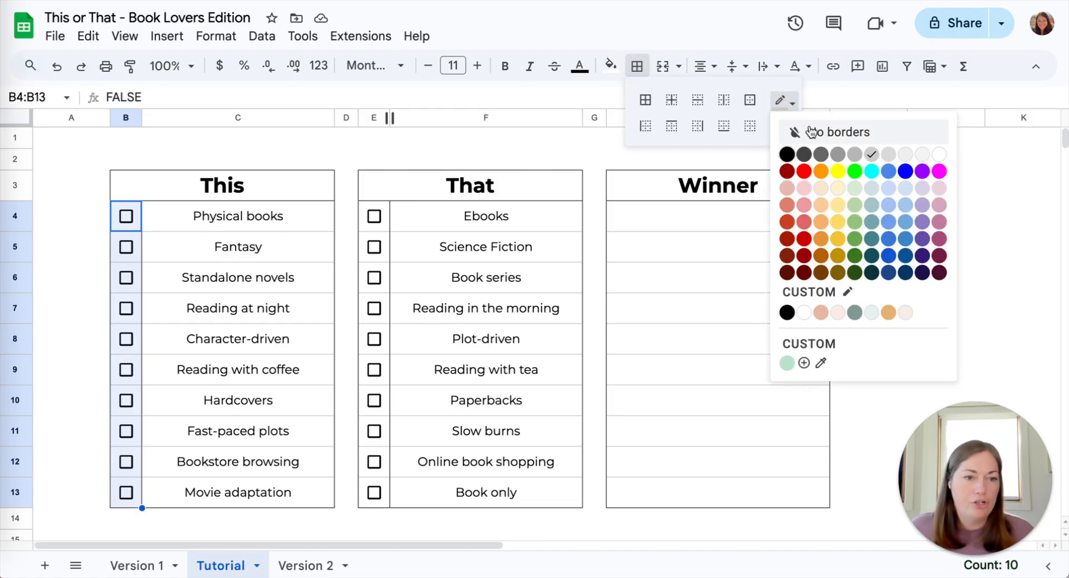
left_click(830, 132)
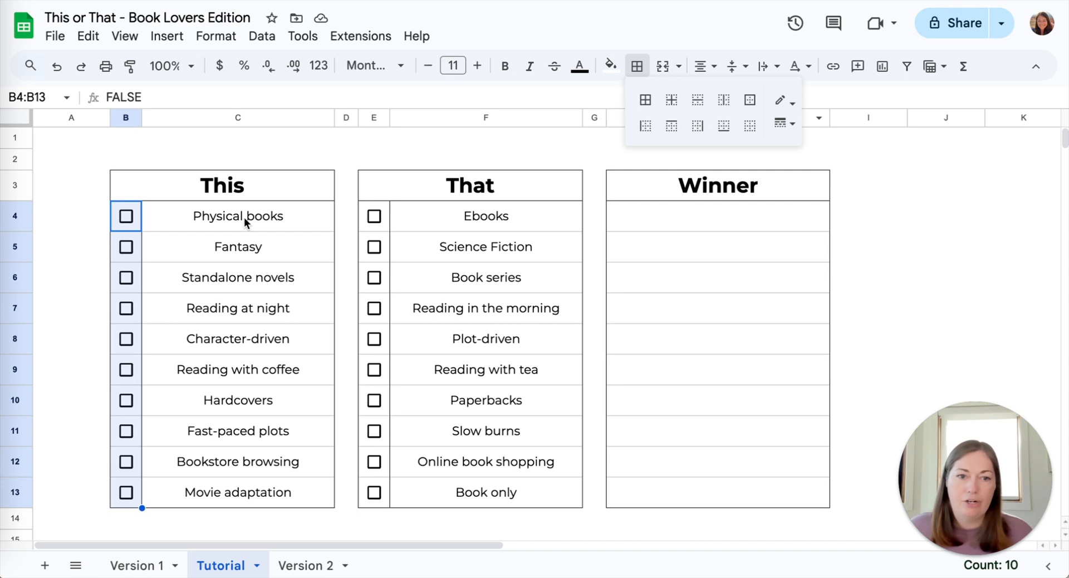
left_click(698, 125)
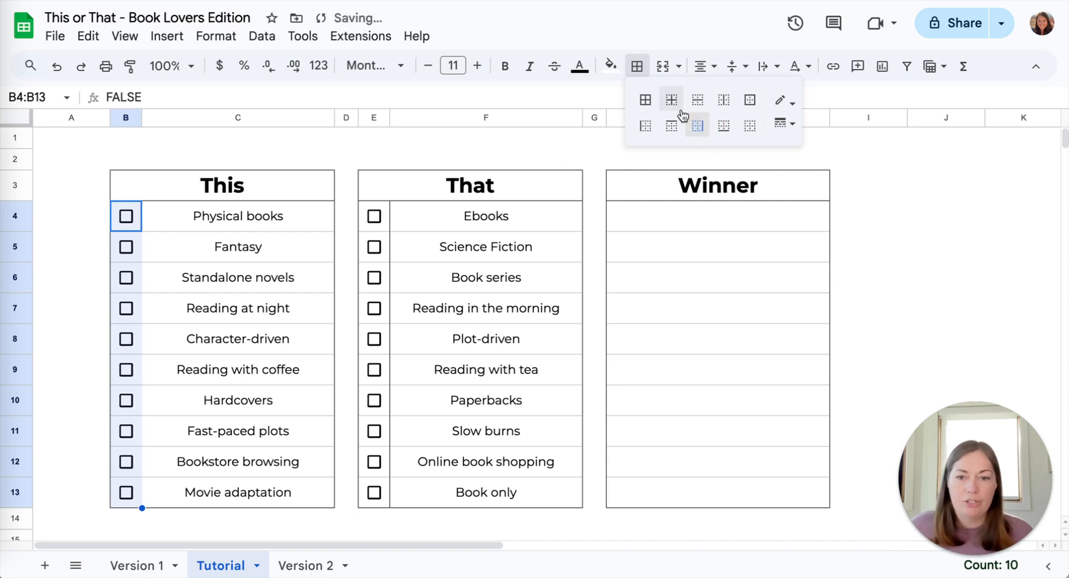
left_click(232, 245)
left_click(236, 161)
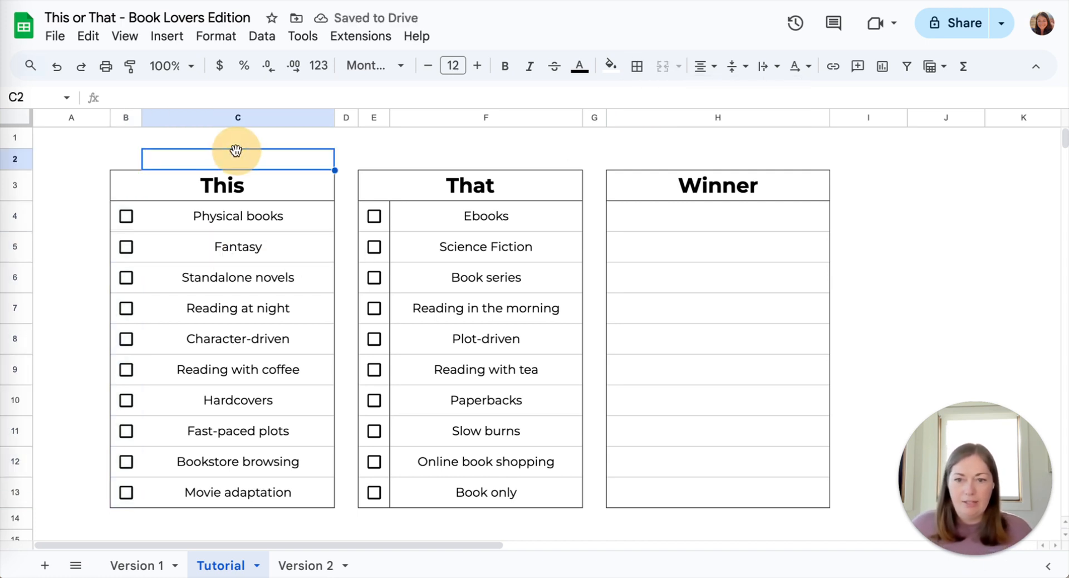
Clear the right border of the That table's checkbox cells (E4:E13).
left_click(385, 221)
left_click(386, 483, "shift")
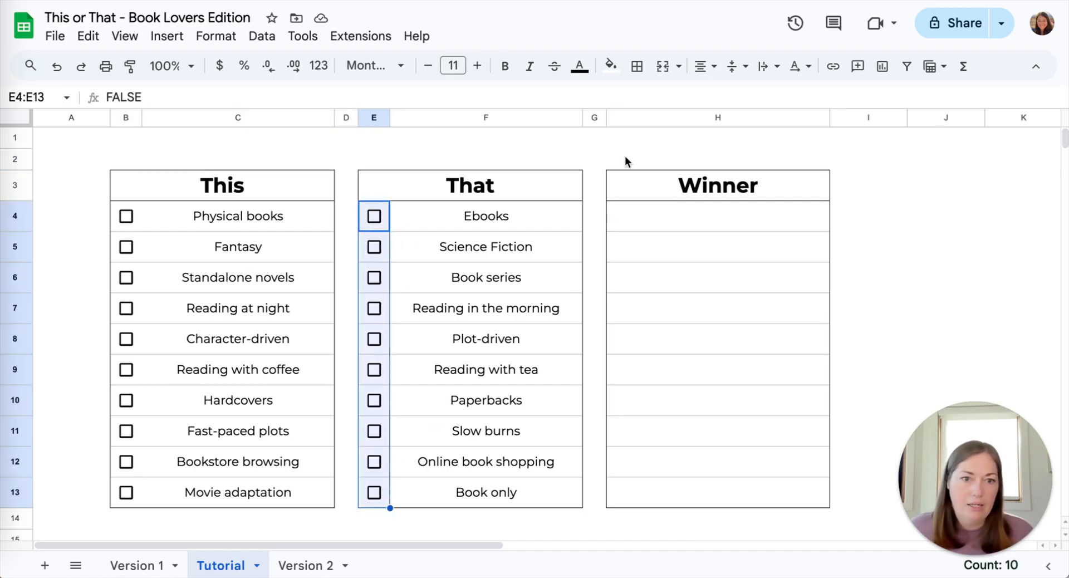
left_click(637, 66)
left_click(696, 126)
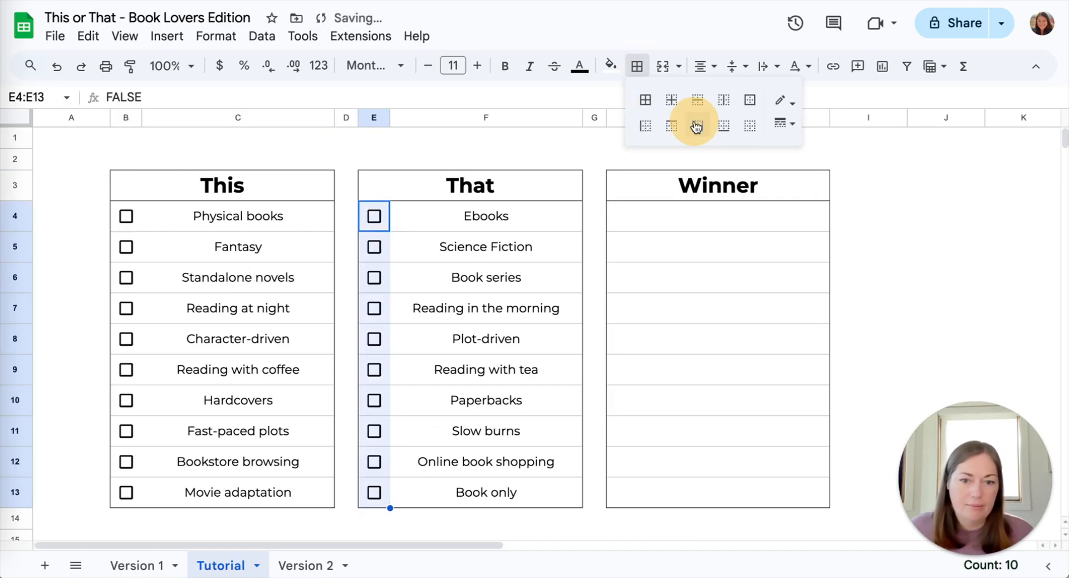
left_click(526, 221)
Left-align the option text in both the This column (C4:C13) and the That column (F4:F13).
left_click(229, 219)
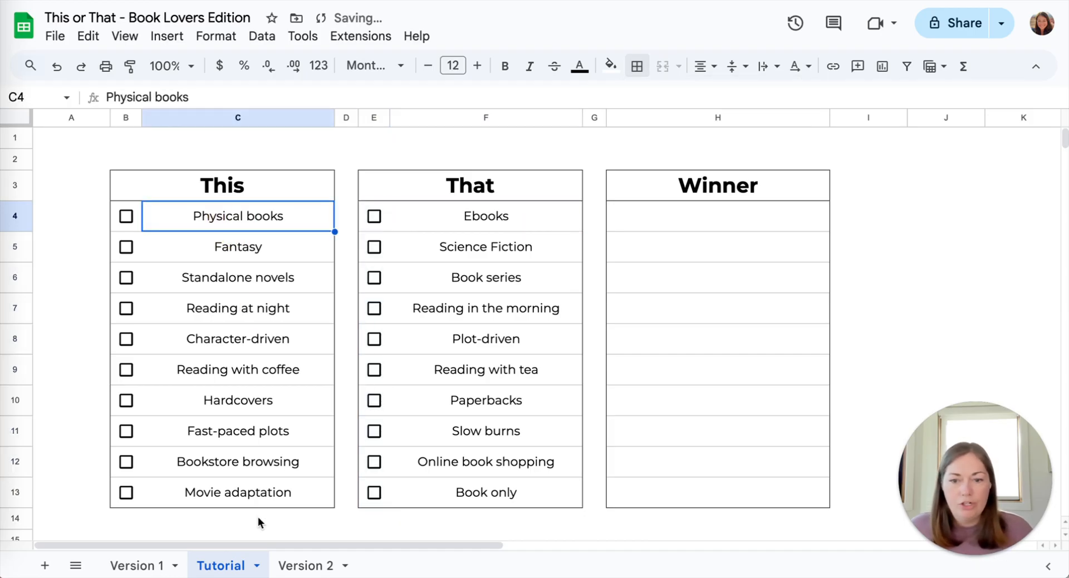
left_click(259, 492, "shift")
left_click(470, 217, "ctrl")
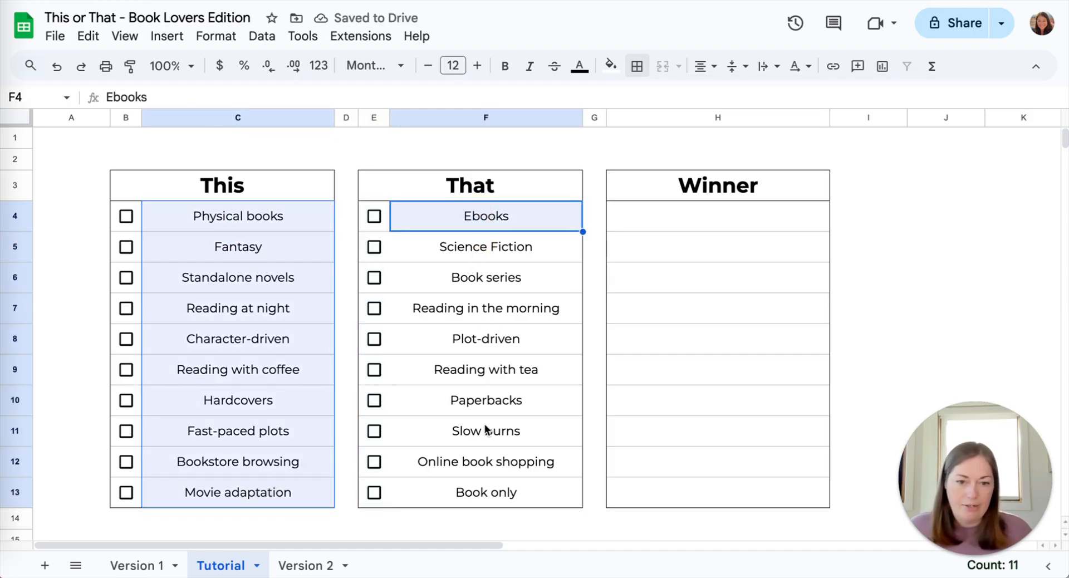
left_click(478, 488, "shift")
left_click(700, 66)
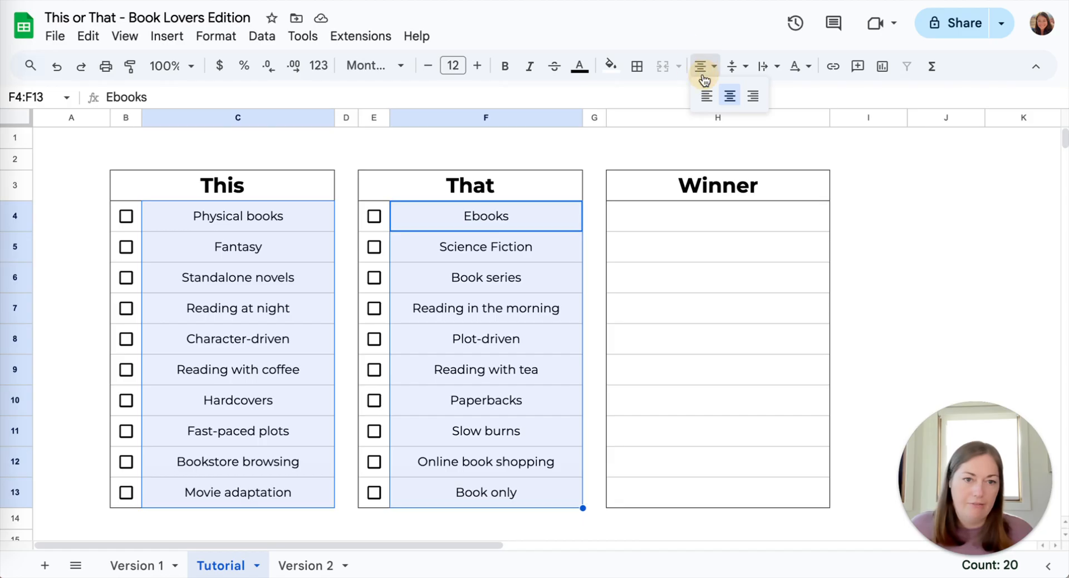
left_click(706, 95)
left_click(367, 140)
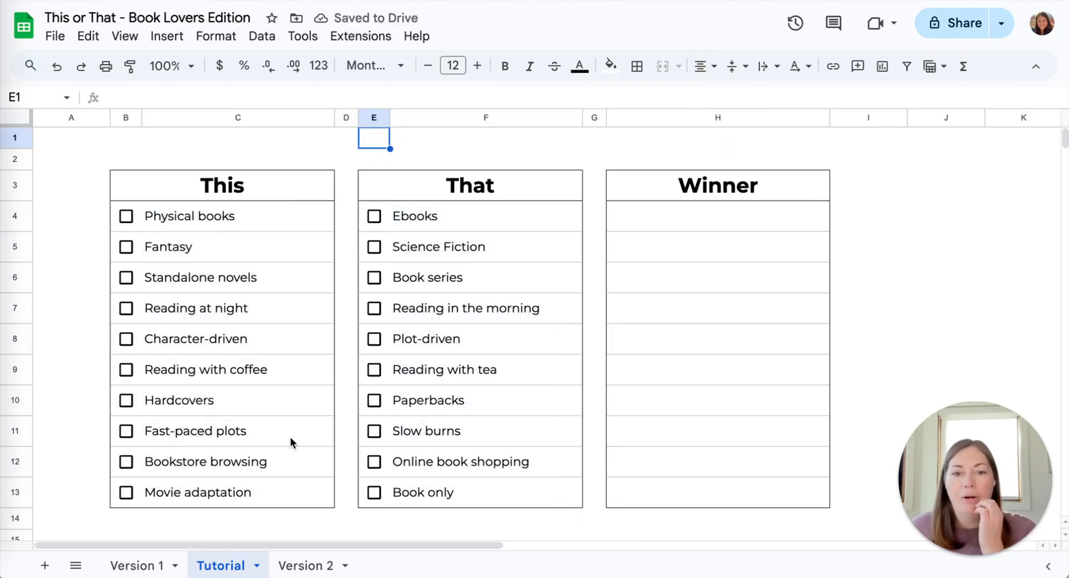
Fill the This header (B3:C3) with the custom sage green color.
left_click(245, 179)
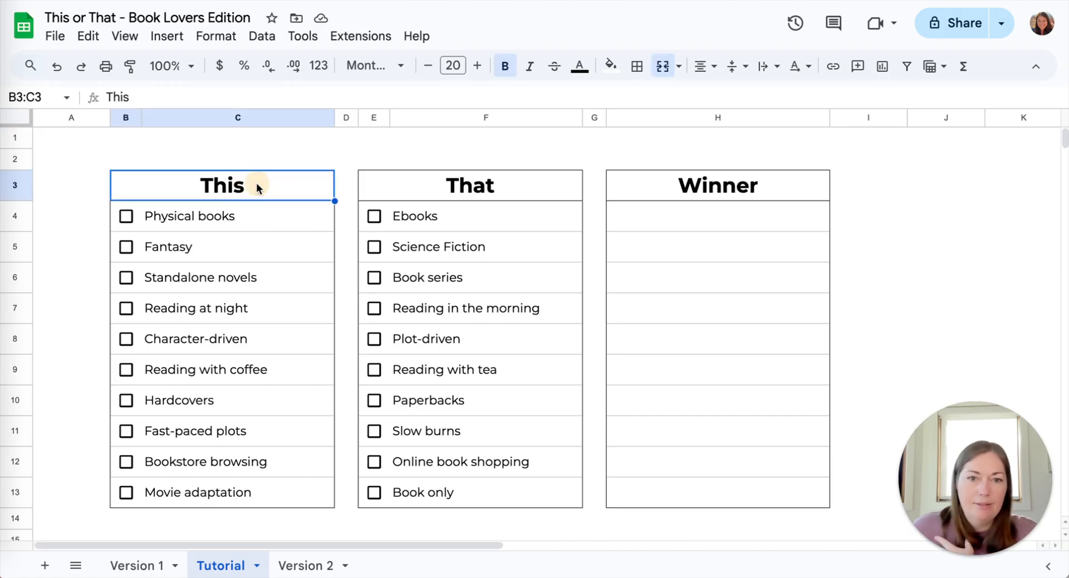
left_click(611, 66)
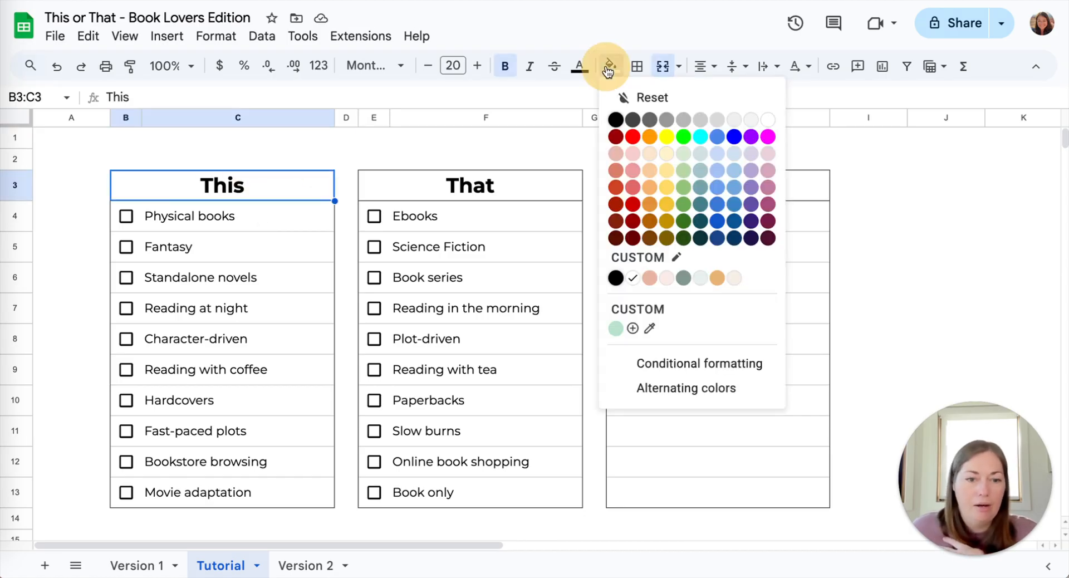
left_click(684, 277)
Fill the That header (E3:F3) with the custom salmon pink color.
left_click(533, 185)
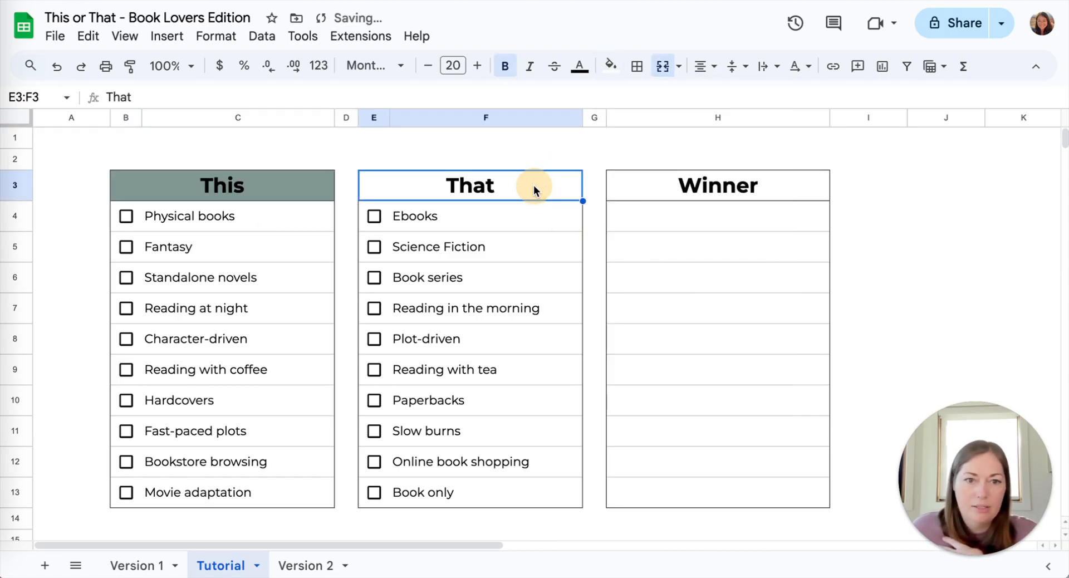
left_click(611, 66)
left_click(720, 278)
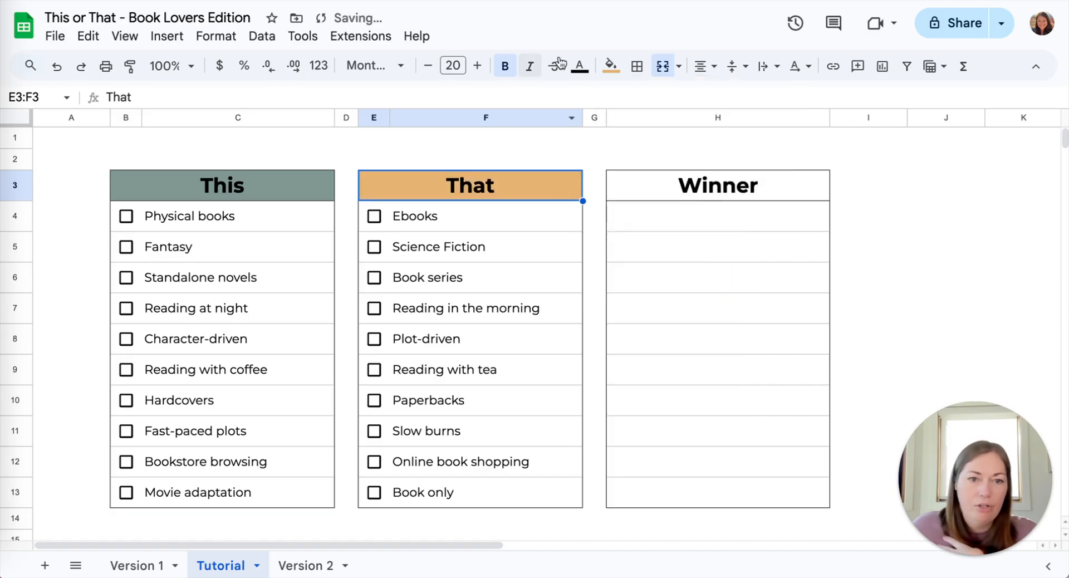
left_click(611, 66)
left_click(650, 277)
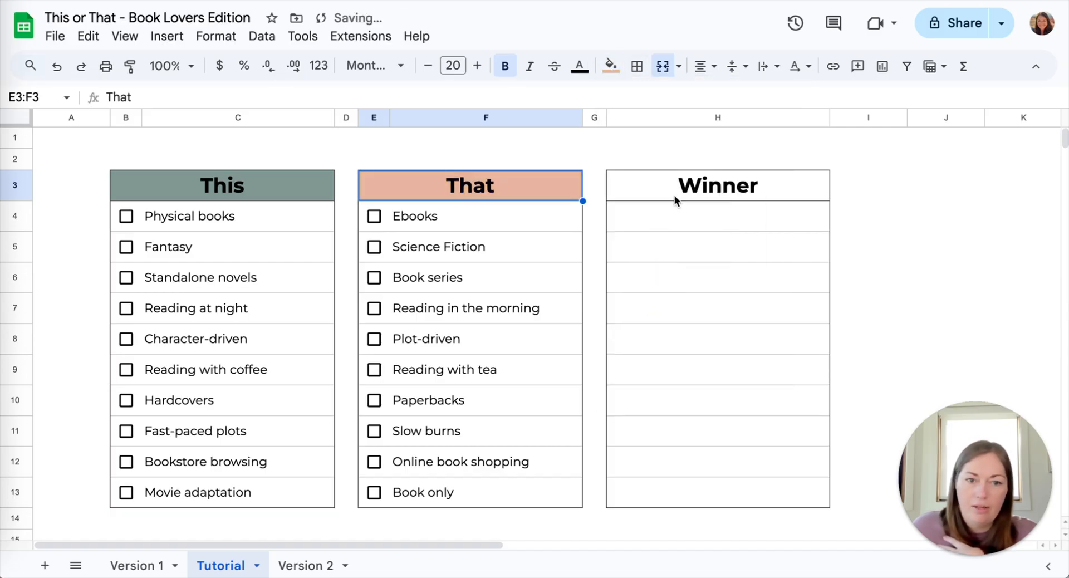
Fill the Winner header (H3) with the custom golden orange color.
left_click(662, 178)
left_click(611, 66)
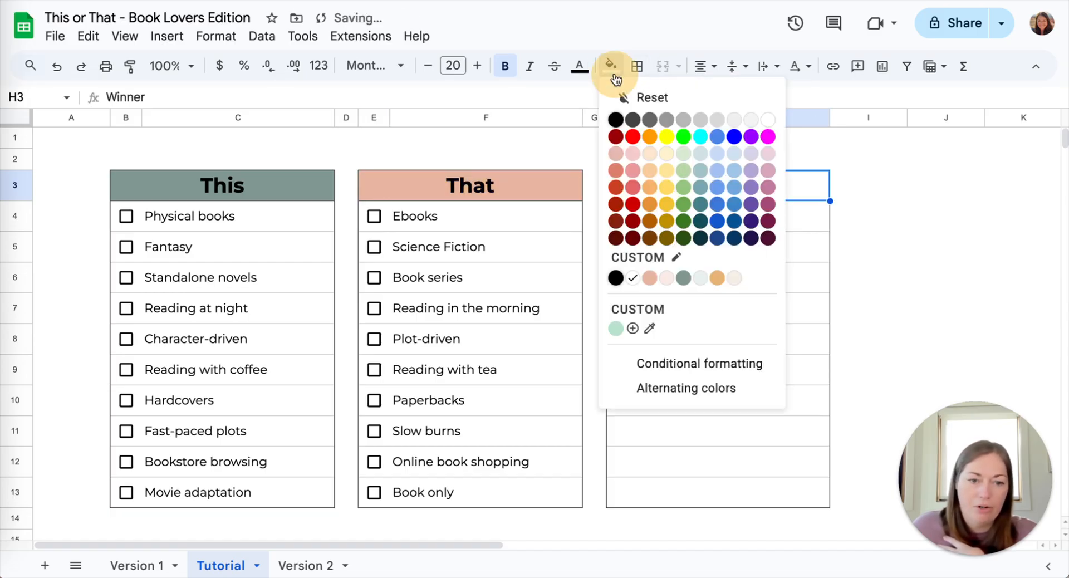
left_click(717, 278)
left_click(594, 160)
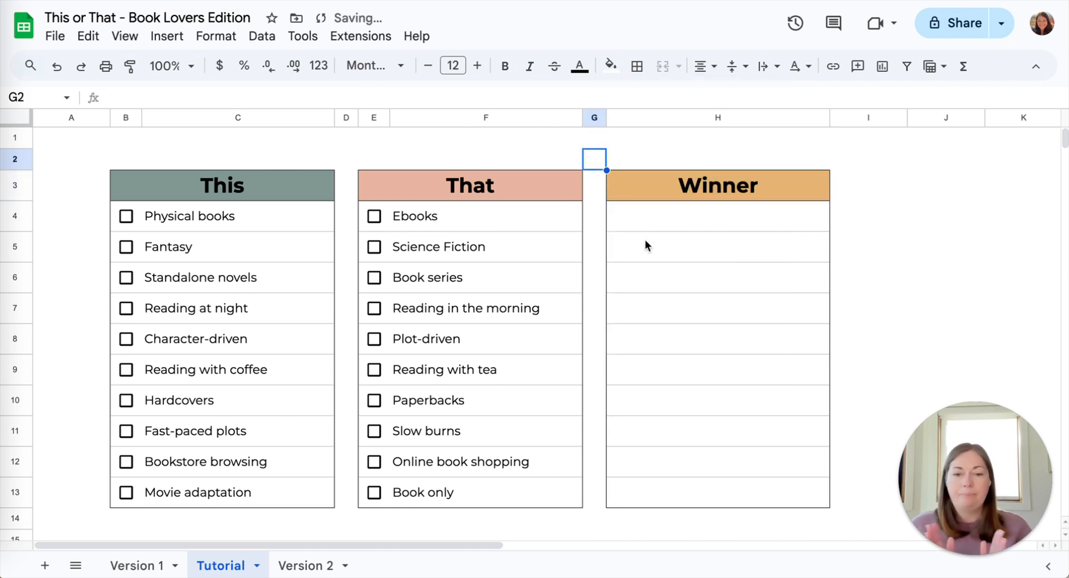
Review the Winner column on the Version 1 sheet and open cell H4 on the Tutorial sheet for editing.
left_click(678, 225)
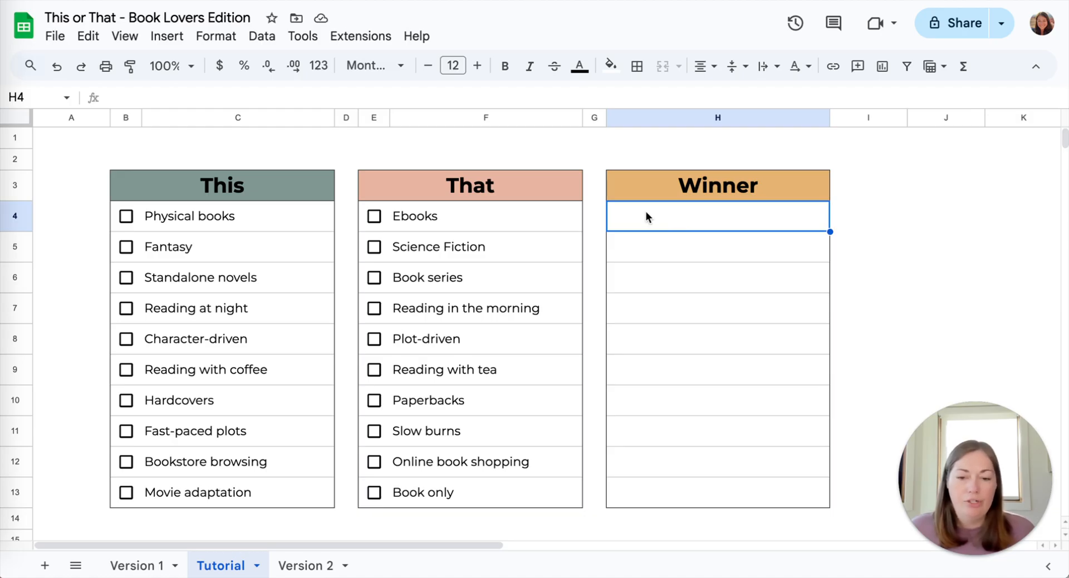
left_click(143, 566)
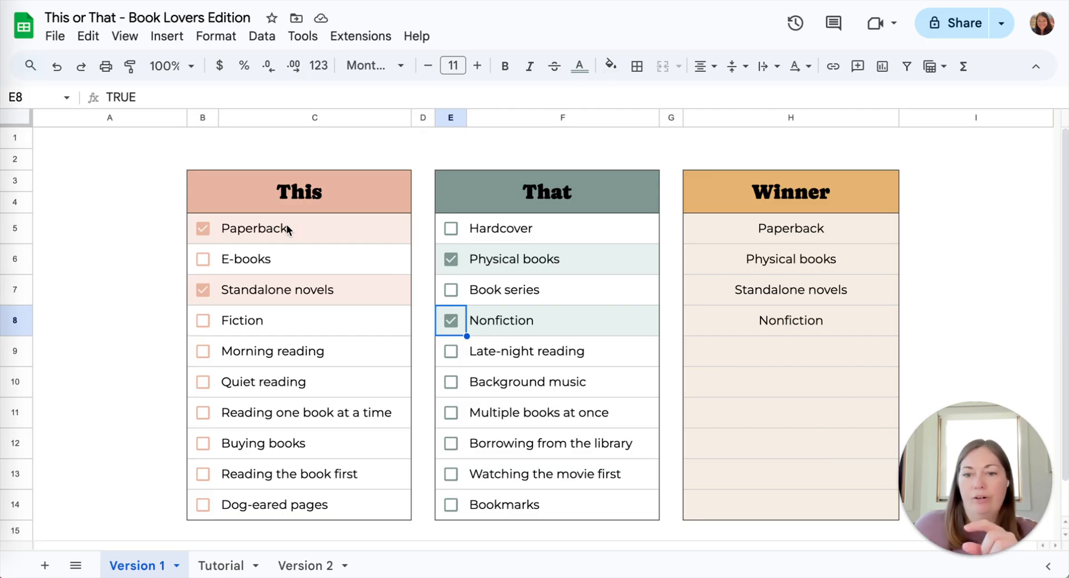
left_click(227, 574)
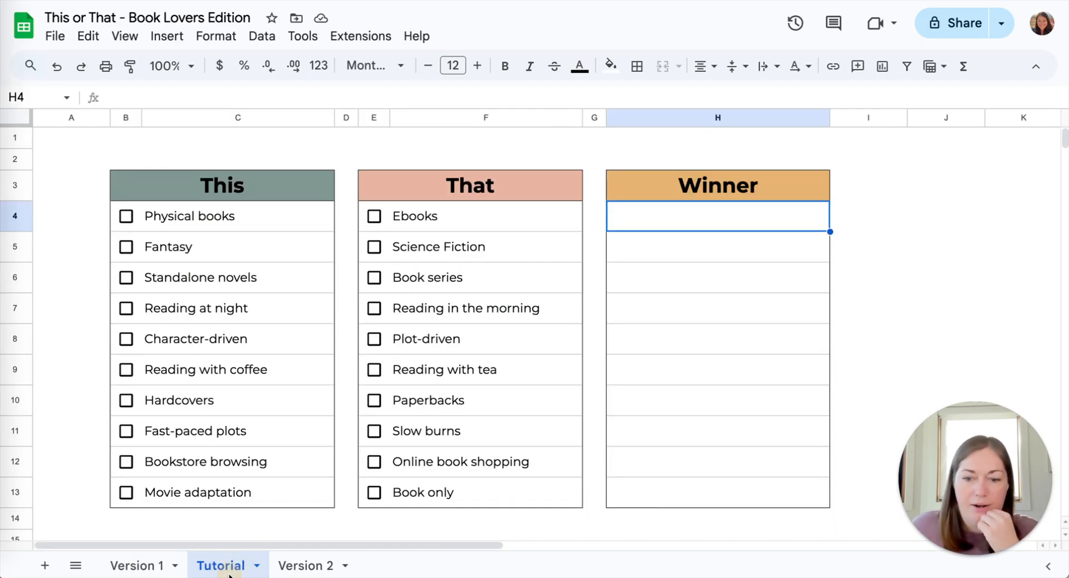
double_click(664, 220)
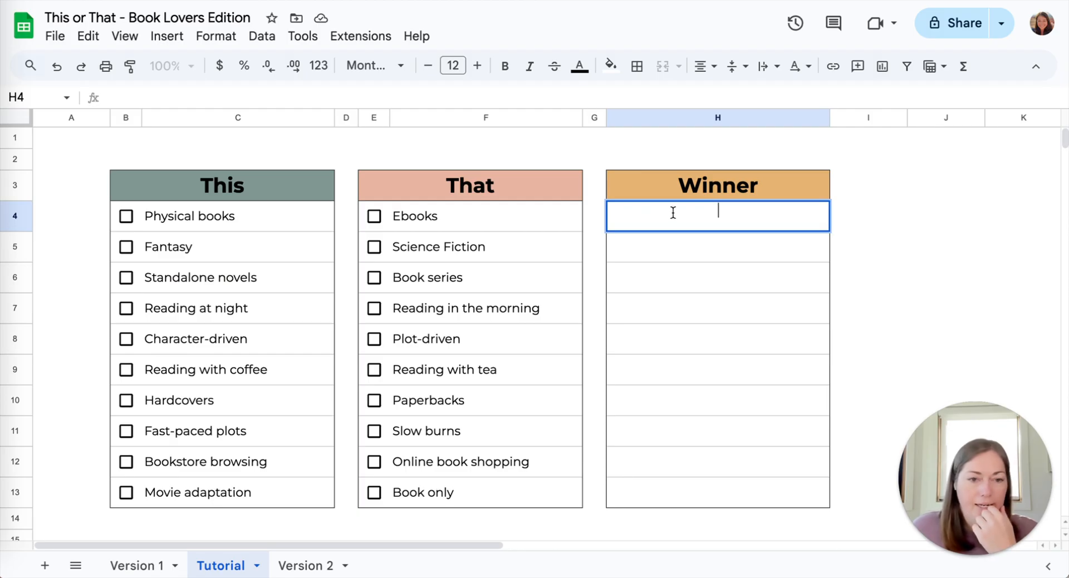
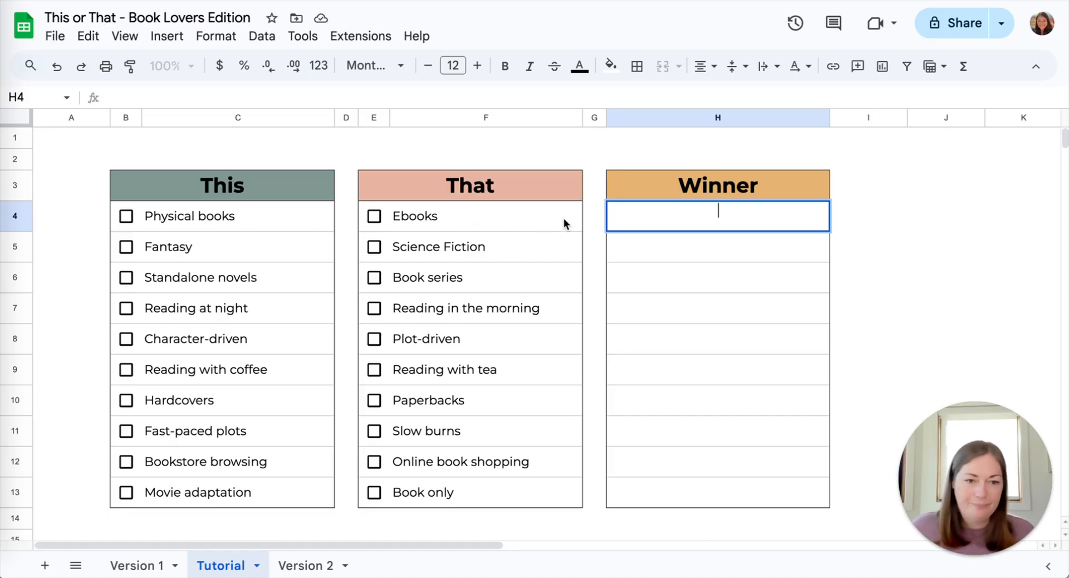
Start an IF formula in H4 that returns C4 when the checkbox in B4 is true: =if(B4=true,C4,.
type("=")
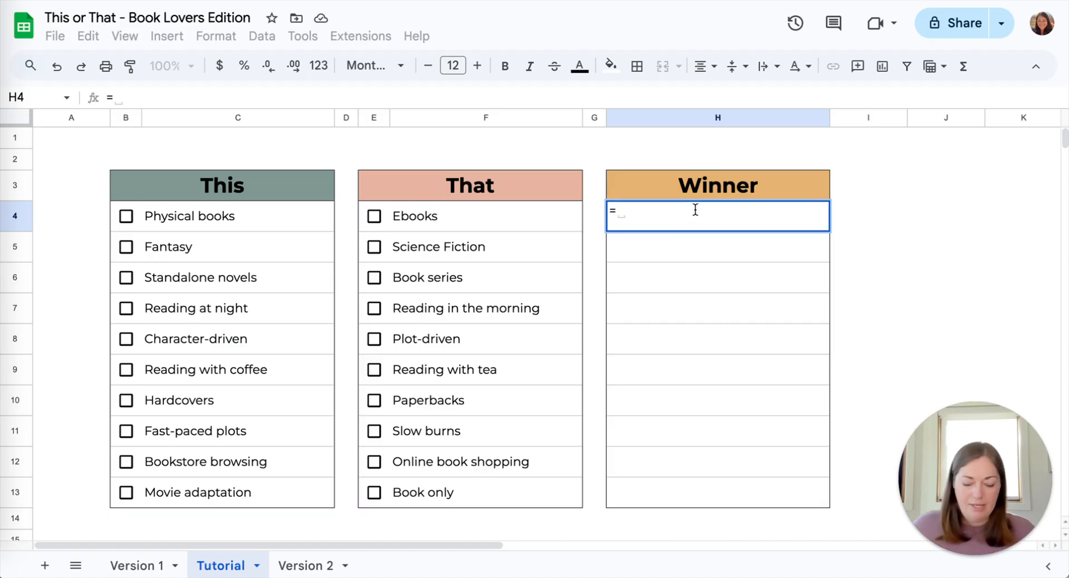
type("if(")
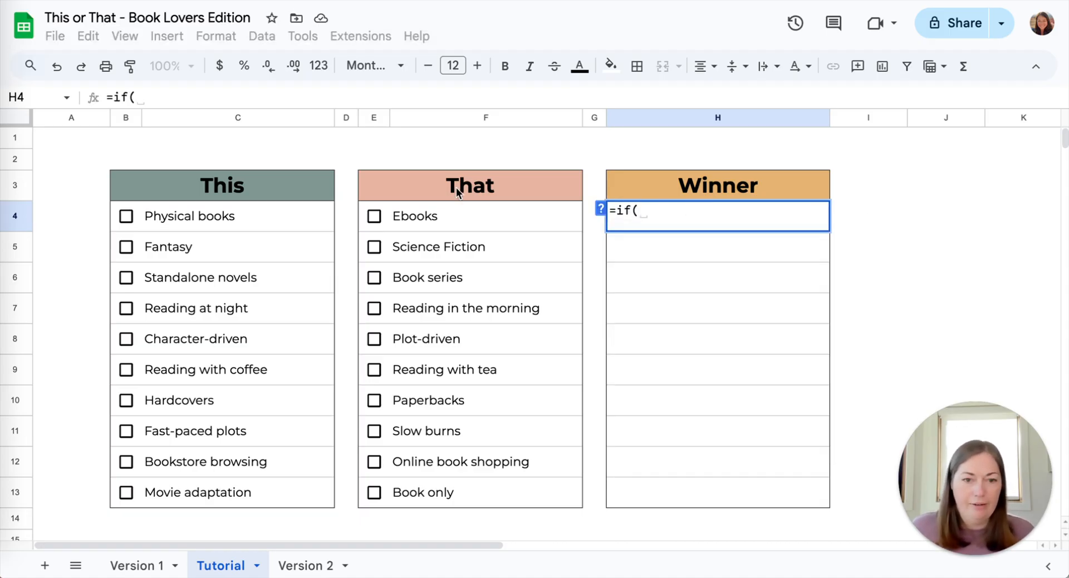
left_click(136, 210)
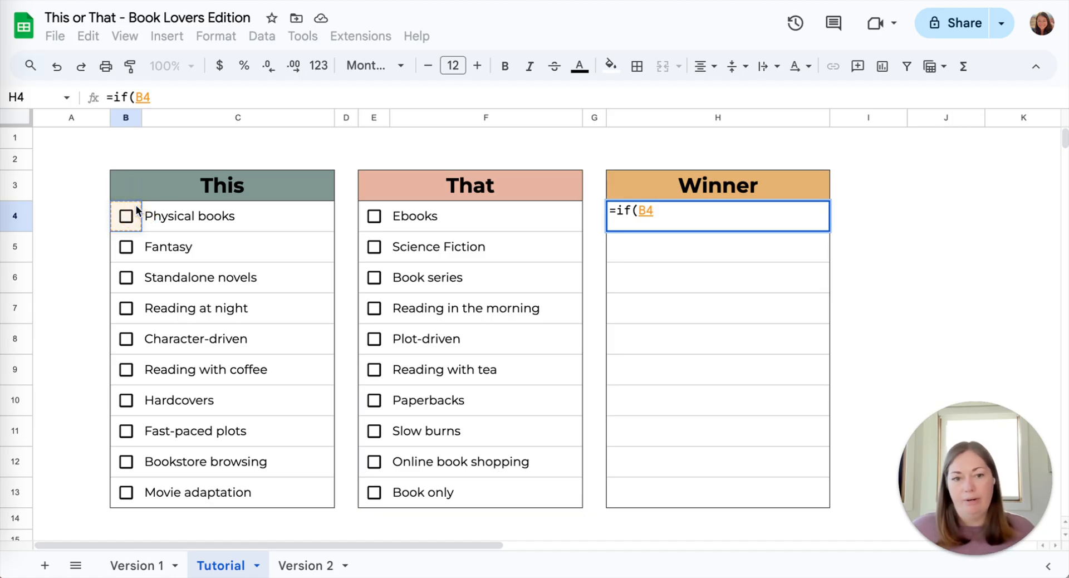
type("=true")
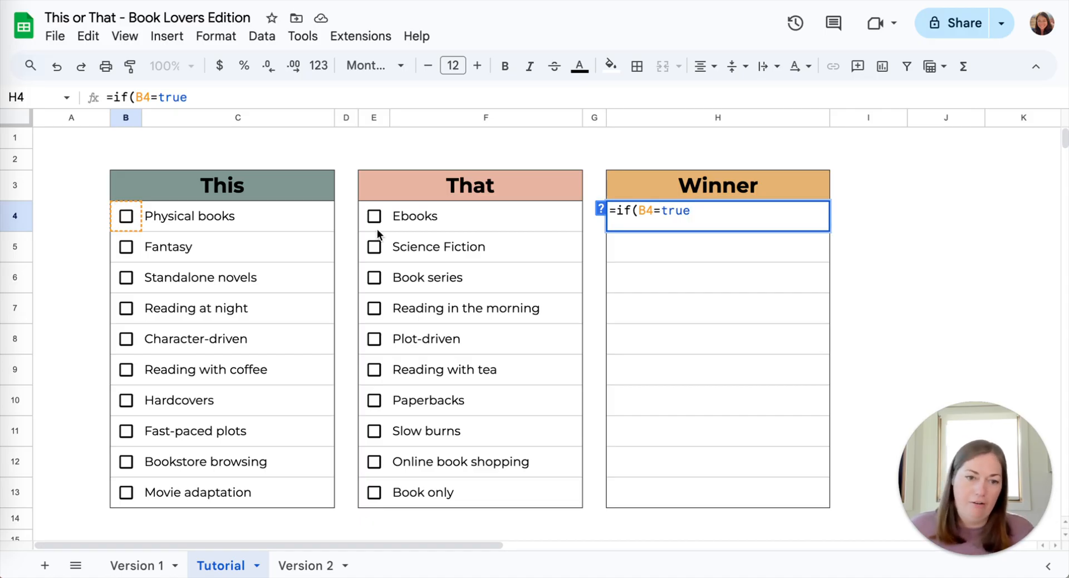
type(",")
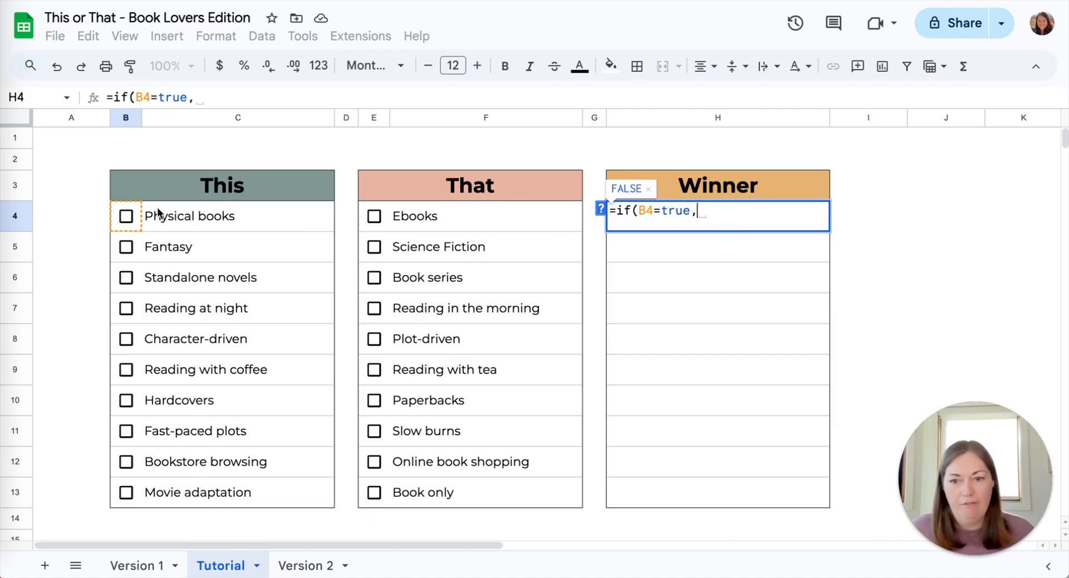
left_click(224, 217)
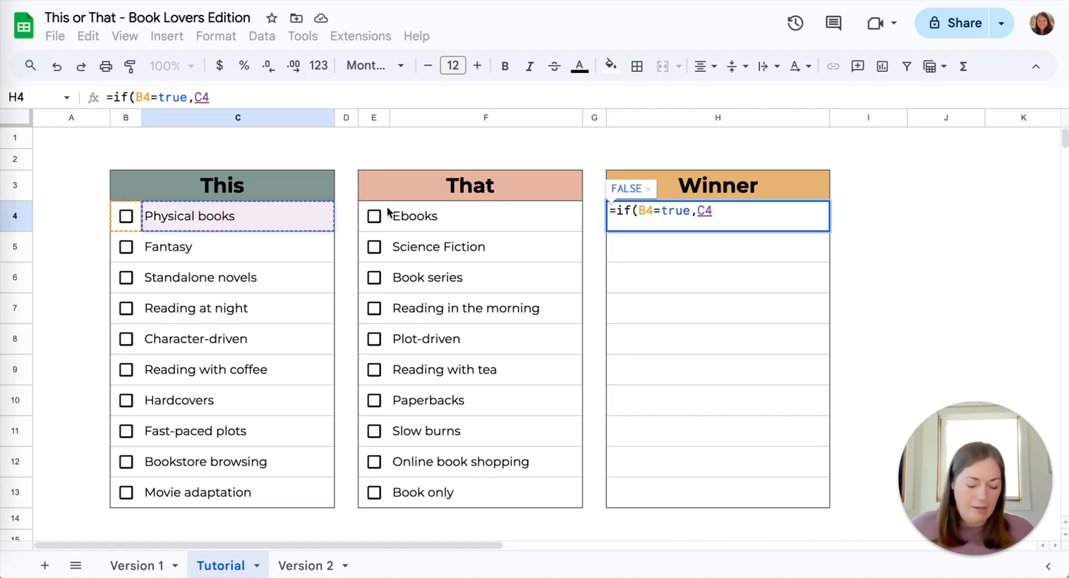
type(",")
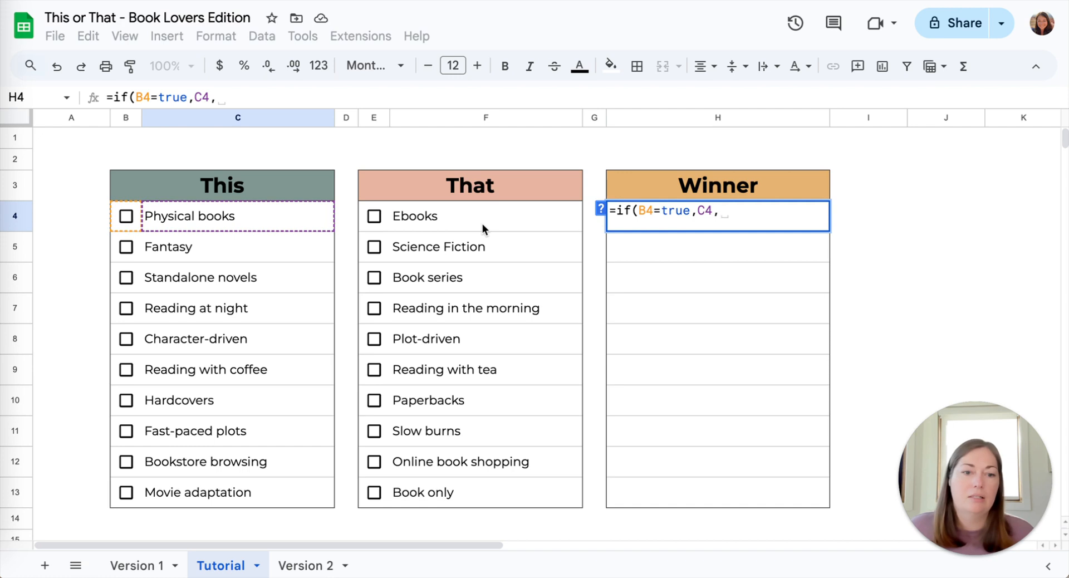
Complete the H4 formula with a nested if(E4=true,F4,"") as the false value and commit it.
type("if")
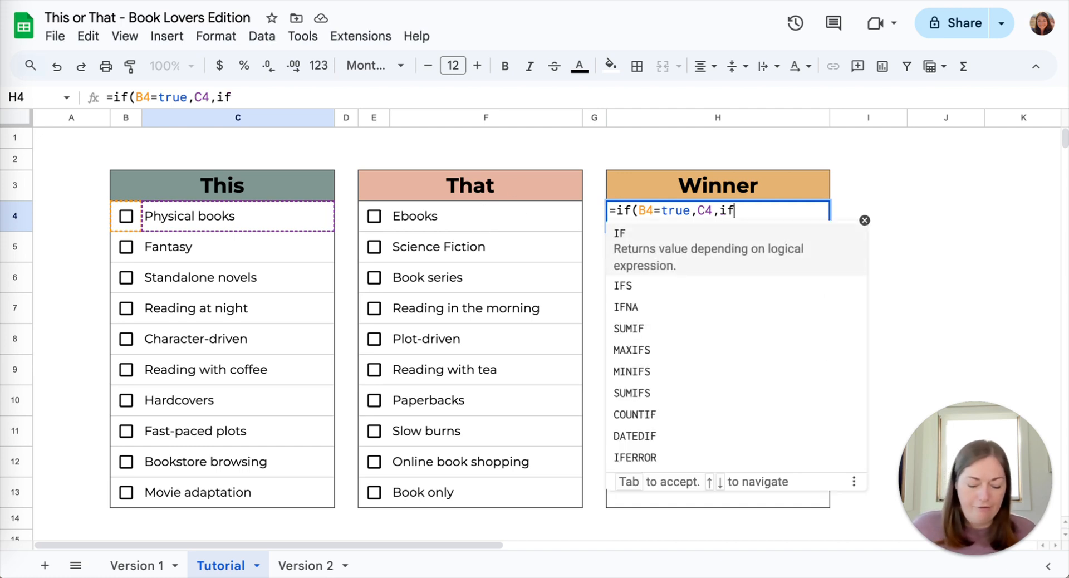
type("(")
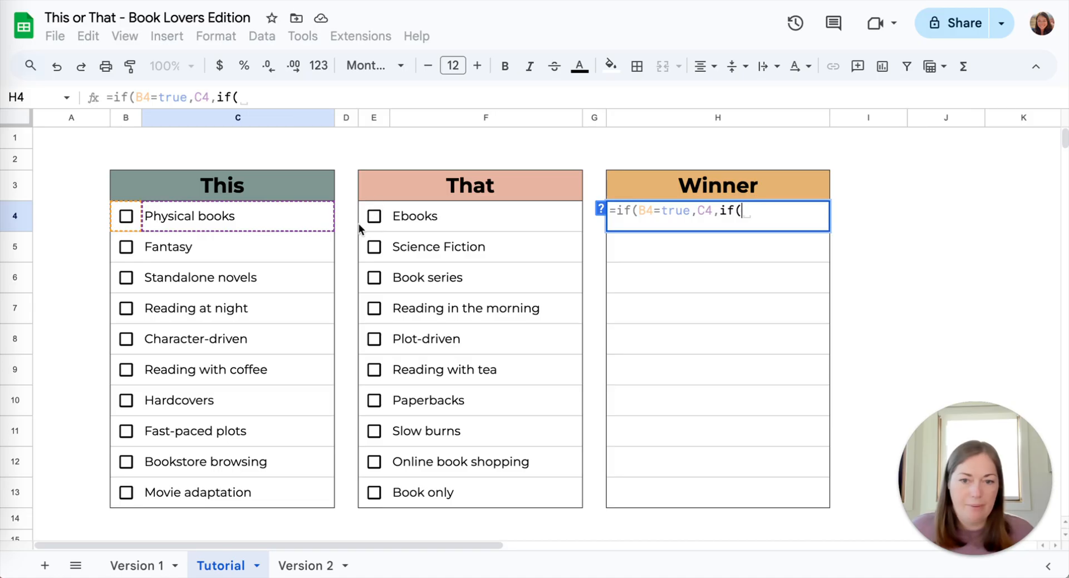
left_click(381, 210)
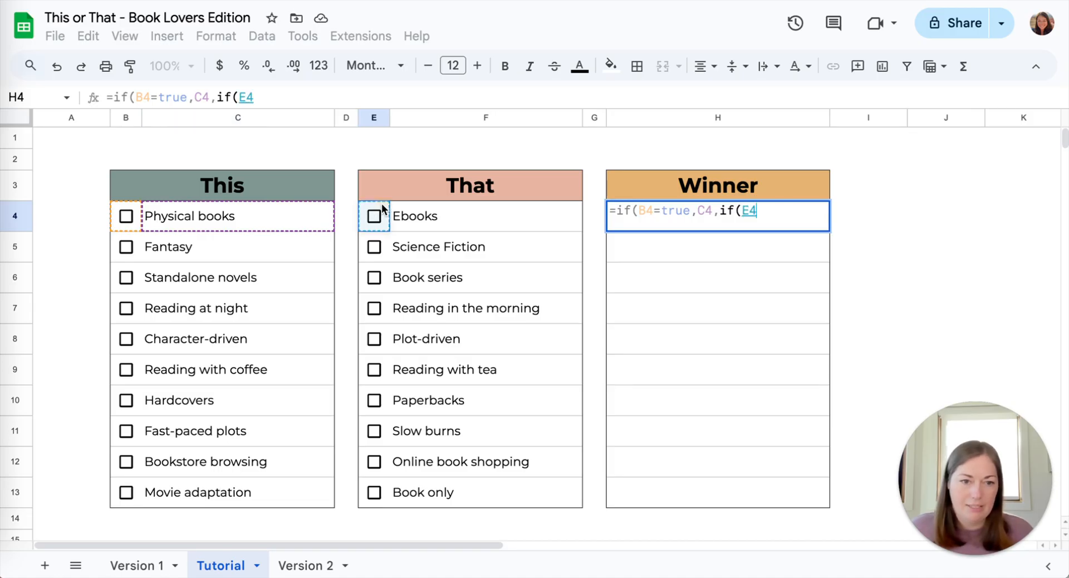
type("=true")
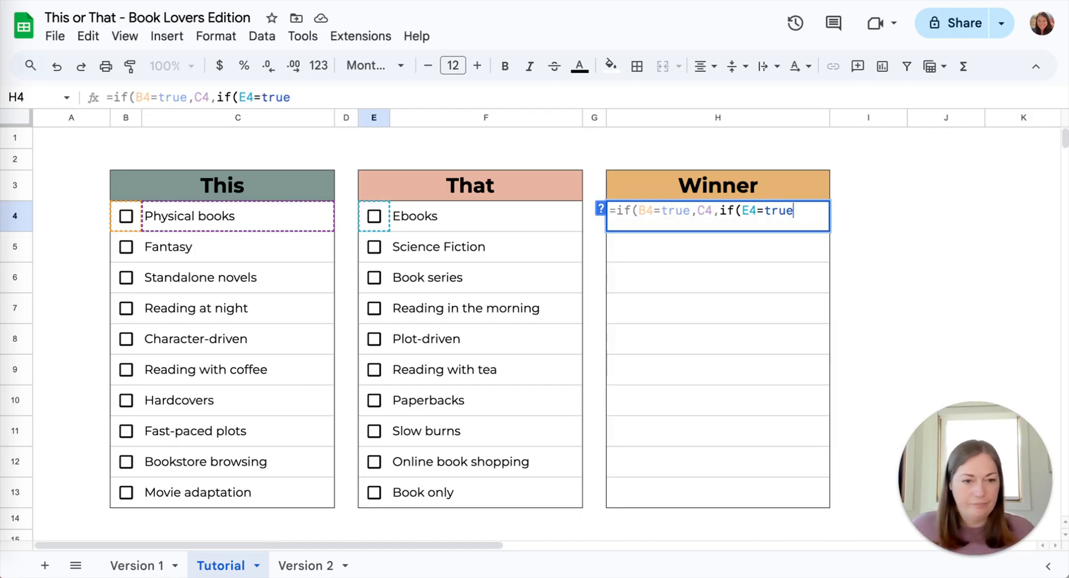
type(",")
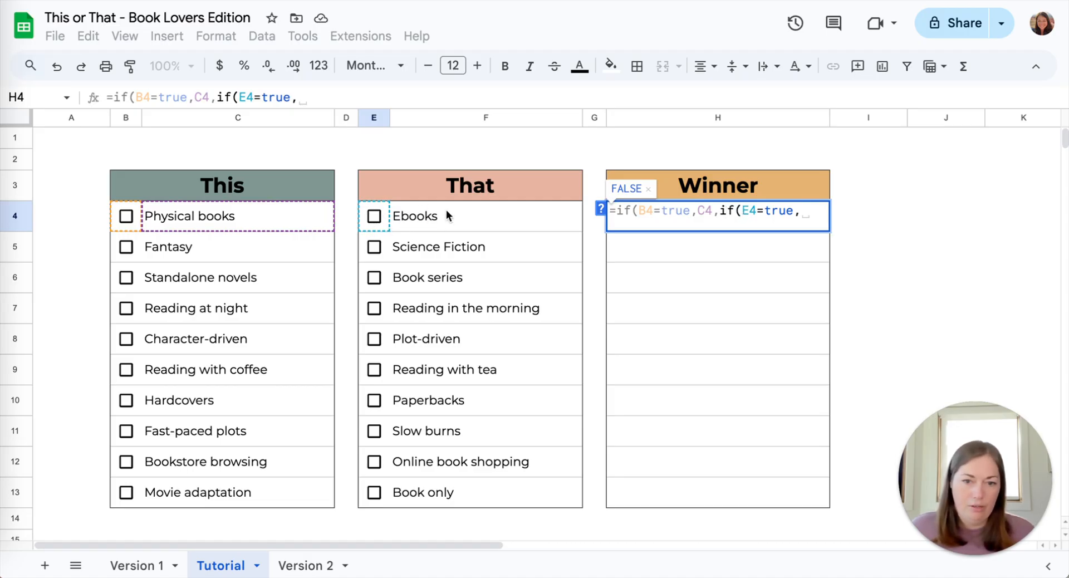
left_click(433, 216)
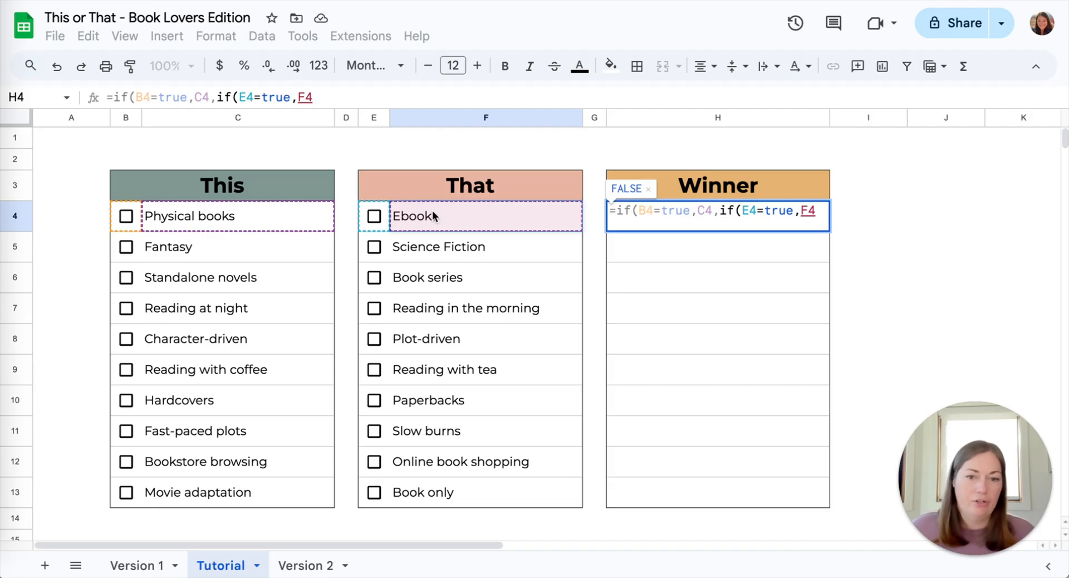
type(",")
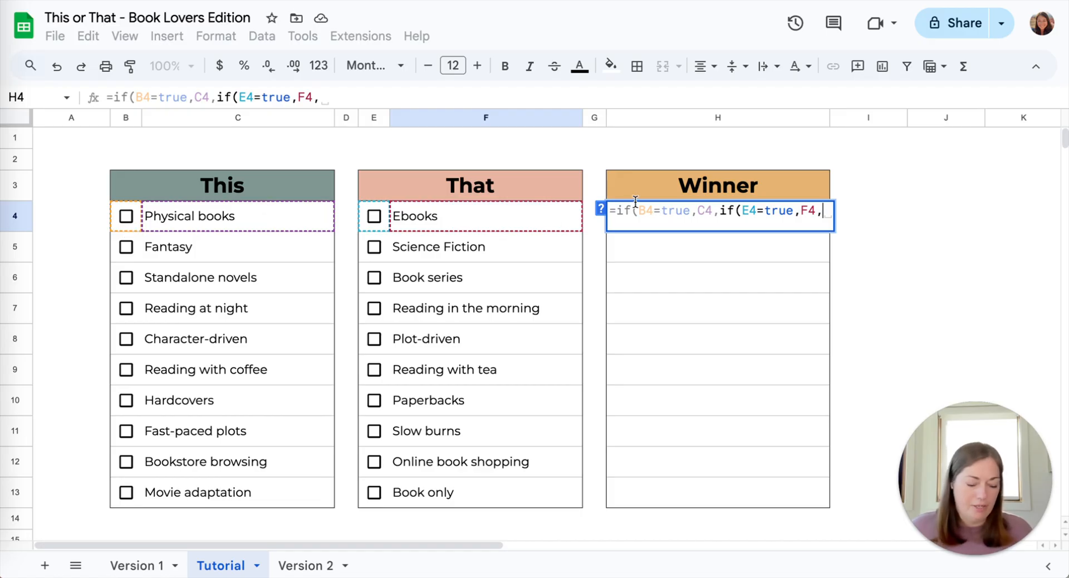
type("\"\"")
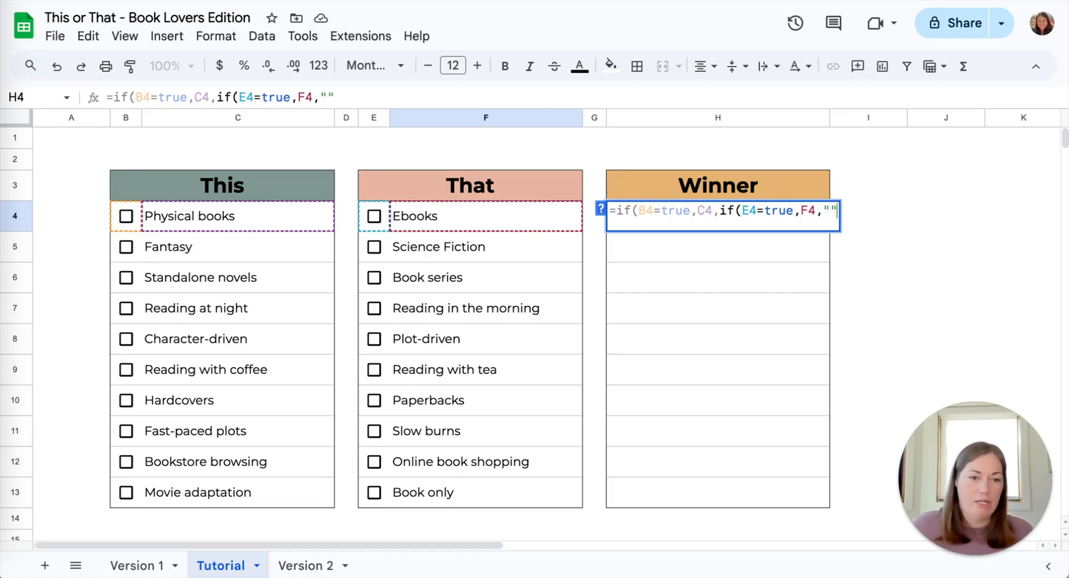
type("\")")
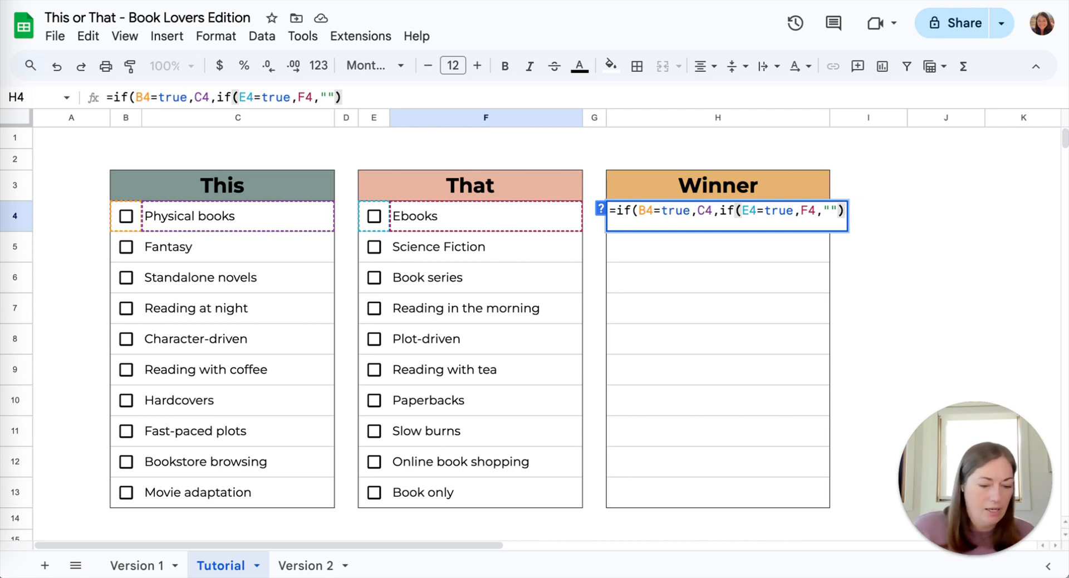
type(")")
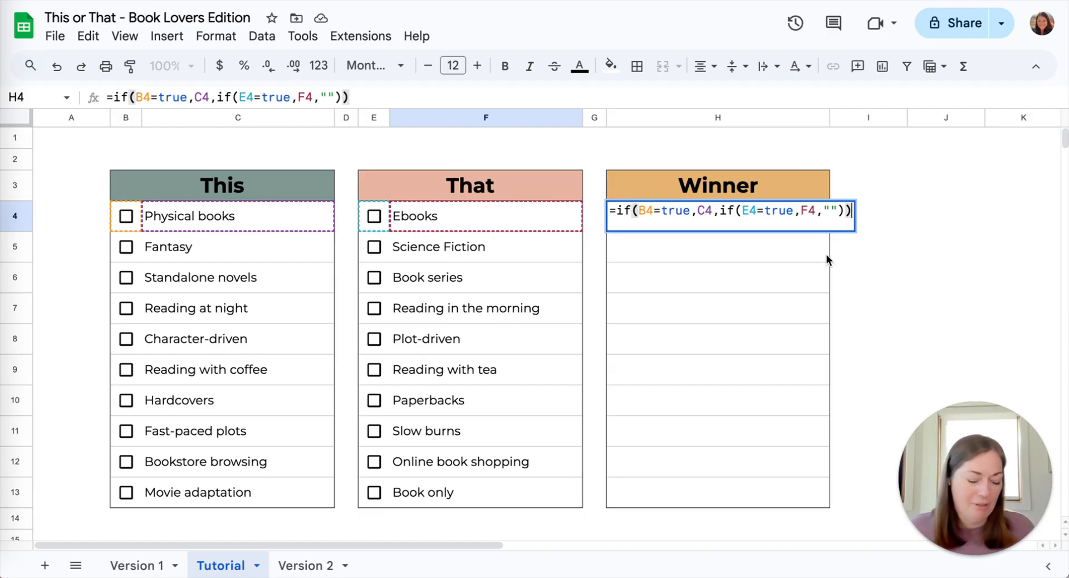
key("Return")
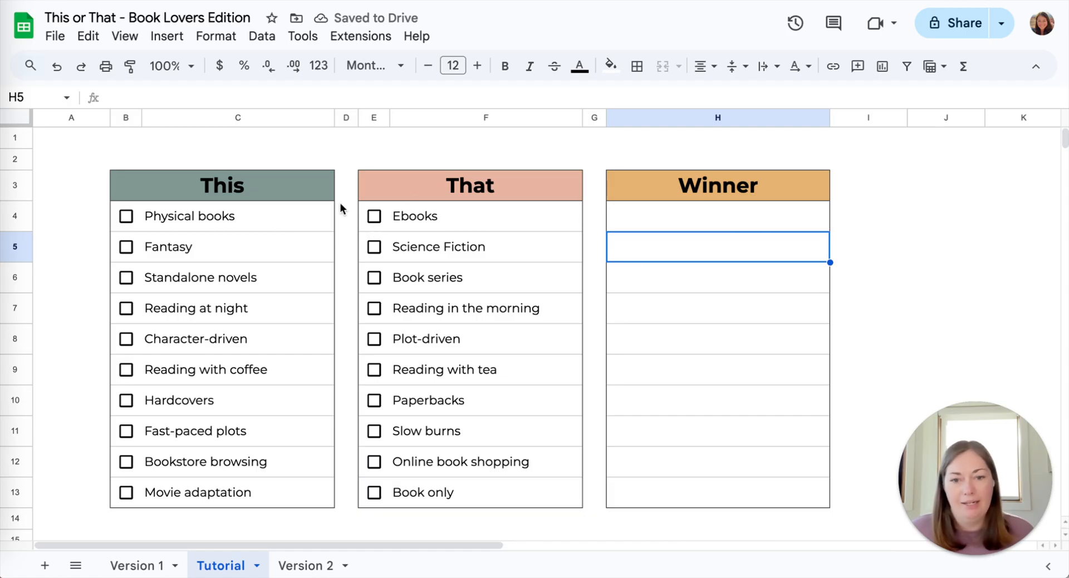
Test the first Winner formula by ticking and clearing the Ebooks checkbox, followed by the Physical books checkbox.
left_click(374, 216)
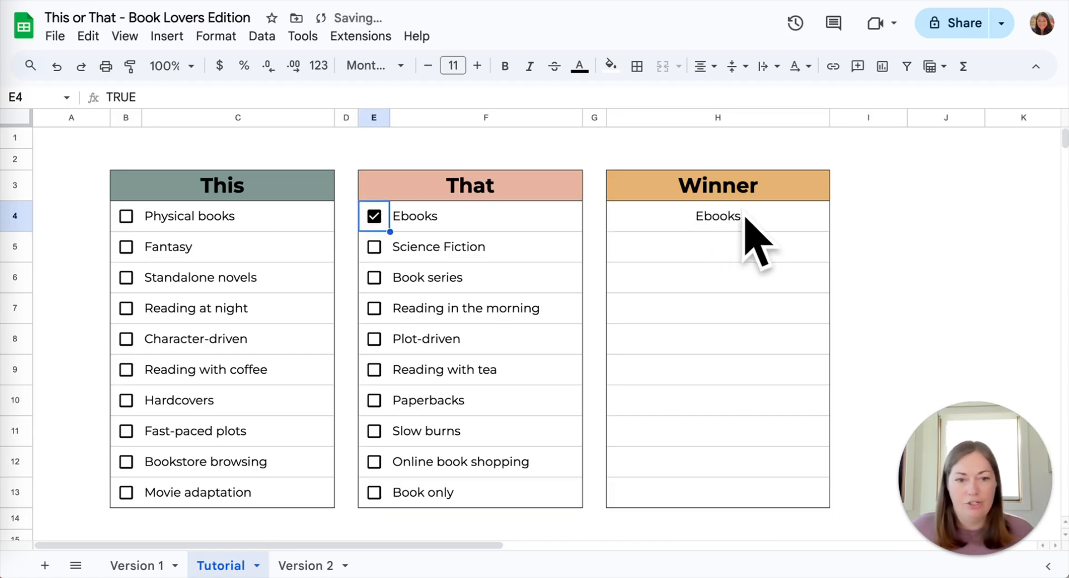
left_click(368, 219)
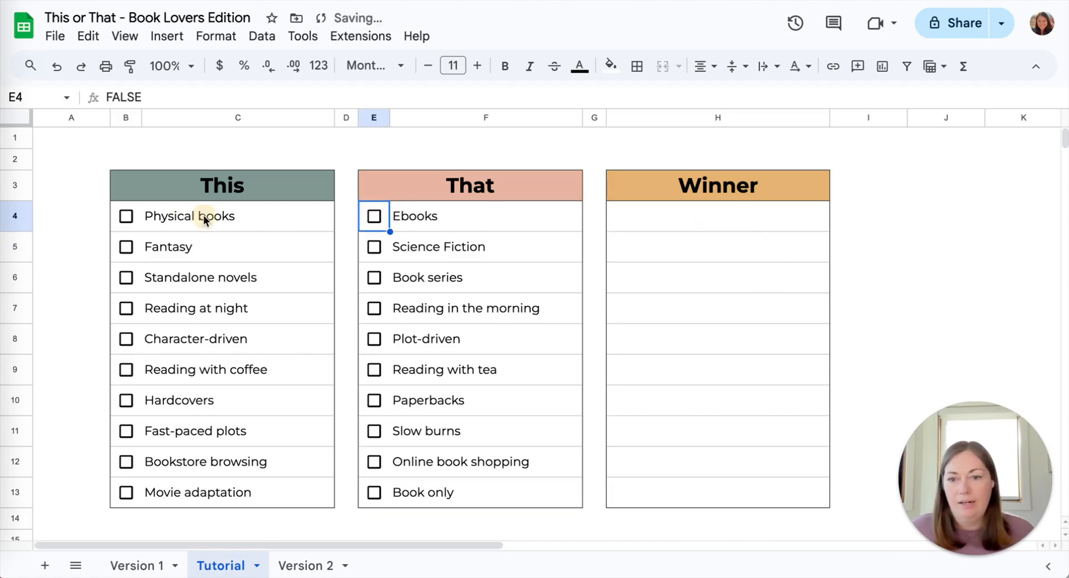
left_click(126, 219)
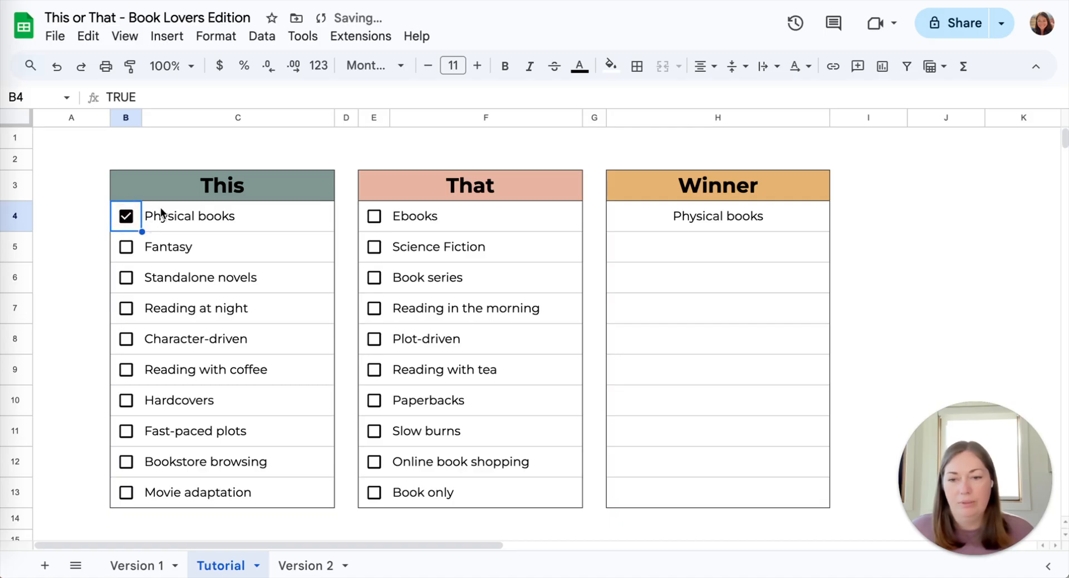
left_click(126, 219)
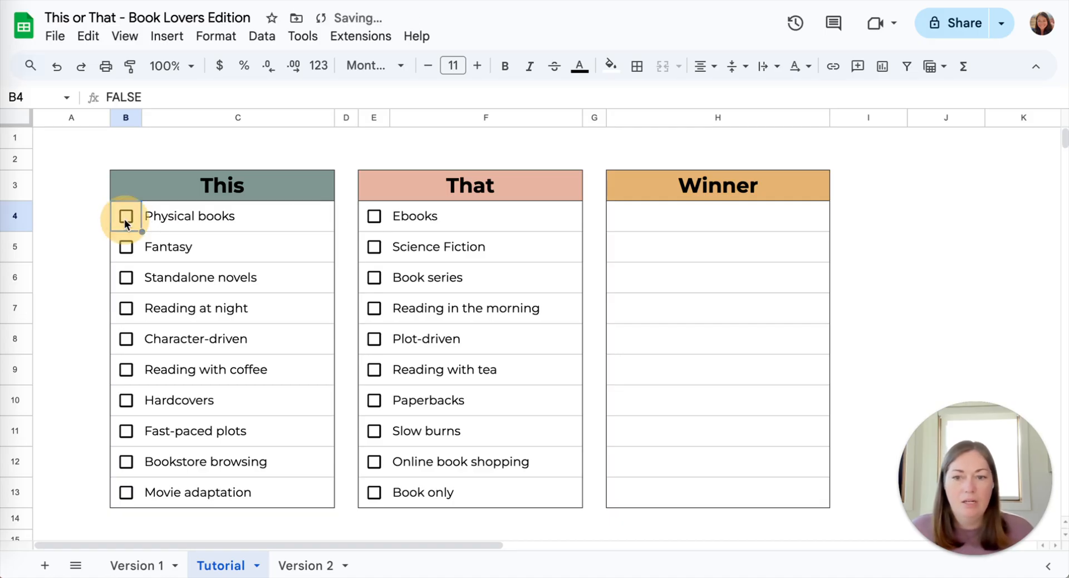
Fill the H4 formula down through H13 and recolor the range's inner horizontal borders gray.
left_click(724, 226)
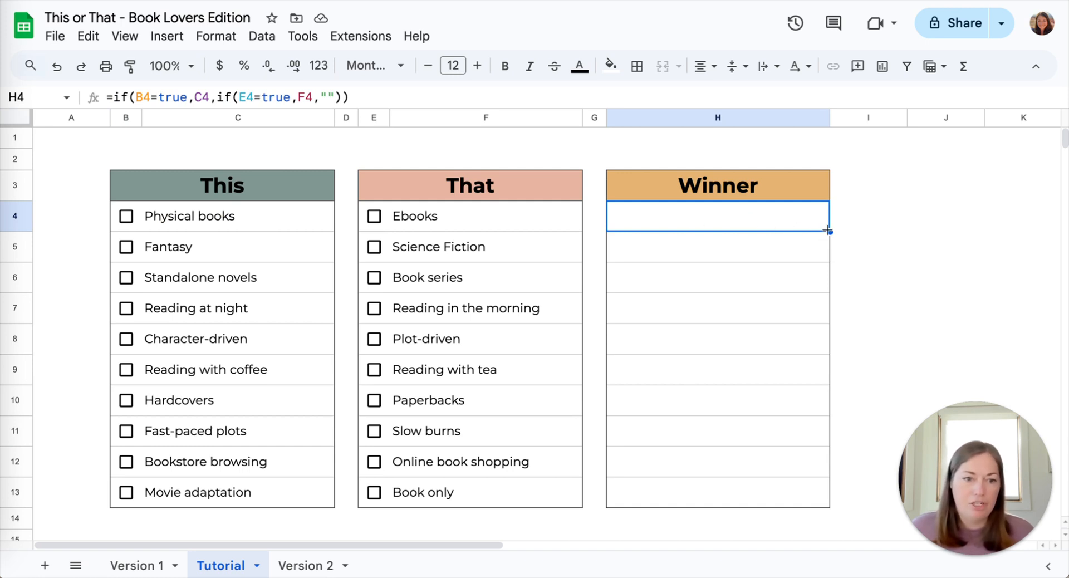
left_click_drag(830, 231, 830, 501)
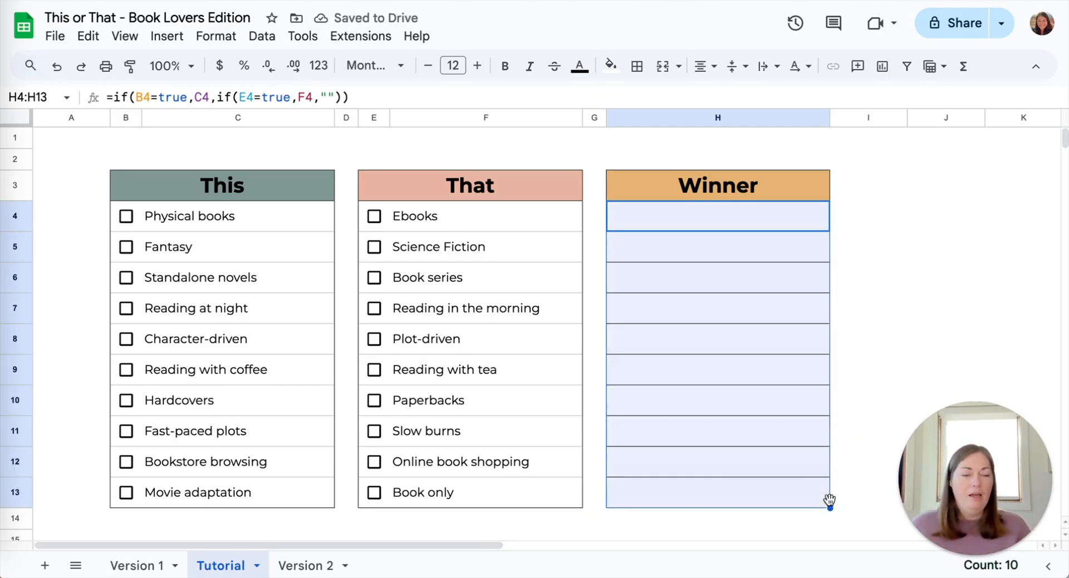
left_click(637, 65)
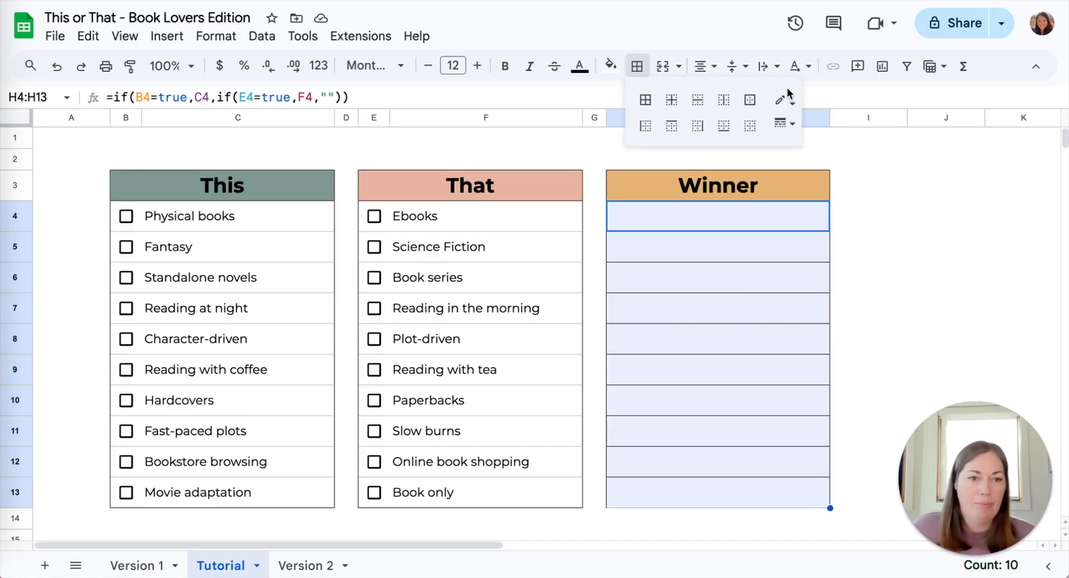
left_click(782, 101)
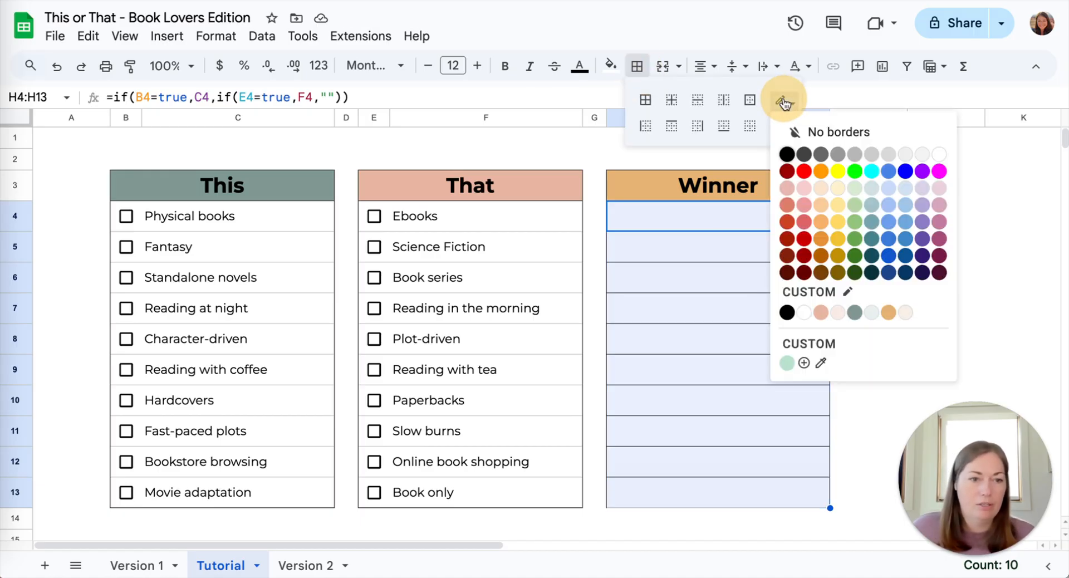
left_click(872, 154)
left_click(697, 100)
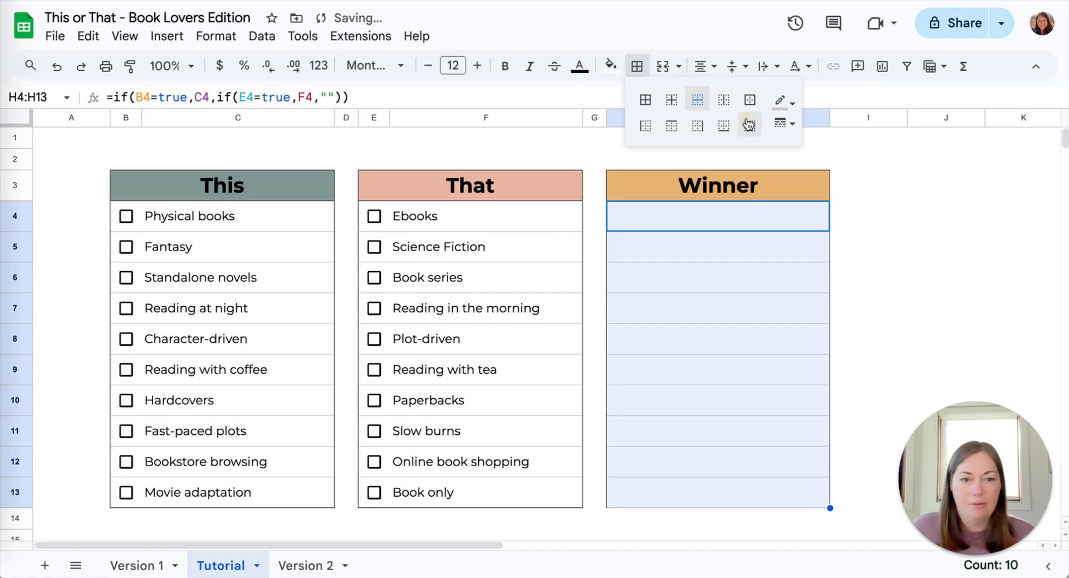
left_click(884, 238)
Apply a black bottom border to cell H13, the last row of the Winner column.
left_click(698, 496)
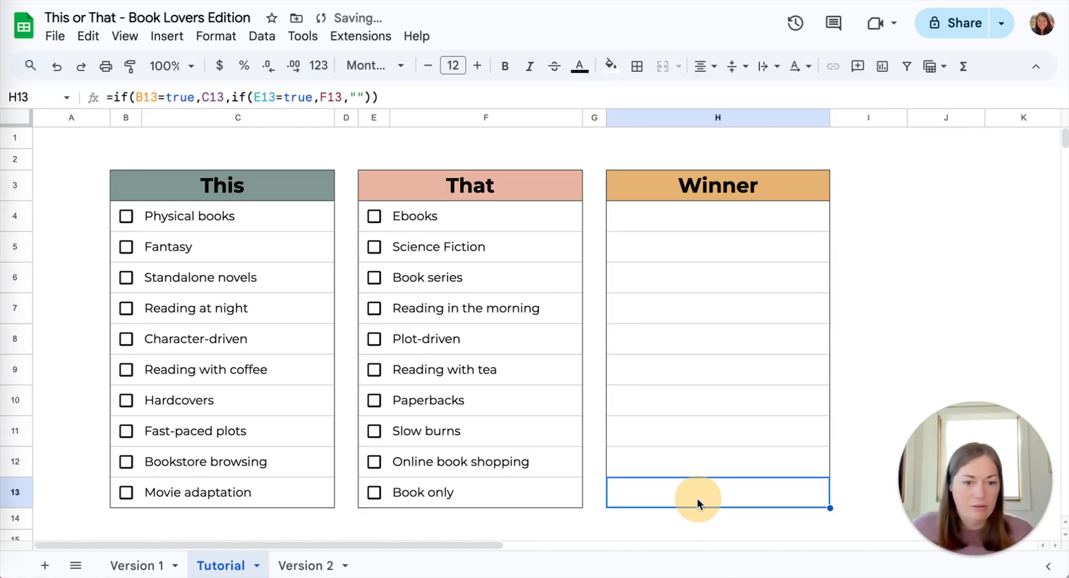
left_click(637, 65)
left_click(779, 101)
left_click(803, 162)
left_click(787, 101)
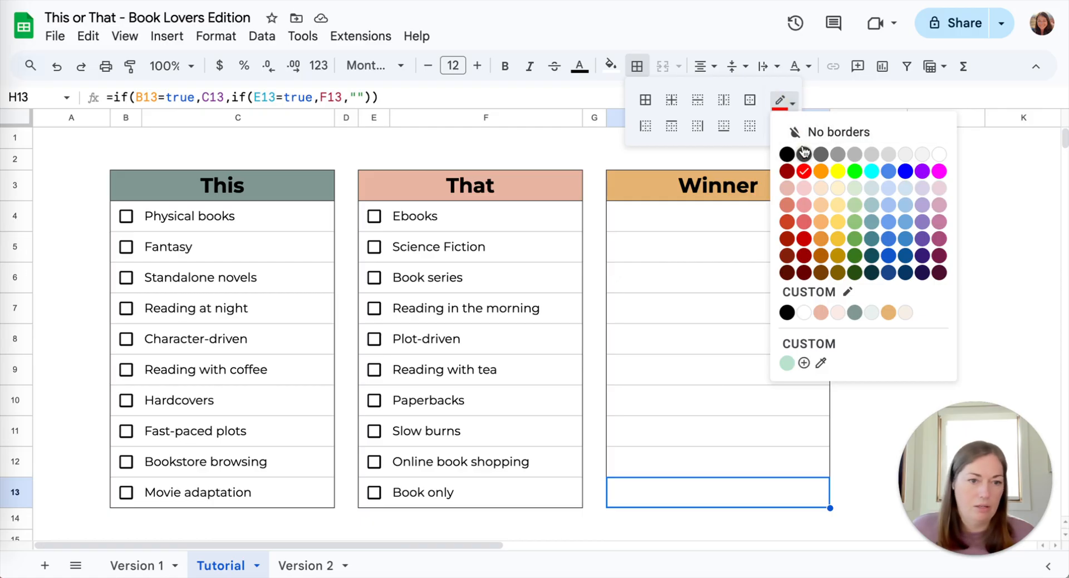
left_click(783, 152)
left_click(723, 127)
left_click(890, 292)
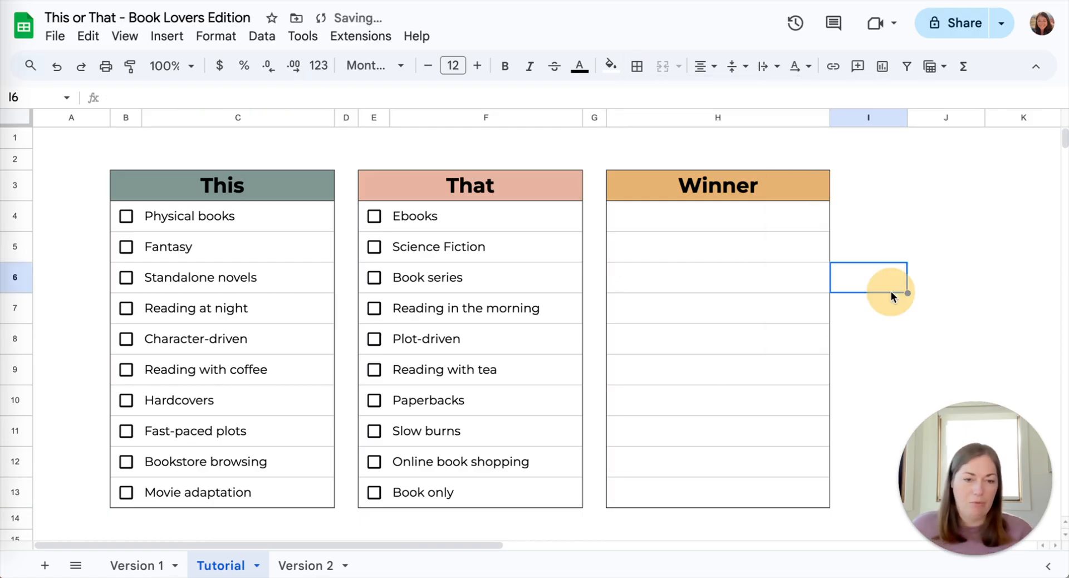
Tick the checkboxes for Ebooks, Fantasy, Book series, Reading at night and Plot-driven to try out the Winner formulas.
left_click(373, 217)
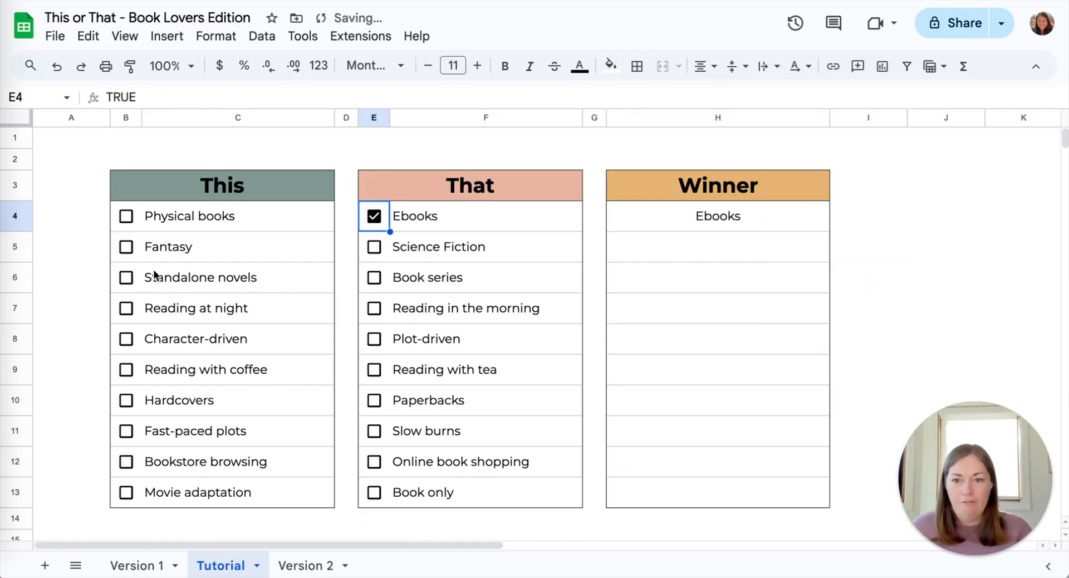
left_click(127, 246)
left_click(374, 278)
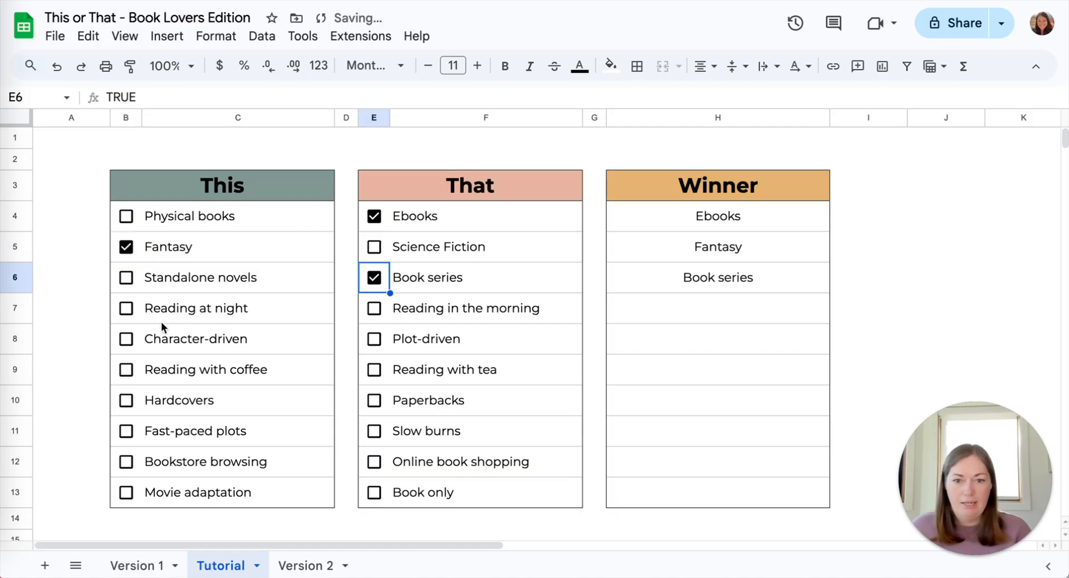
left_click(125, 308)
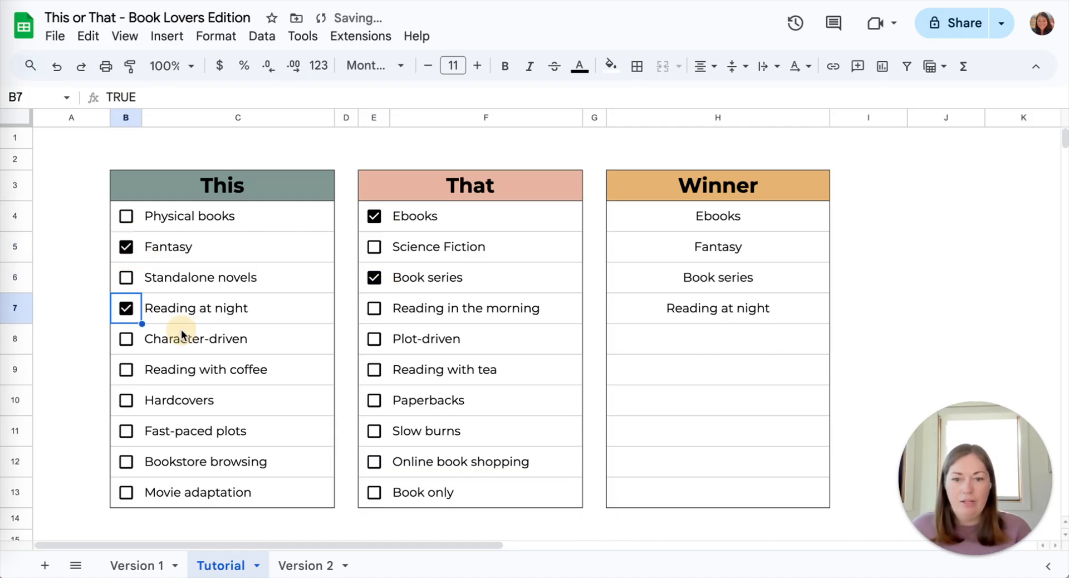
left_click(726, 218)
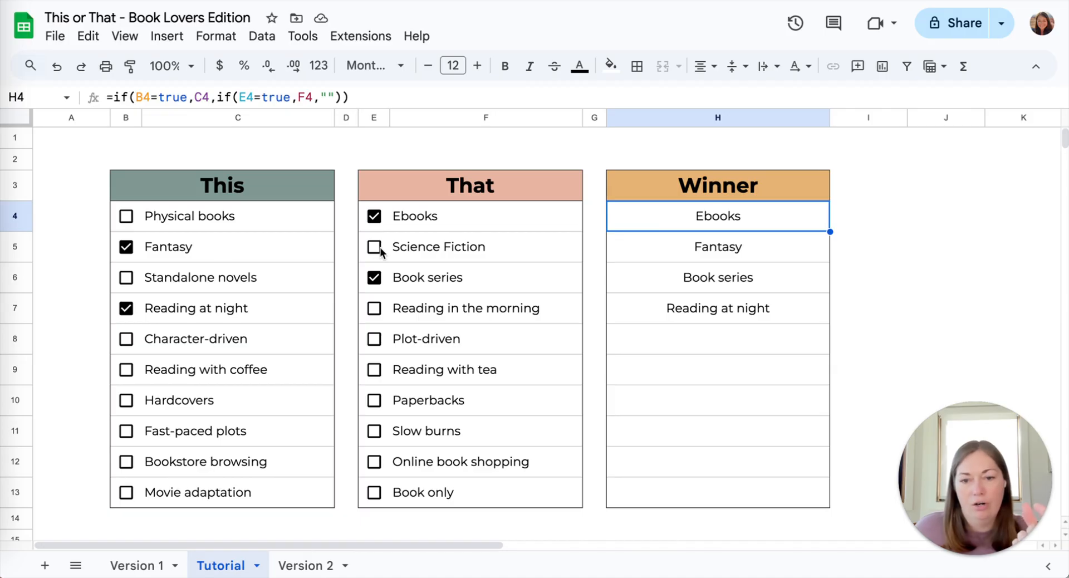
left_click(370, 341)
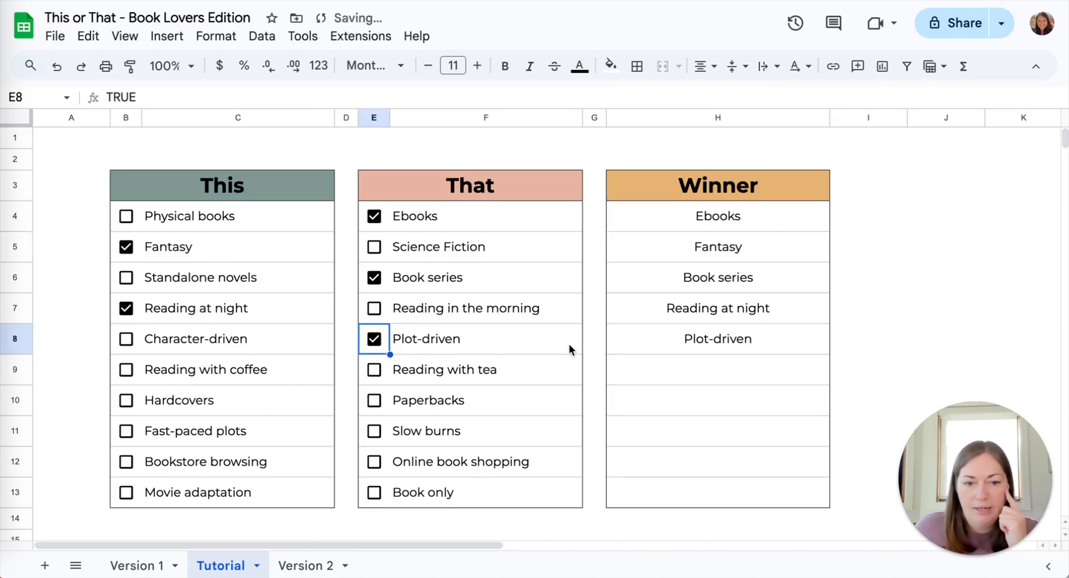
Tick the checkboxes for Reading with tea, Paperbacks, Fast-paced plots, Online book shopping and Movie adaptation.
left_click(373, 369)
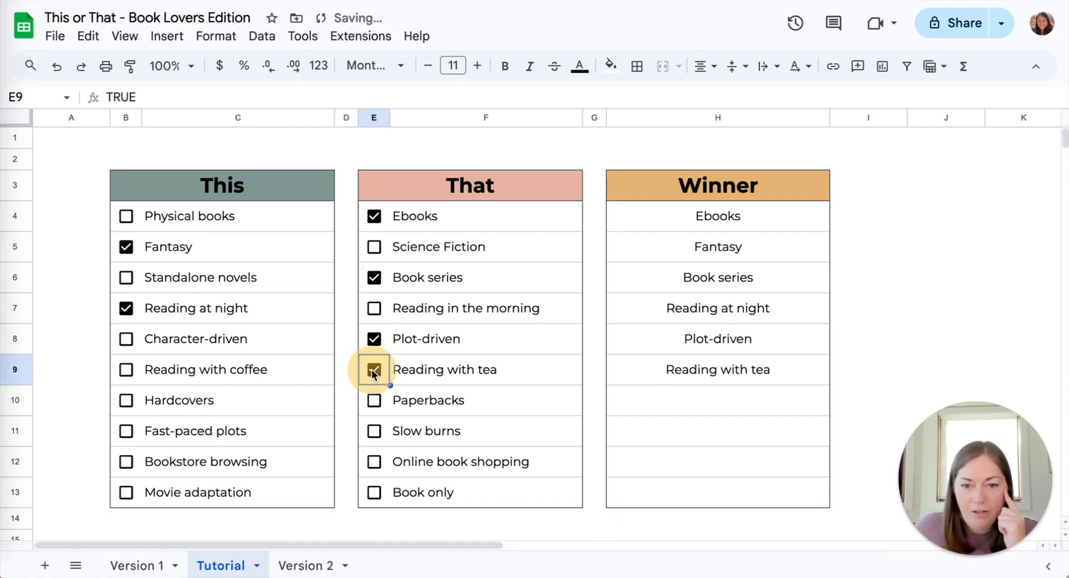
left_click(375, 400)
left_click(125, 431)
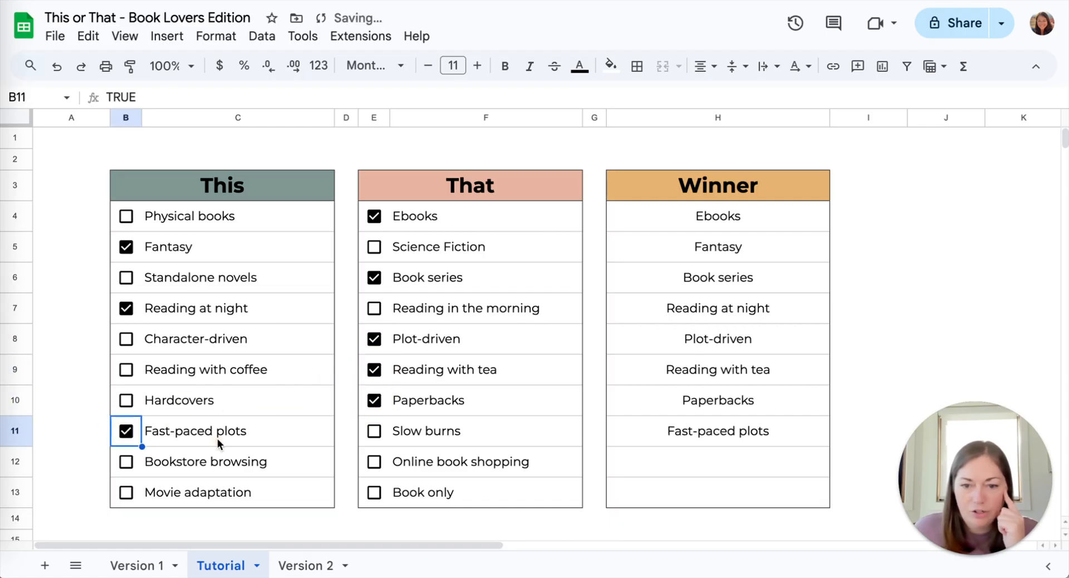
left_click(374, 462)
left_click(127, 494)
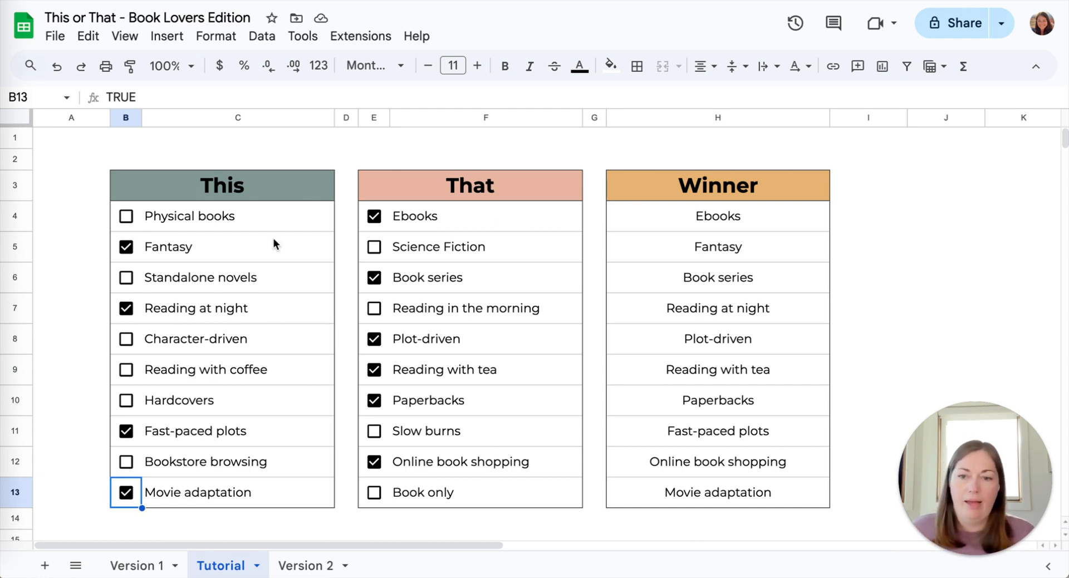
Fill the Winner cells H4:H13 with the custom light beige color.
left_click(736, 212)
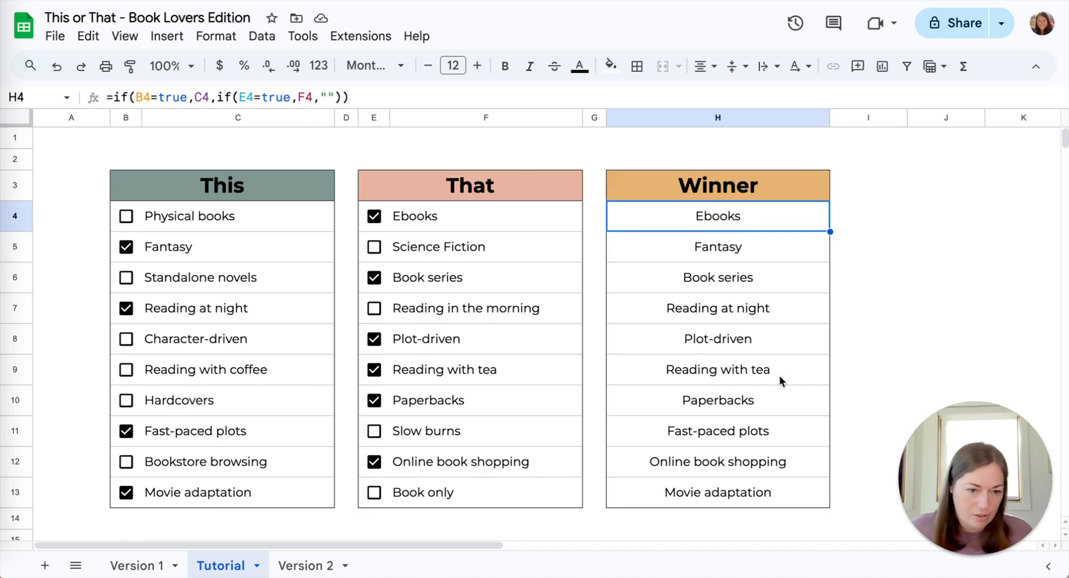
left_click(778, 490, "shift")
left_click(610, 65)
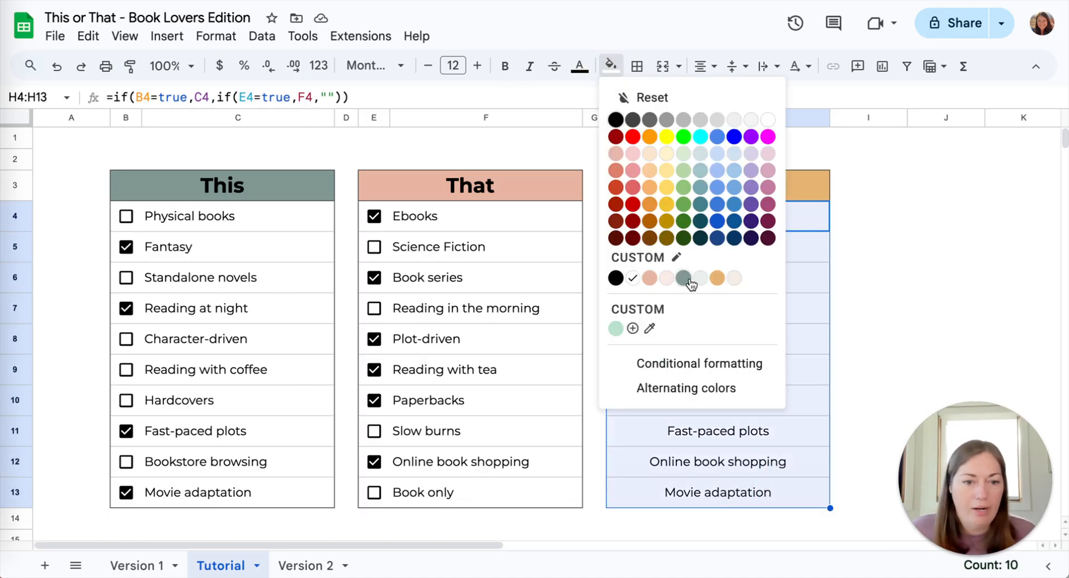
left_click(735, 278)
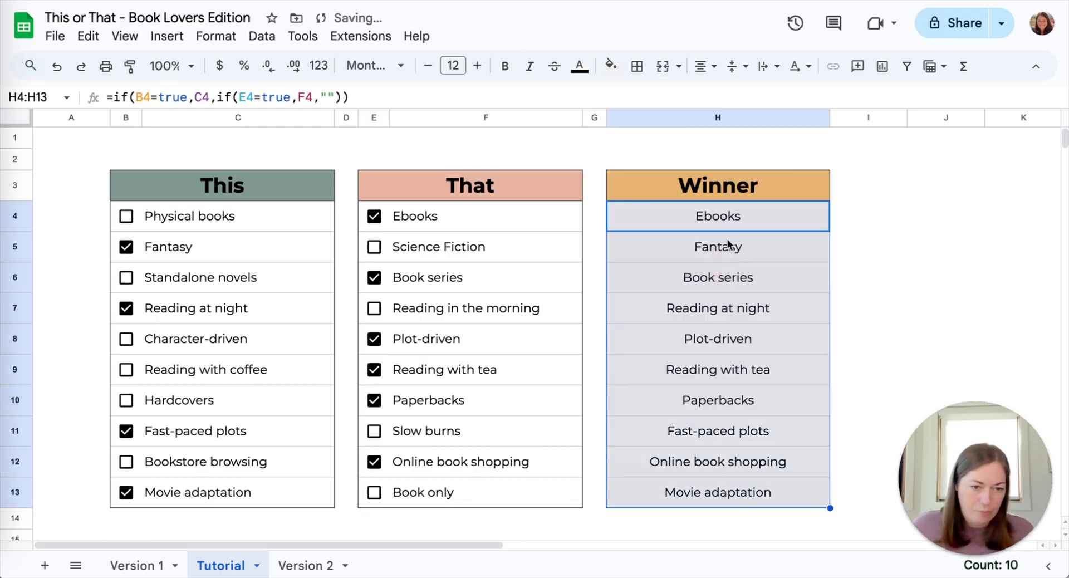
left_click(871, 313)
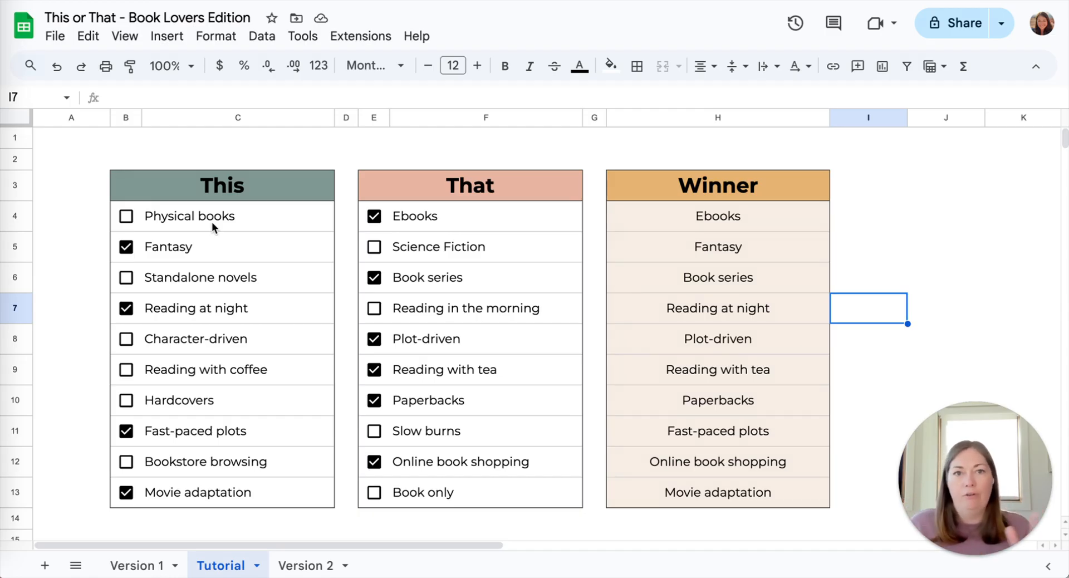
Create a conditional formatting rule for B4:C13 with the custom formula =$B4.
left_click(138, 223)
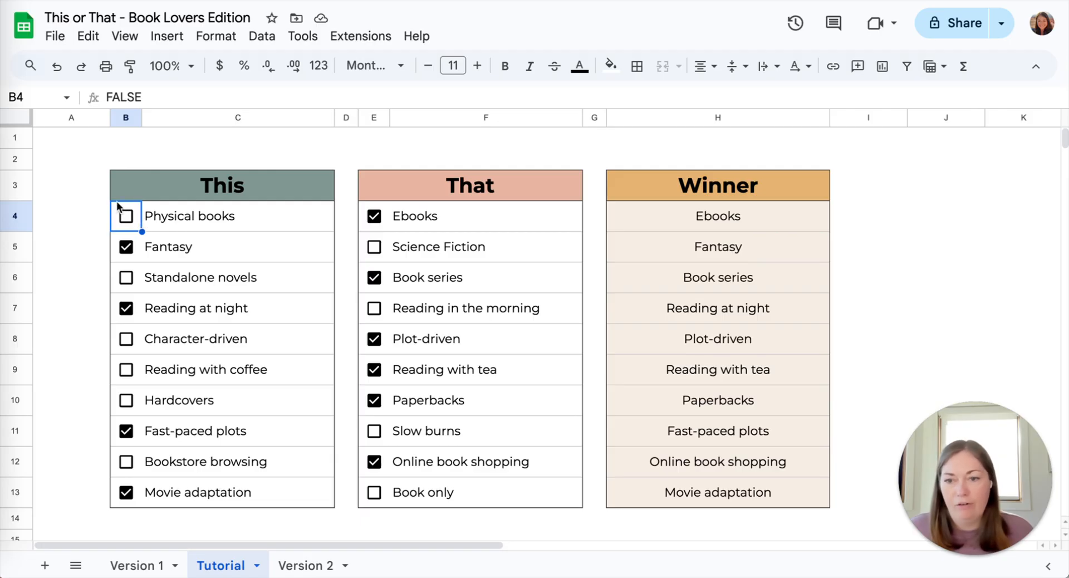
left_click(306, 489, "shift")
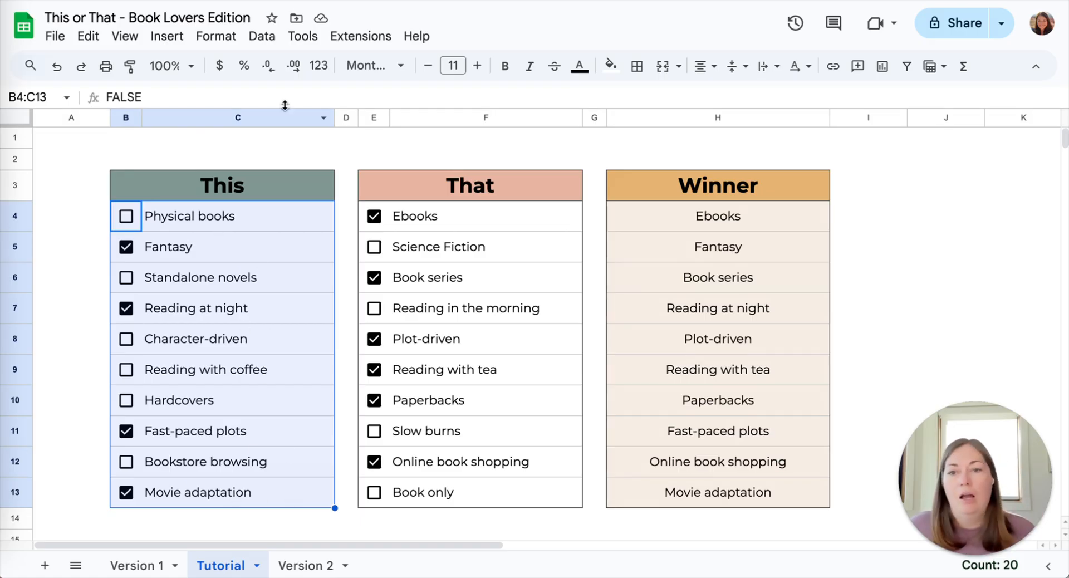
left_click_drag(913, 460, 2, 478)
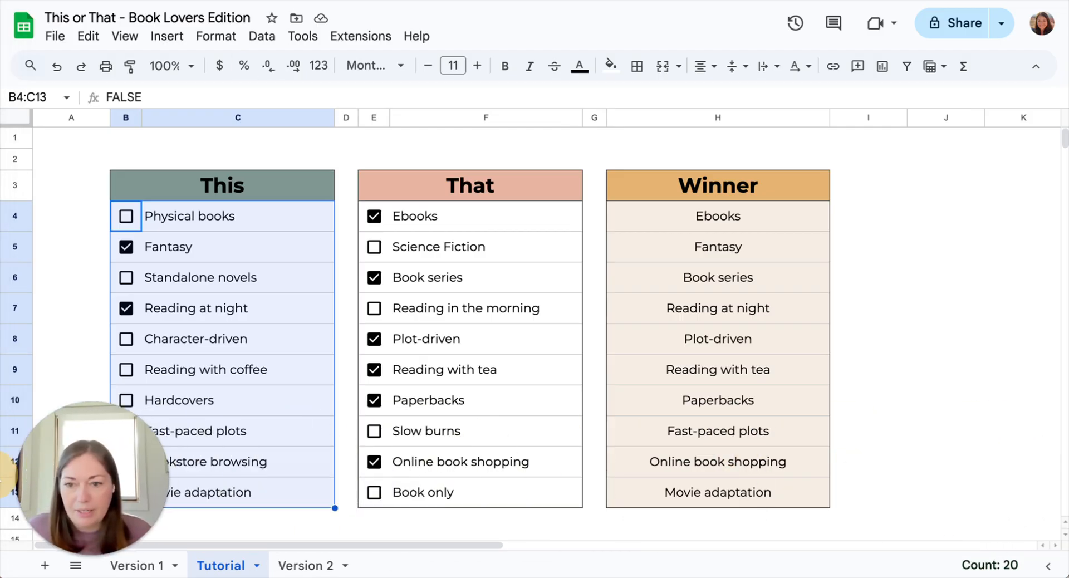
left_click(225, 37)
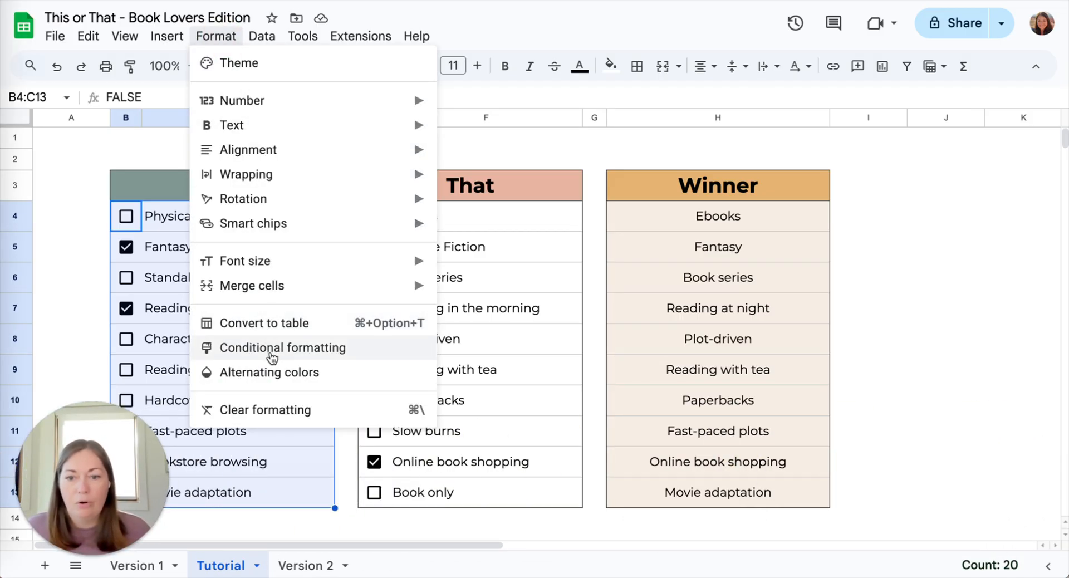
left_click(268, 348)
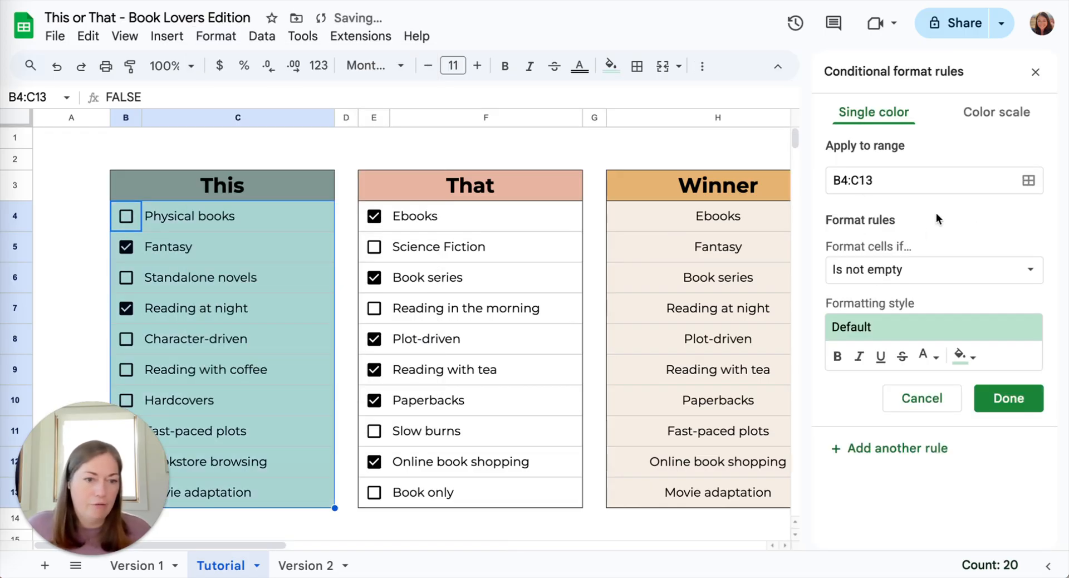
left_click(876, 270)
scroll(890, 453, "down", 3)
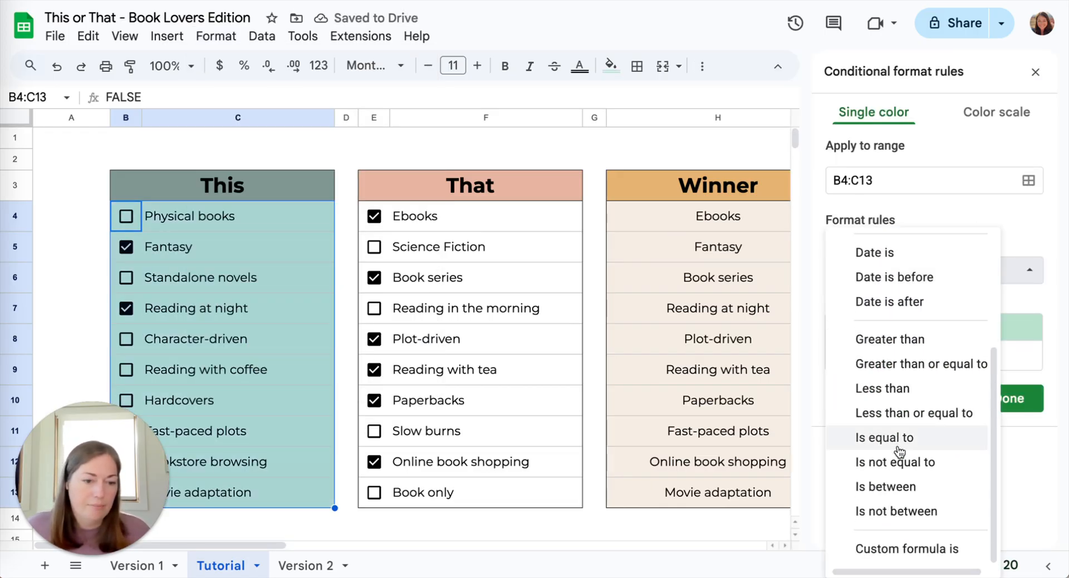
left_click(887, 546)
left_click(867, 310)
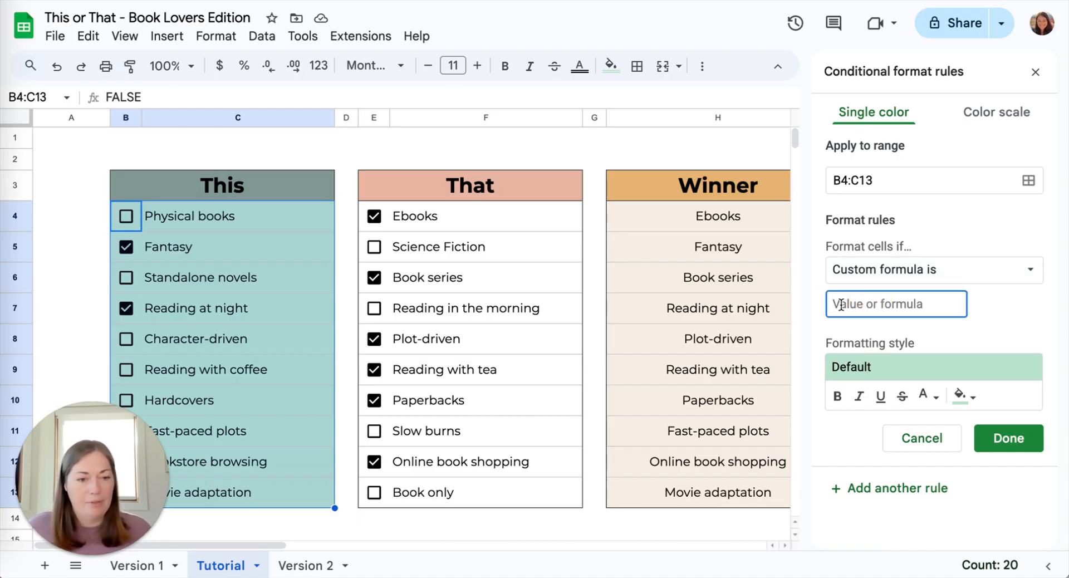
type("=")
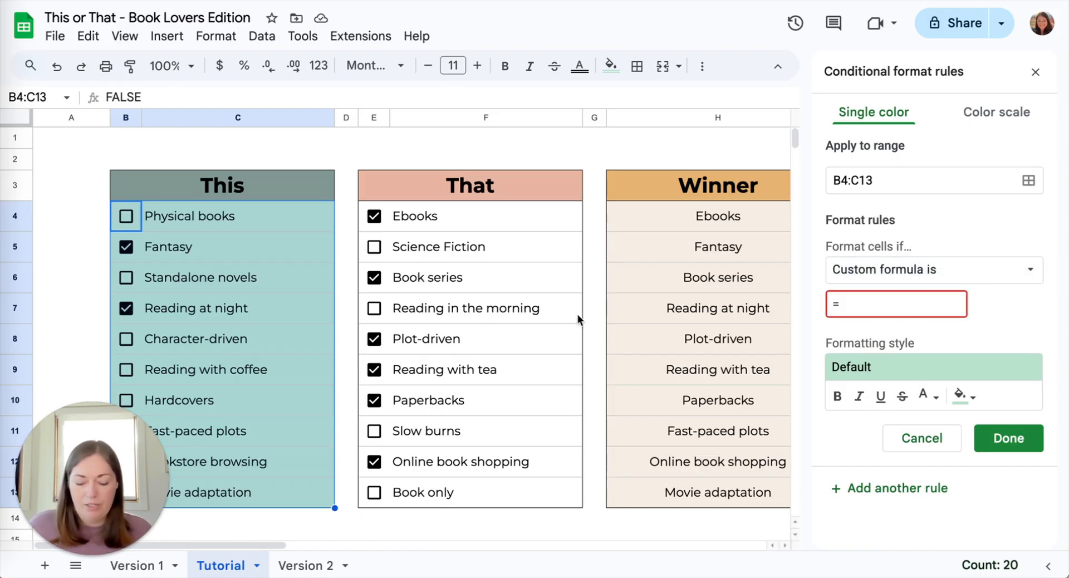
type("$B4")
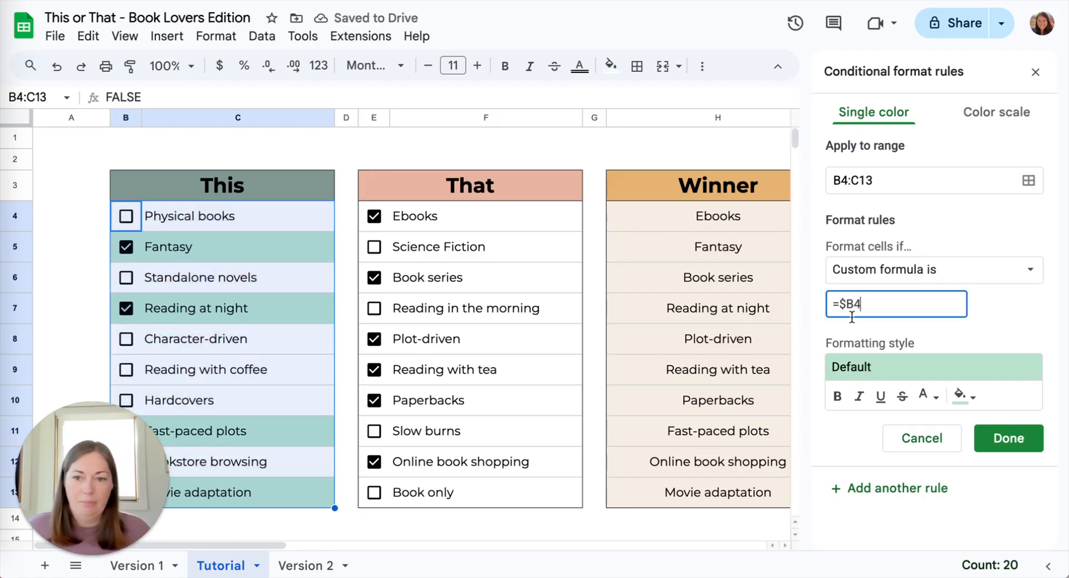
Give the B4:C13 rule the custom pale gray-green fill, save it and close the conditional format rules.
scroll(178, 288, "down", 3)
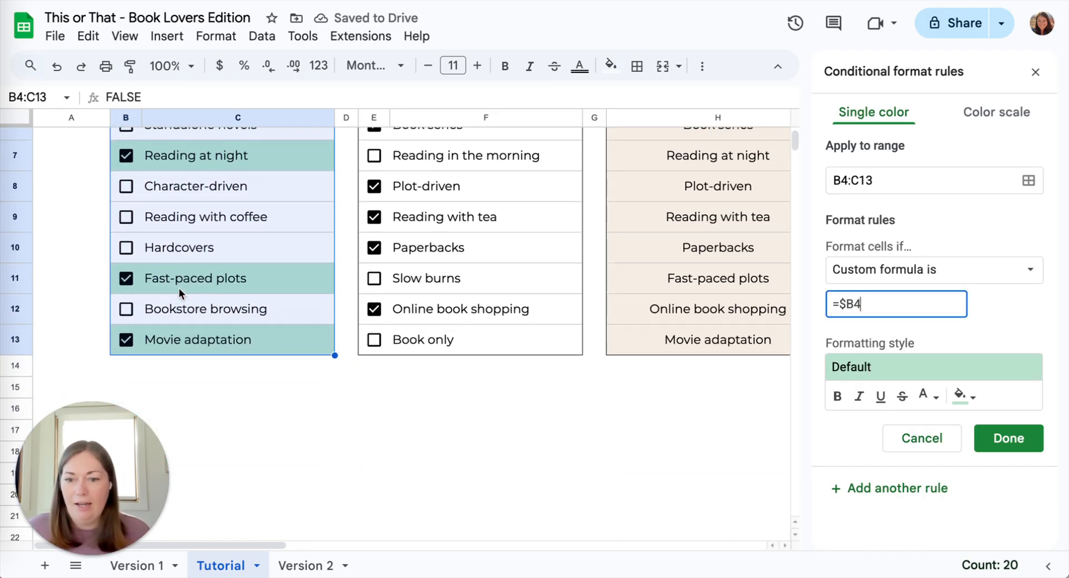
scroll(196, 313, "up", 3)
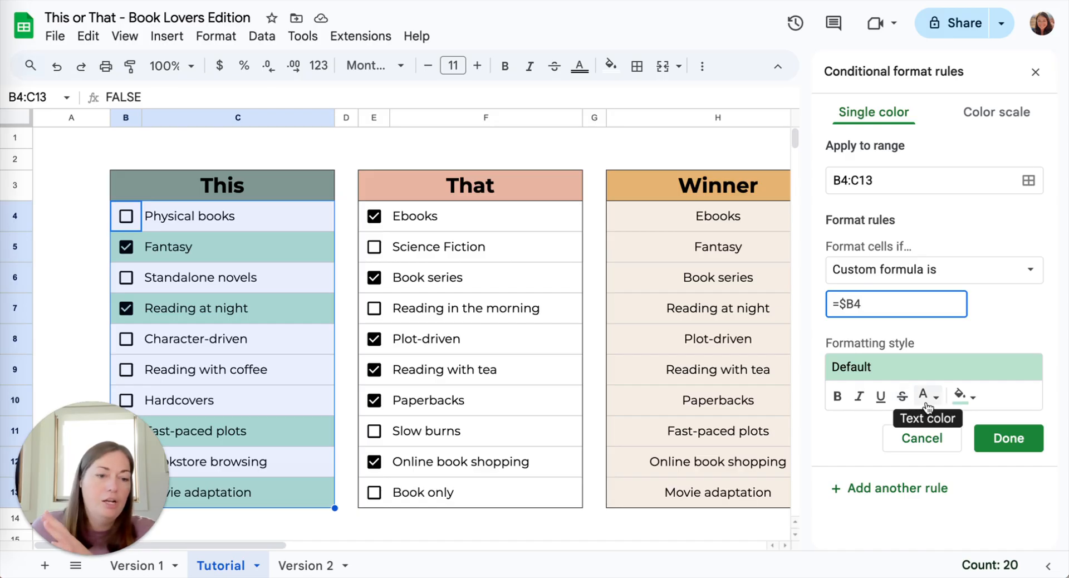
left_click(968, 405)
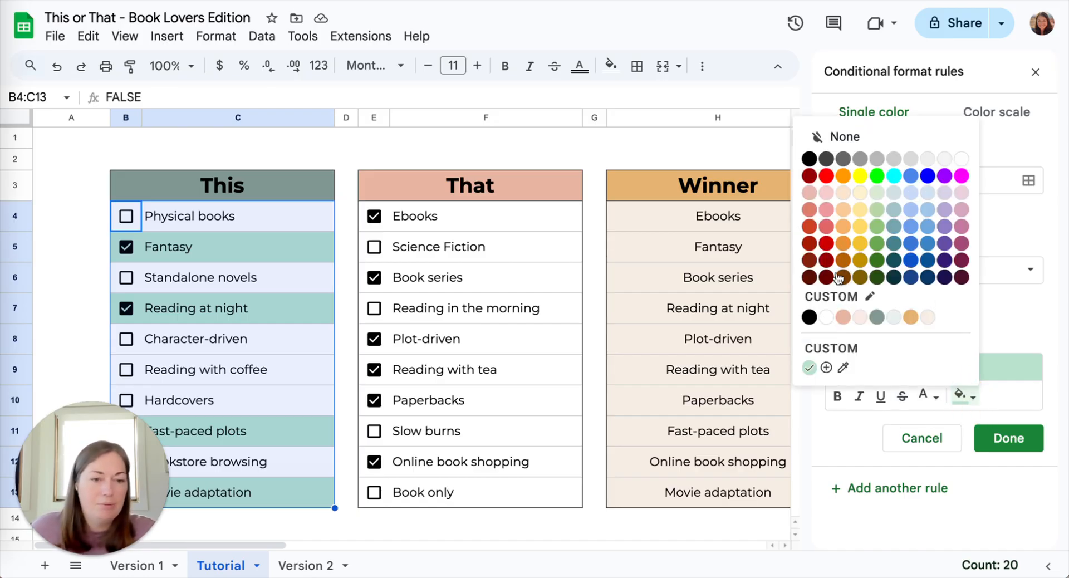
left_click(895, 316)
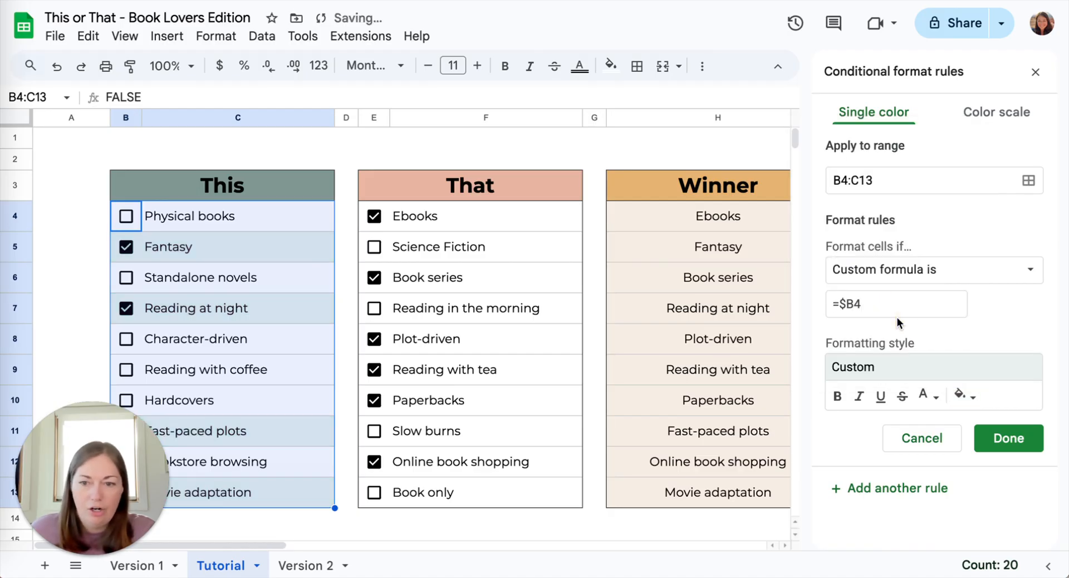
left_click(1006, 438)
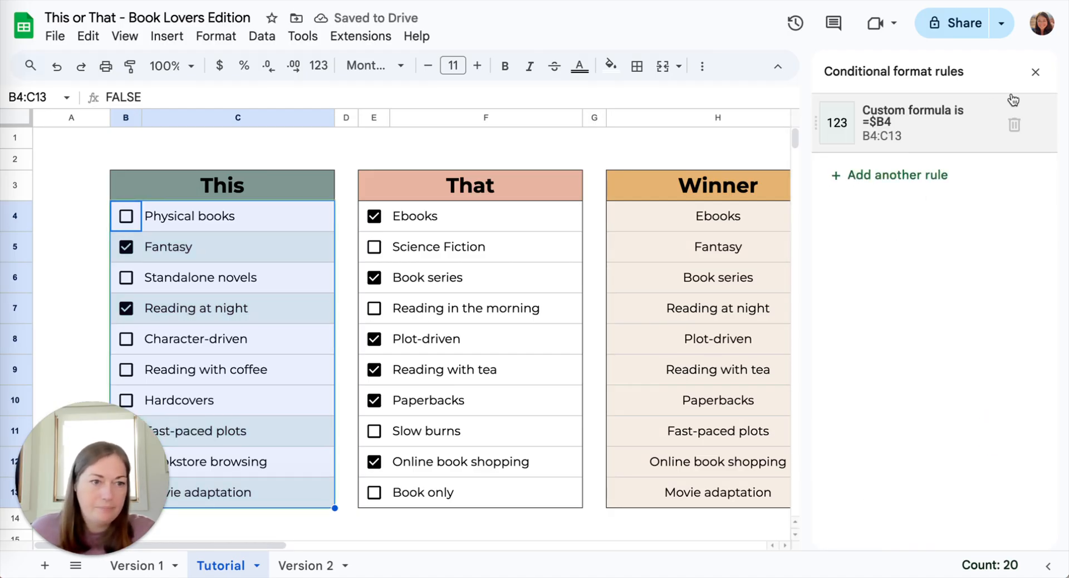
left_click(1034, 72)
left_click(343, 156)
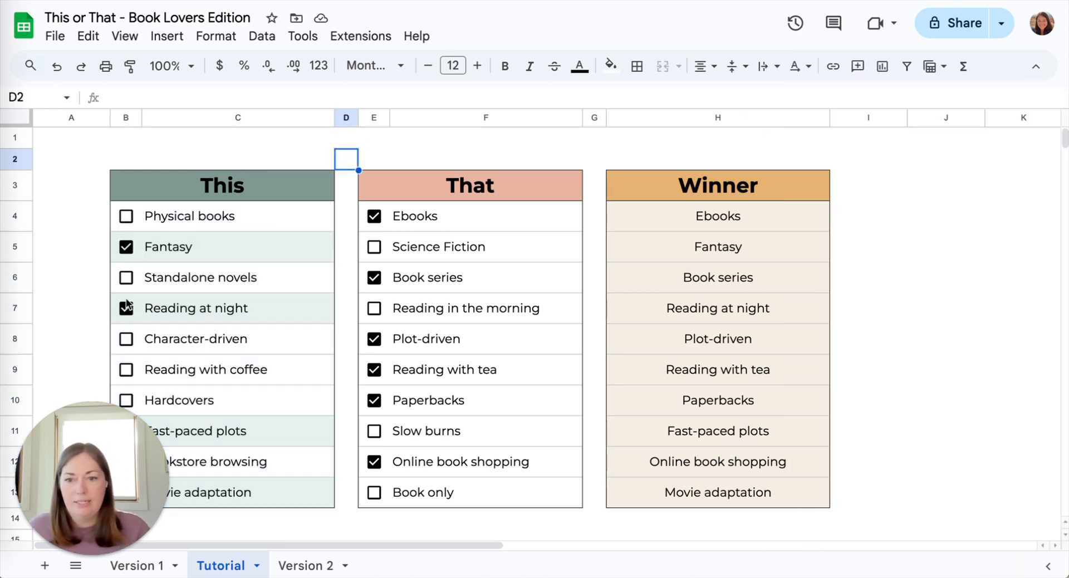
Test the highlighting in row 6 by switching the tick from Book series to Standalone novels and back.
left_click(373, 277)
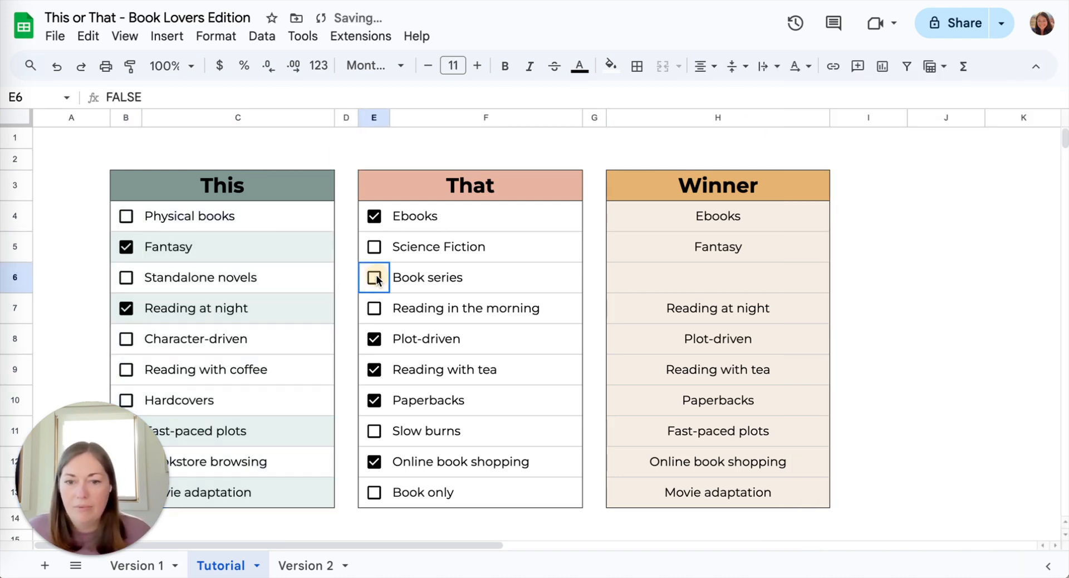
left_click(126, 277)
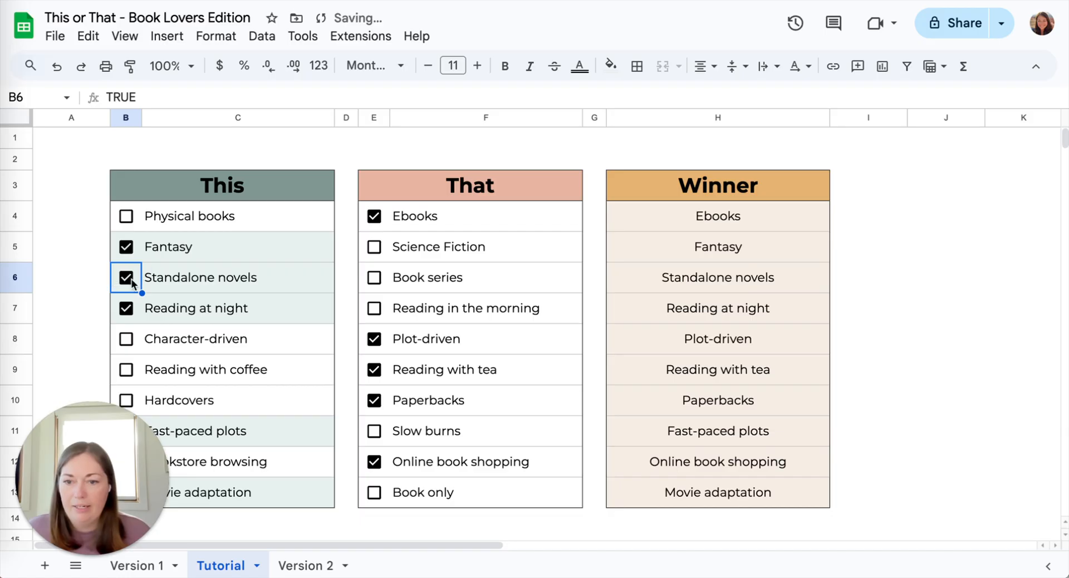
left_click(126, 277)
left_click(374, 278)
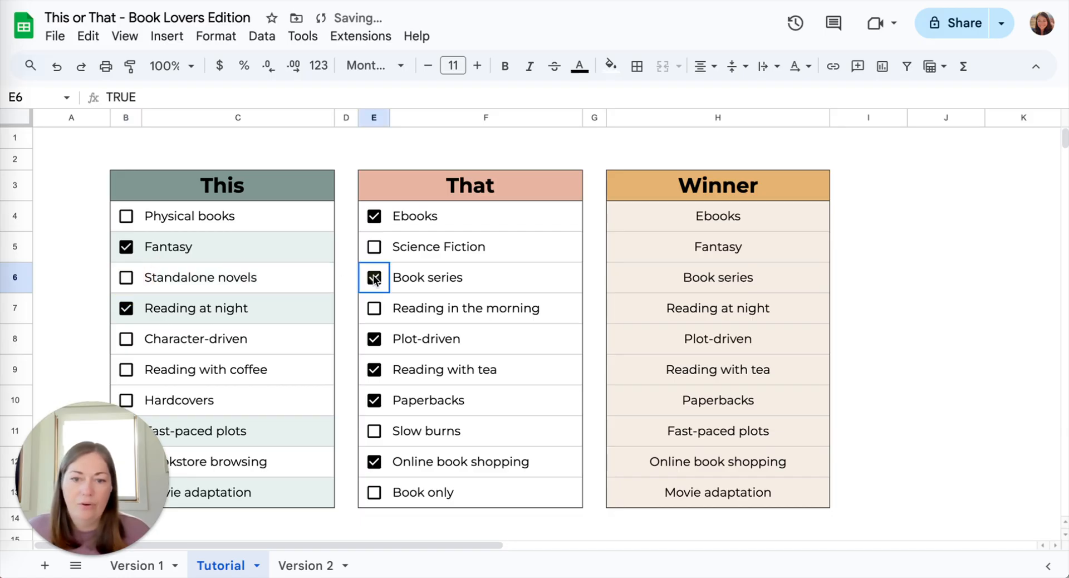
Create a conditional formatting rule for E4:F13 with the custom formula =$E4.
left_click(387, 215)
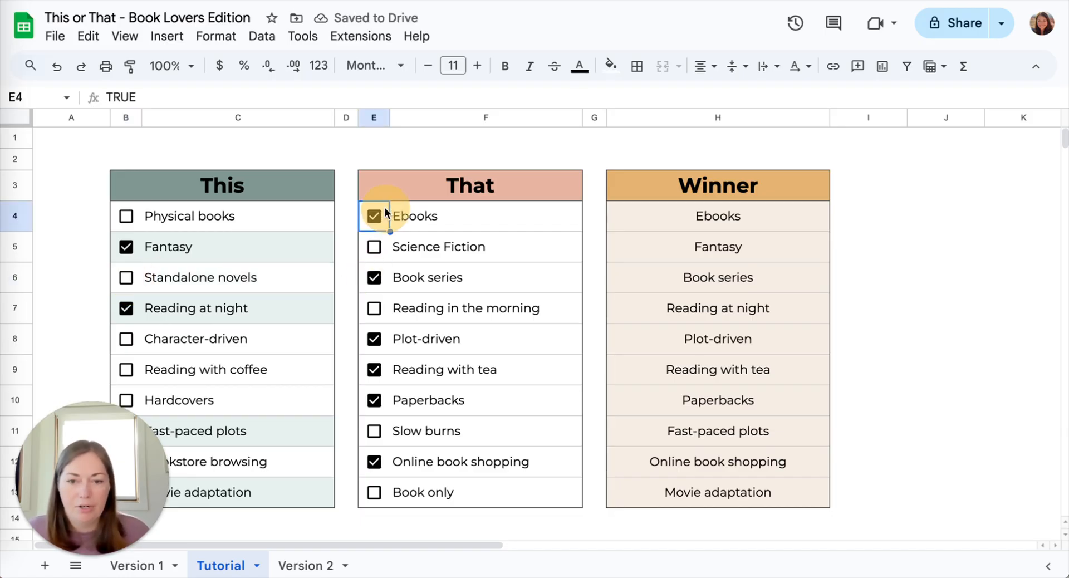
left_click(529, 495, "shift")
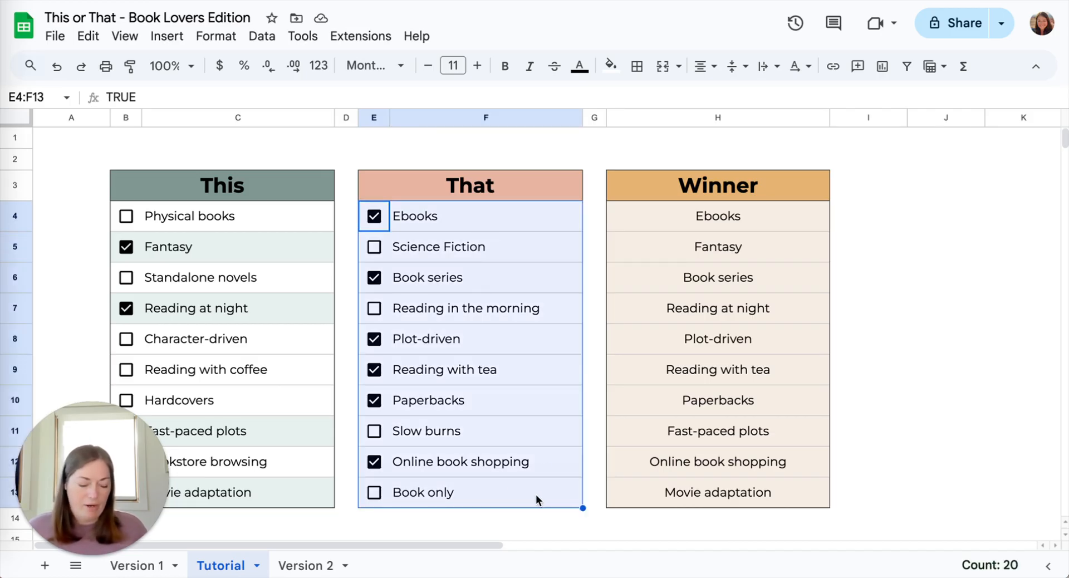
left_click(211, 36)
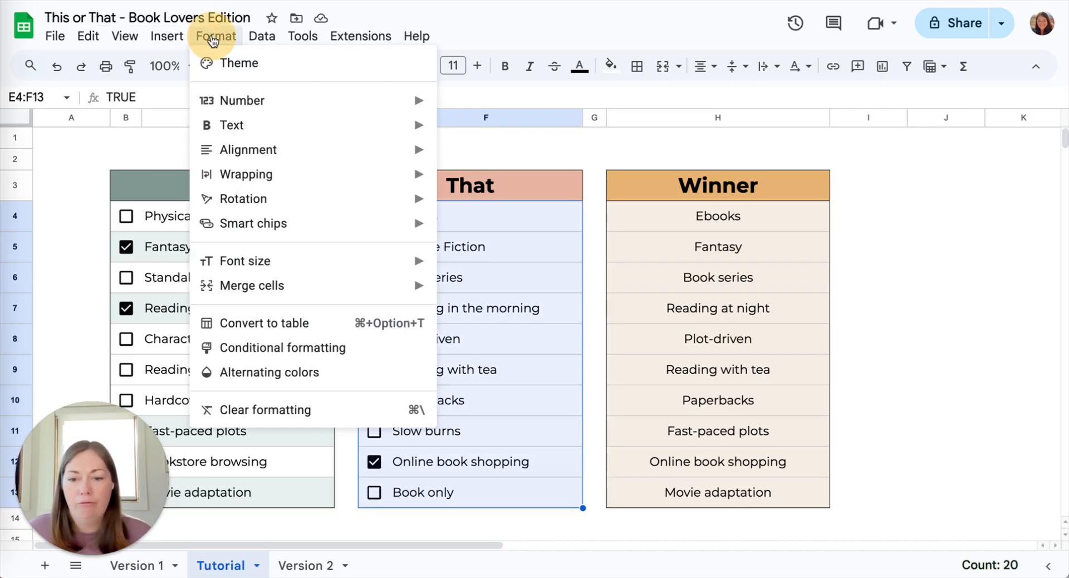
left_click(261, 356)
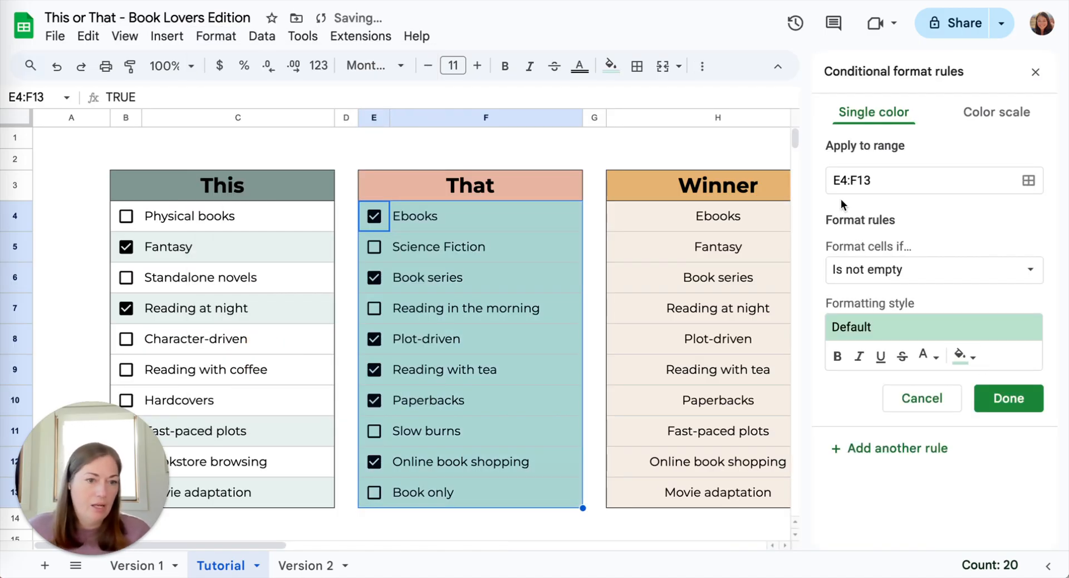
left_click(890, 270)
scroll(902, 439, "down", 3)
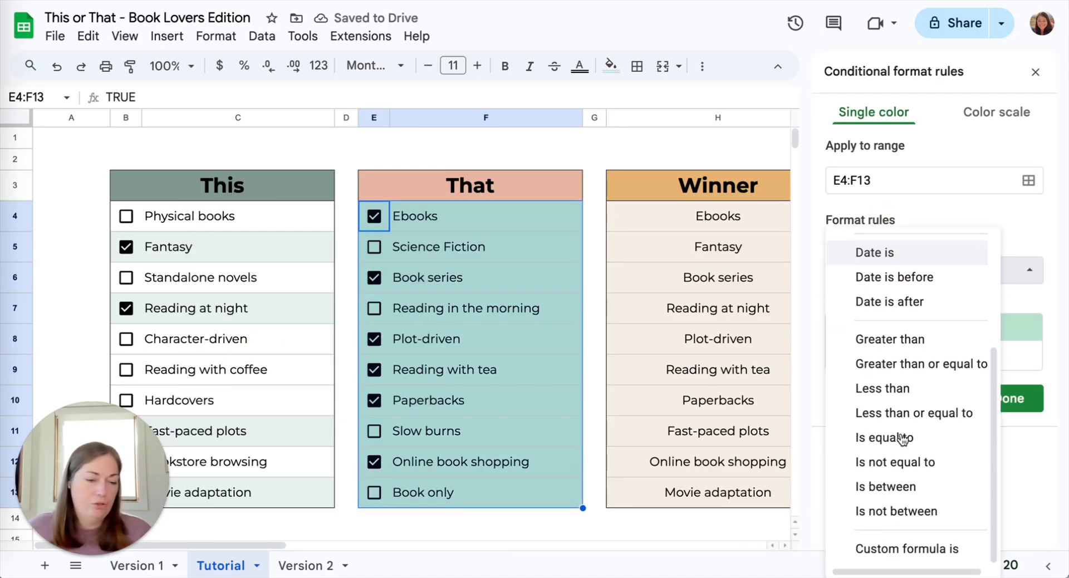
left_click(890, 549)
left_click(879, 304)
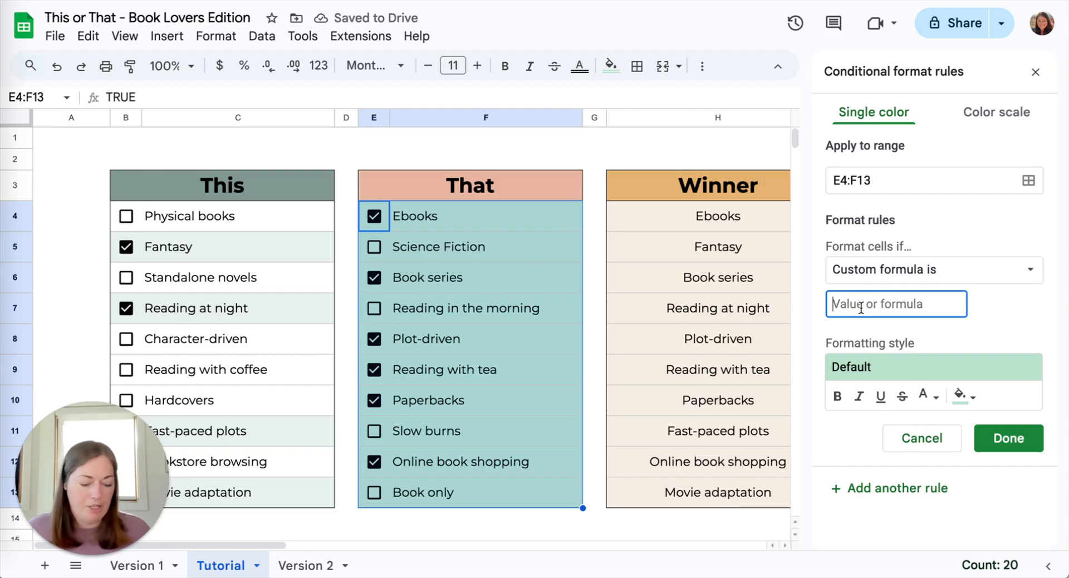
type("=")
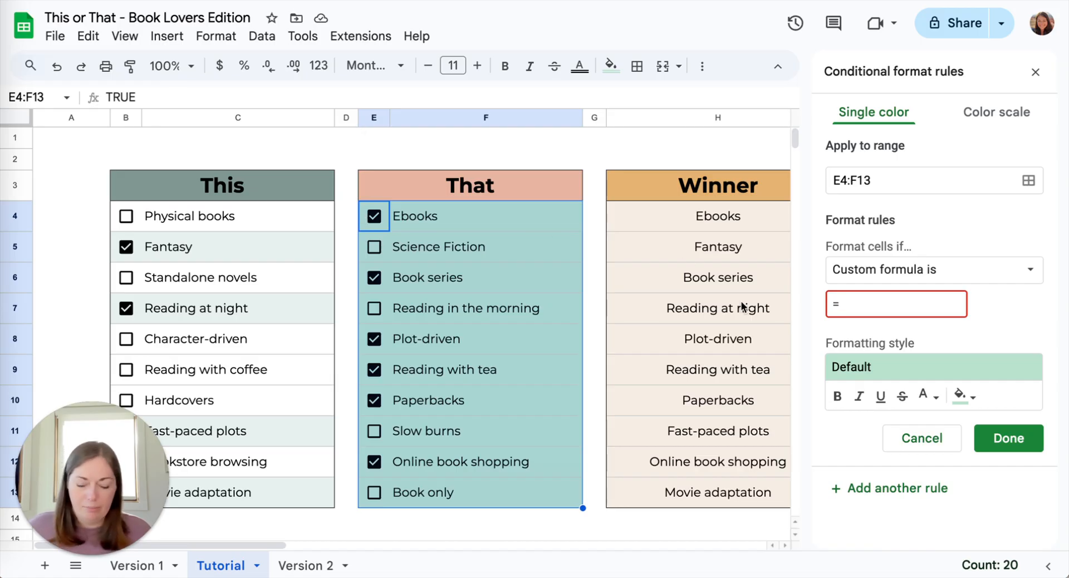
type("$E4")
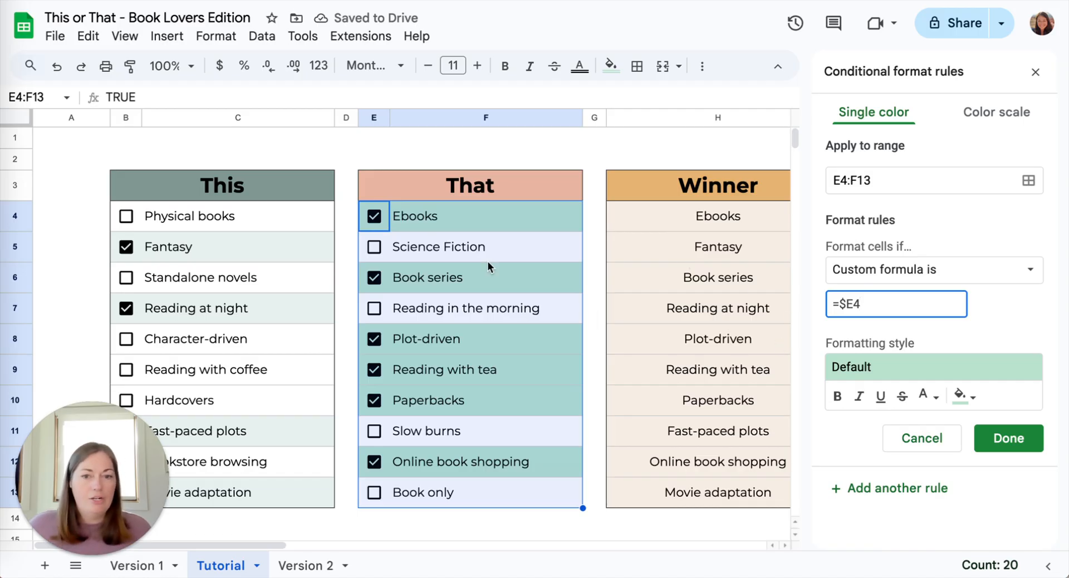
Give the E4:F13 rule the custom pale pink fill and save it.
left_click(964, 396)
left_click(859, 317)
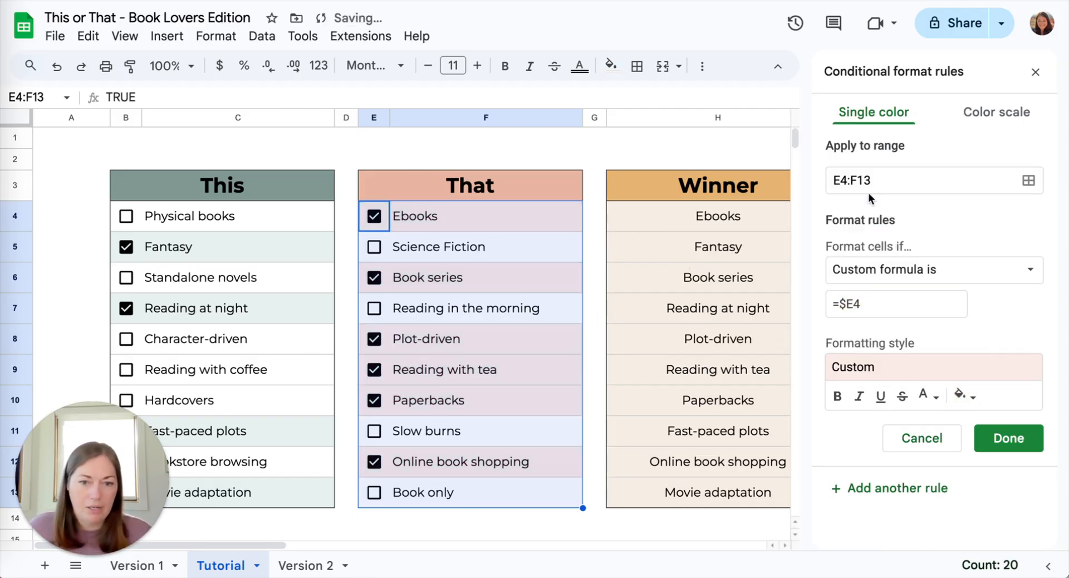
left_click(996, 443)
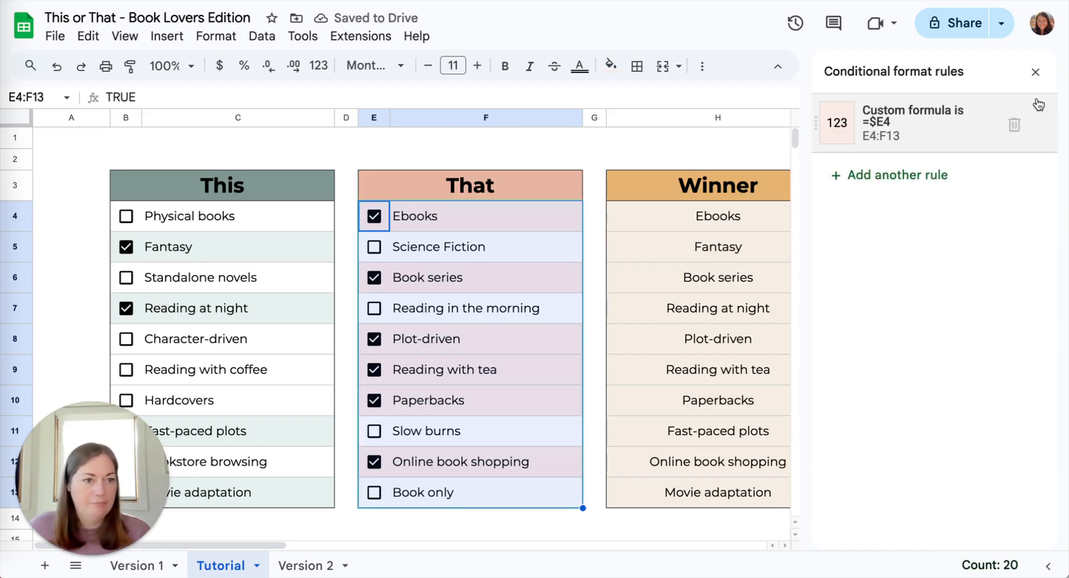
Close the conditional format rules and test row 4 by switching the tick from Ebooks to Physical books and back.
left_click(1035, 72)
left_click(379, 157)
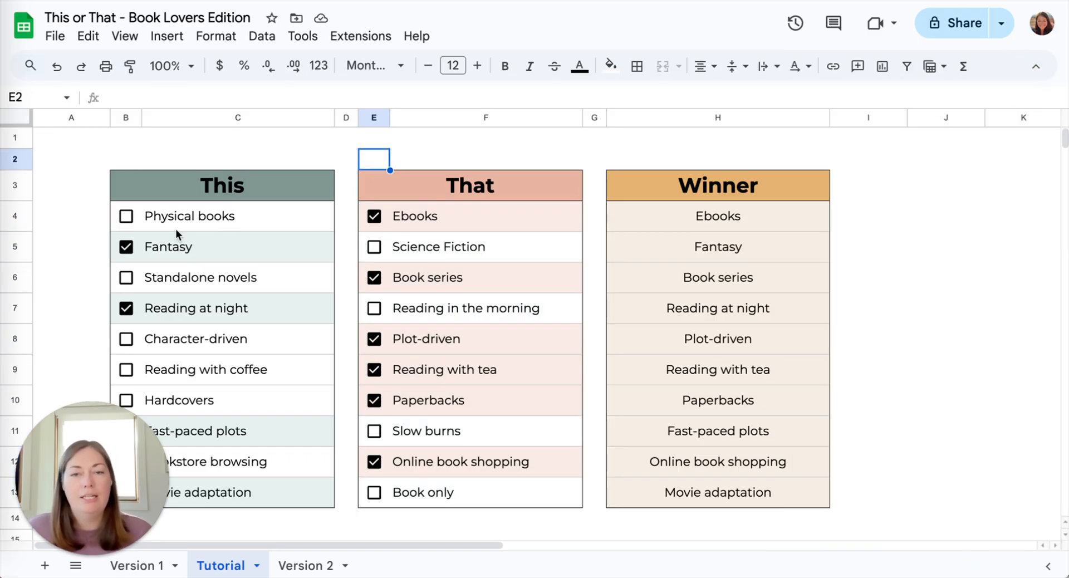
left_click(127, 216)
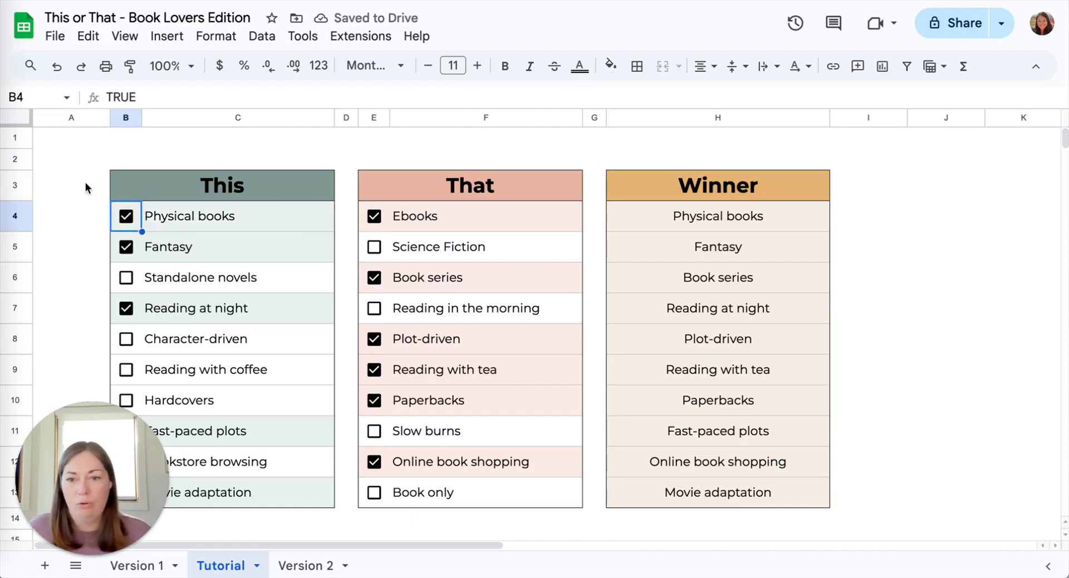
left_click(374, 216)
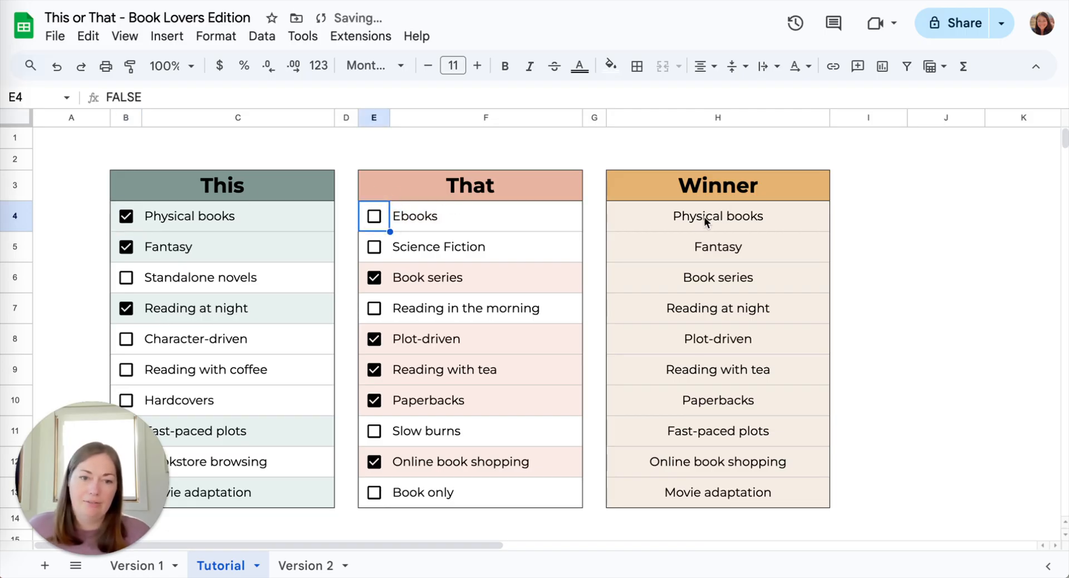
left_click(127, 216)
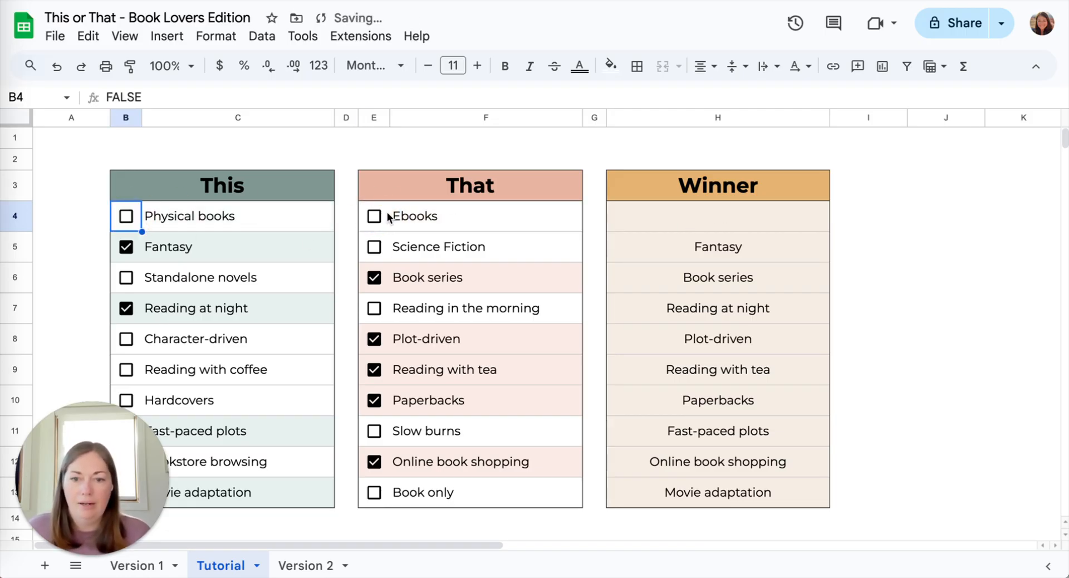
left_click(373, 216)
scroll(435, 319, "down", 5)
scroll(434, 319, "up", 5)
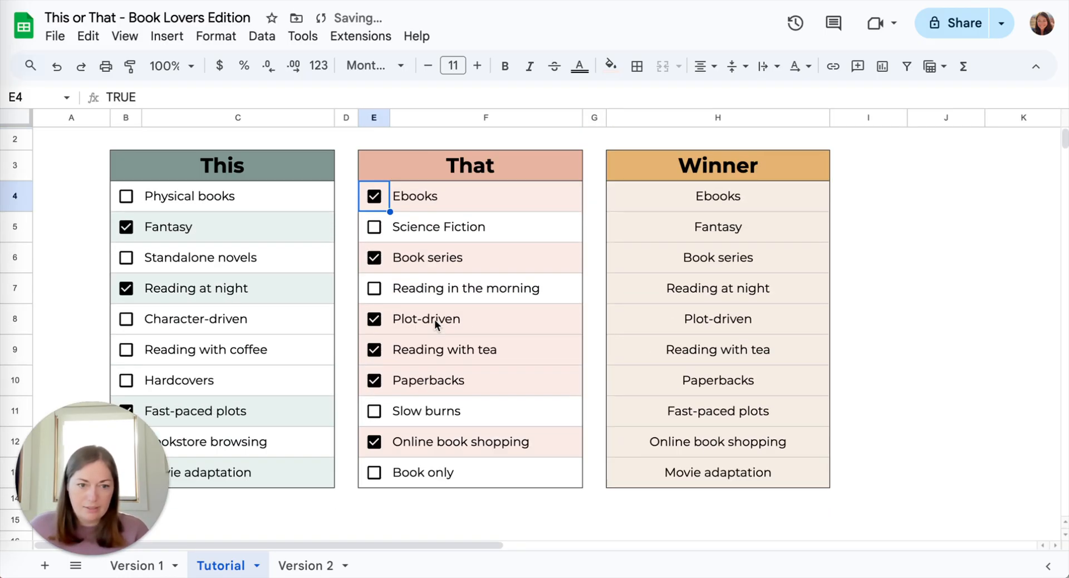
left_click(947, 118)
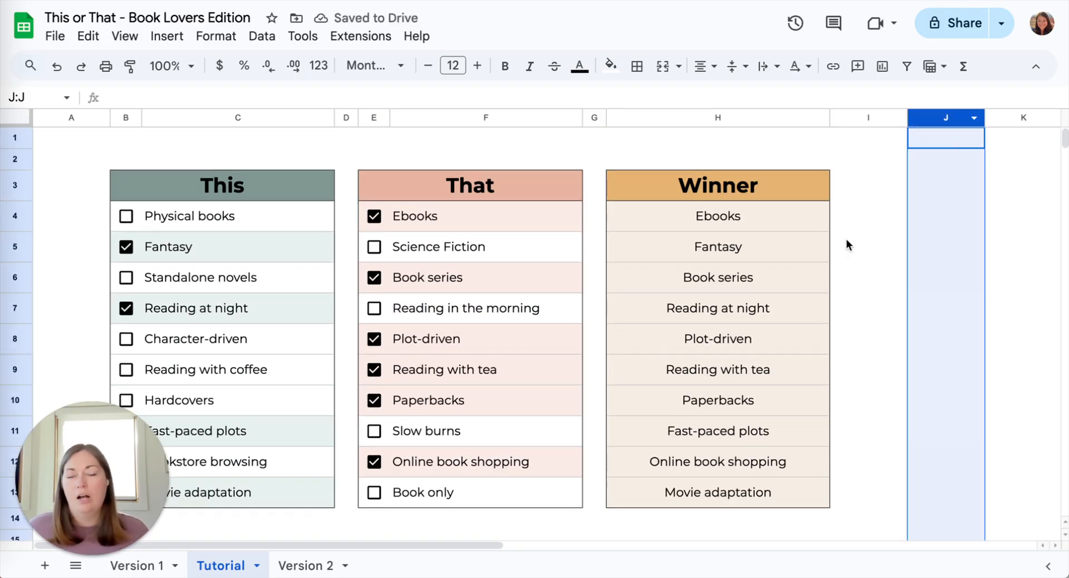
scroll(846, 240, "down", 5)
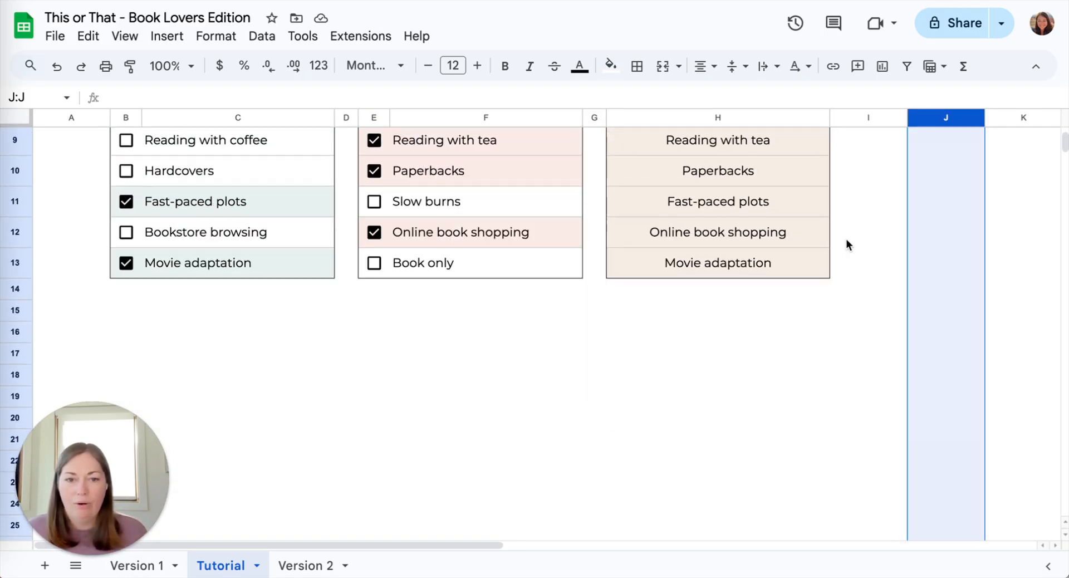
scroll(846, 239, "up", 5)
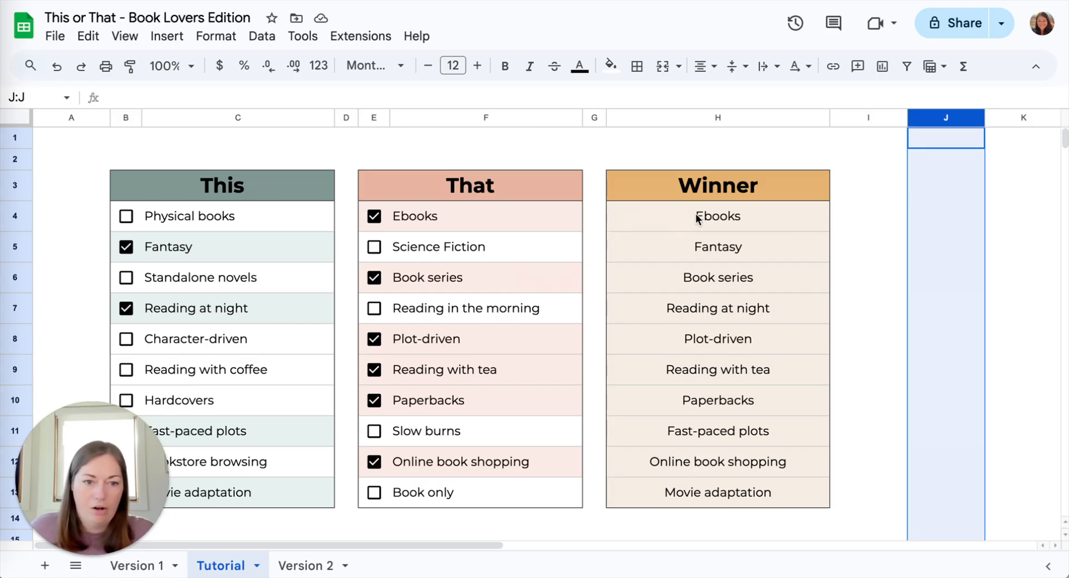
On the Version 2 sheet, tick Paperback, Physical books, Standalone novels, Fiction, Late-night reading and Quiet reading, row by row.
left_click(303, 565)
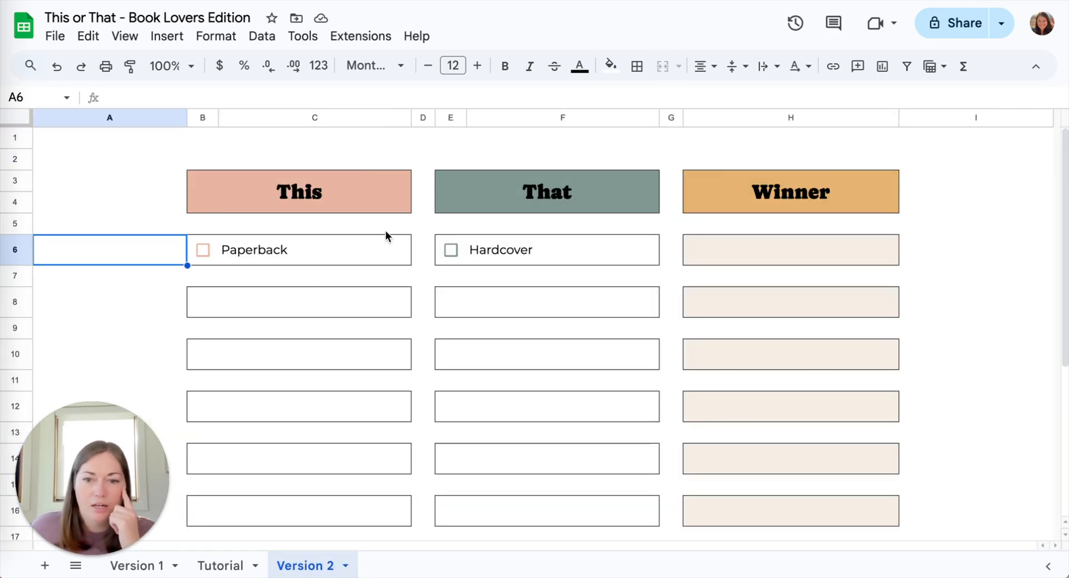
scroll(489, 292, "down", 2)
scroll(489, 292, "up", 2)
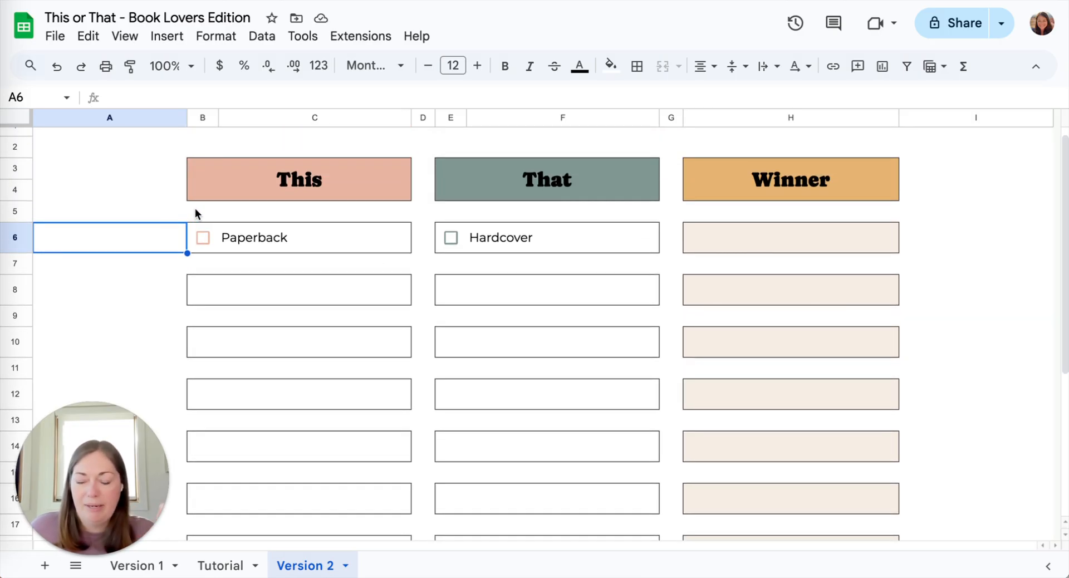
scroll(241, 389, "down", 1)
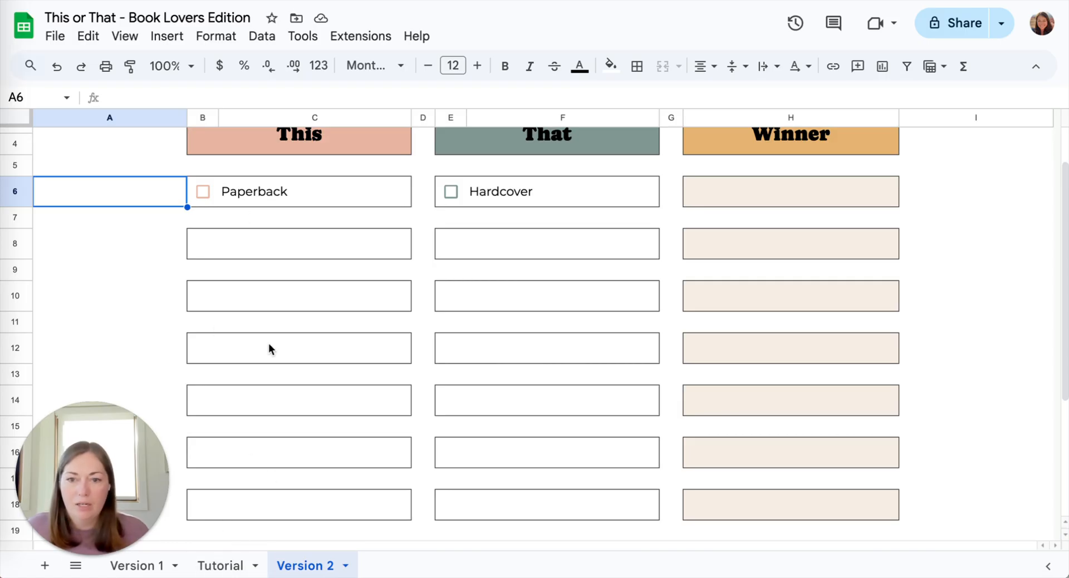
left_click(202, 192)
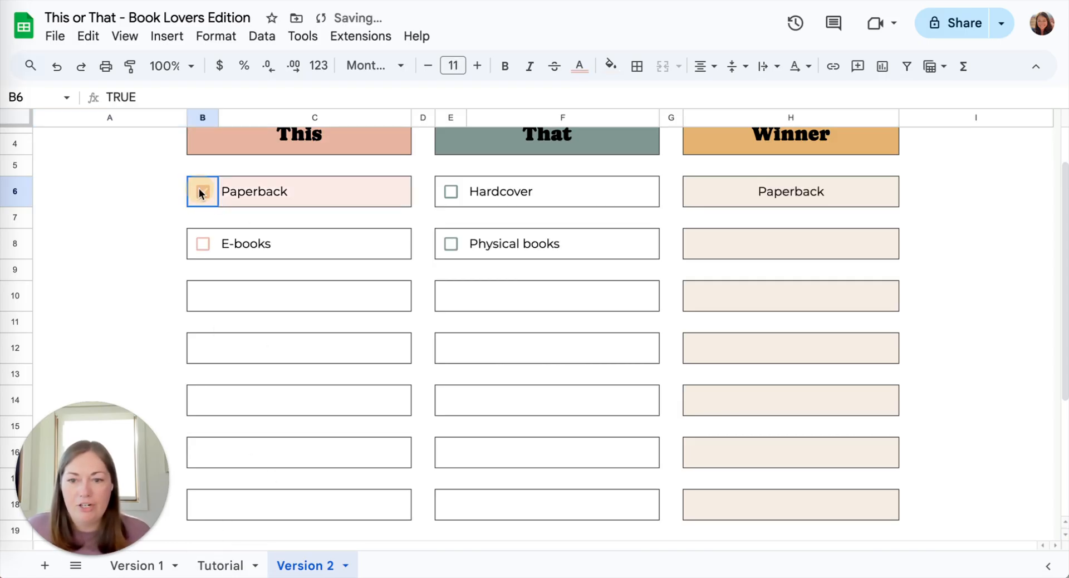
left_click(450, 244)
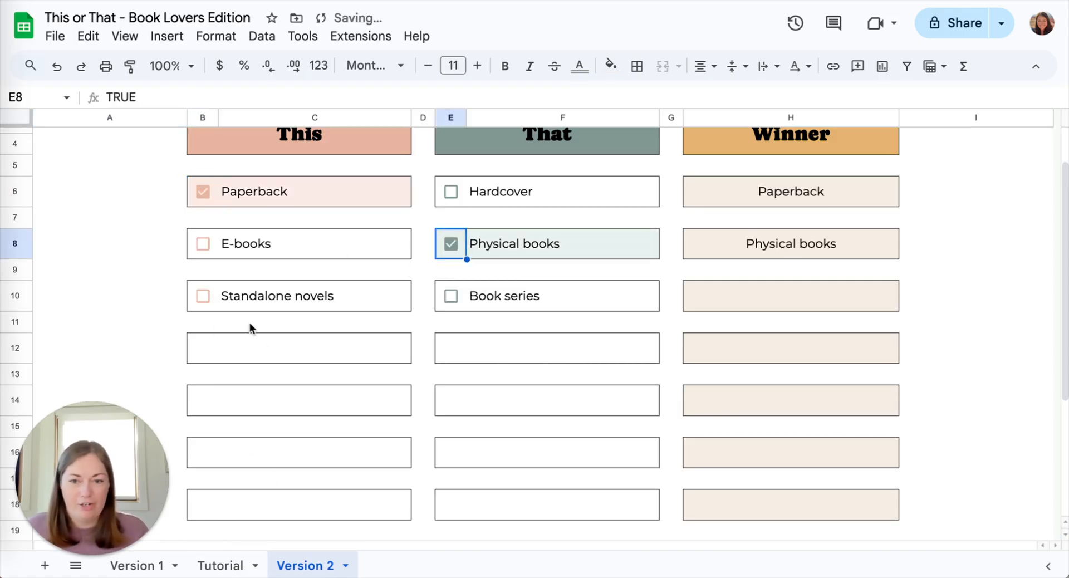
left_click(201, 295)
left_click(203, 348)
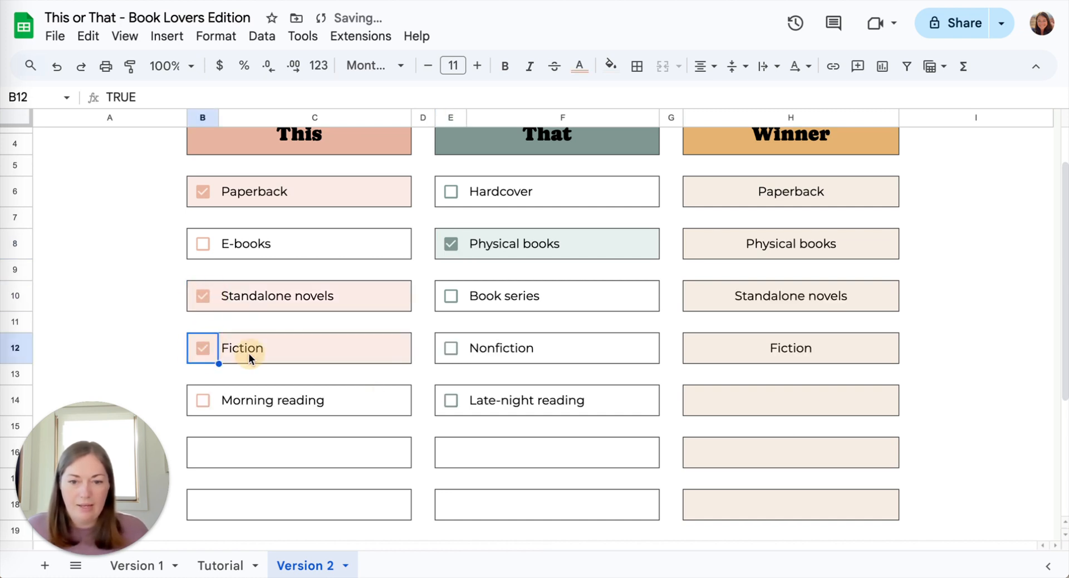
left_click(449, 400)
scroll(445, 396, "down", 3)
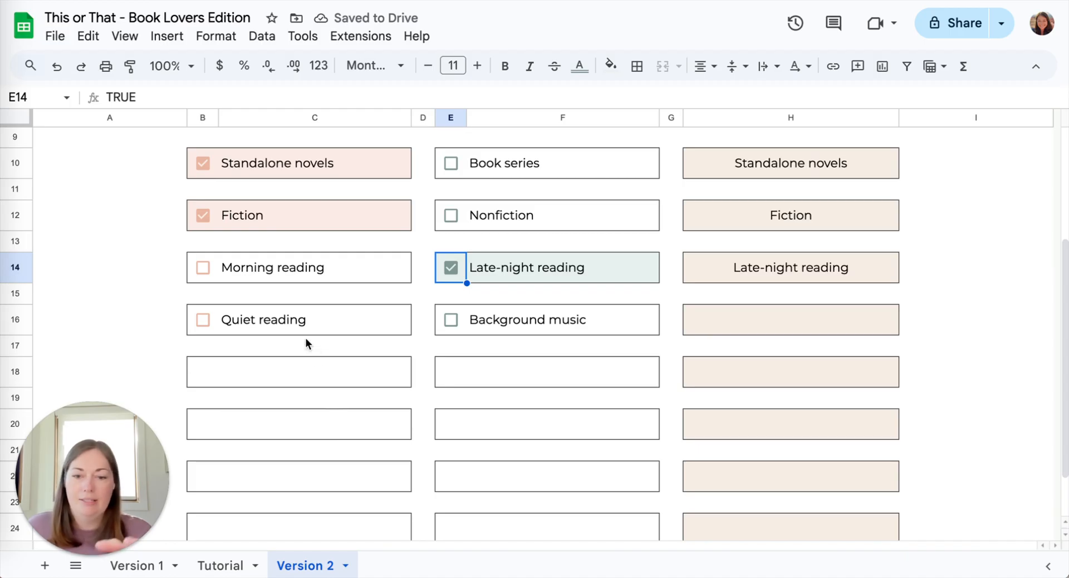
left_click(202, 321)
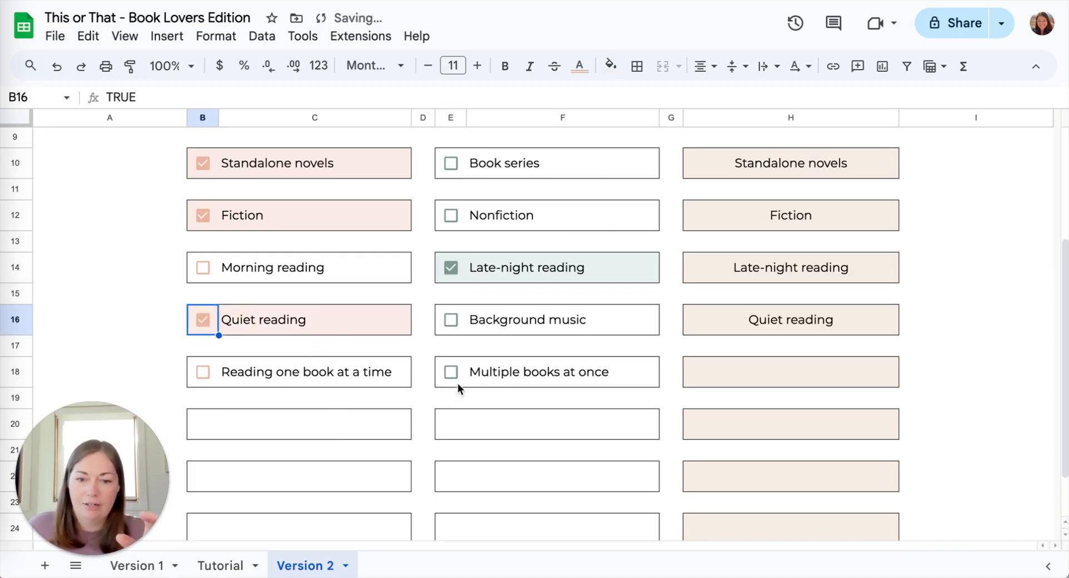
scroll(457, 384, "down", 2)
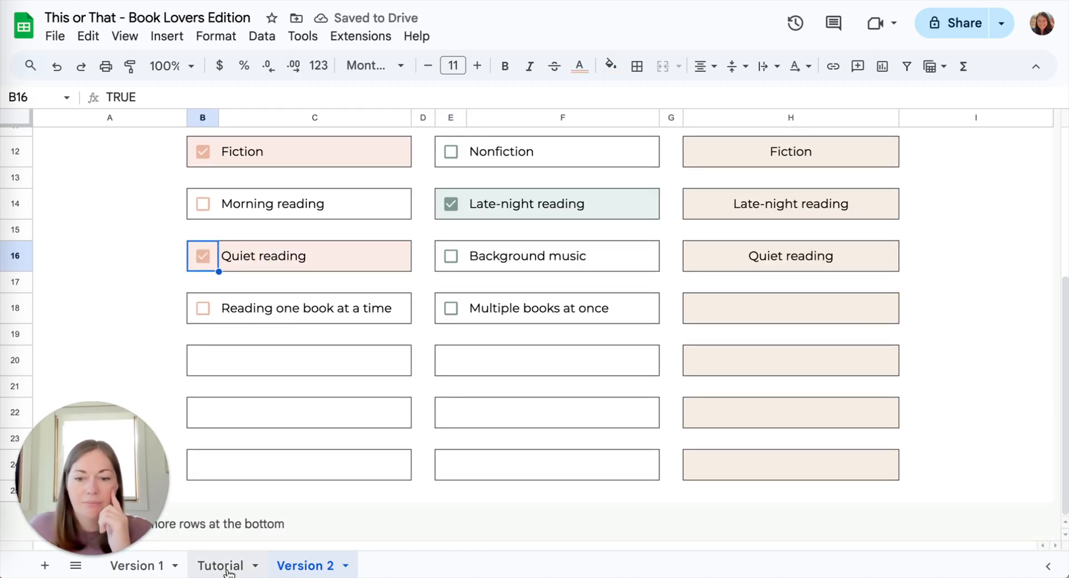
On the Tutorial sheet, insert a blank row below row 1 and move it between the Physical books and Fantasy rows.
left_click(227, 569)
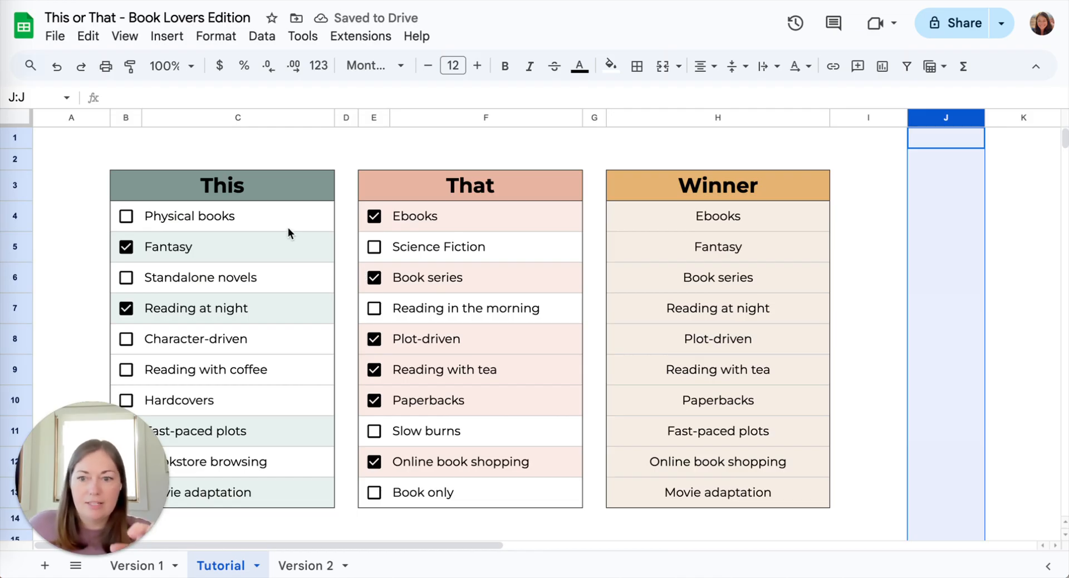
left_click(15, 214)
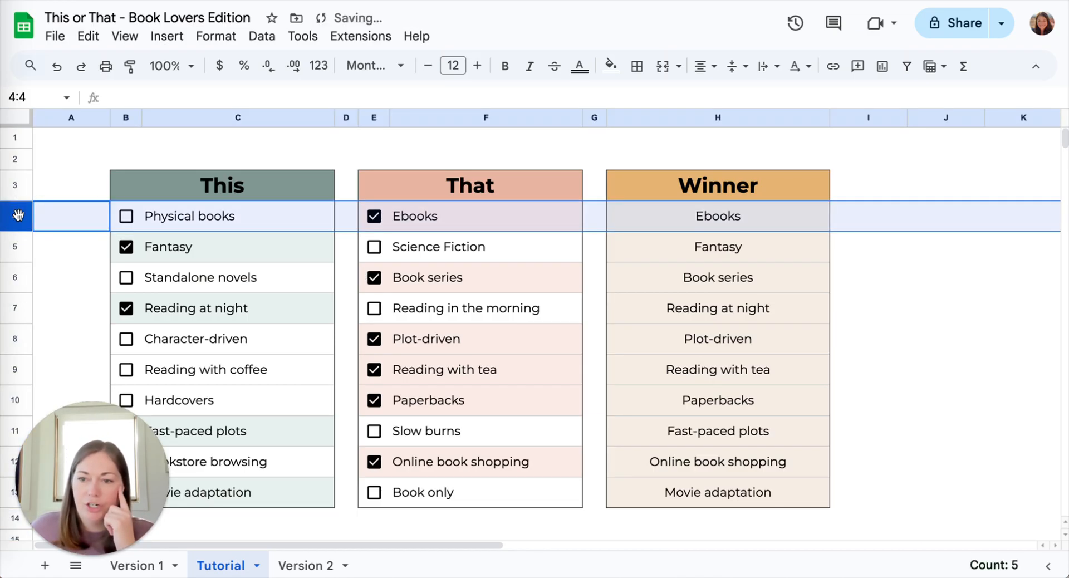
left_click(15, 163)
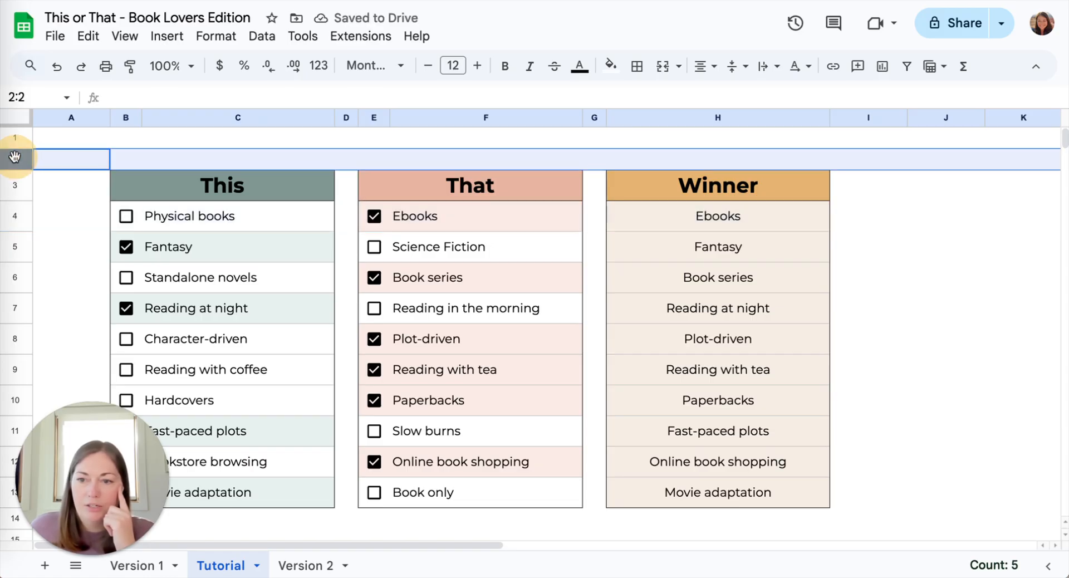
left_click(16, 135)
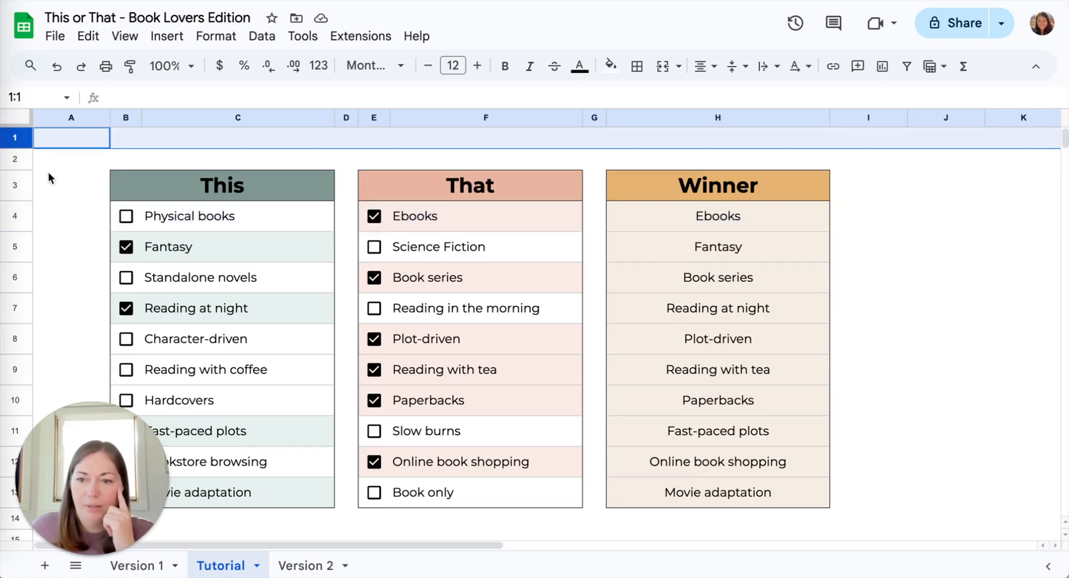
right_click(16, 135)
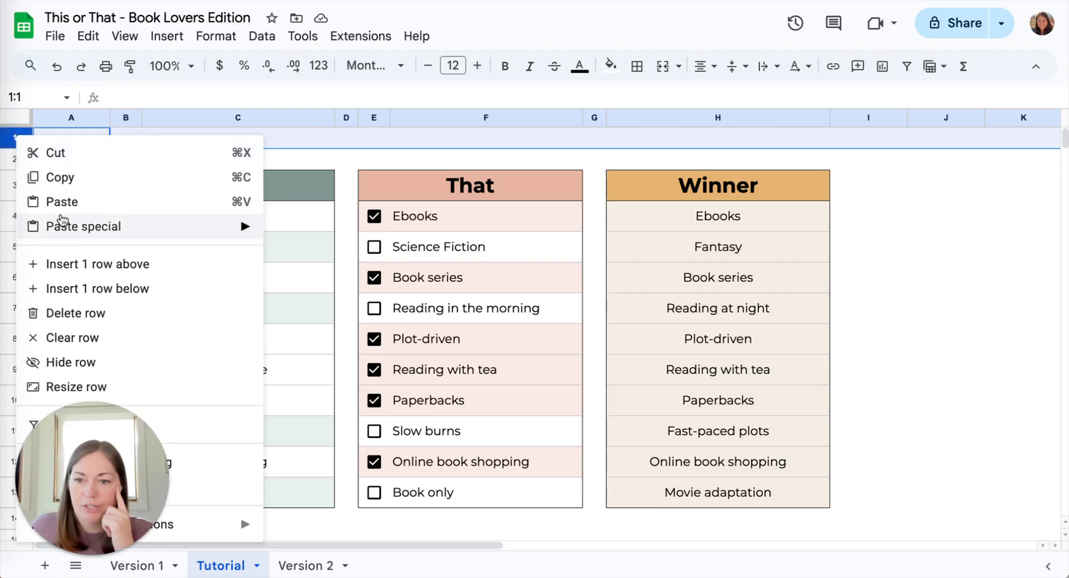
left_click(74, 287)
left_click_drag(15, 159, 20, 255)
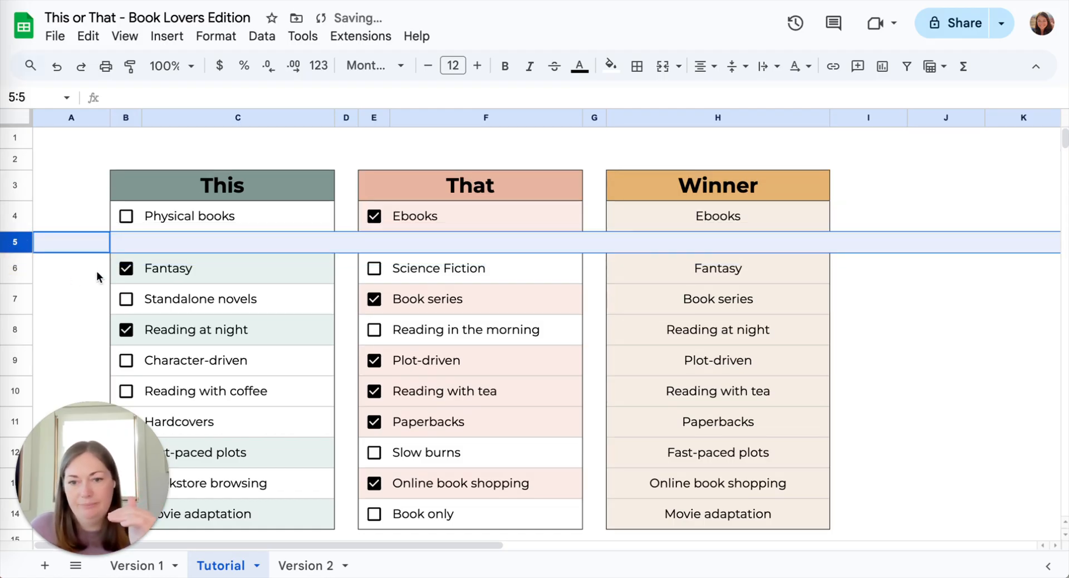
left_click(68, 286)
left_click(21, 241)
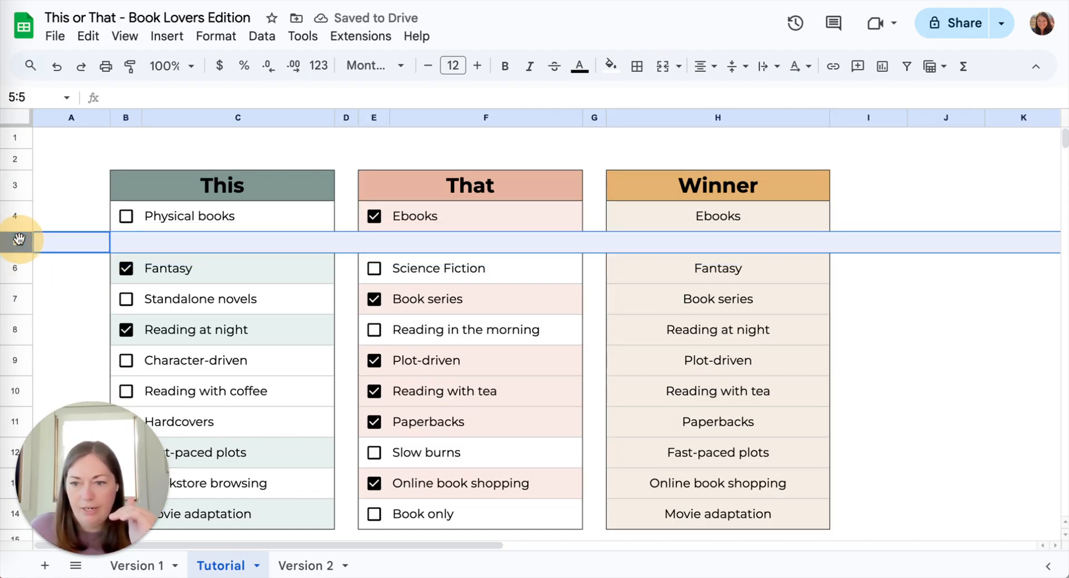
Insert two more blank rows below row 1, one at a time, moving one below the Fantasy row and one below the Standalone novels row.
right_click(13, 139)
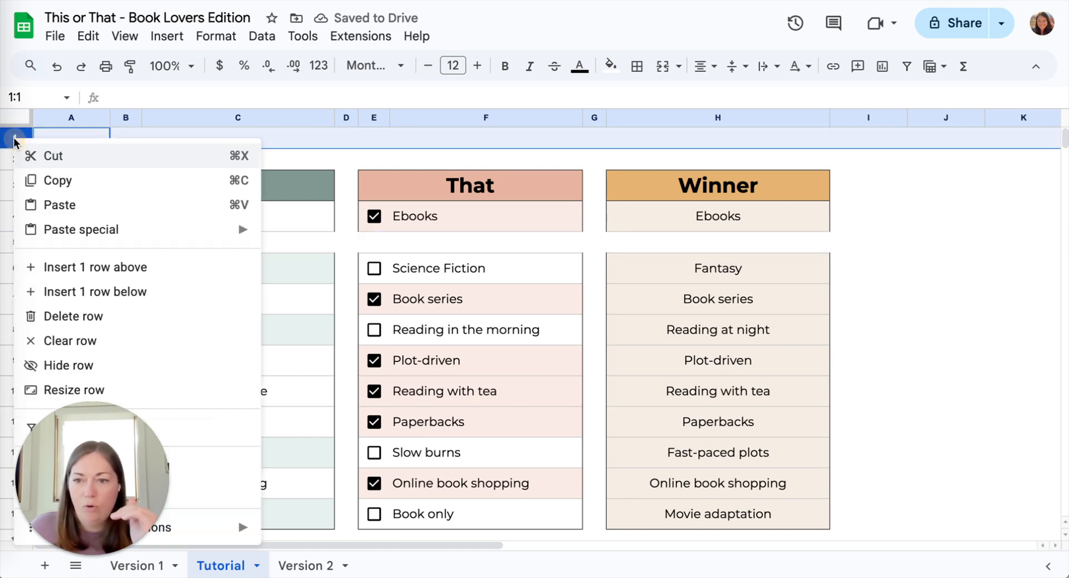
left_click(74, 292)
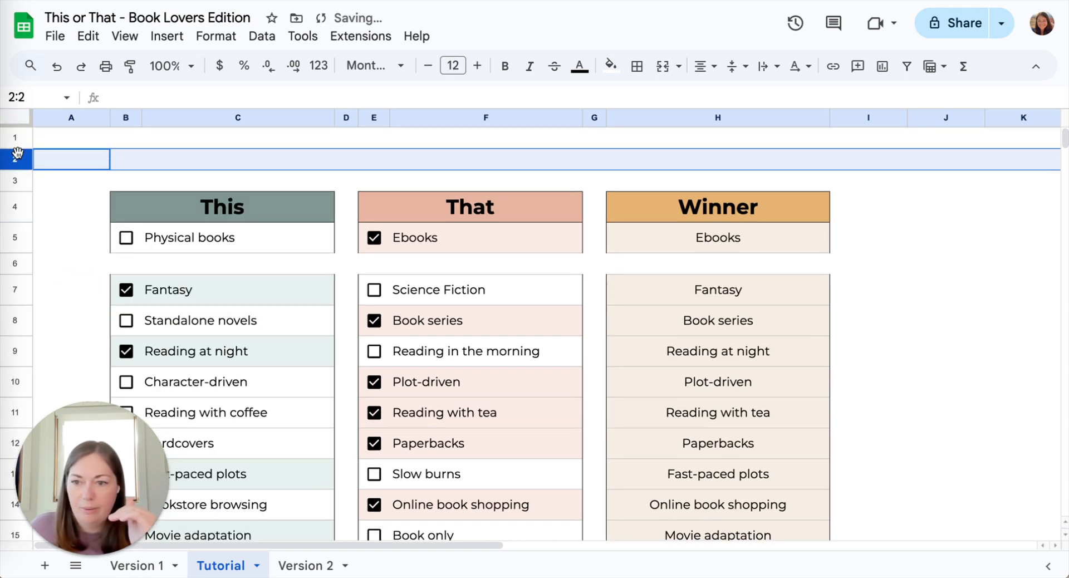
left_click_drag(16, 159, 15, 294)
right_click(16, 139)
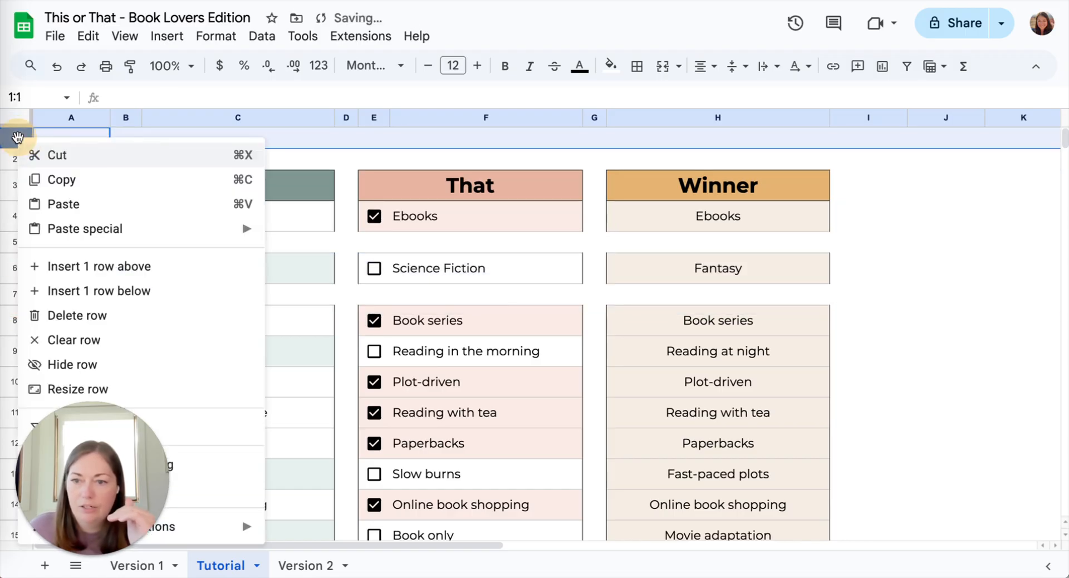
left_click(75, 290)
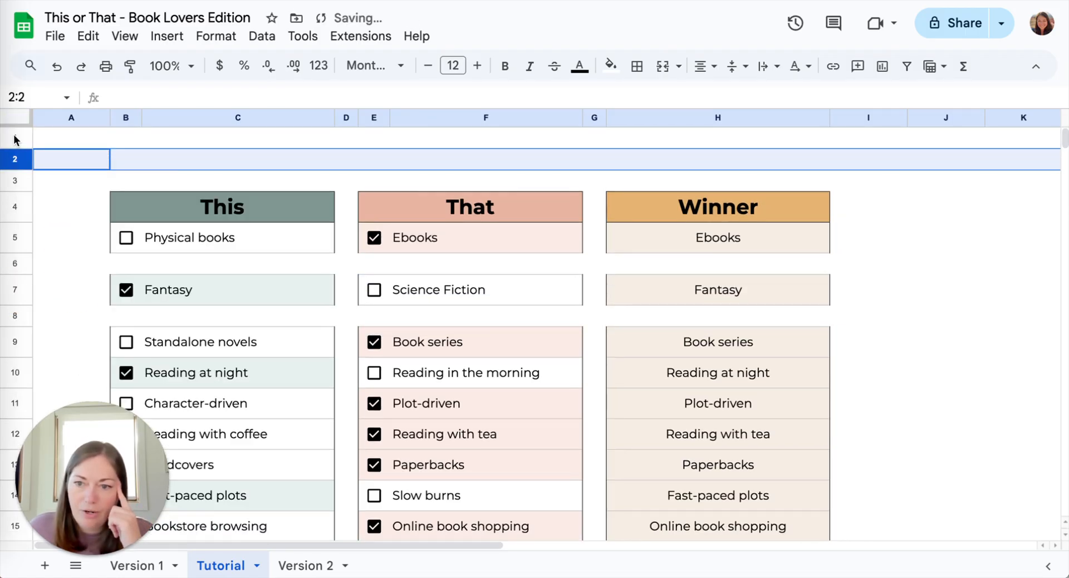
left_click_drag(37, 148, 39, 351)
Try inserting a row directly below the header row 3, and undo the insertion.
scroll(16, 143, "down", 2)
scroll(16, 147, "up", 2)
left_click(18, 169)
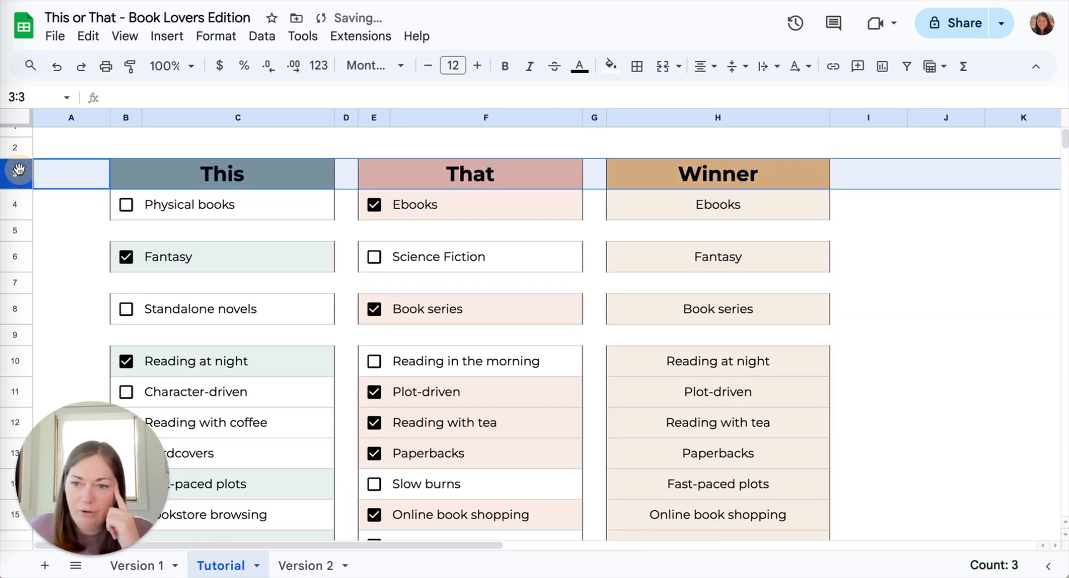
right_click(18, 169)
left_click(104, 321)
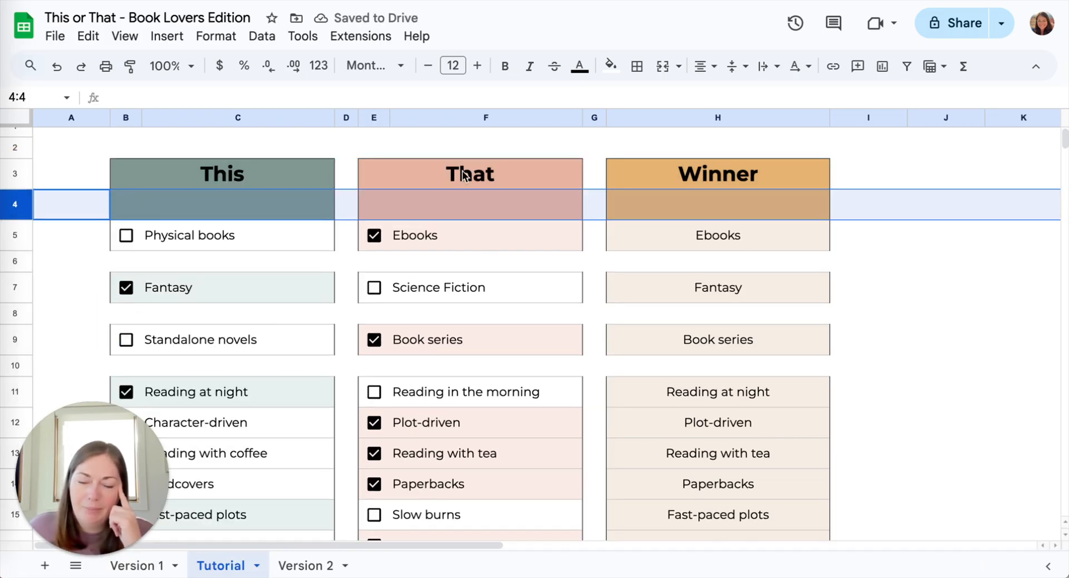
key("ctrl+alt+minus")
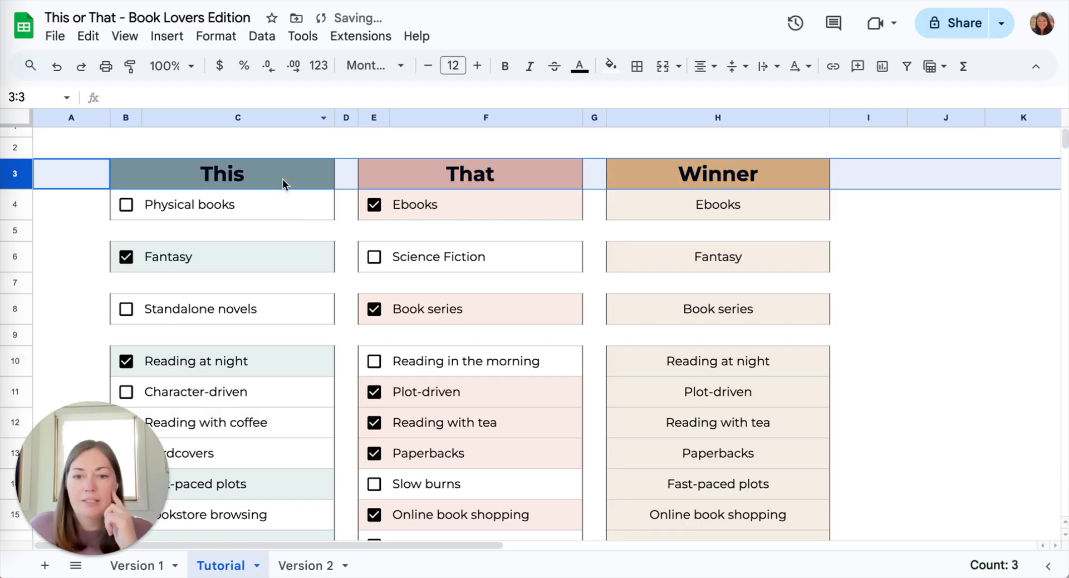
Move the empty row 19 from below the table to between the Reading at night and Character-driven rows.
scroll(275, 218, "down", 7)
left_click(19, 246)
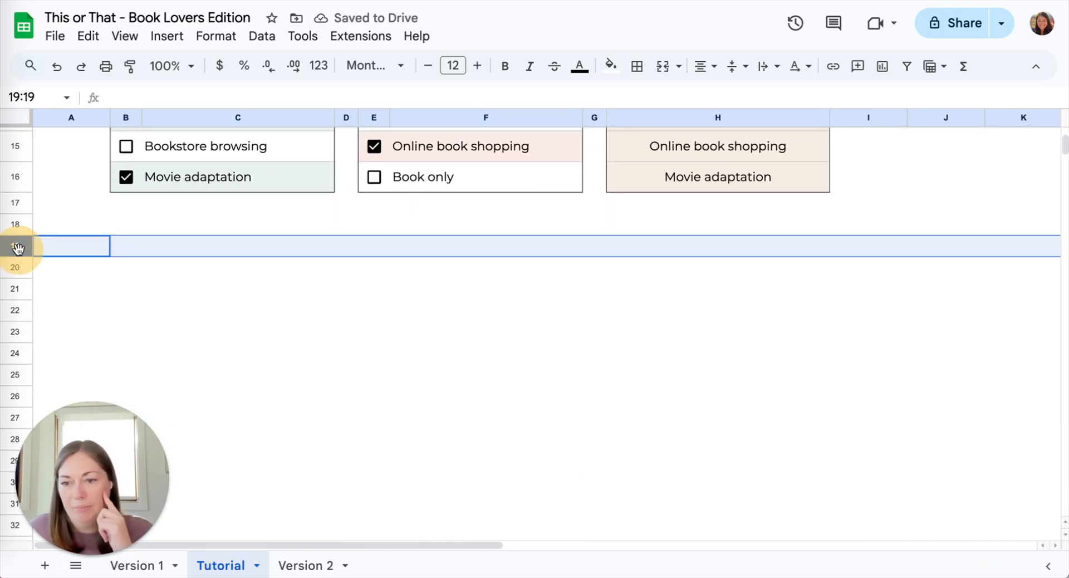
left_click_drag(18, 246, 18, 222)
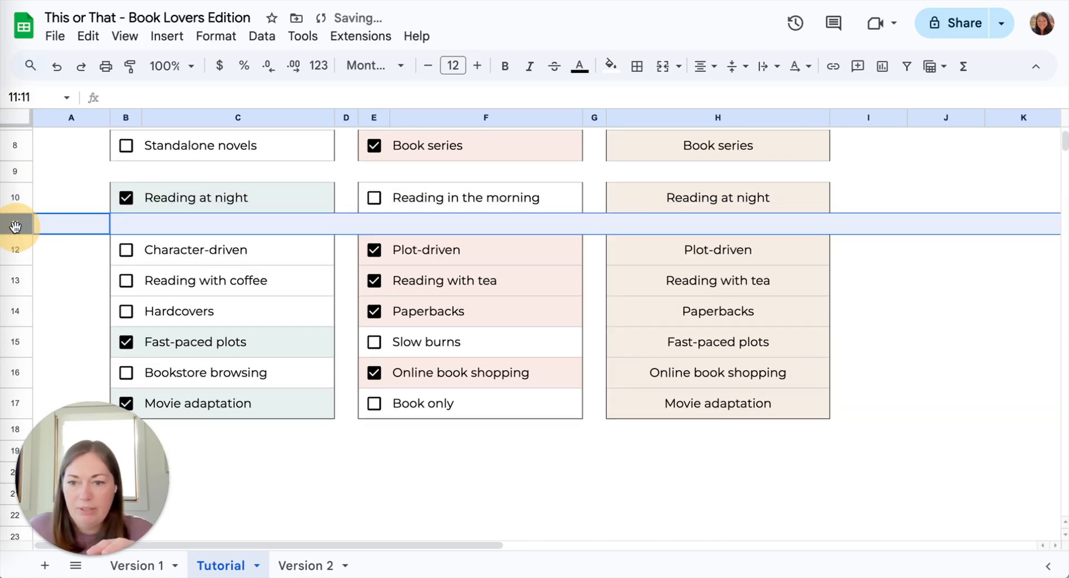
Move another empty row from below the table to between the Bookstore browsing and Movie adaptation rows.
scroll(48, 269, "down", 3)
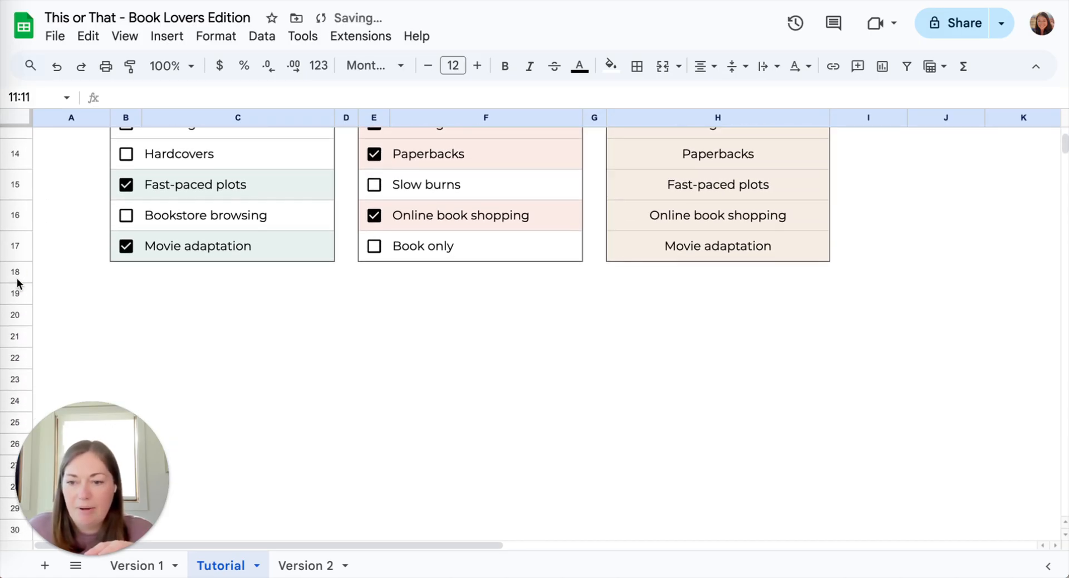
scroll(20, 274, "down", 3)
left_click(15, 184)
left_click_drag(19, 183, 39, 229)
scroll(31, 245, "up", 5)
scroll(31, 244, "down", 3)
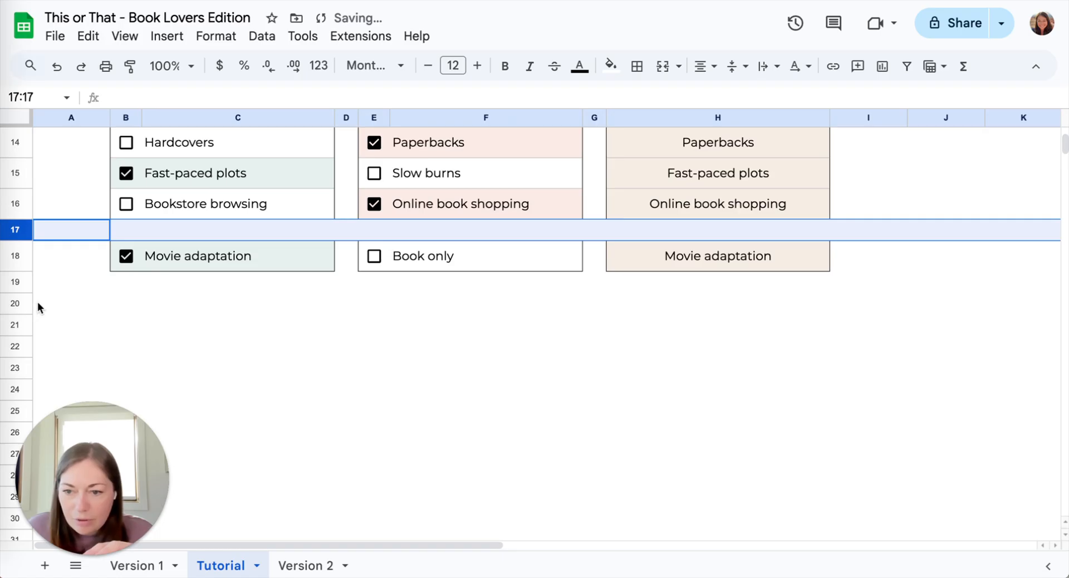
Move two empty rows from below the table to just above the Bookstore browsing and Fast-paced plots rows.
left_click(17, 325)
left_click_drag(17, 324, 36, 189)
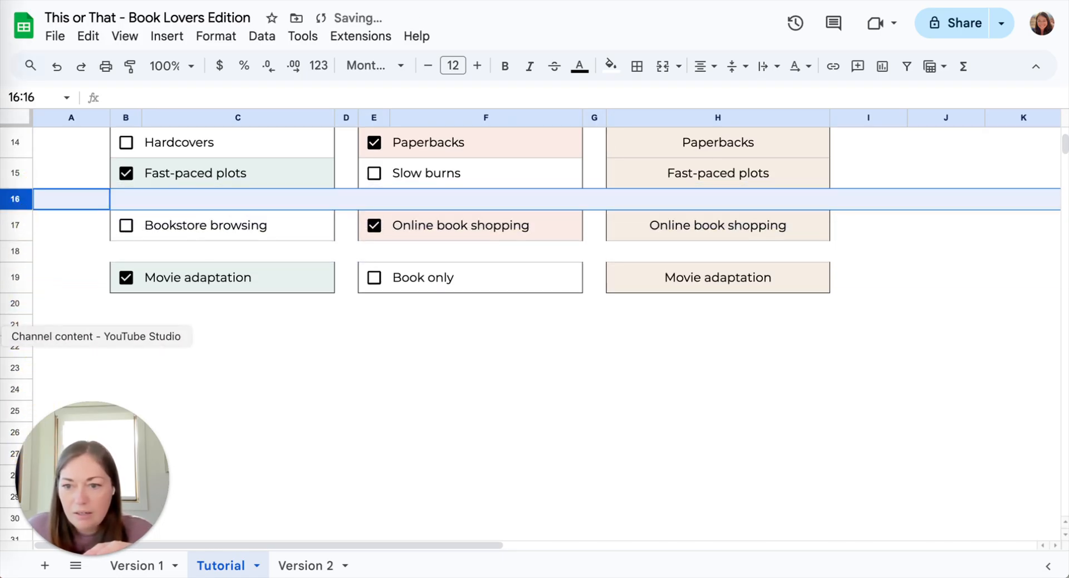
left_click(15, 327)
left_click_drag(15, 327, 15, 177)
Move two more empty rows into the table, one above the Hardcovers row and one above the Reading with coffee row.
left_click(16, 347)
left_click_drag(15, 346, 15, 210)
scroll(18, 300, "down", 5)
left_click(13, 226)
scroll(196, 191, "up", 5)
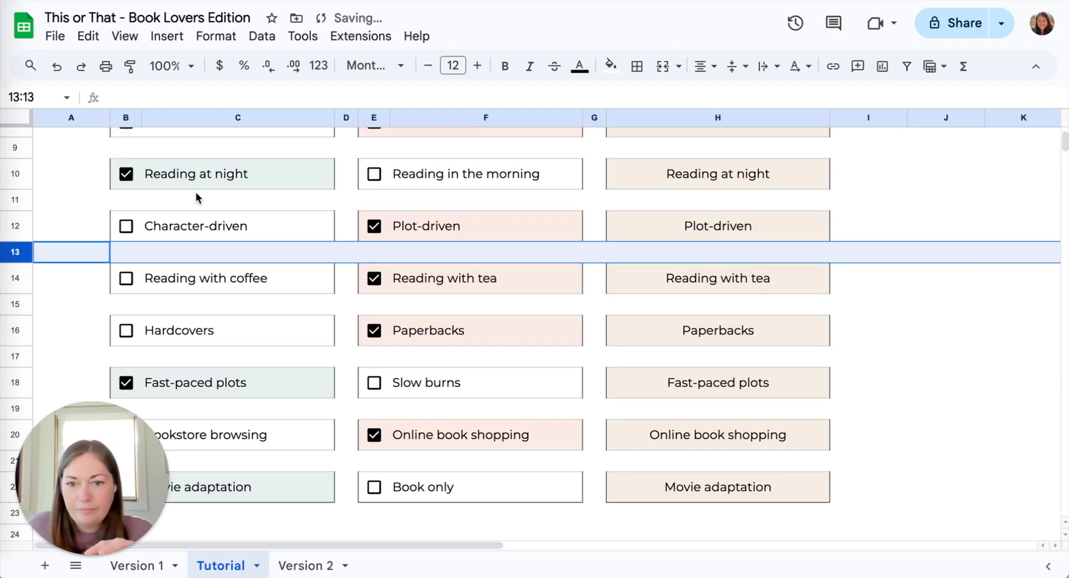
scroll(195, 192, "up", 2)
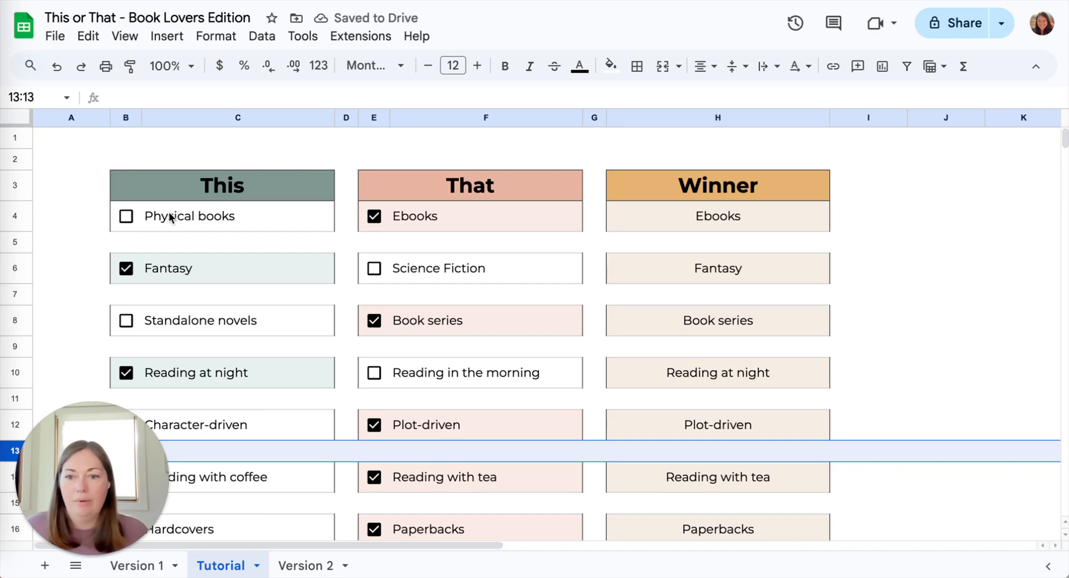
left_click(169, 211)
left_click(124, 224)
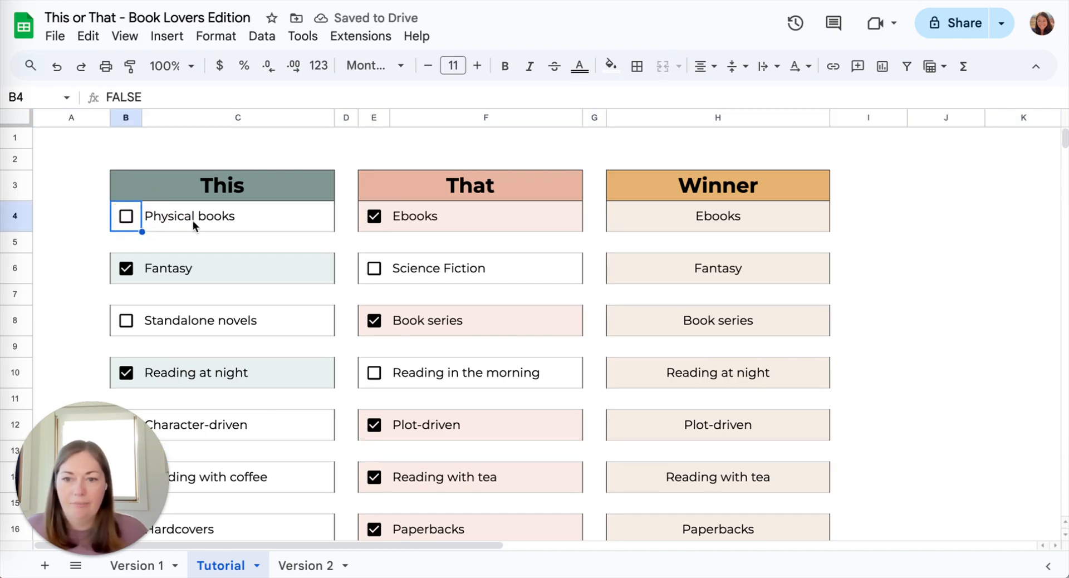
left_click(196, 224, "shift")
scroll(199, 239, "down", 1)
scroll(198, 247, "down", 1)
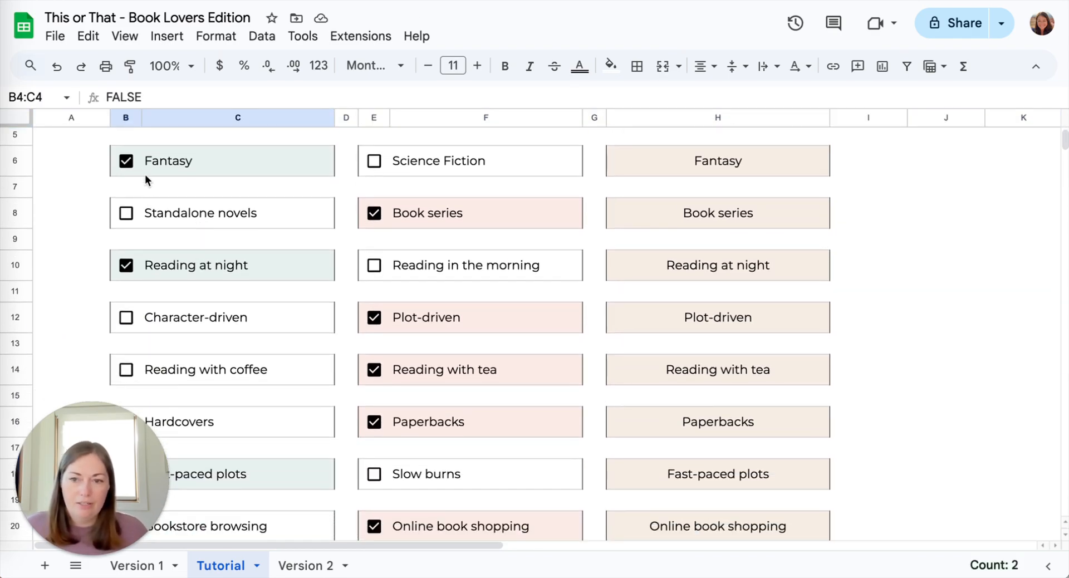
scroll(144, 175, "up", 3)
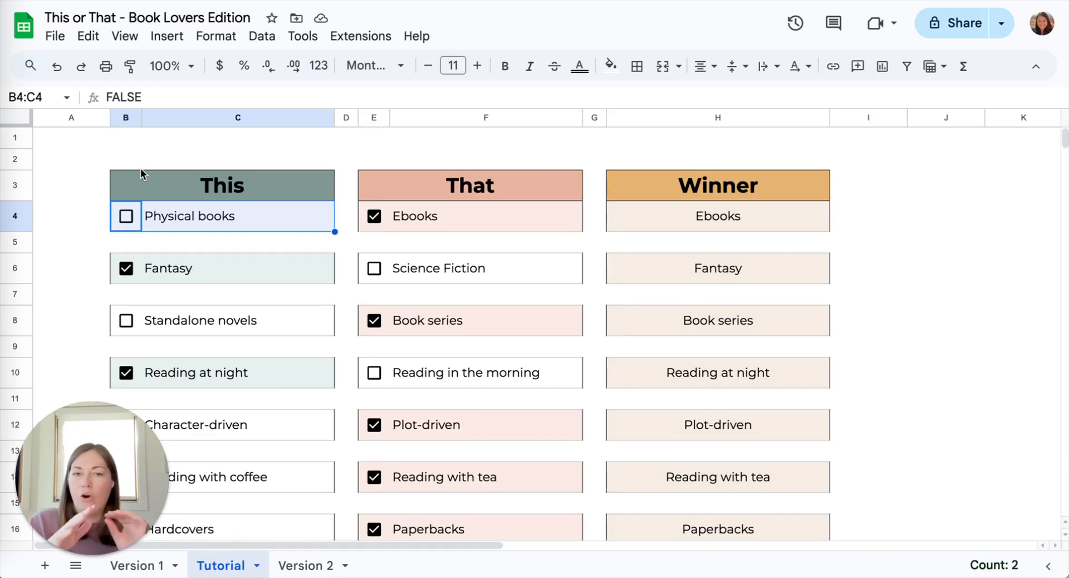
Apply outer borders to every checkbox-and-option pair in the This column together, from Physical books in row 4 to Movie adaptation in row 22.
left_click(138, 223)
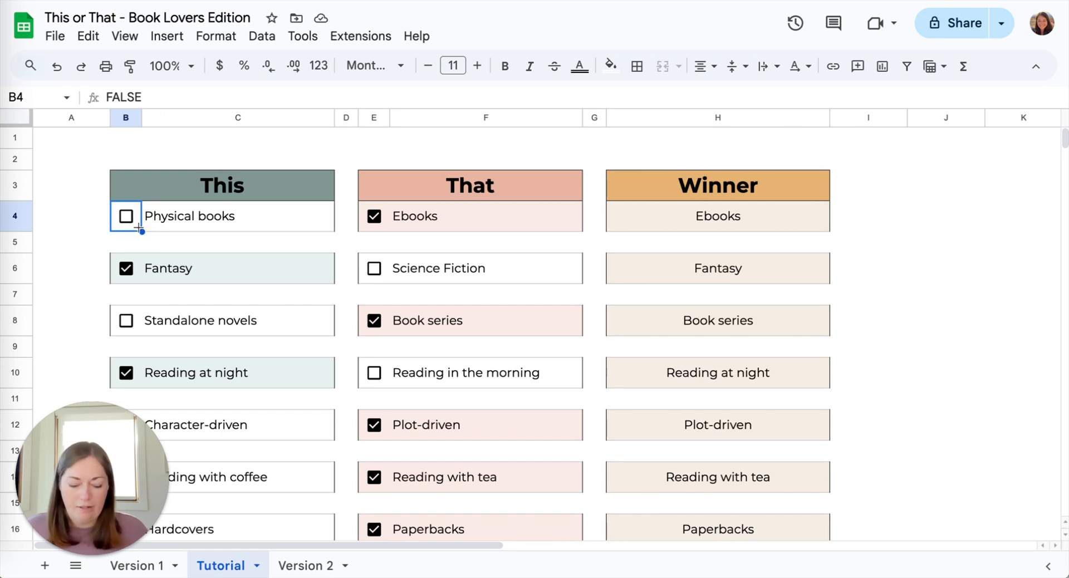
left_click(175, 223, "shift")
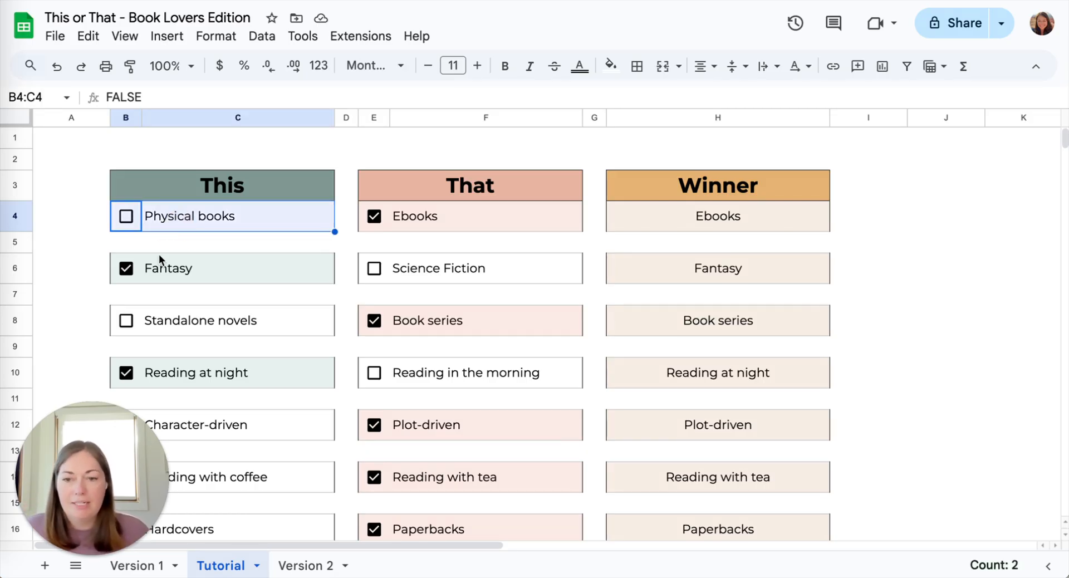
left_click(139, 273)
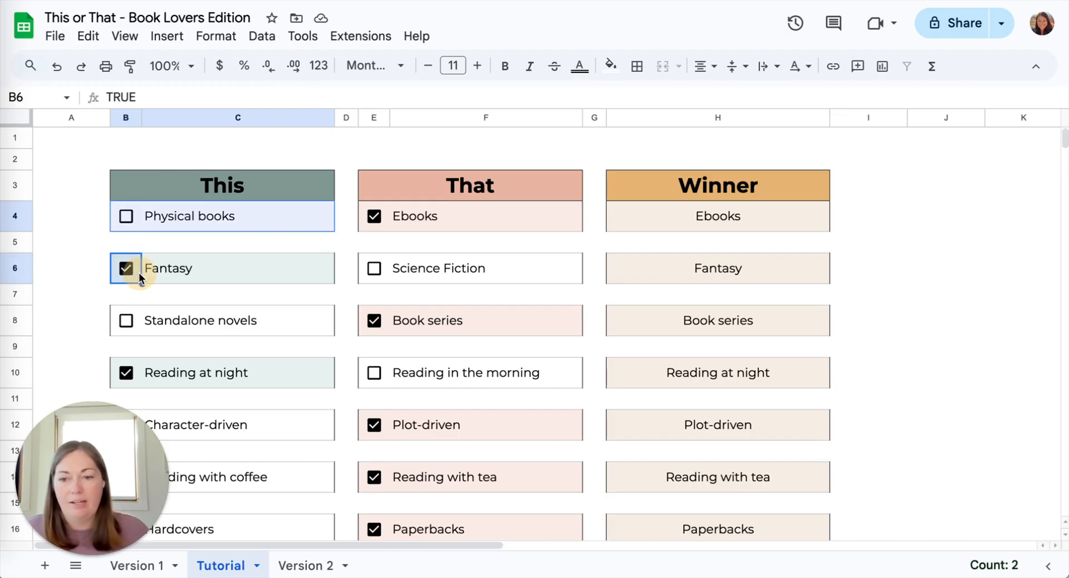
left_click(175, 271, "shift")
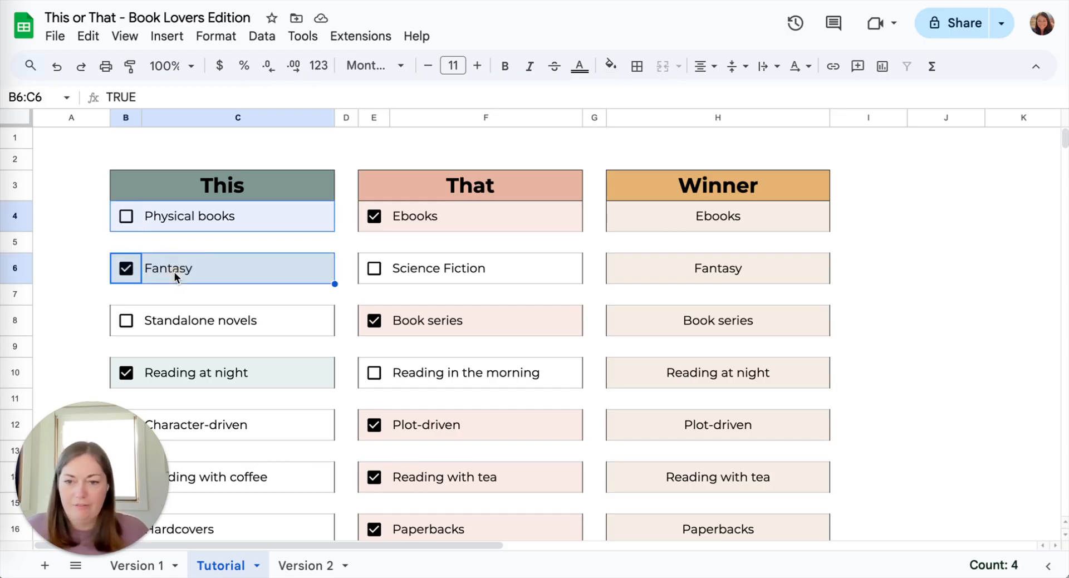
left_click(140, 321)
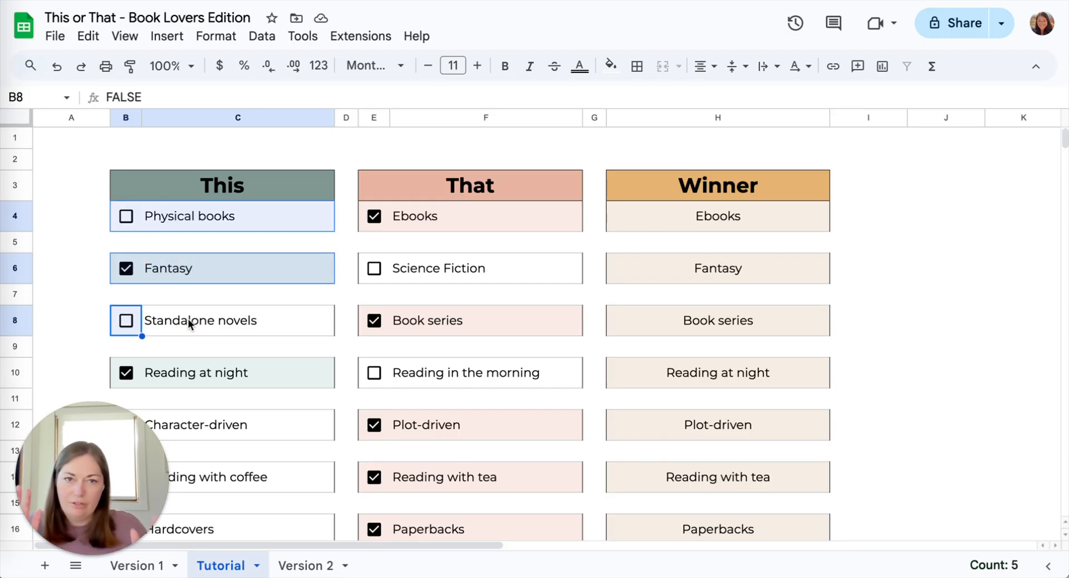
left_click(188, 320, "shift")
scroll(171, 349, "down", 3)
left_click(138, 285)
left_click(186, 288, "shift")
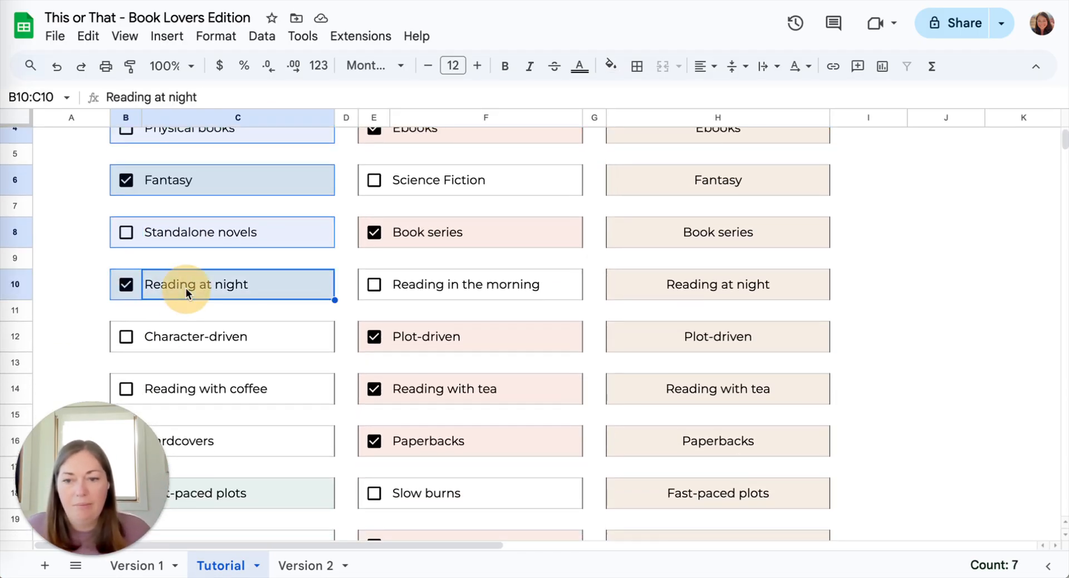
left_click(136, 336)
left_click(180, 335, "shift")
scroll(161, 306, "down", 4)
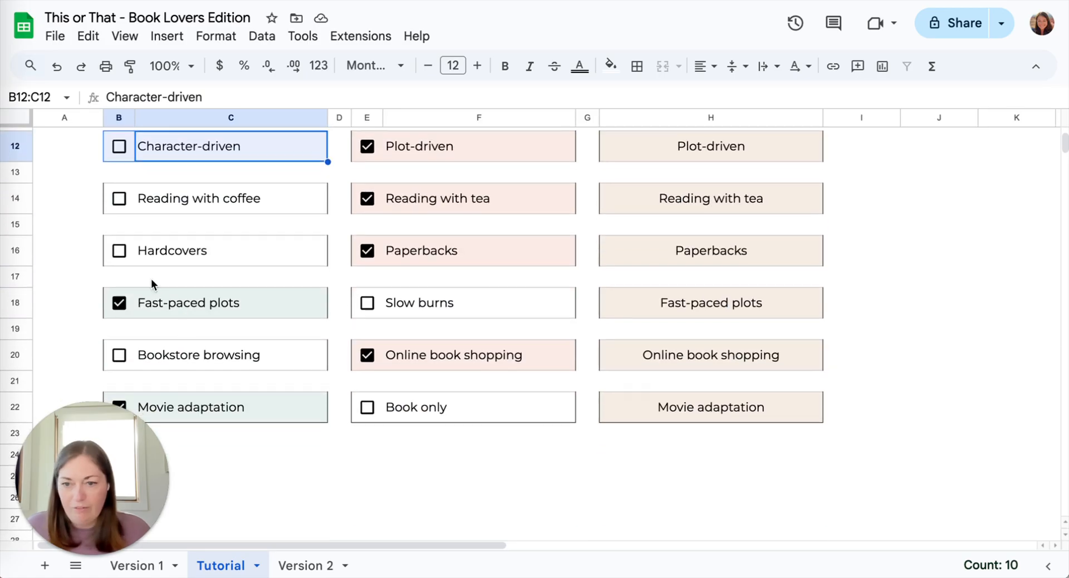
left_click(128, 203, "ctrl")
left_click(169, 203, "ctrl+shift")
left_click(134, 252, "ctrl")
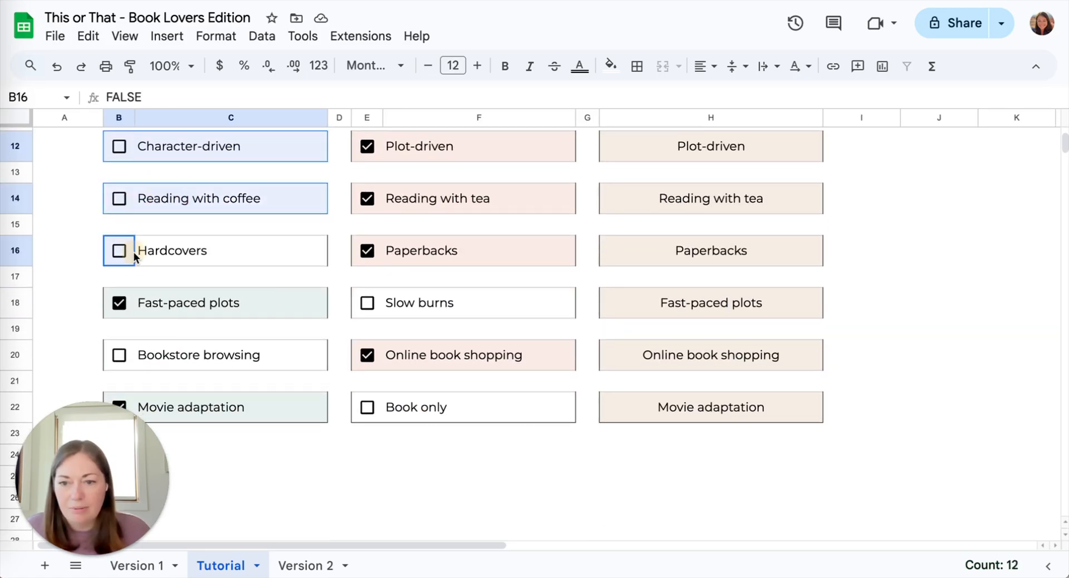
left_click(174, 252, "ctrl+shift")
left_click(132, 304, "ctrl")
left_click(174, 303, "ctrl+shift")
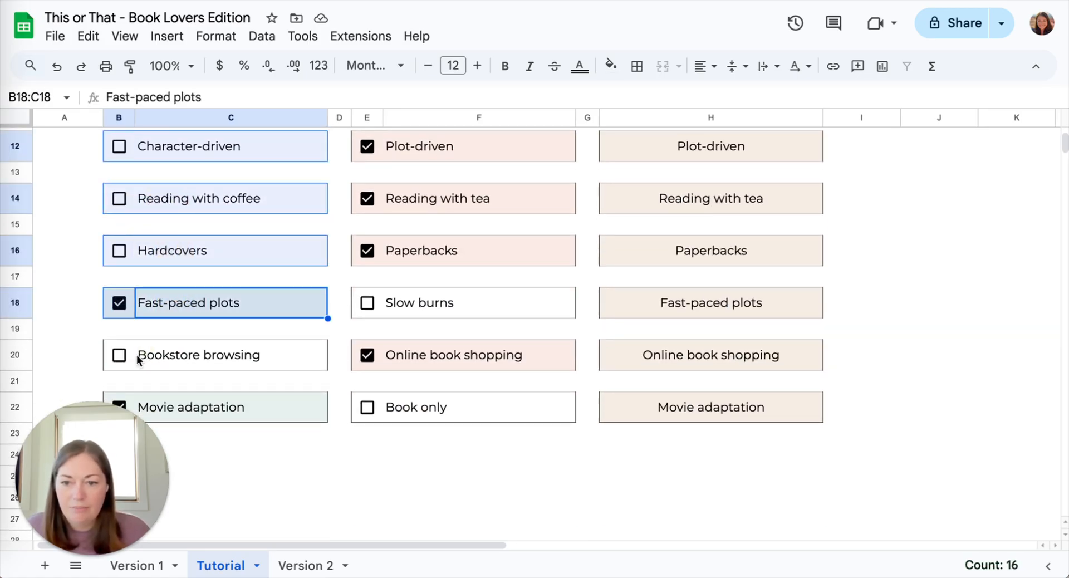
left_click(132, 359, "ctrl")
left_click(179, 359, "ctrl+shift")
left_click(131, 402, "ctrl")
left_click(137, 402, "ctrl+shift")
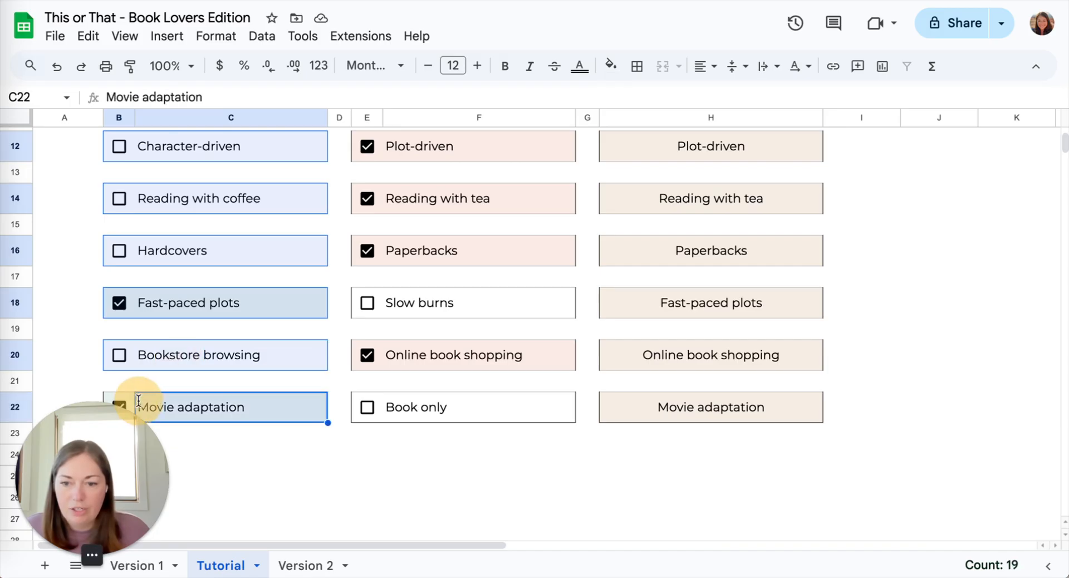
left_click(133, 402, "ctrl+shift")
left_click(640, 68)
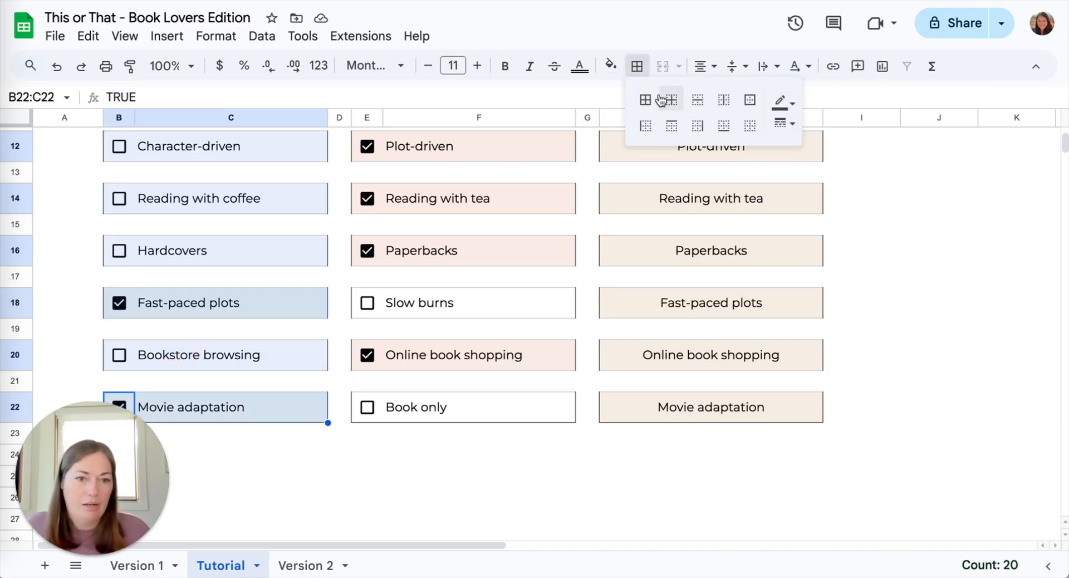
left_click(746, 101)
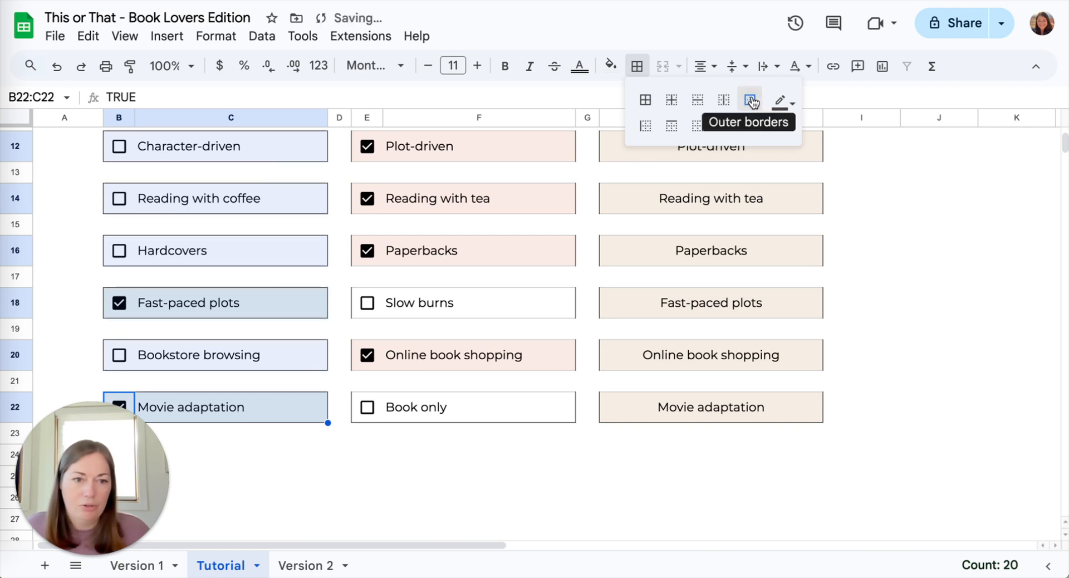
Move the blank row 1 to directly below the This, That and Winner header row.
scroll(291, 335, "up", 5)
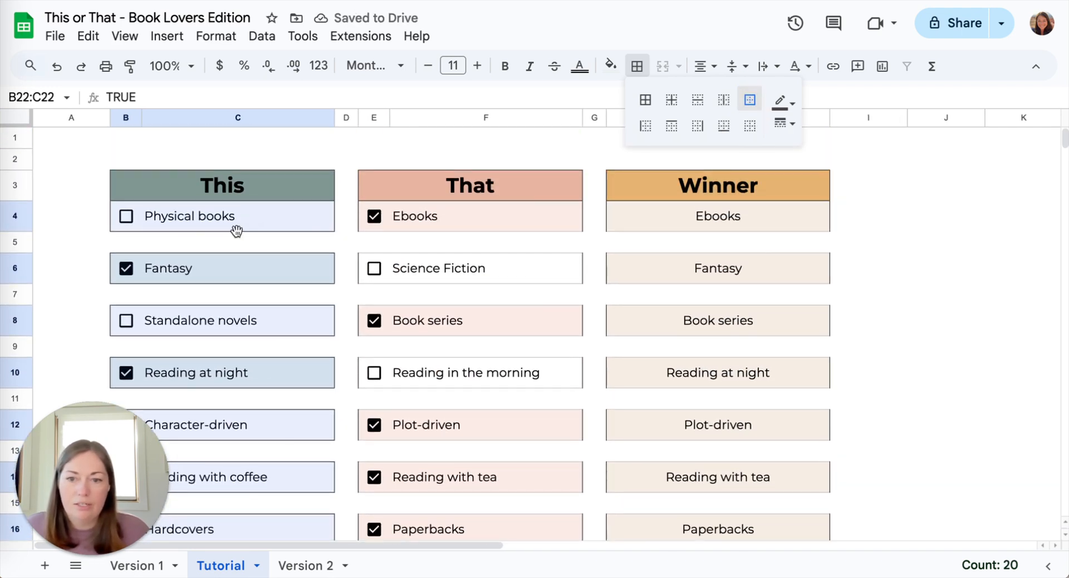
left_click(19, 140)
left_click_drag(19, 140, 25, 195)
left_click(233, 166)
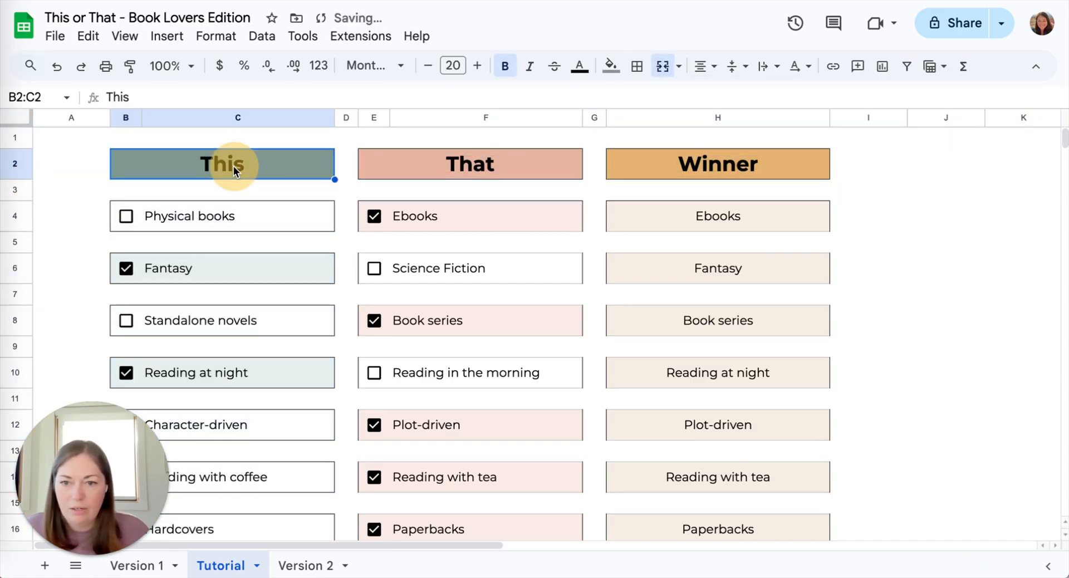
Apply outer borders together to every checkbox-and-option pair in the That column and every Winner cell, from row 4 to row 22.
left_click(440, 224)
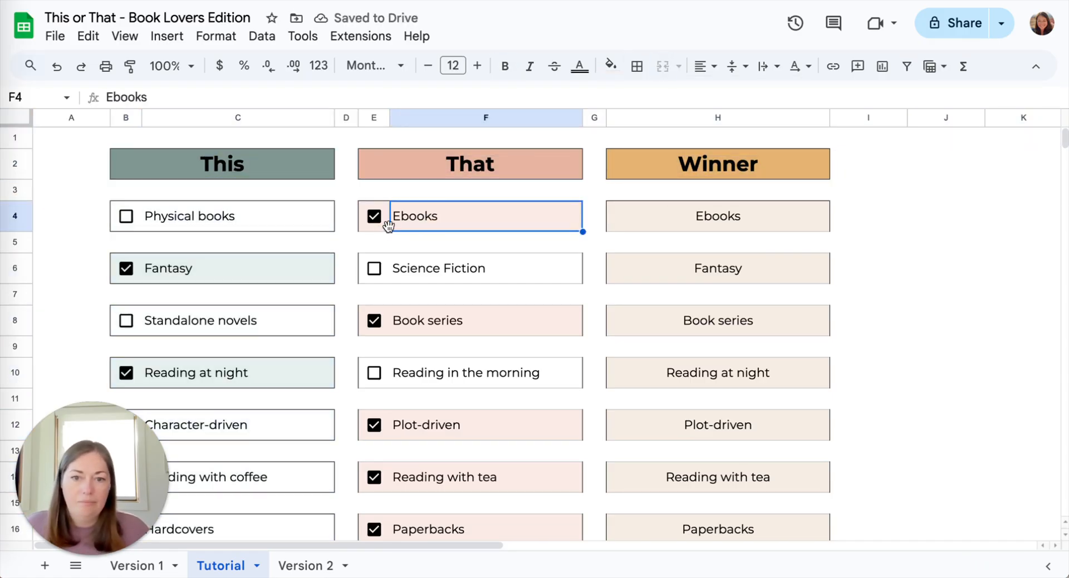
left_click_drag(383, 225, 434, 229)
left_click_drag(389, 273, 436, 274)
scroll(398, 252, "down", 2)
left_click_drag(382, 248, 411, 246)
left_click(389, 302, "ctrl")
left_click_drag(421, 310, 423, 310)
left_click_drag(382, 351, 415, 358)
left_click(382, 402, "ctrl")
left_click_drag(382, 402, 429, 410)
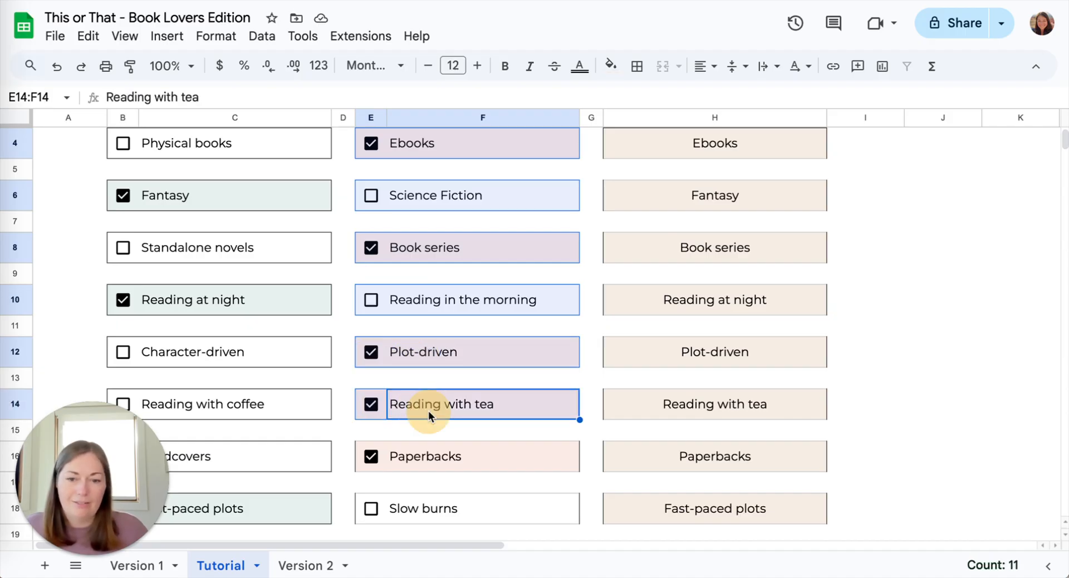
left_click_drag(384, 453, 423, 458)
scroll(403, 494, "down", 3)
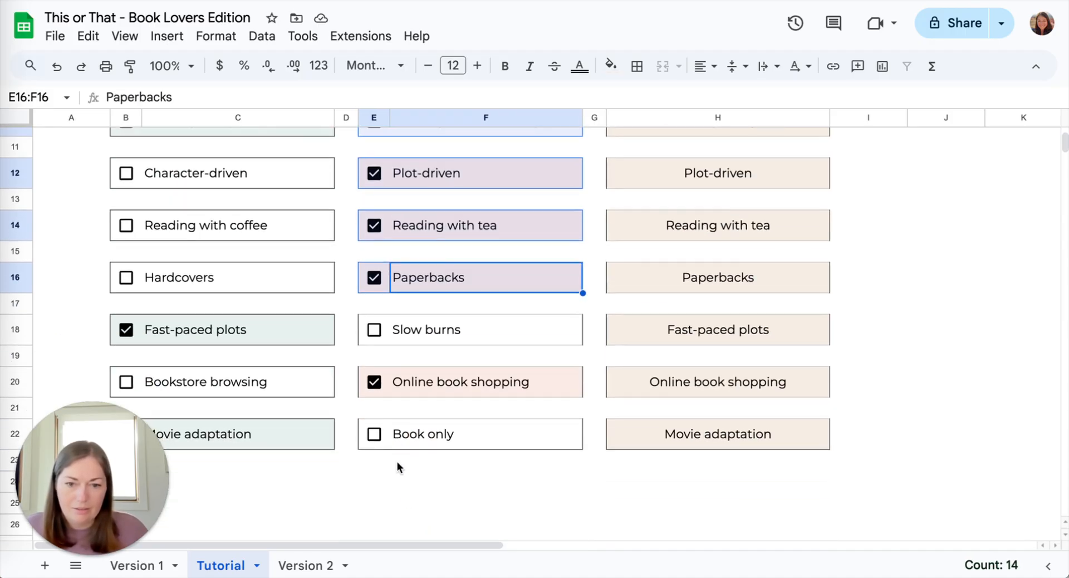
left_click_drag(387, 335, 396, 335)
left_click_drag(381, 381, 405, 382)
left_click_drag(383, 429, 426, 432)
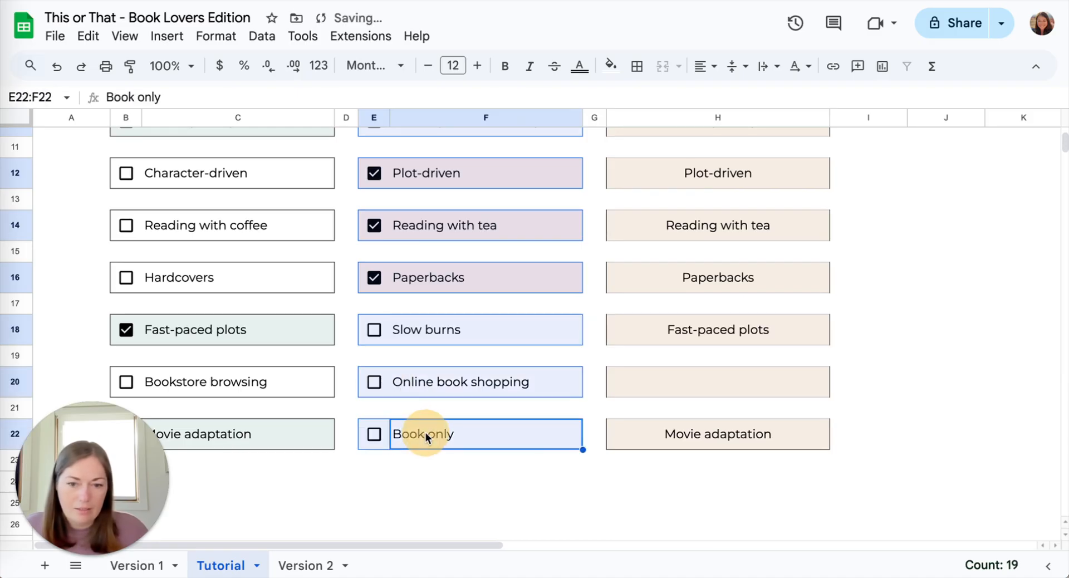
left_click(614, 435, "ctrl")
left_click(642, 383, "ctrl")
left_click(650, 330, "ctrl")
left_click(653, 277, "ctrl")
scroll(653, 277, "up", 3)
left_click(666, 390, "ctrl")
left_click(654, 337, "ctrl")
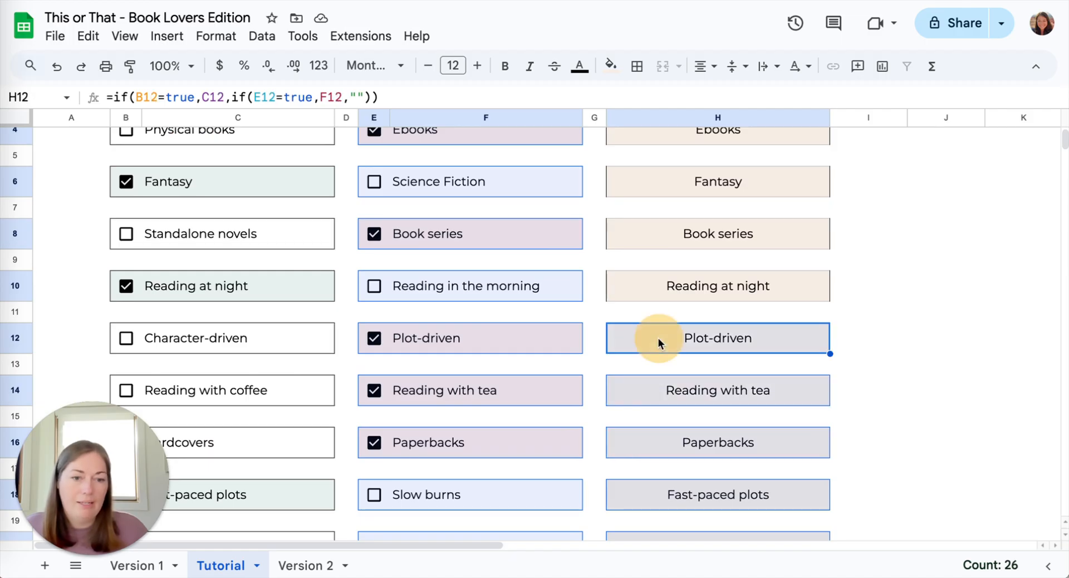
left_click(663, 286, "ctrl")
left_click(656, 231, "ctrl")
scroll(656, 225, "up", 2)
left_click(670, 270, "ctrl")
left_click(661, 218, "ctrl")
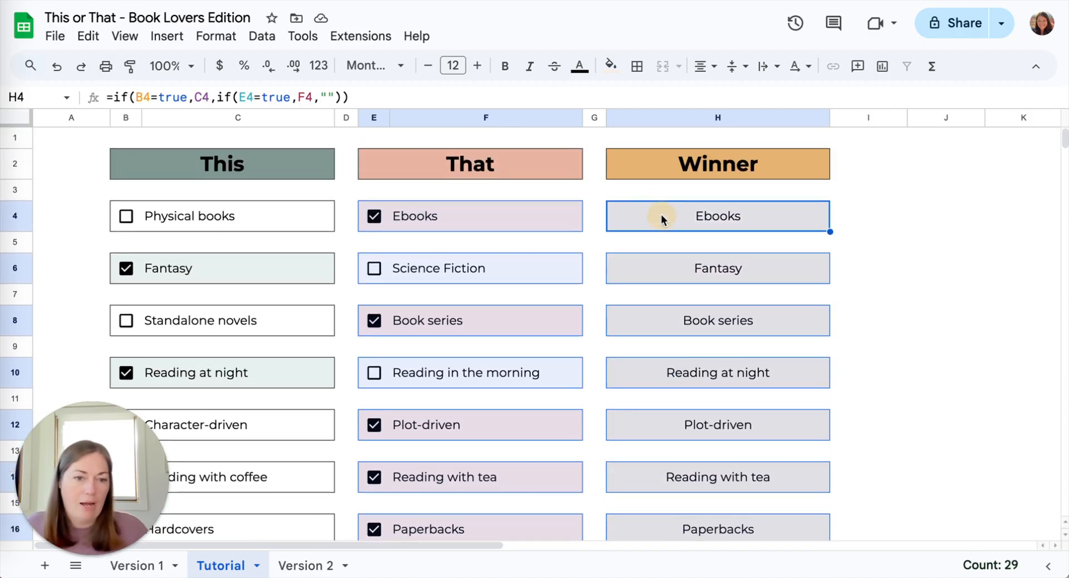
left_click(632, 68)
left_click(749, 100)
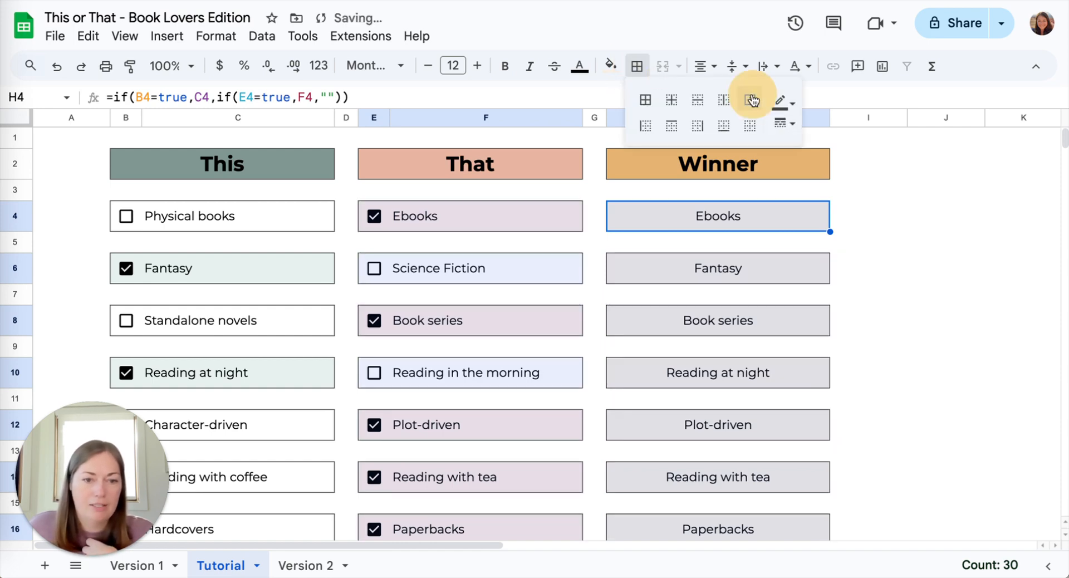
Clear the multi-selection and recheck the Online book shopping checkbox.
scroll(494, 302, "down", 8)
left_click(468, 495)
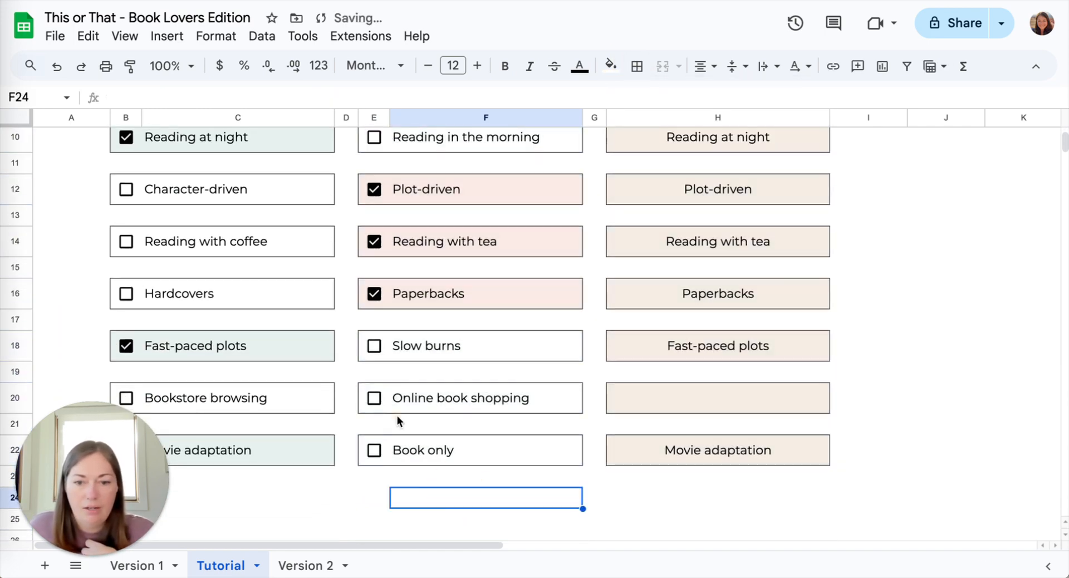
left_click(374, 398)
scroll(481, 382, "up", 8)
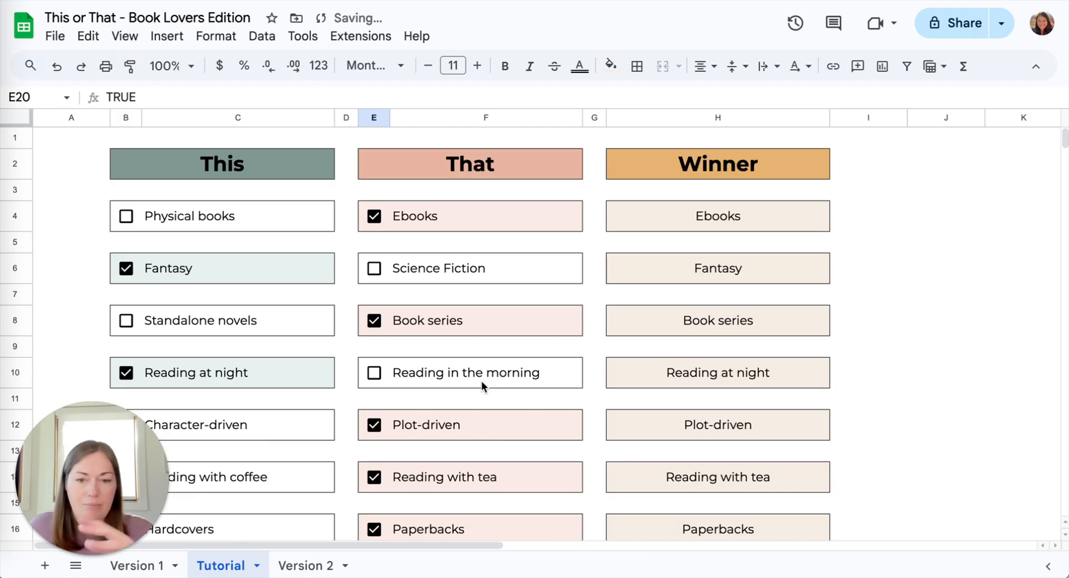
Compare the spaced layout with the Version 2 sheet, and return to the Tutorial sheet.
scroll(328, 382, "down", 2)
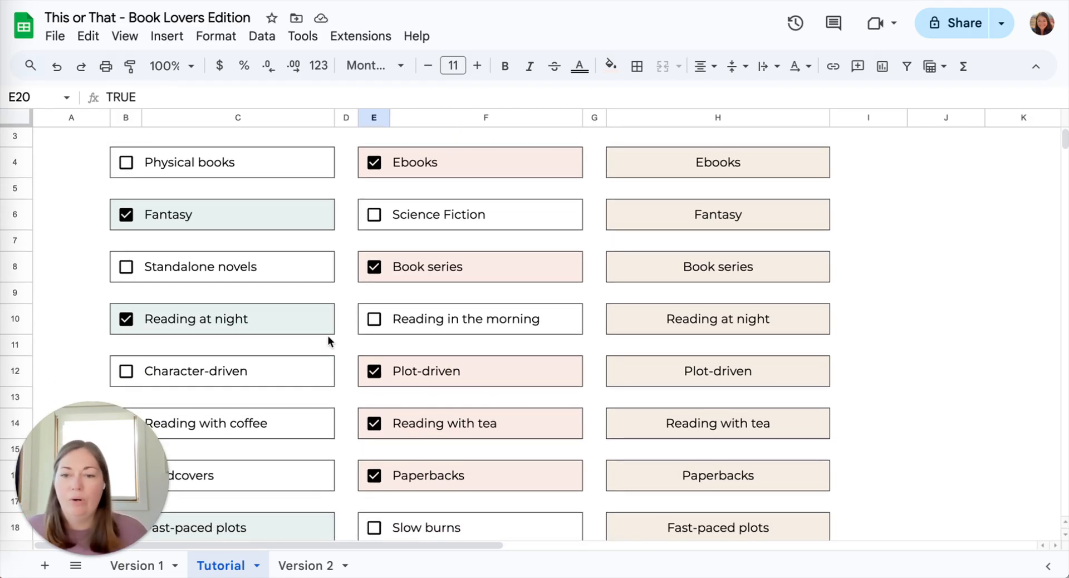
scroll(328, 337, "down", 1)
left_click(315, 565)
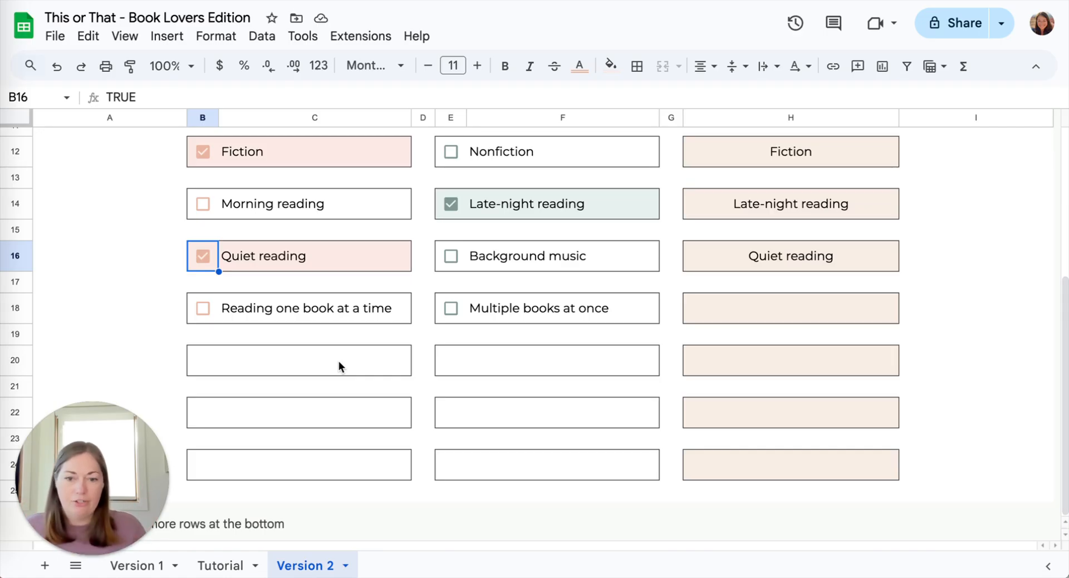
left_click(221, 565)
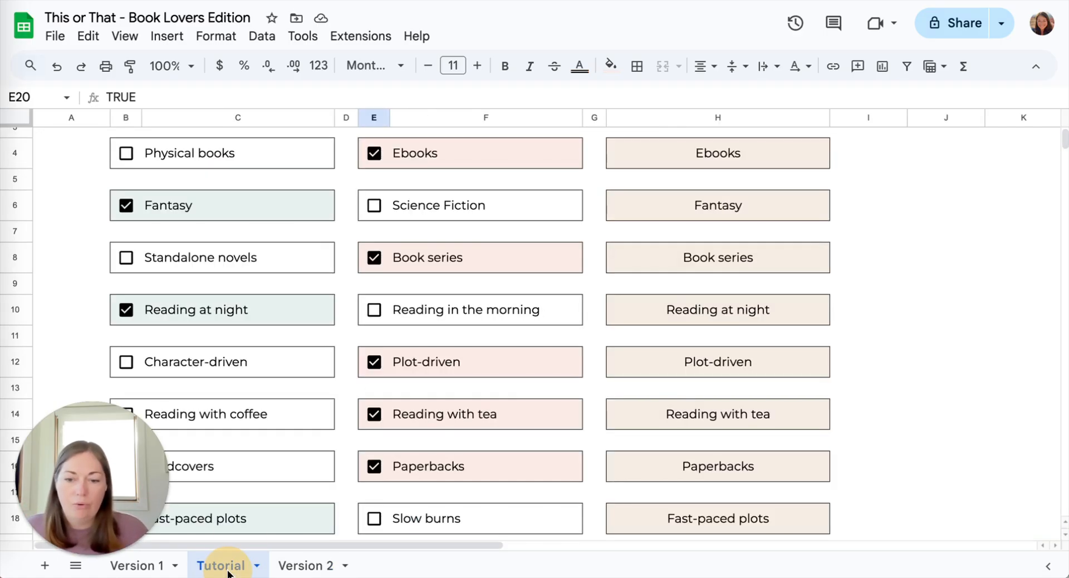
Select the entire Tutorial sheet and check all of its checkboxes at once.
left_click(137, 255)
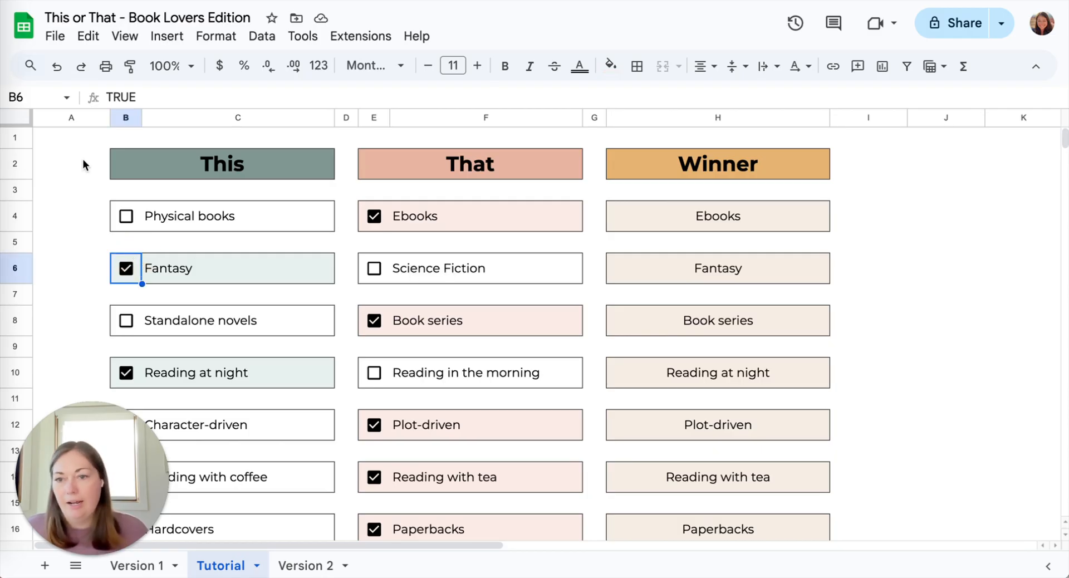
left_click(19, 118)
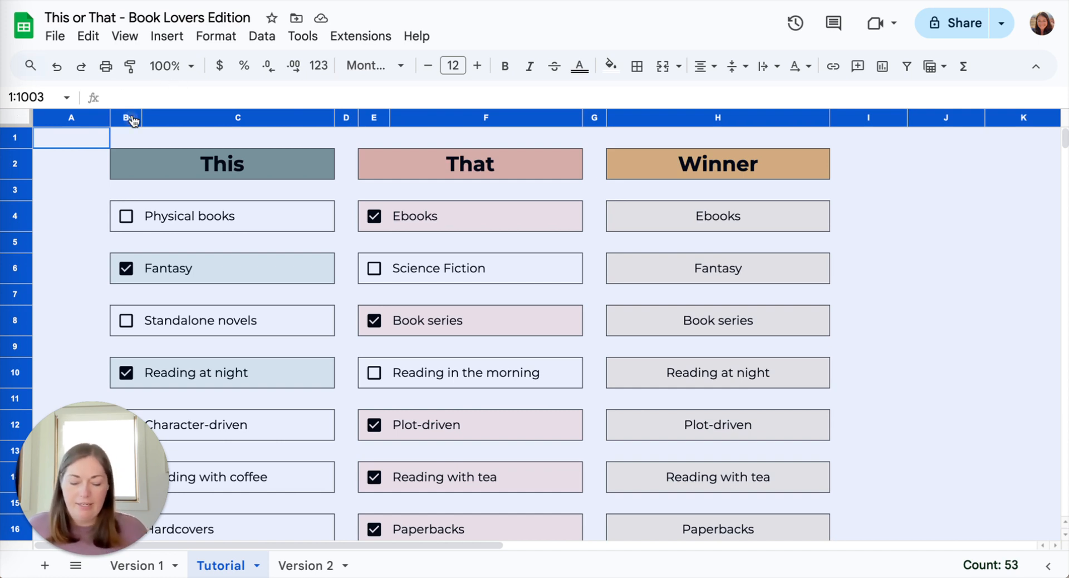
key("space")
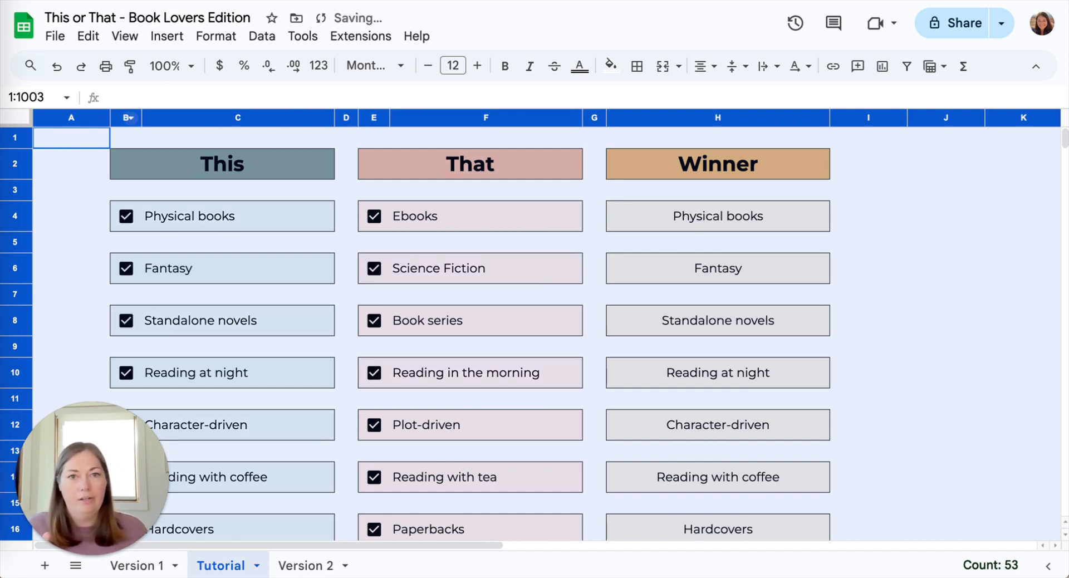
Uncheck all of the Tutorial sheet's checkboxes at once and clear the full-sheet selection.
key("space")
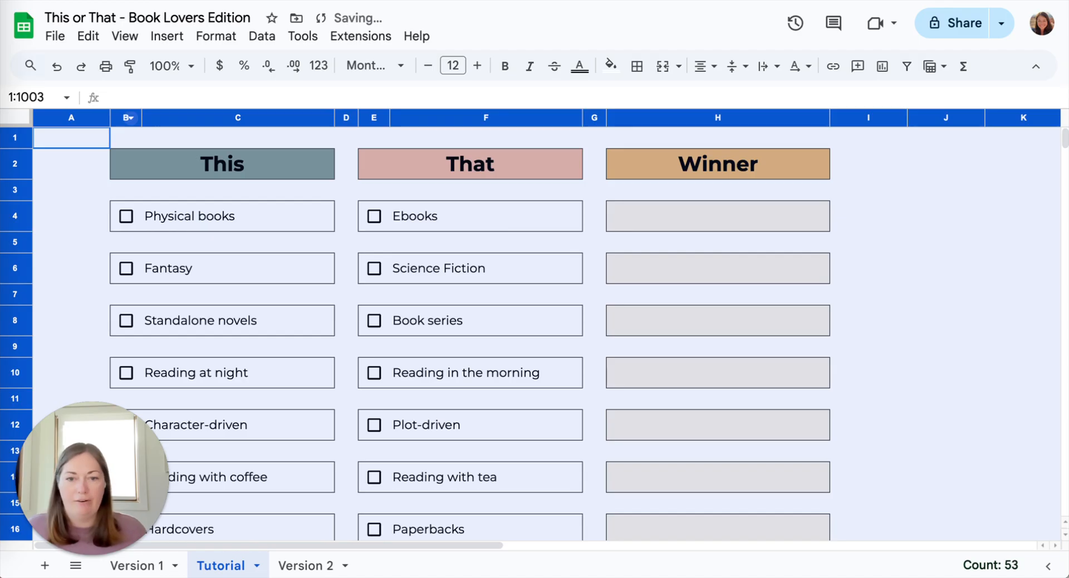
scroll(172, 259, "down", 3)
left_click(72, 212)
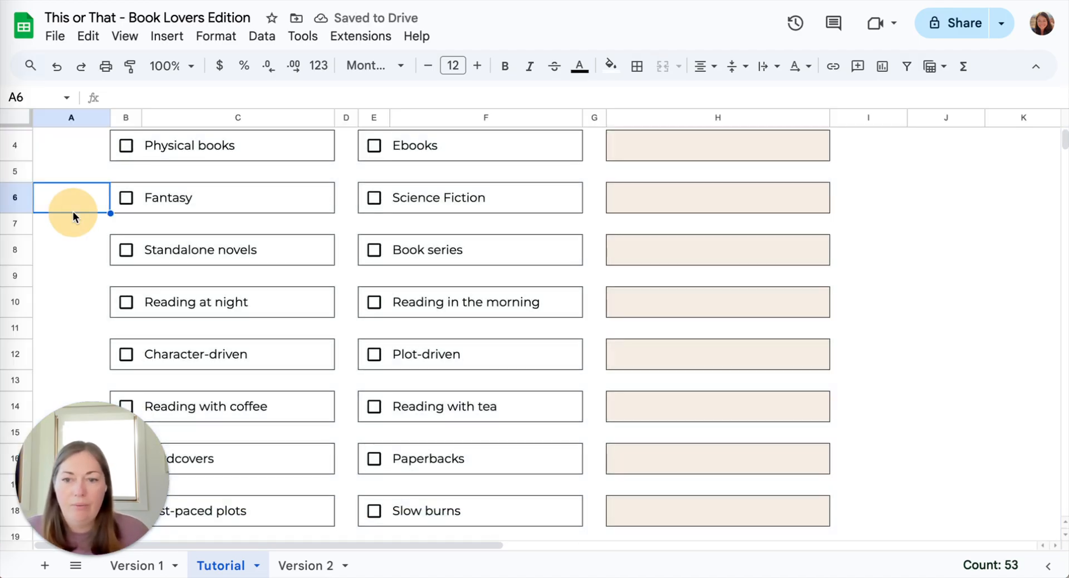
Start a conditional formatting rule on the Fantasy and Science Fiction row, B6:F6, with the condition Custom formula is.
scroll(141, 211, "up", 1)
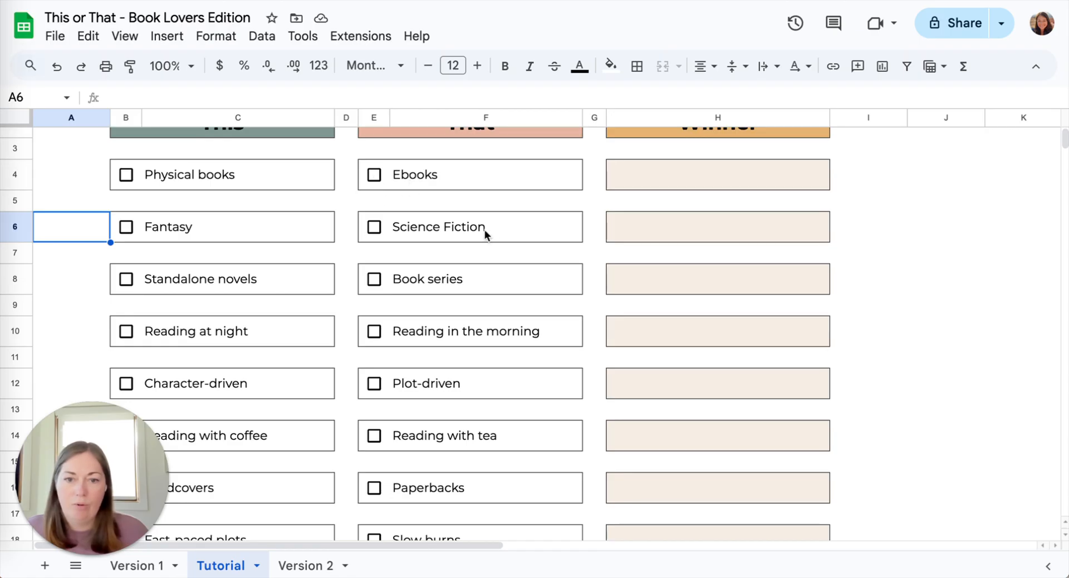
left_click(135, 217)
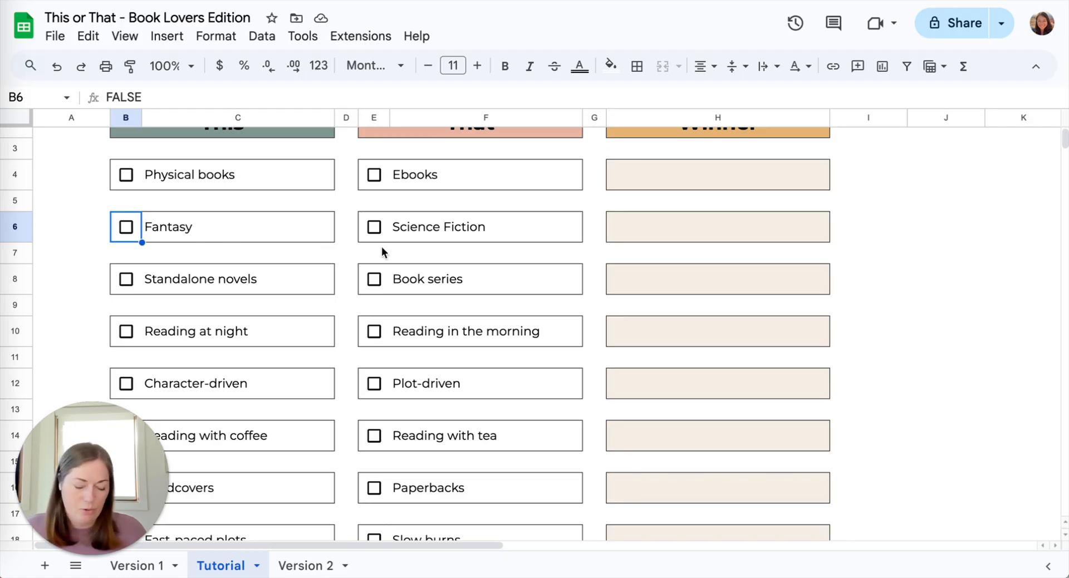
left_click(531, 226, "shift")
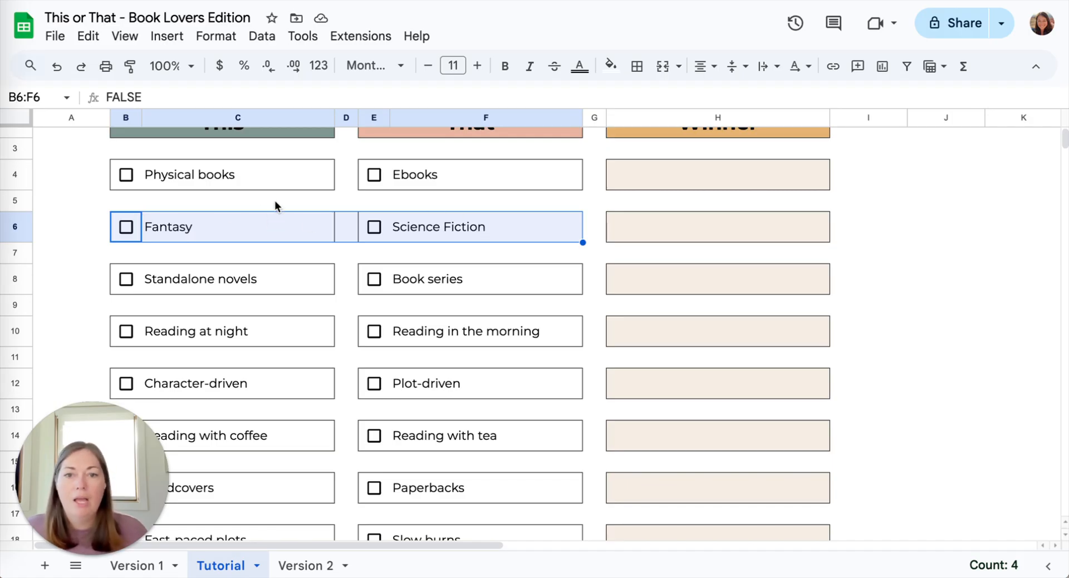
left_click(216, 35)
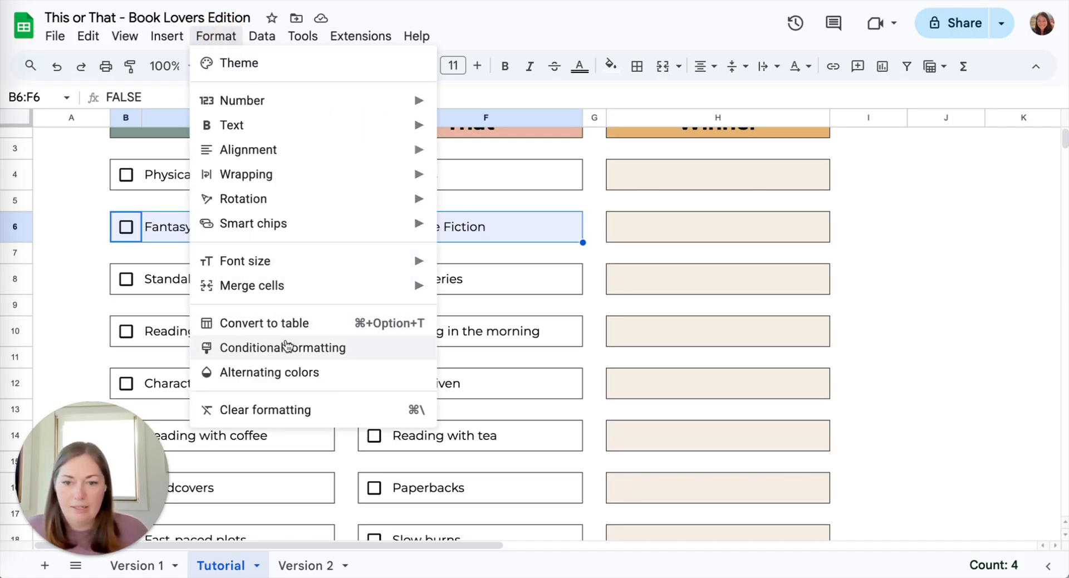
left_click(326, 347)
left_click(878, 239)
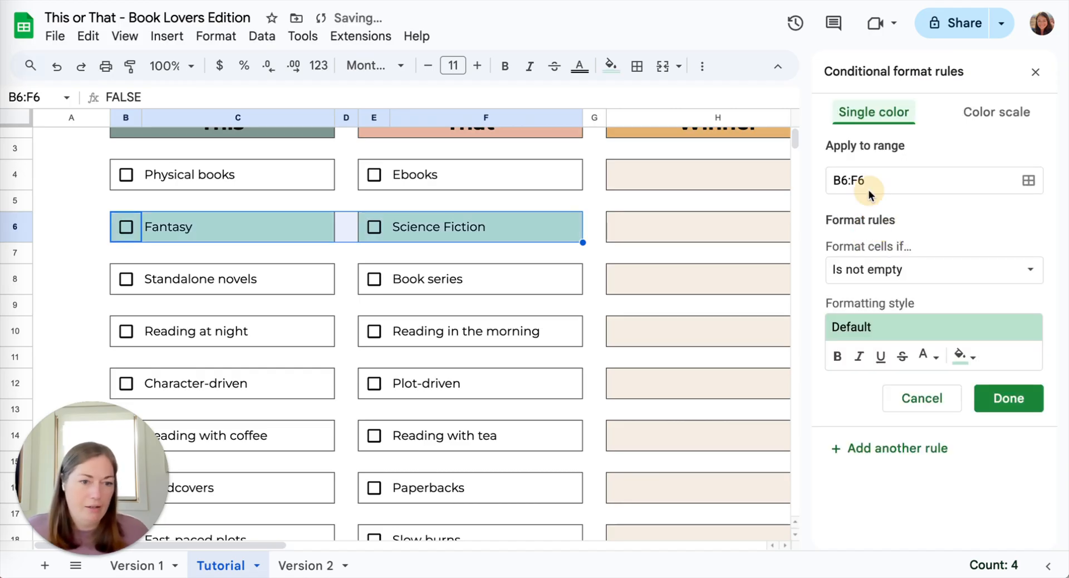
left_click(885, 267)
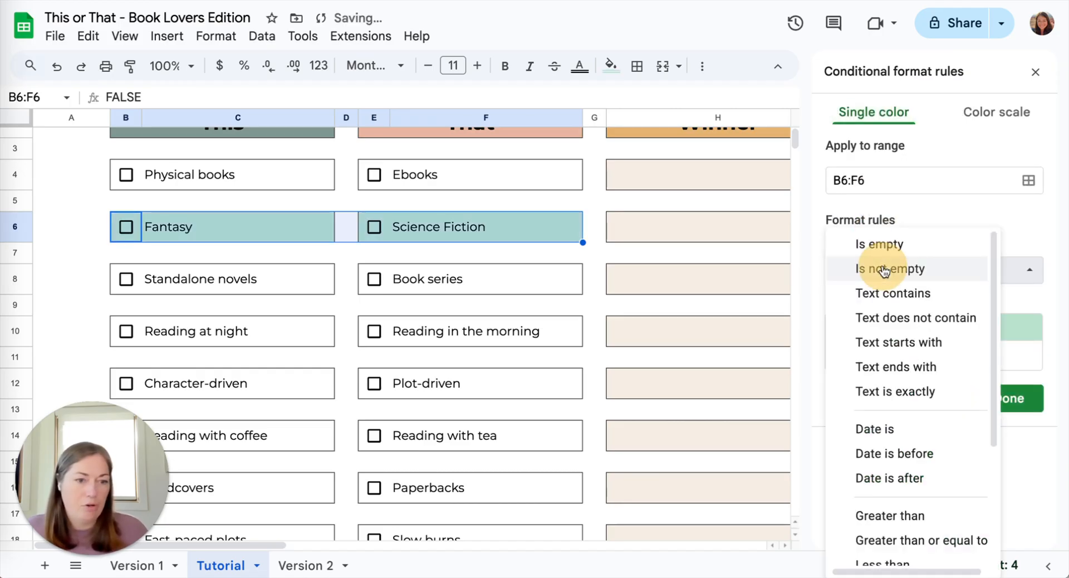
scroll(891, 390, "down", 3)
left_click(894, 548)
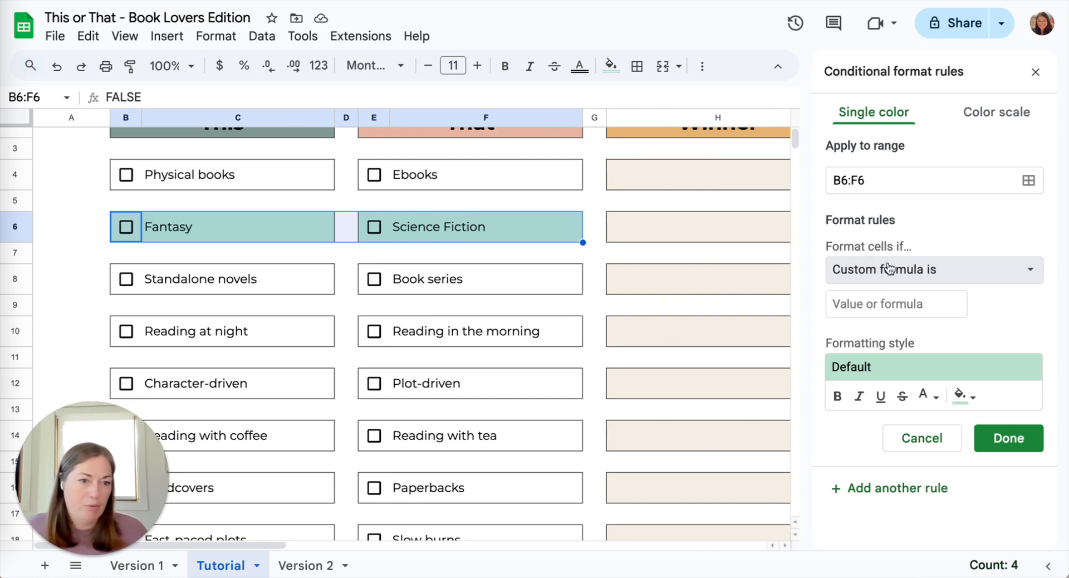
Enter =AND($B$4=false, $E$4=false) as the custom formula of the B6:F6 rule.
left_click(876, 304)
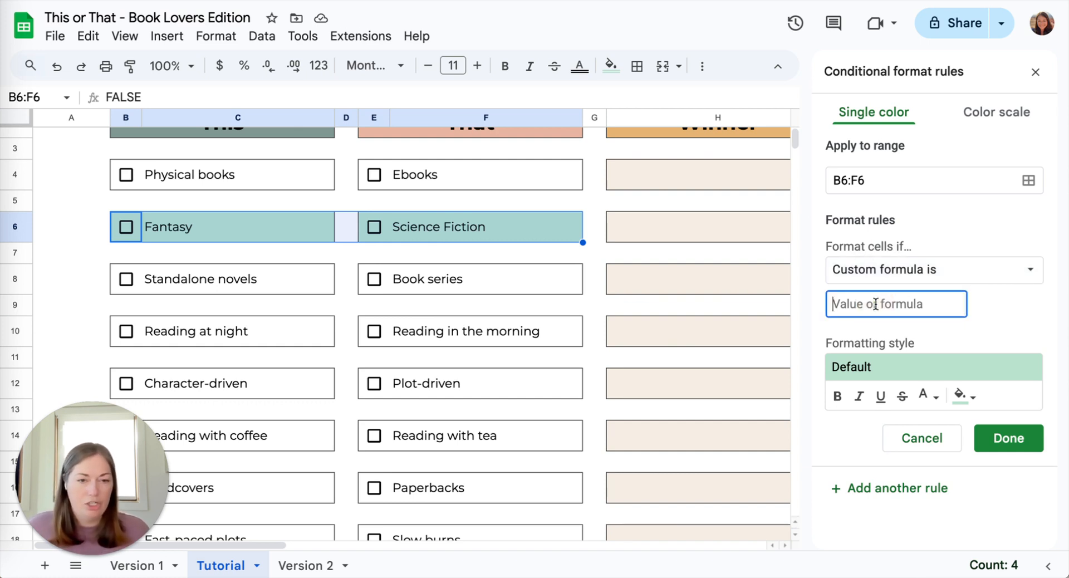
type("=")
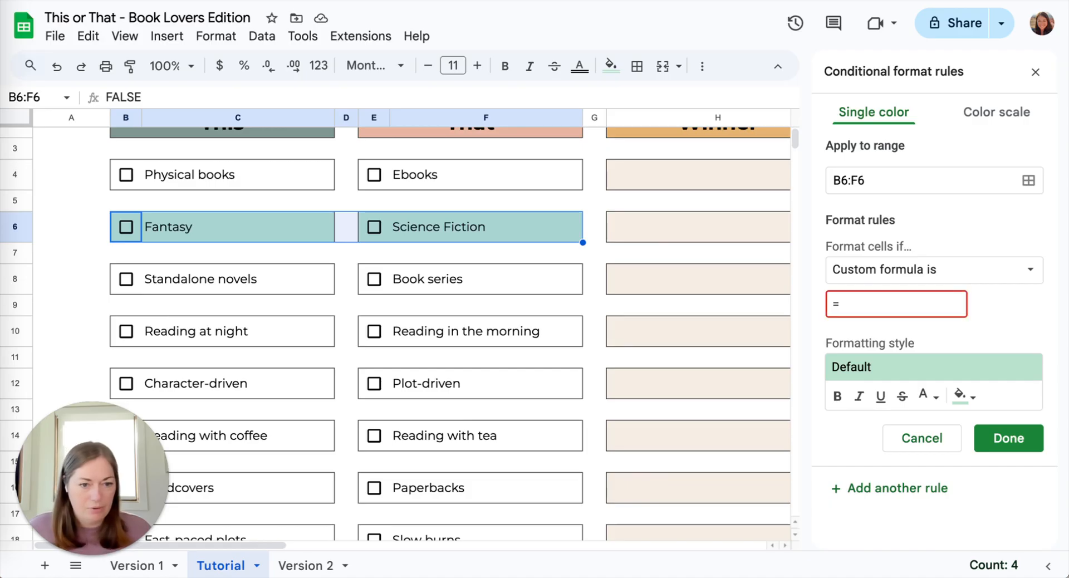
type("AND(")
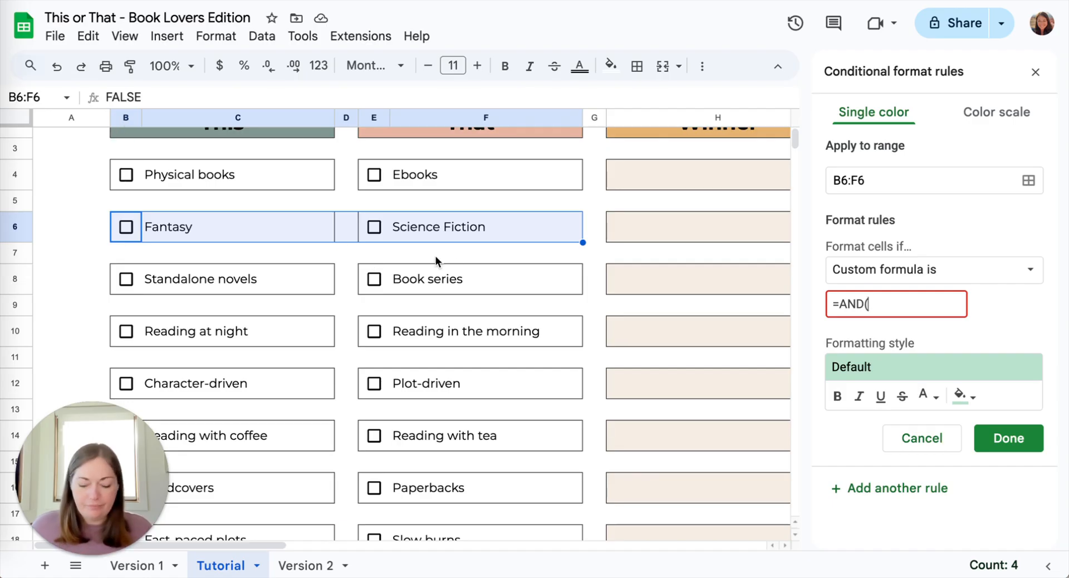
type("$B$4")
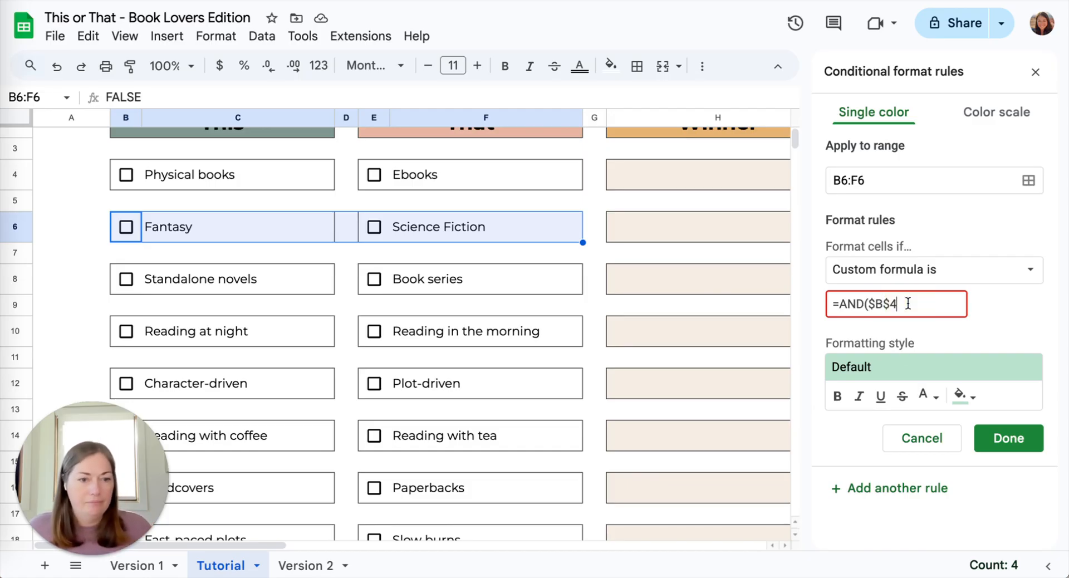
type("=false")
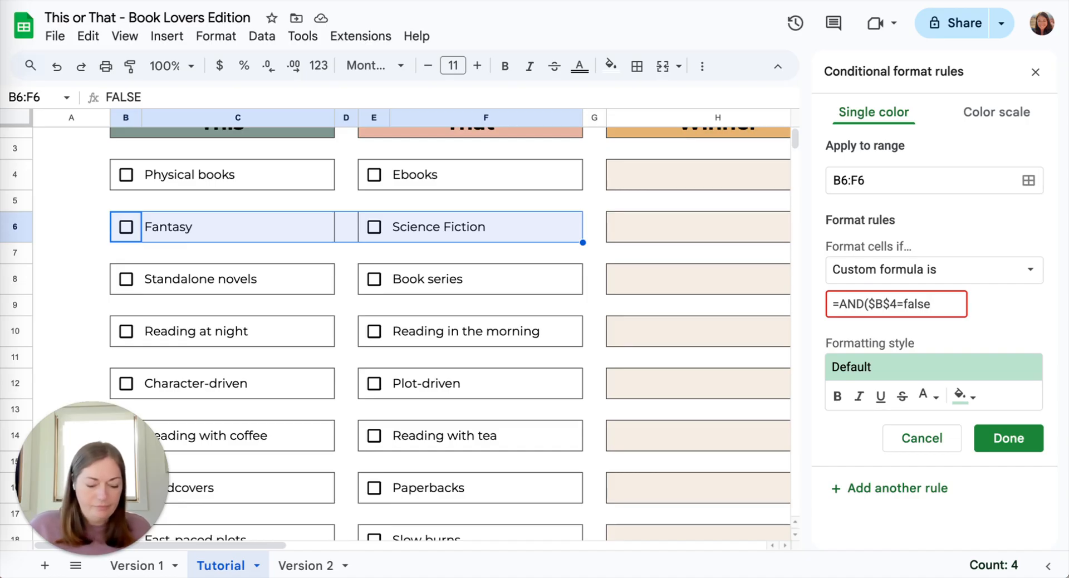
type(")")
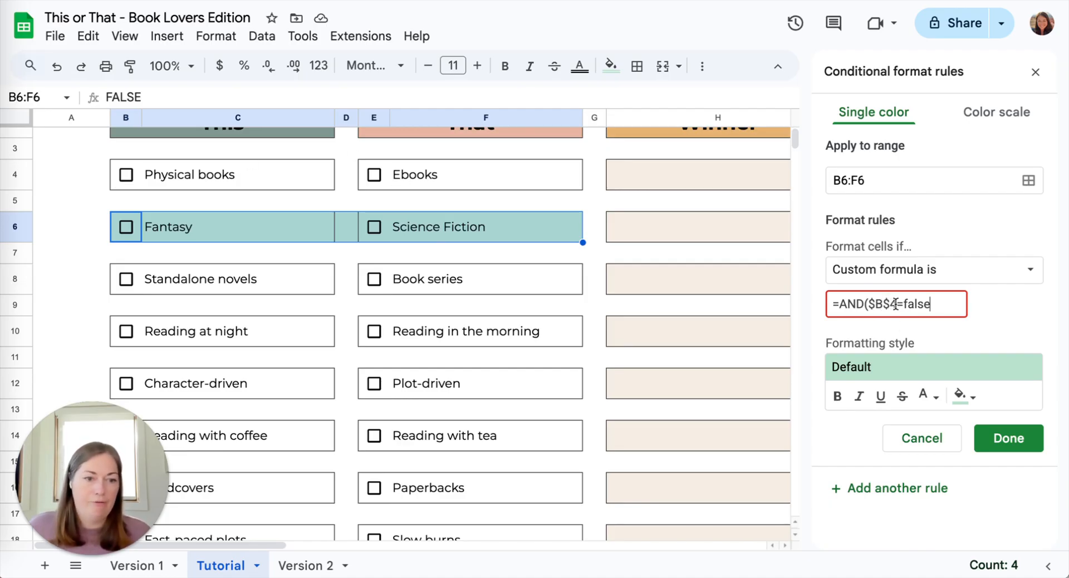
type(",")
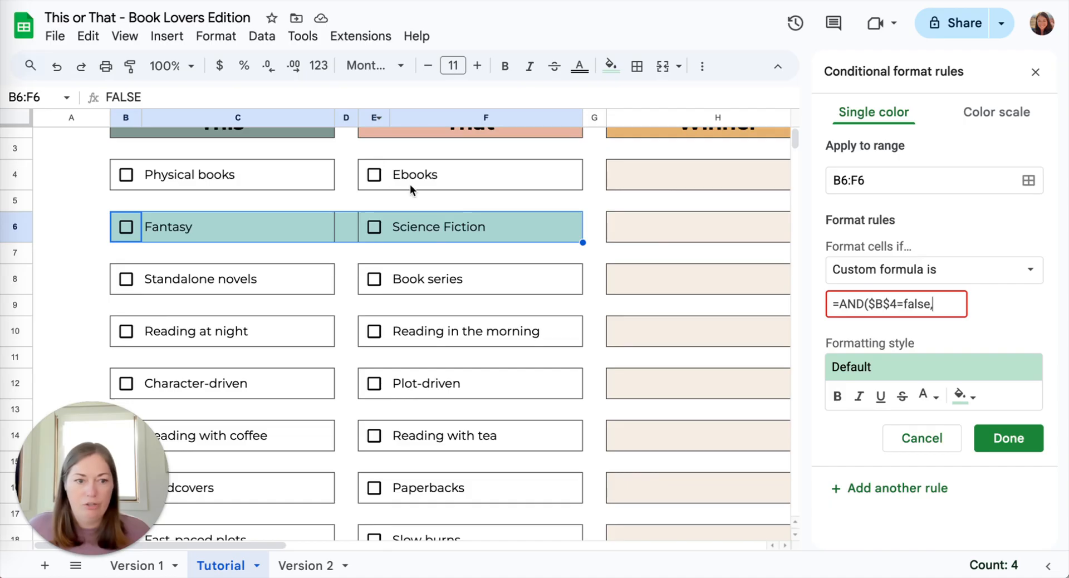
type("$")
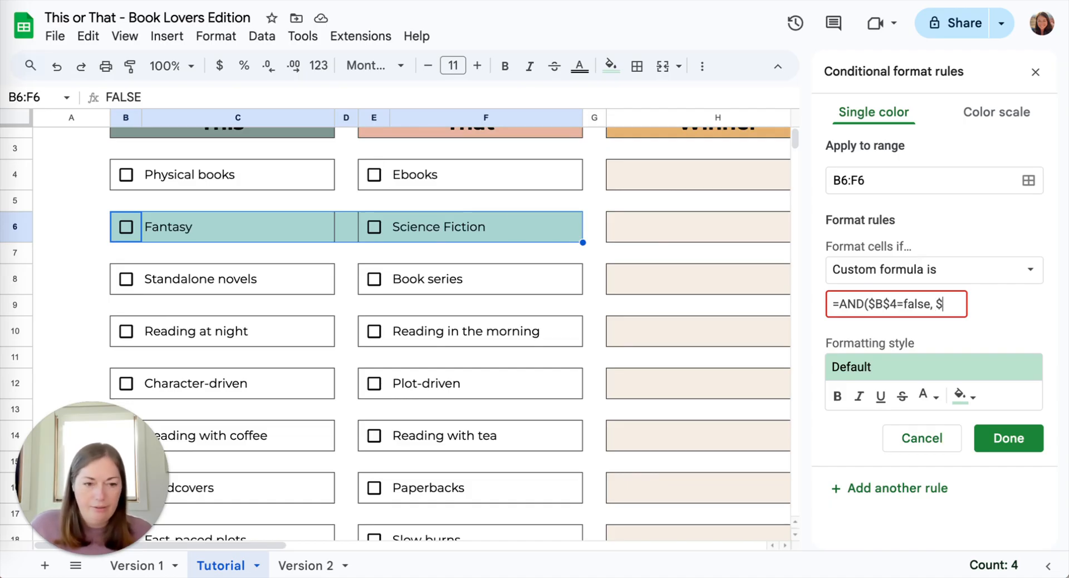
type("E")
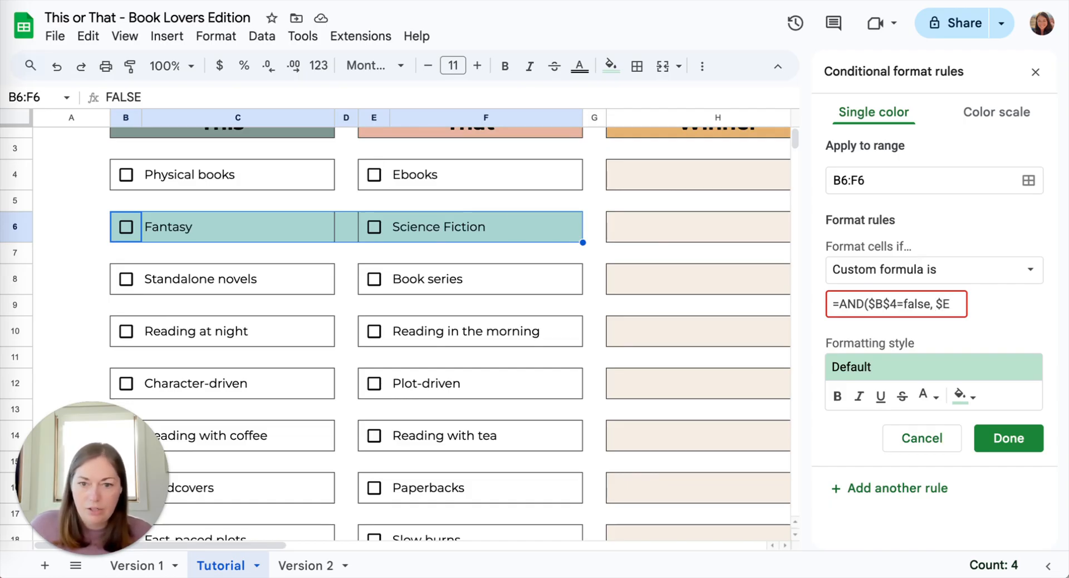
type("$4")
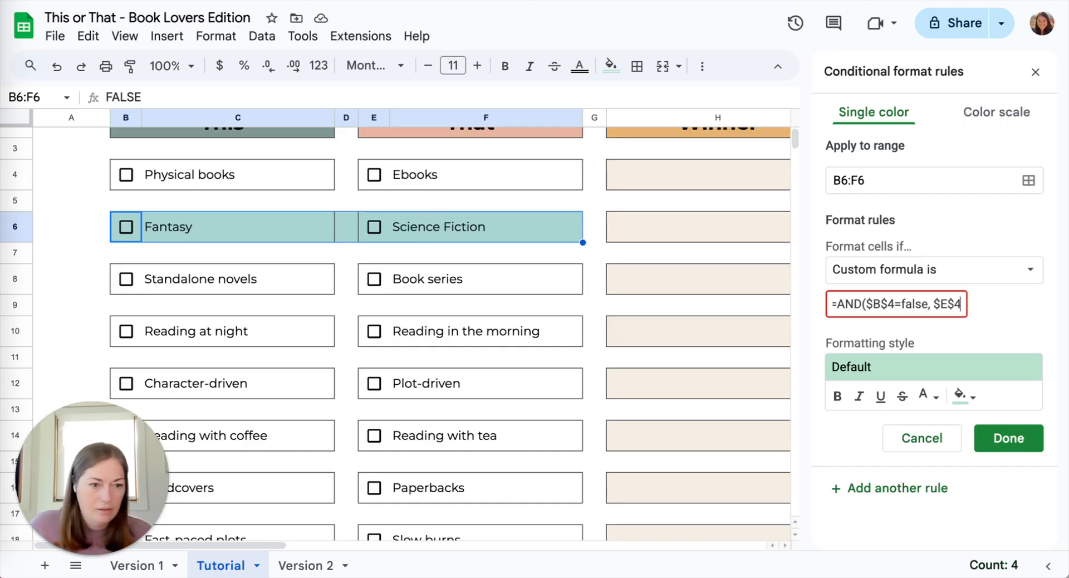
type("=false")
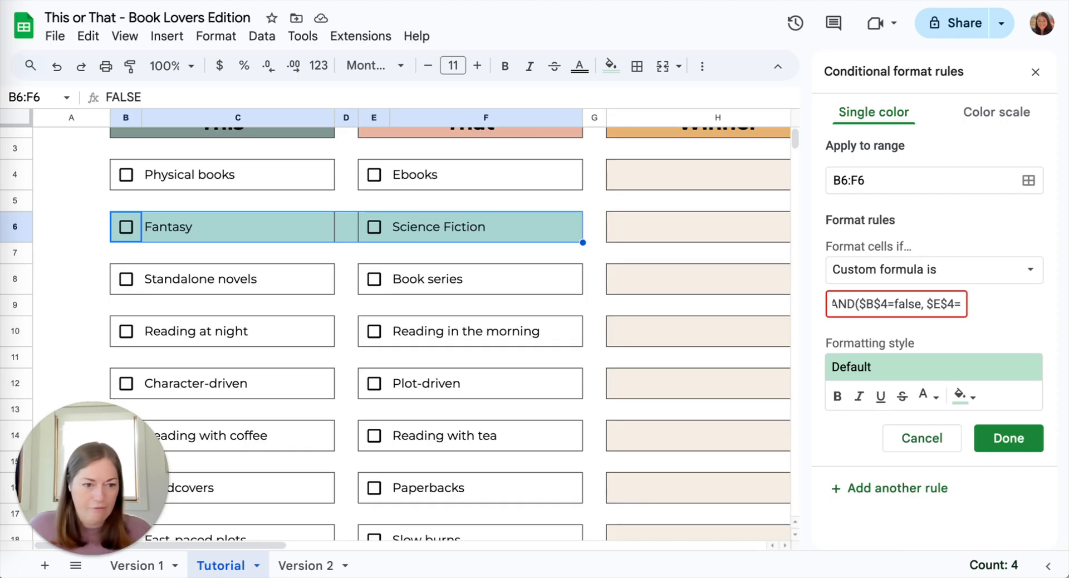
type(")")
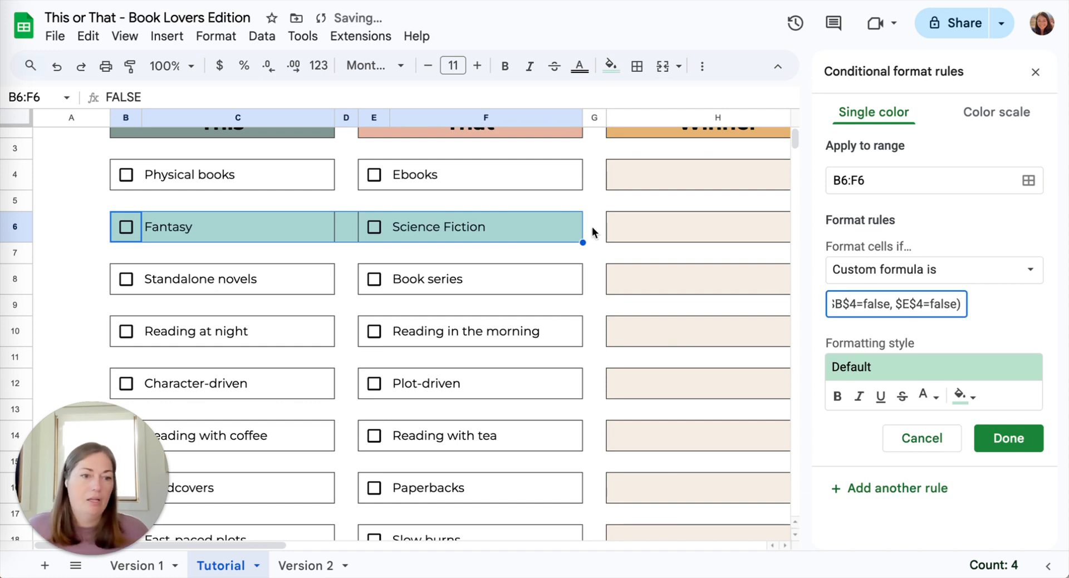
scroll(845, 300, "left", 2)
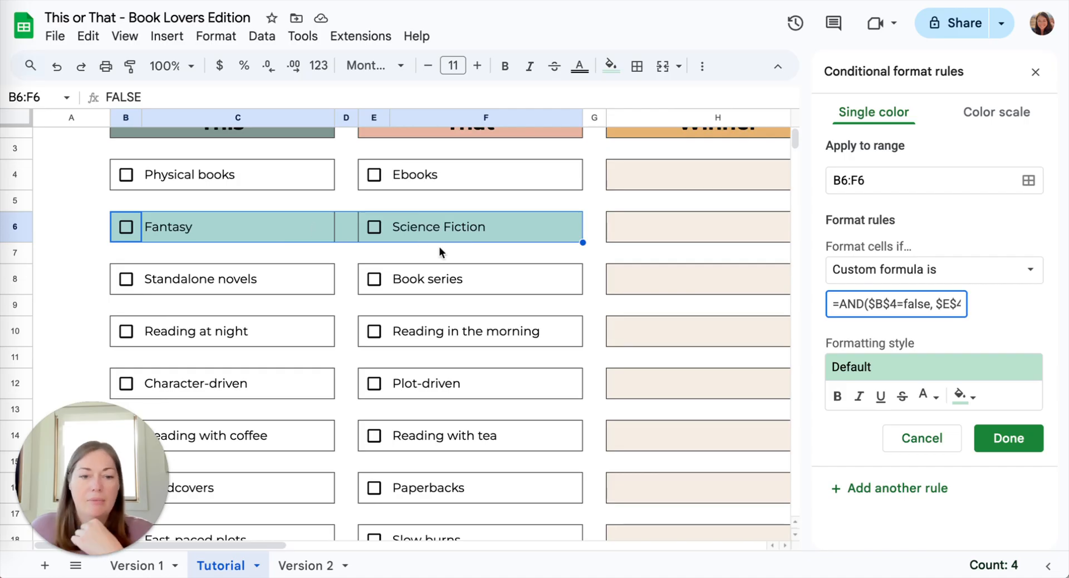
Set both the fill color and the text color of the B6:F6 rule to white.
left_click(975, 397)
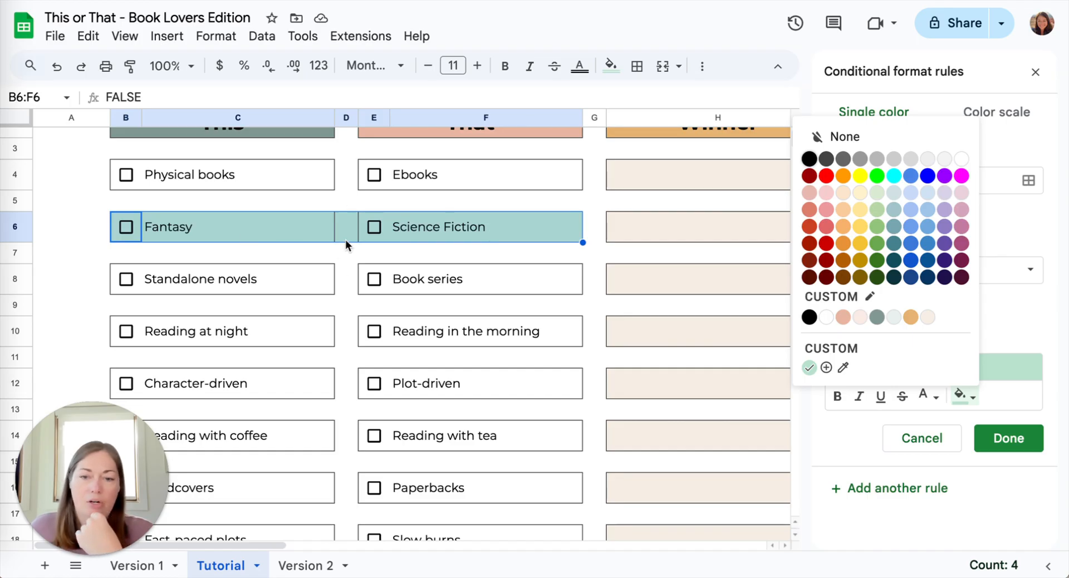
left_click(961, 159)
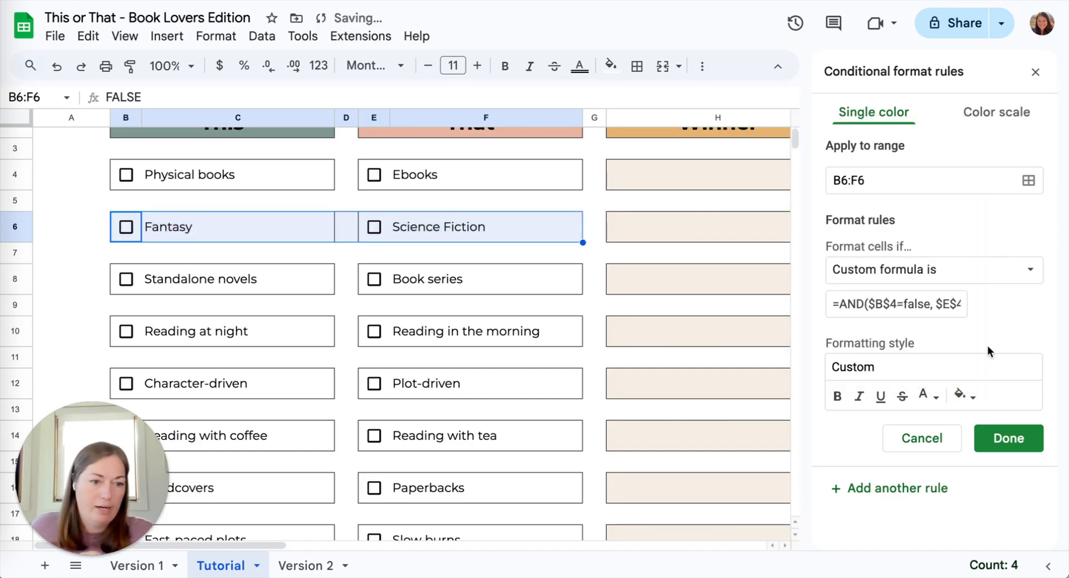
left_click(939, 397)
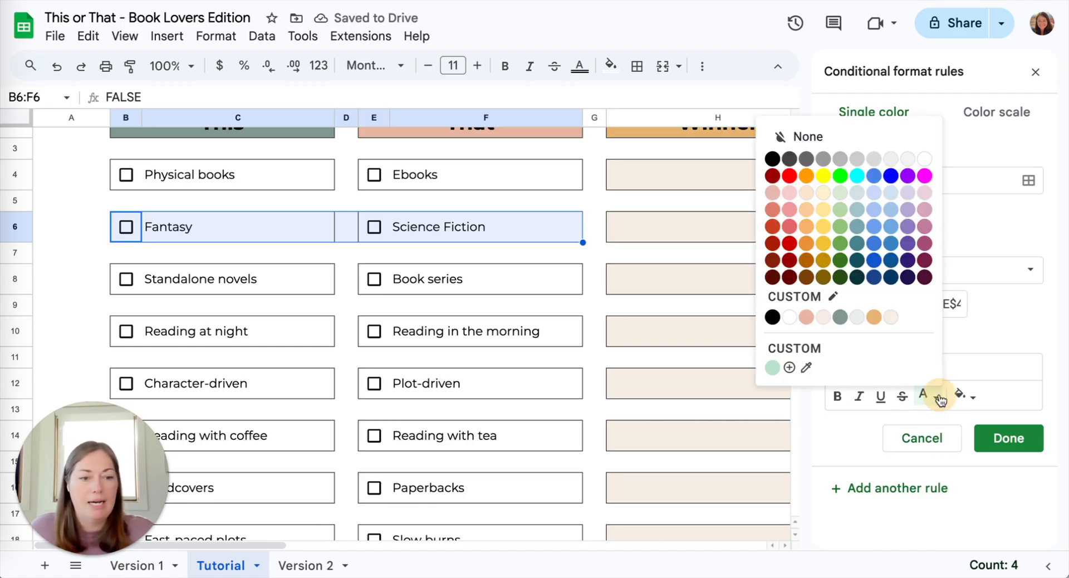
left_click(924, 158)
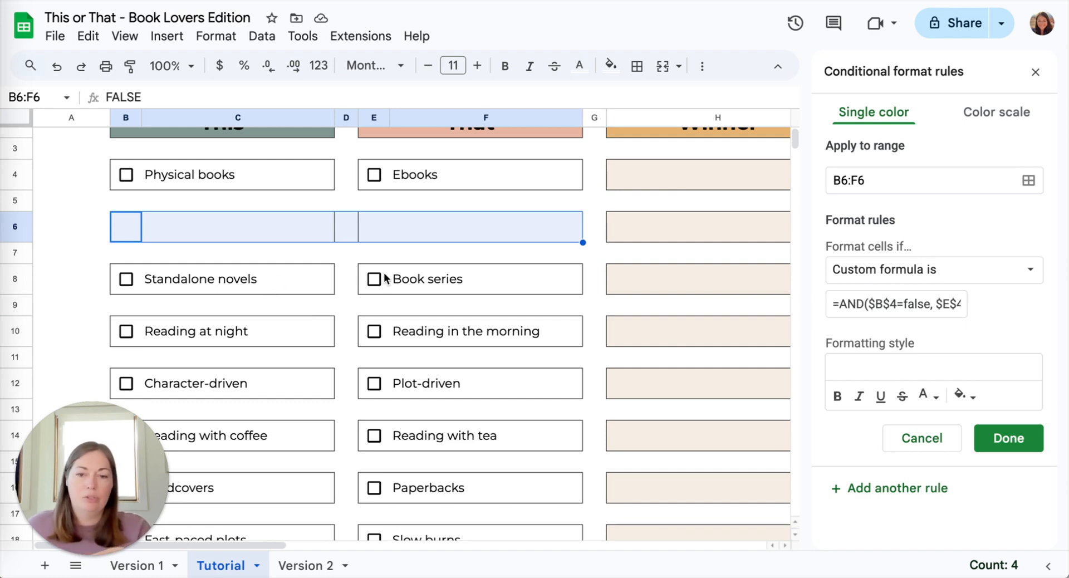
Add another conditional formatting rule with the same settings and apply it to the Standalone novels and Book series row, B8:F8.
scroll(422, 355, "down", 3)
scroll(422, 356, "down", 6)
scroll(555, 360, "up", 10)
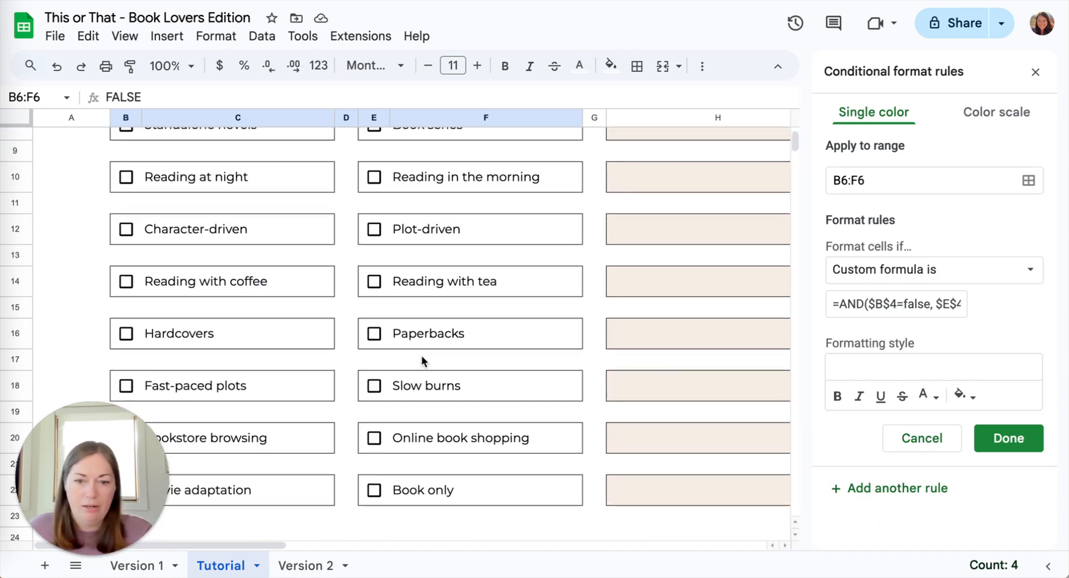
left_click(895, 488)
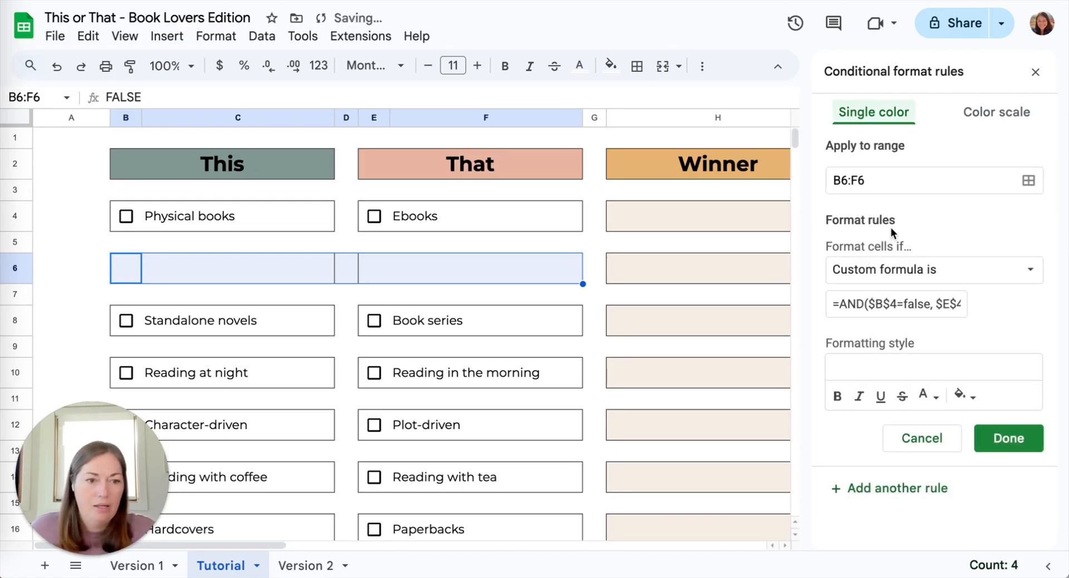
left_click(874, 181)
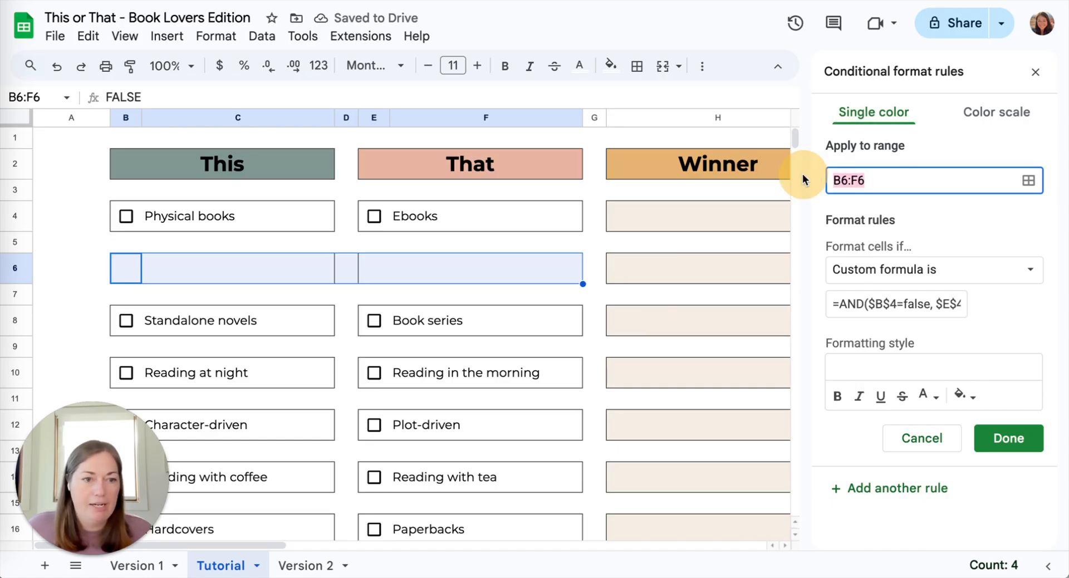
key("BackSpace")
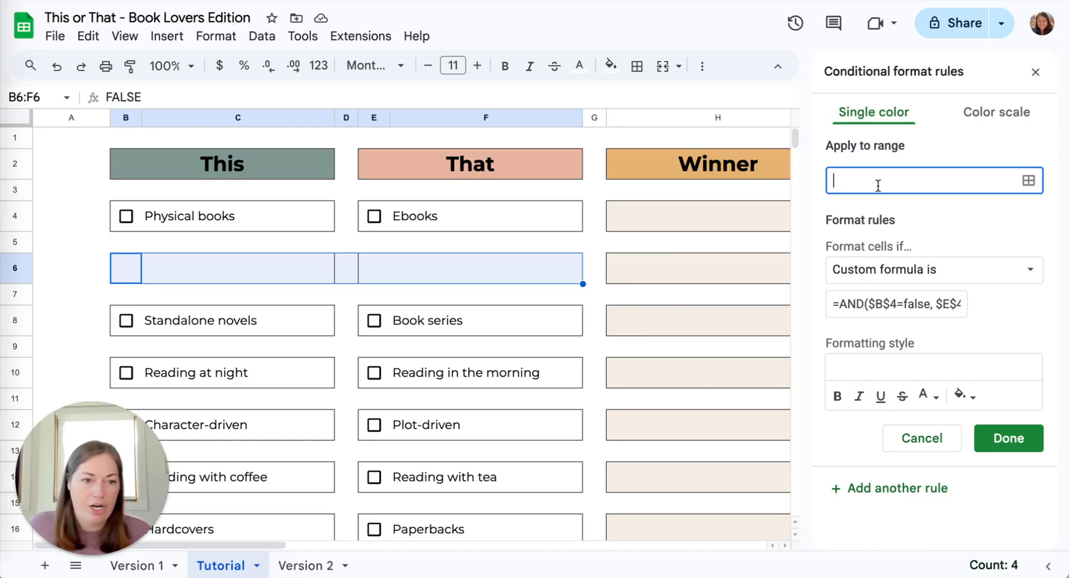
left_click(1031, 183)
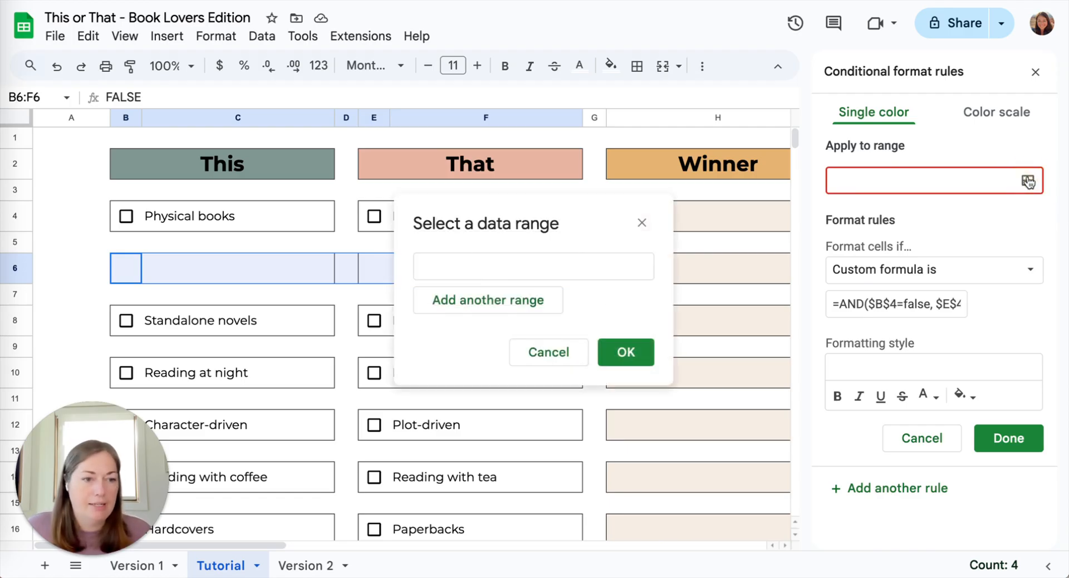
scroll(289, 283, "down", 2)
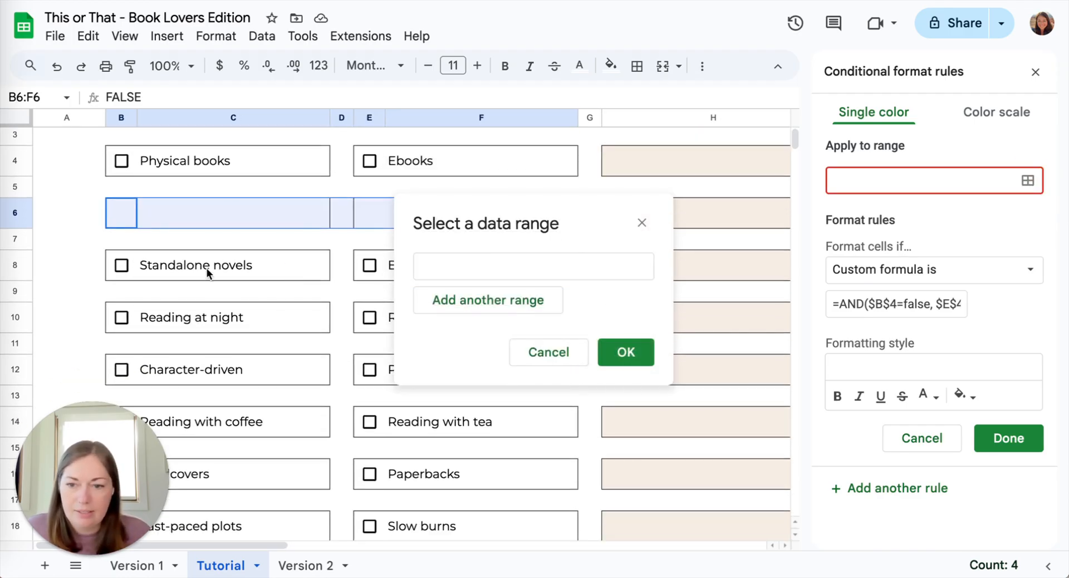
left_click(136, 264)
scroll(240, 271, "right", 2)
scroll(261, 266, "right", 1)
left_click(348, 266, "shift")
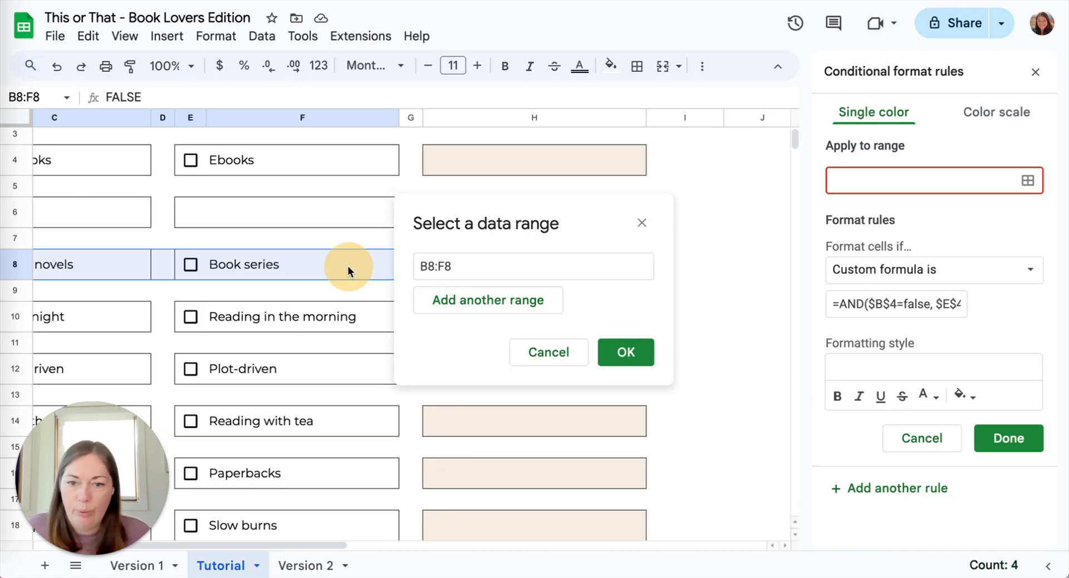
scroll(272, 262, "left", 3)
left_click(626, 352)
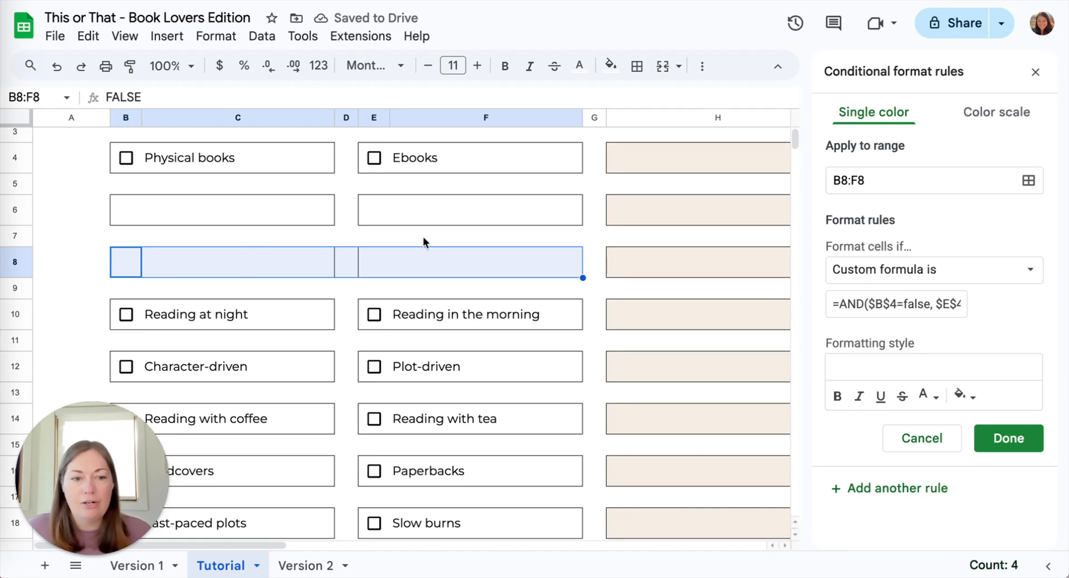
Change the B8:F8 rule's custom formula to =AND($B$6=false, $E$6=false).
left_click(881, 304)
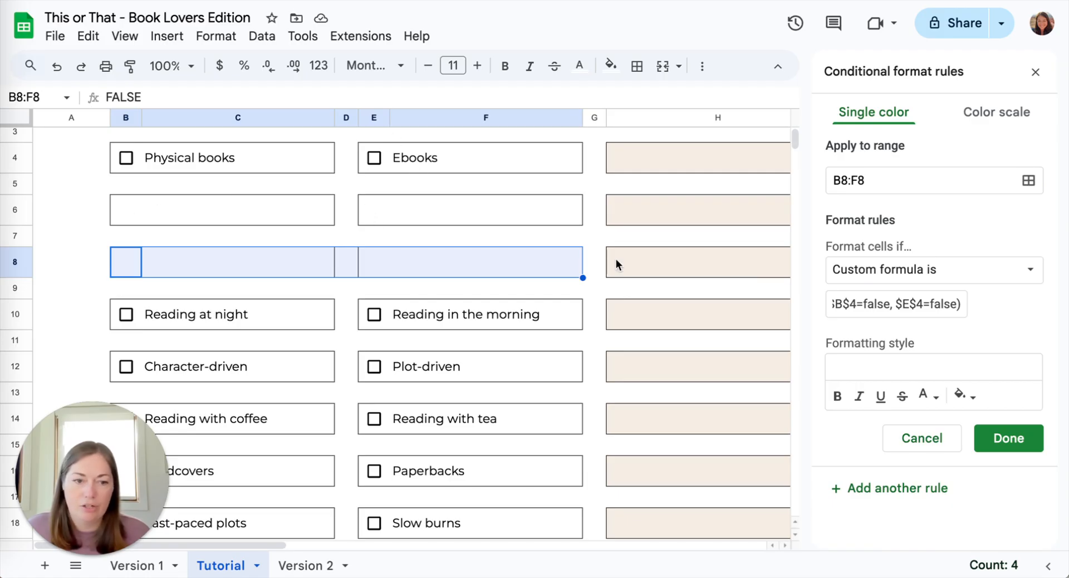
scroll(838, 304, "left", 1)
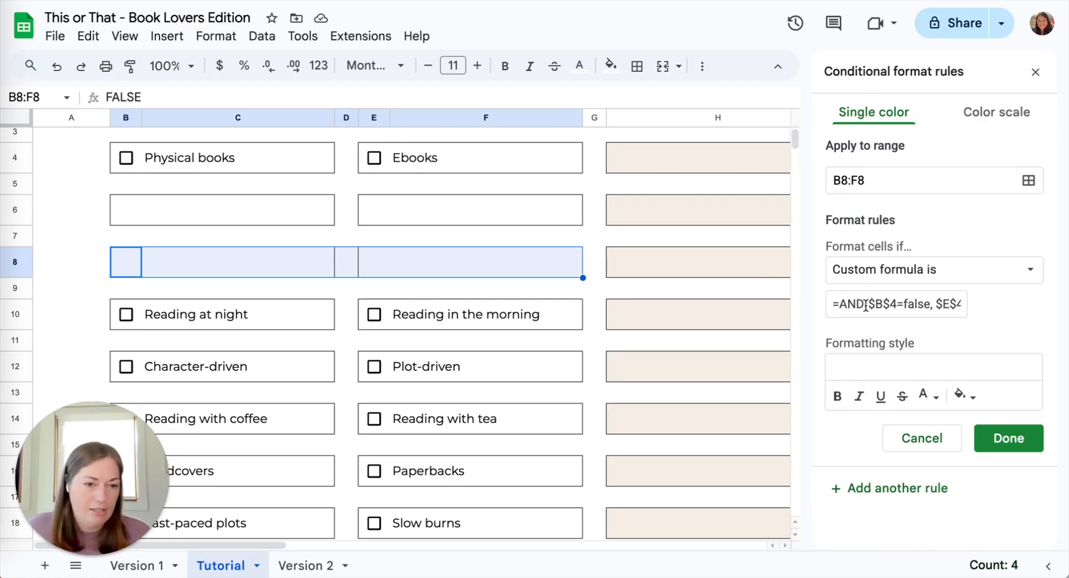
left_click(898, 302)
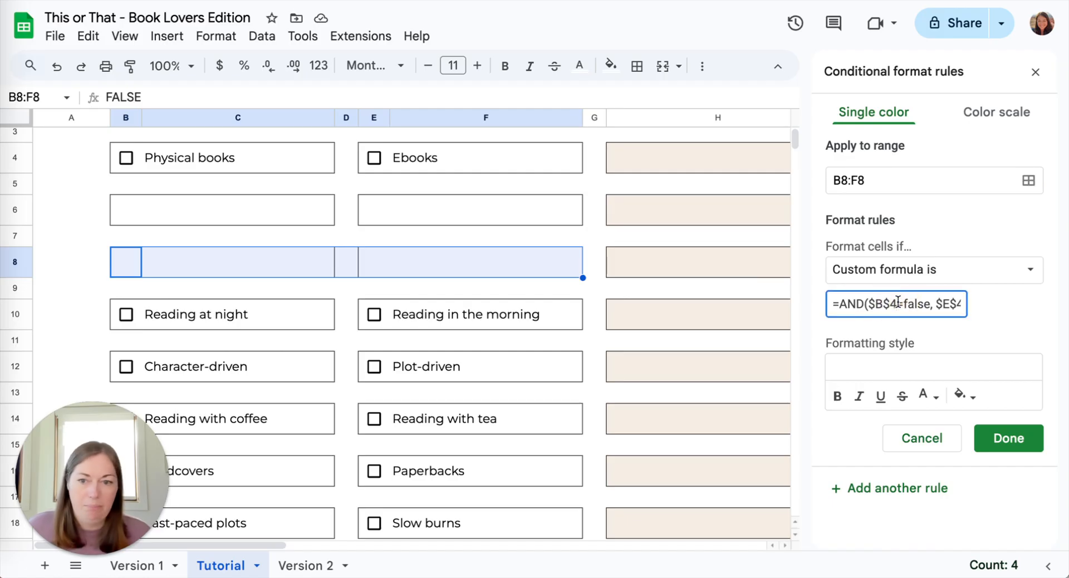
key("BackSpace")
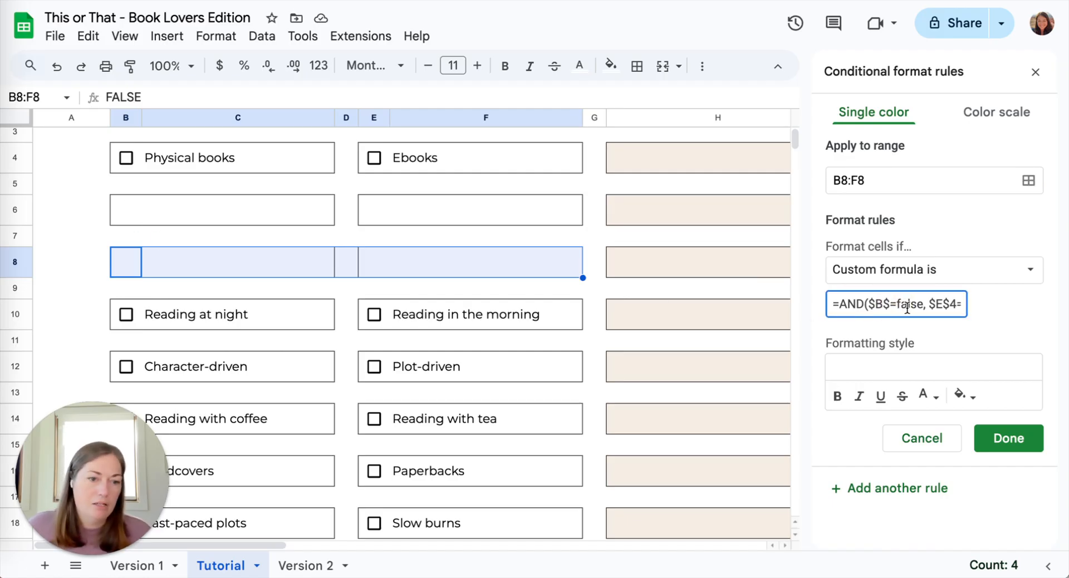
type("6")
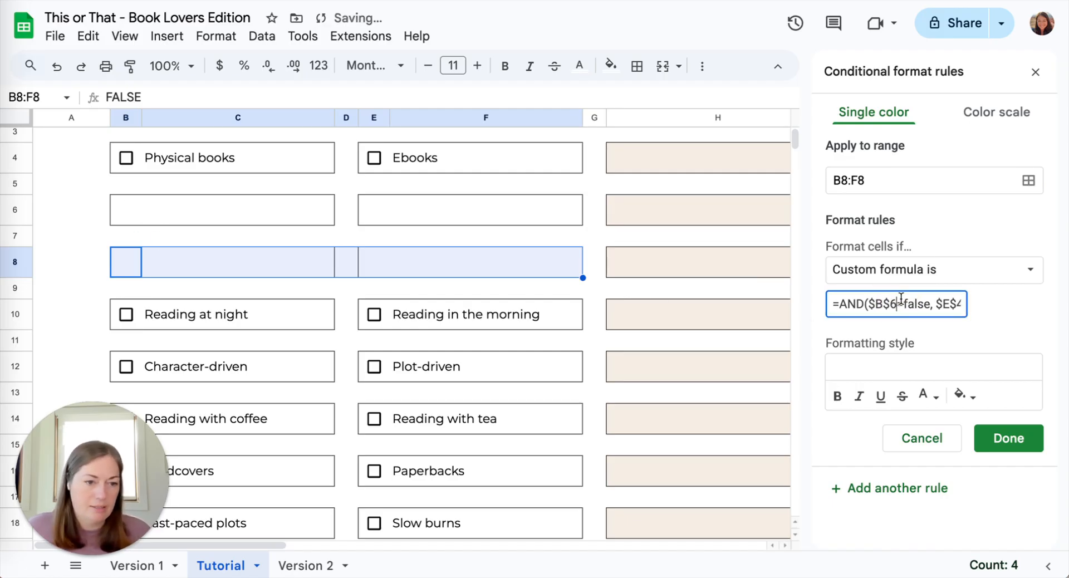
left_click(921, 301)
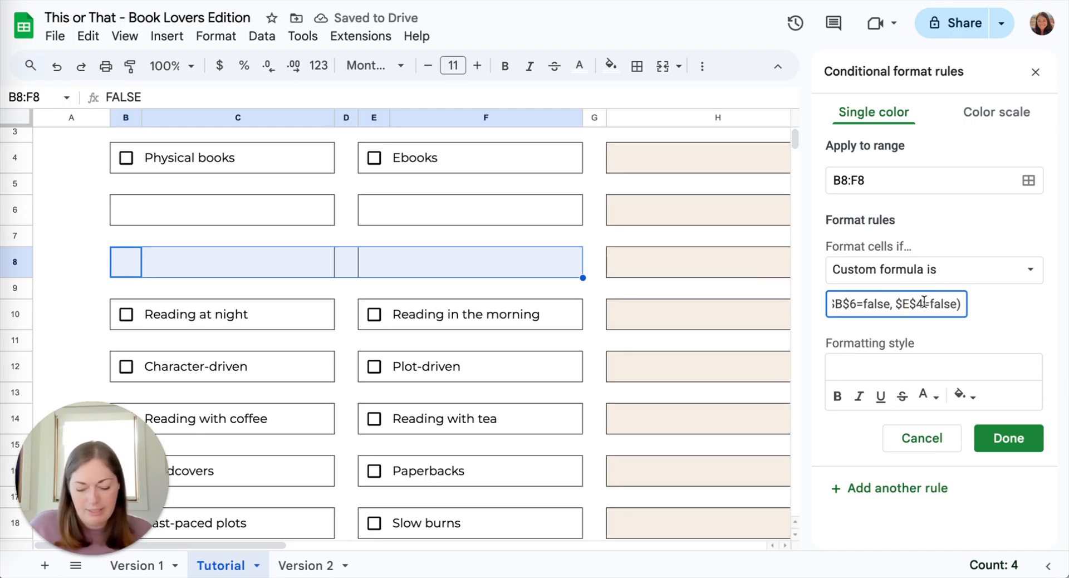
key("BackSpace")
type("6")
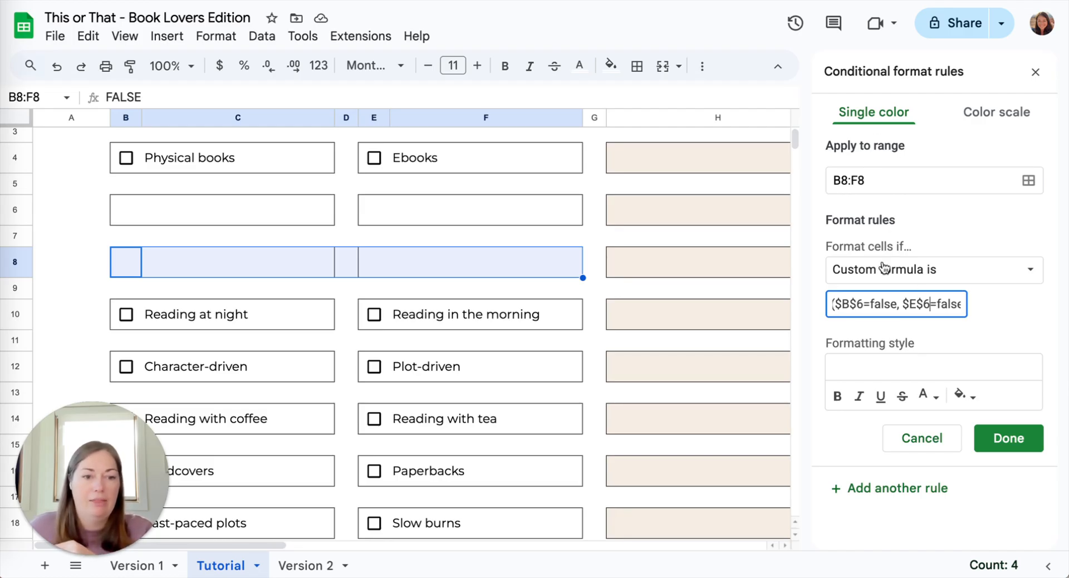
Add another rule with the same formatting and apply it to the Reading at night and Reading in the morning row, B10:F10.
left_click(884, 486)
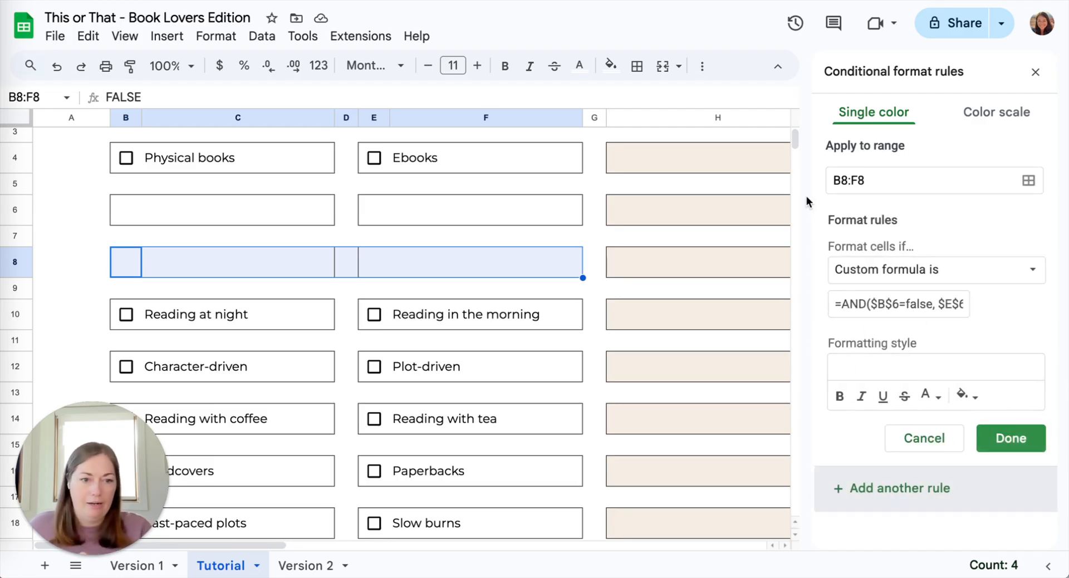
left_click(881, 179)
key("BackSpace")
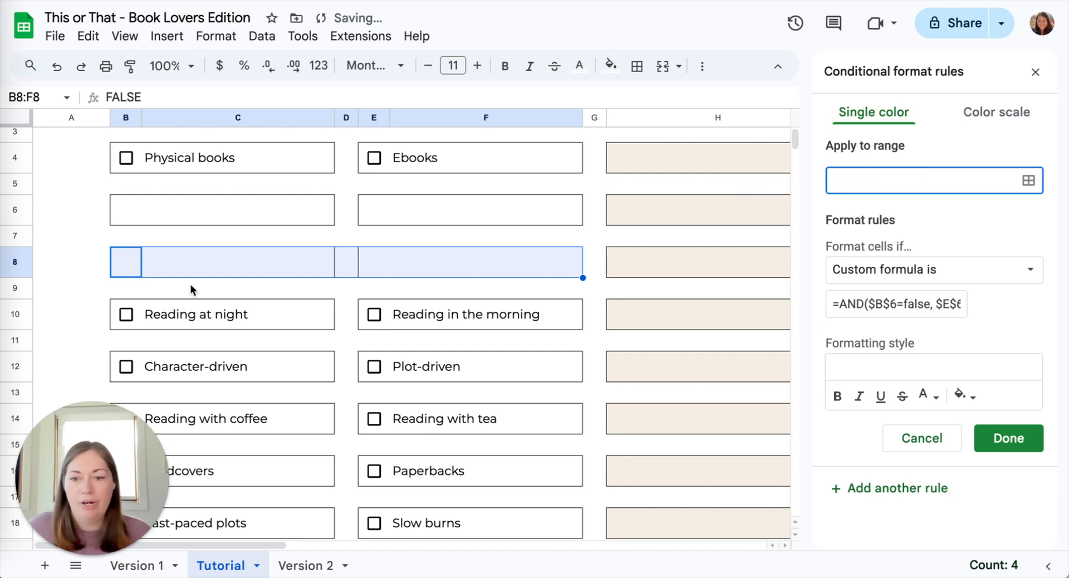
left_click(135, 314)
scroll(326, 296, "right", 3)
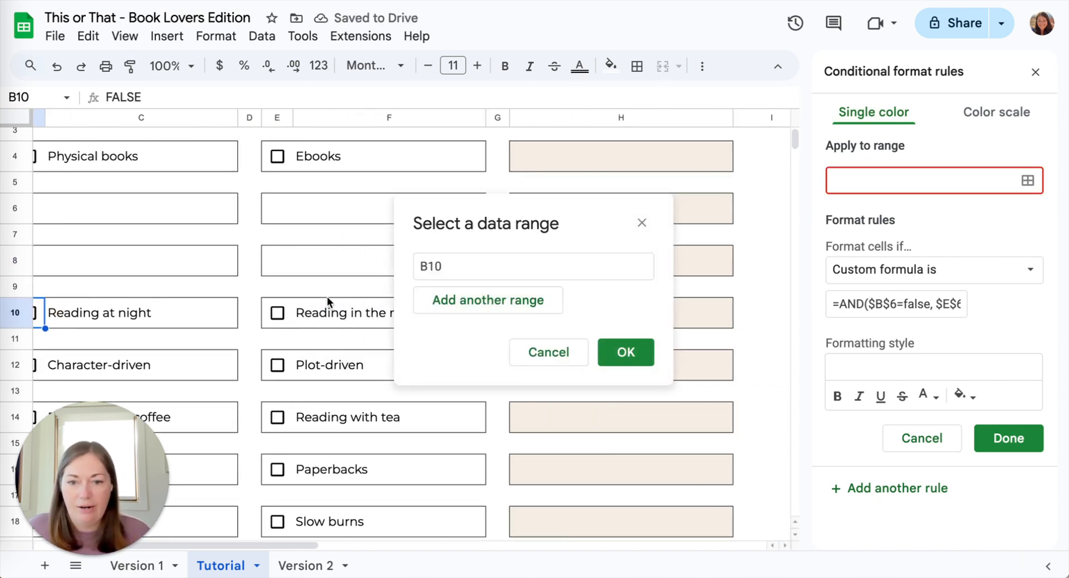
left_click(346, 306, "shift")
scroll(256, 305, "left", 3)
left_click(621, 351)
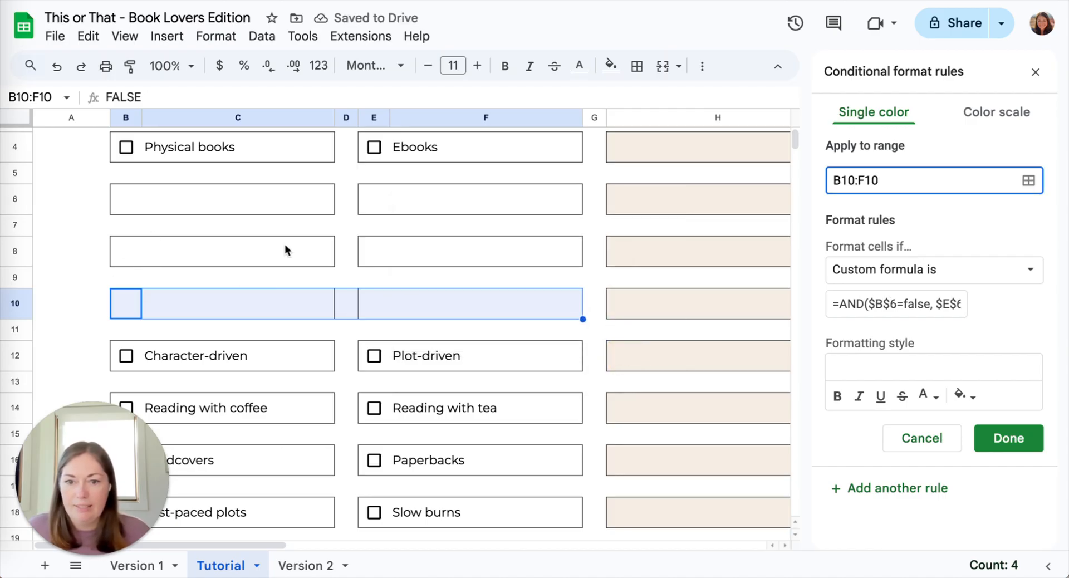
Change the B10:F10 rule's custom formula to =AND($B$8=false, $E$8=false).
left_click(897, 301)
key("BackSpace")
type("8")
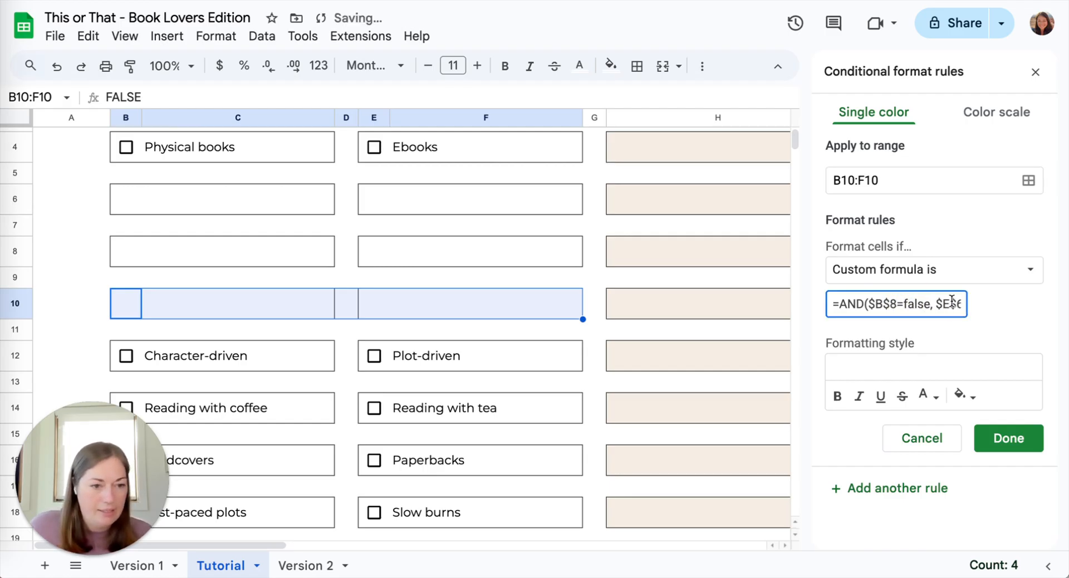
left_click(933, 303)
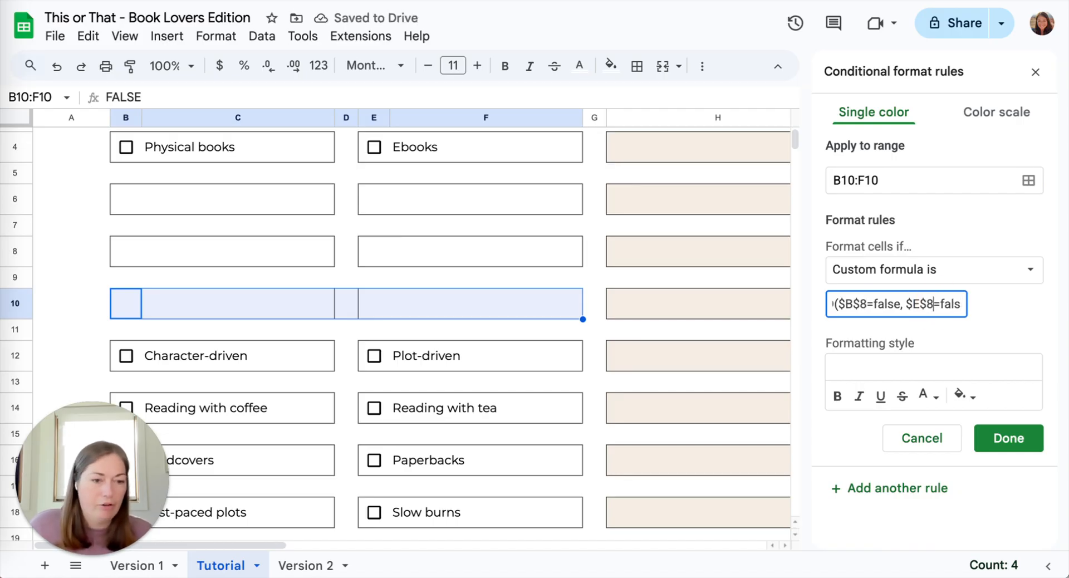
Add another rule with the same formatting and apply it to the Character-driven and Plot-driven row, B12:F12.
left_click(886, 488)
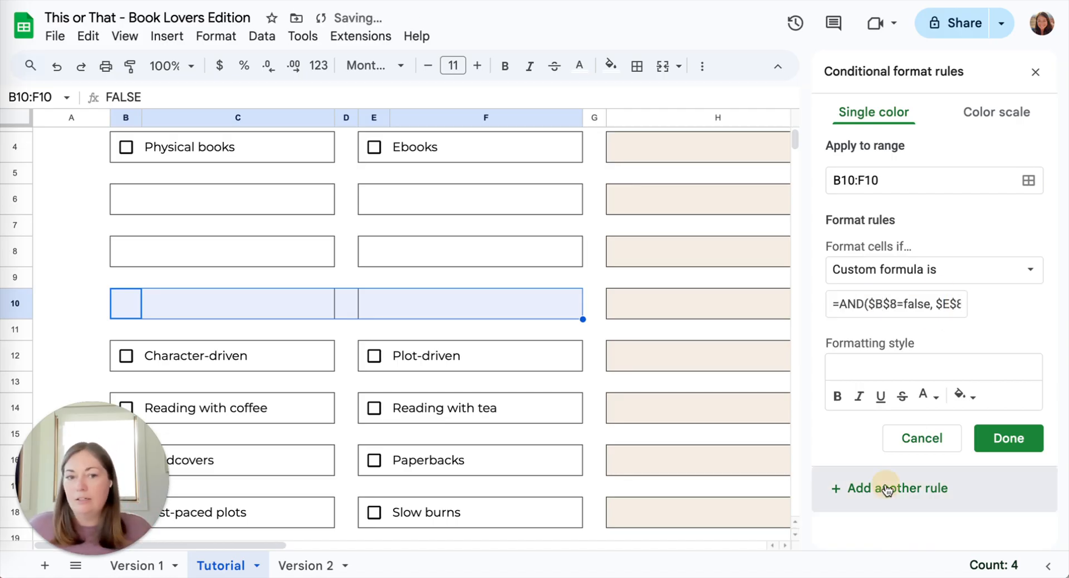
left_click_drag(894, 175, 763, 176)
key("BackSpace")
scroll(236, 392, "down", 2)
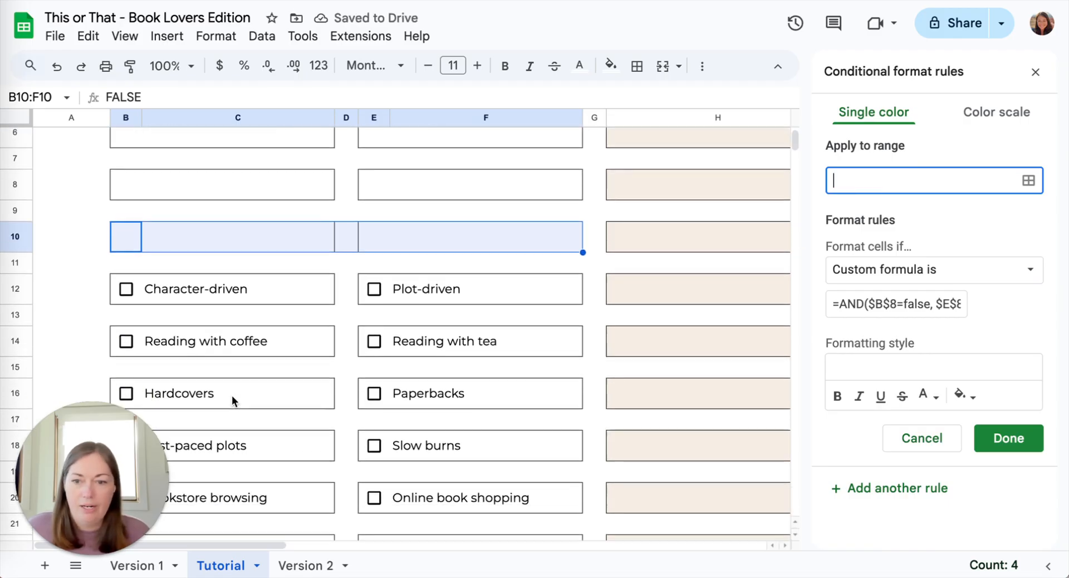
left_click(135, 298)
scroll(325, 293, "right", 3)
left_click(335, 293, "shift")
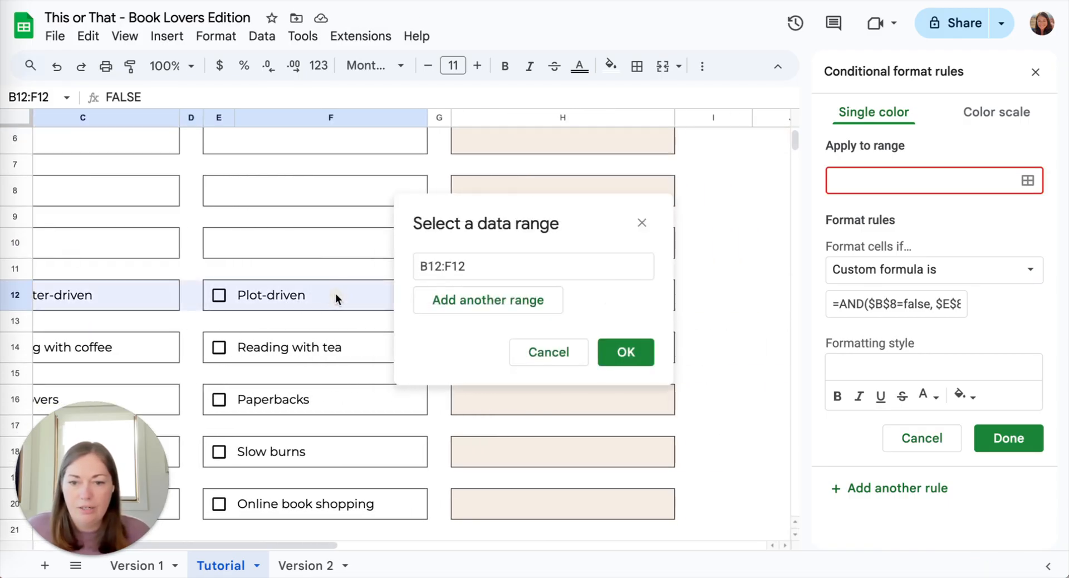
left_click(625, 351)
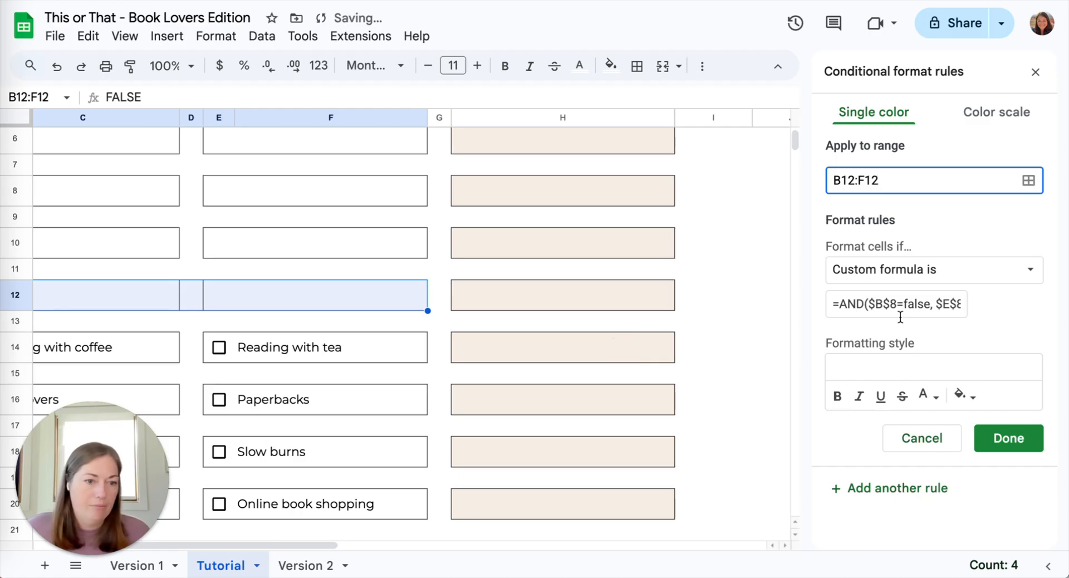
Change the B12:F12 rule's custom formula to =AND($B$10=false, $E$10=false).
left_click(897, 304)
key("BackSpace")
type("10")
left_click(925, 301)
key("BackSpace")
type("10=fals")
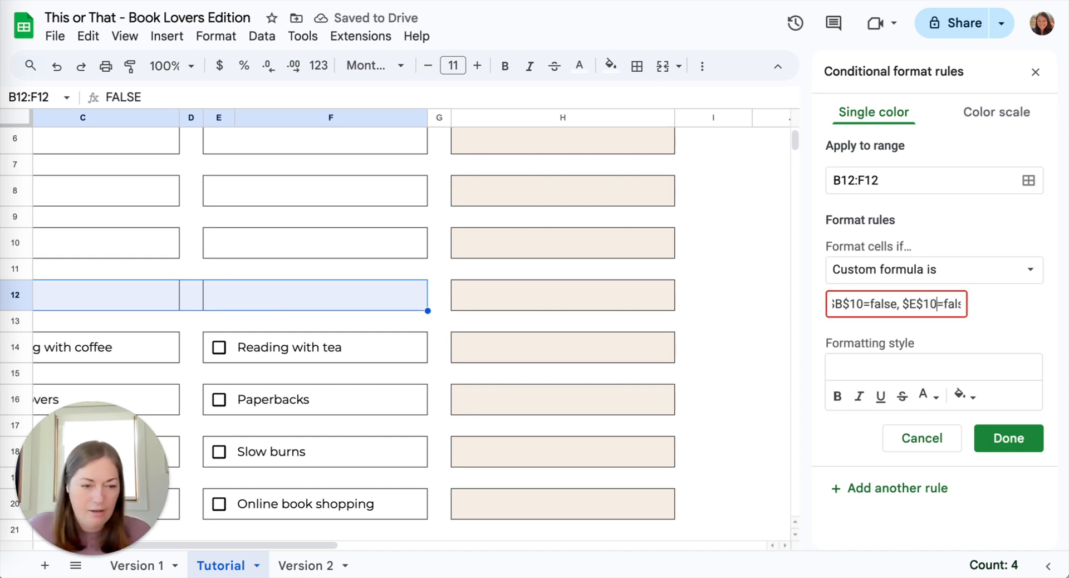
Add another rule with the same formatting and apply it to the Reading with coffee and Reading with tea row, B14:F14.
left_click(895, 487)
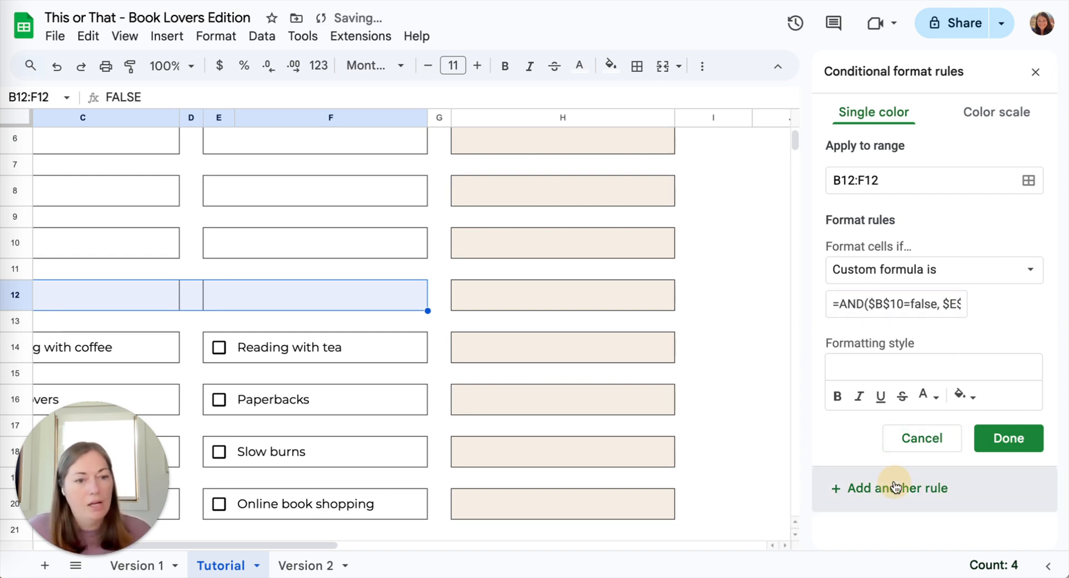
scroll(566, 305, "left", 3)
scroll(566, 306, "down", 3)
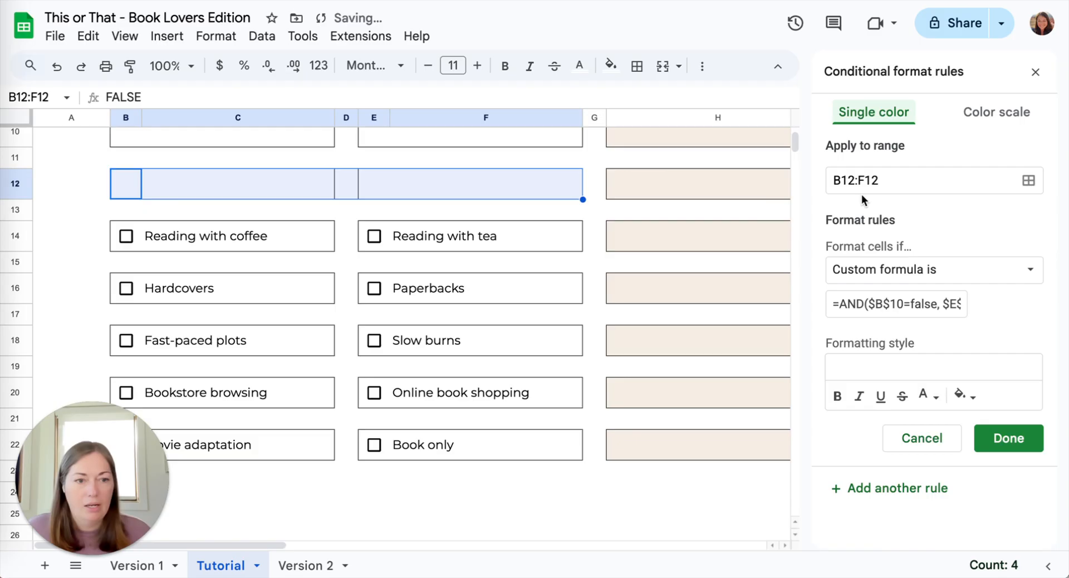
left_click(874, 186)
key("BackSpace")
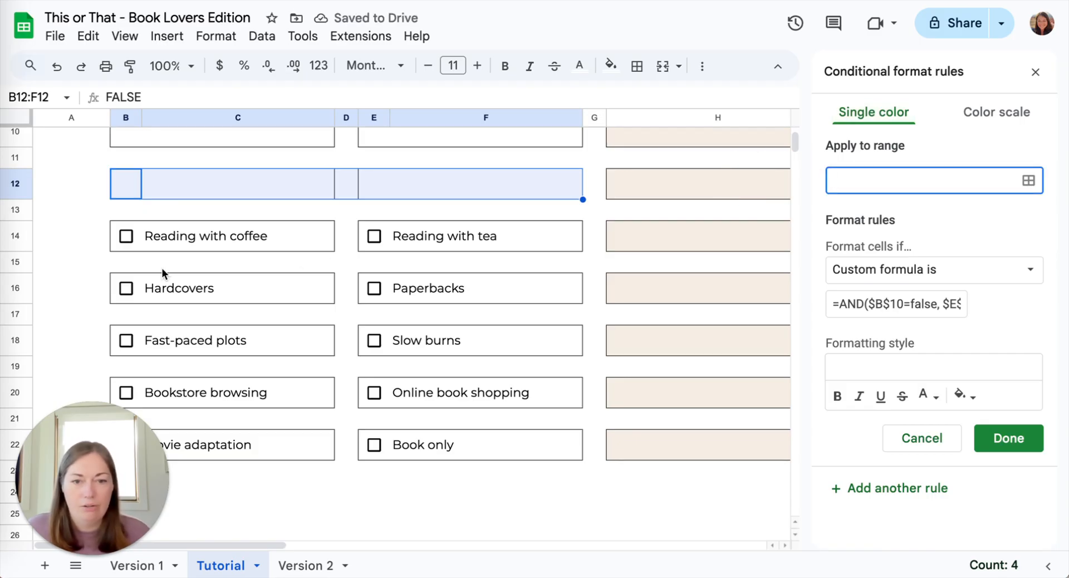
left_click(140, 235)
scroll(335, 217, "right", 3)
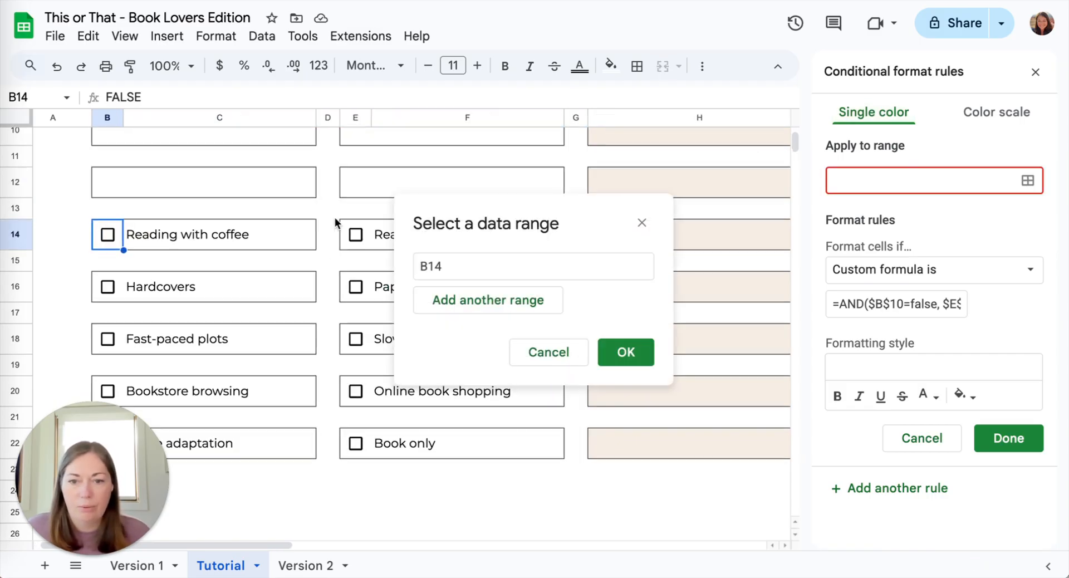
left_click(321, 234, "shift")
left_click(628, 353)
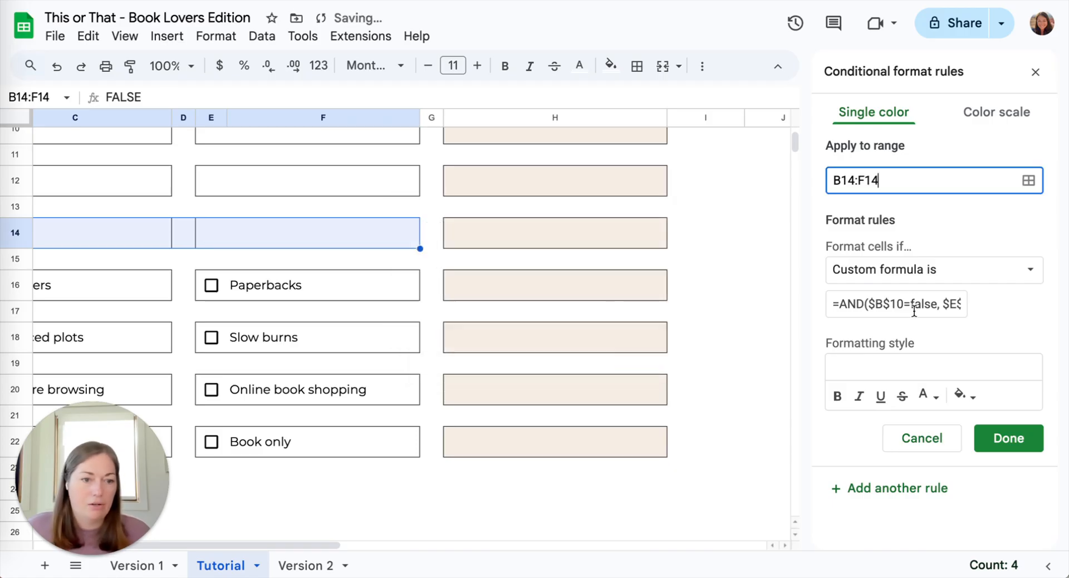
Change the B14:F14 rule's custom formula to =AND($B$12=false, $E$12=false).
left_click(903, 305)
key("BackSpace")
type("2")
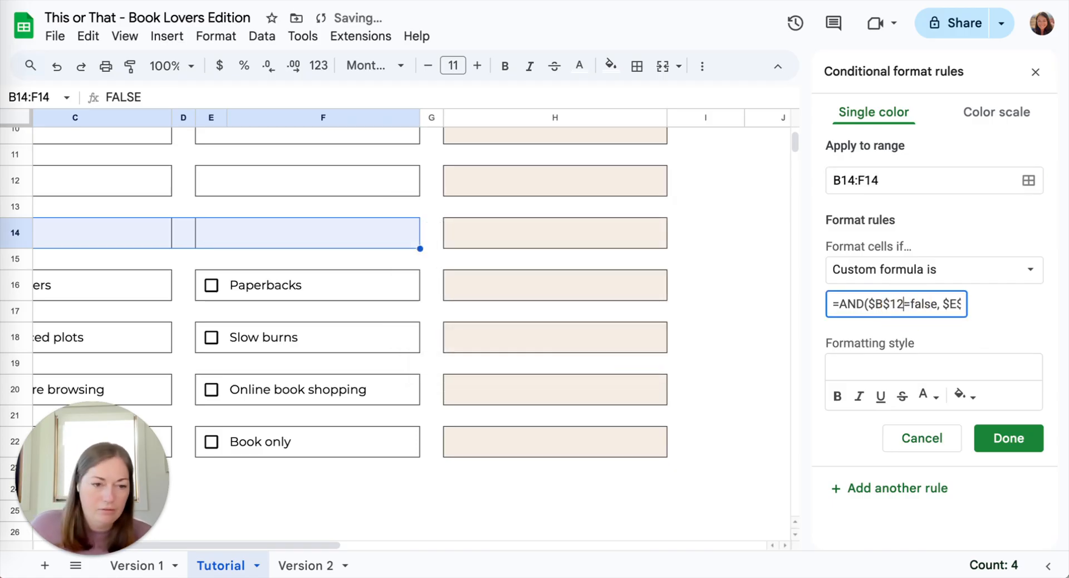
scroll(919, 309, "right", 1)
left_click(921, 304)
key("BackSpace")
type("2=false")
Add another rule with the same formatting and apply it to the Hardcovers and Paperbacks row, B16:F16.
scroll(475, 274, "left", 3)
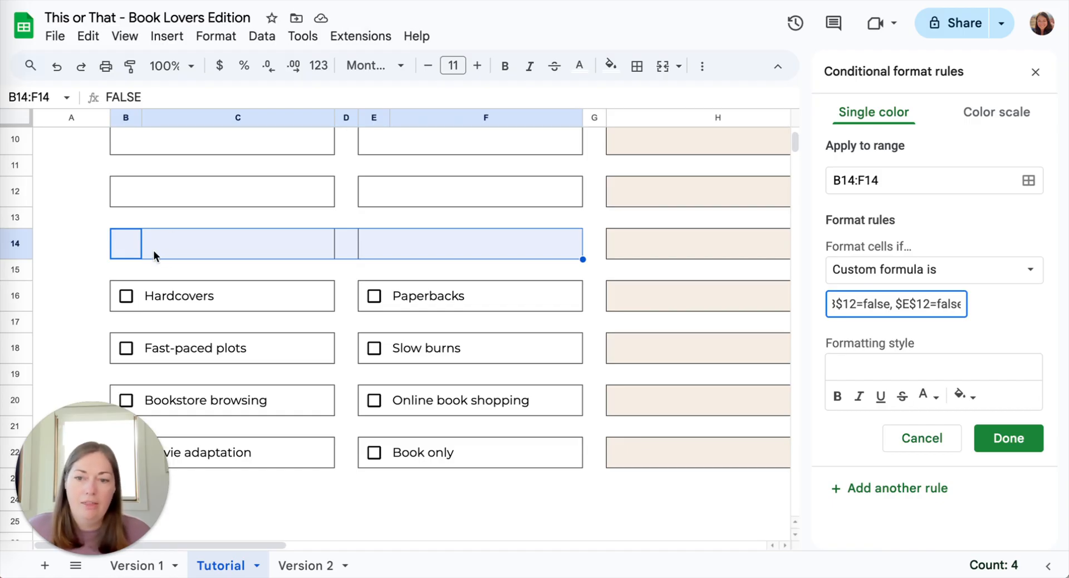
left_click(893, 487)
left_click(854, 179)
key("BackSpace")
left_click(127, 296)
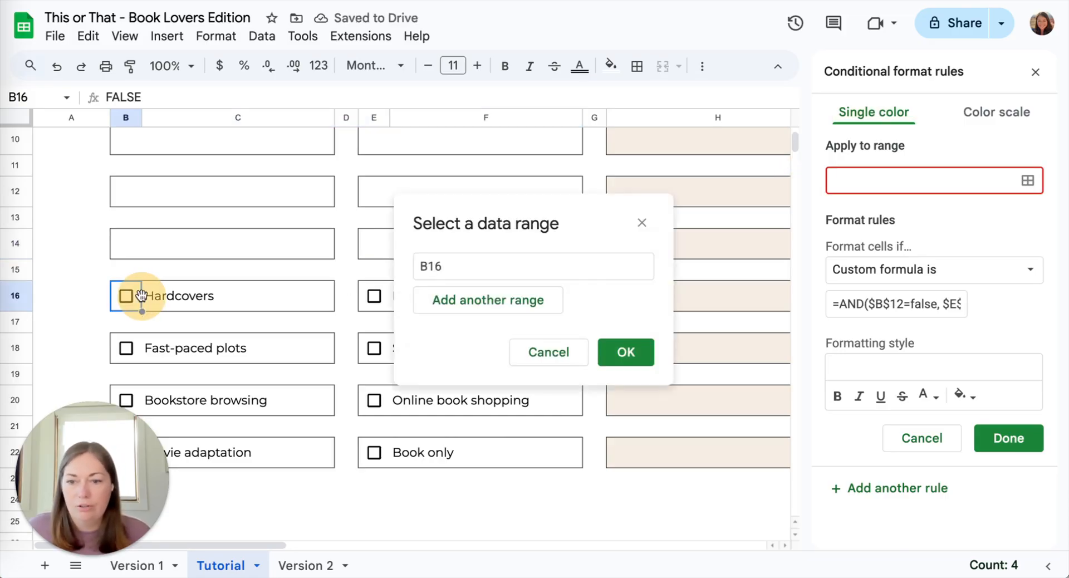
scroll(378, 304, "right", 3)
left_click(347, 302, "shift")
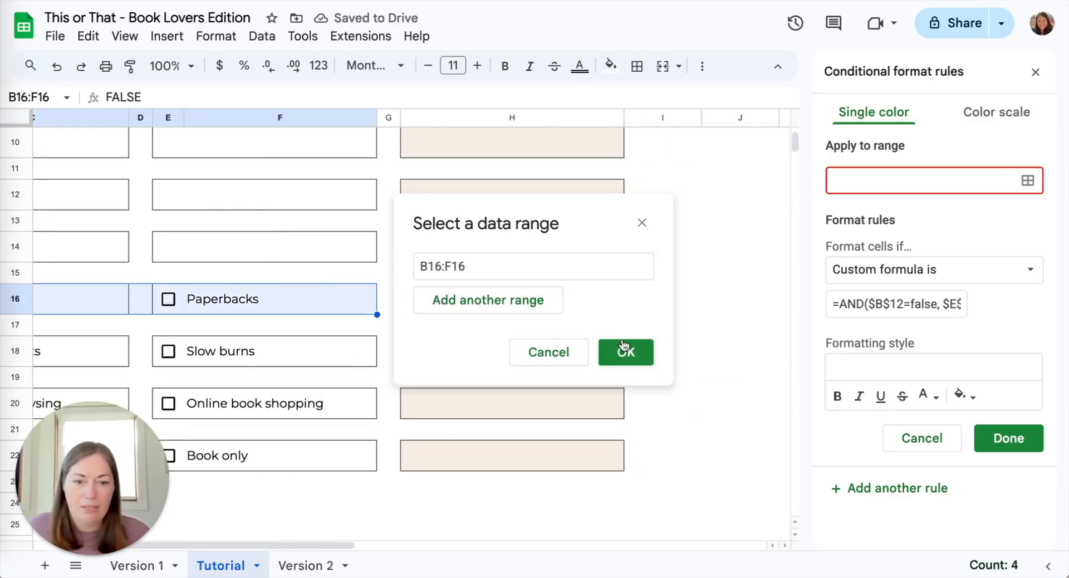
left_click(624, 351)
Change the B16:F16 rule's custom formula to =AND($B$14=false, $E$14=false).
left_click(902, 303)
key("BackSpace")
type("4")
scroll(444, 307, "left", 3)
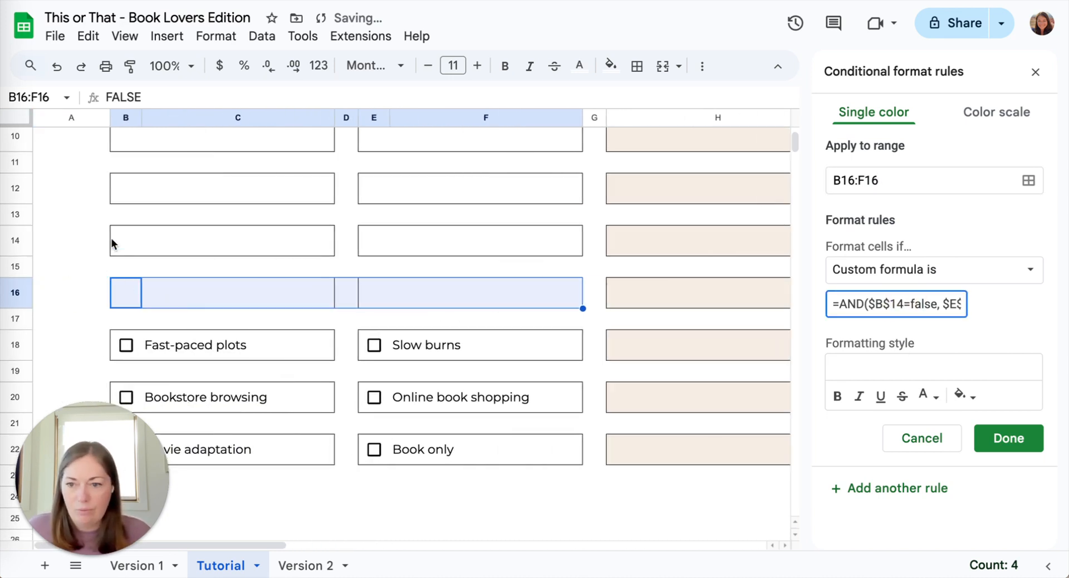
scroll(941, 304, "right", 3)
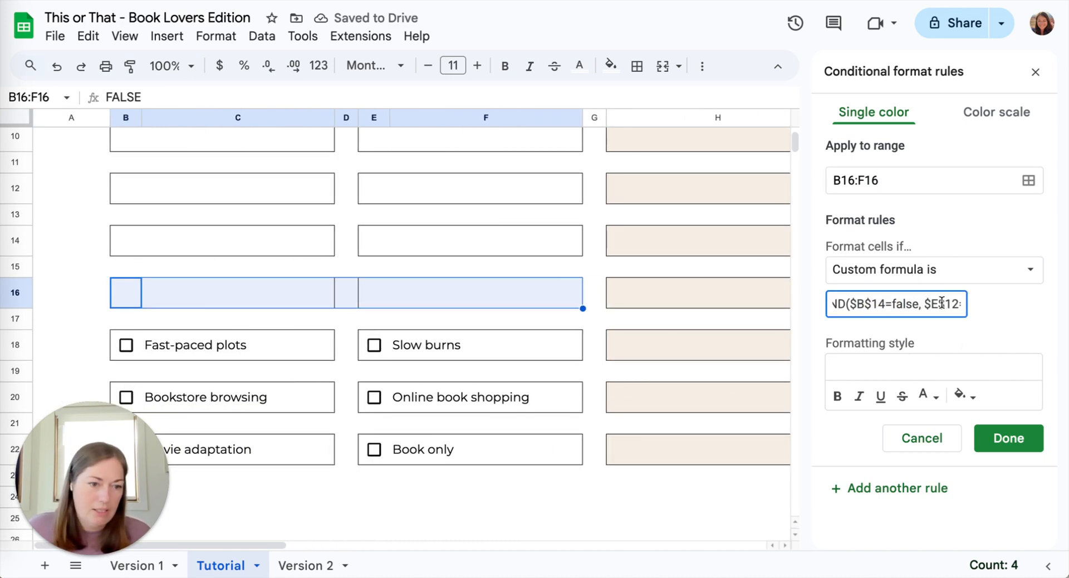
left_click(924, 303)
key("BackSpace")
type("4=false")
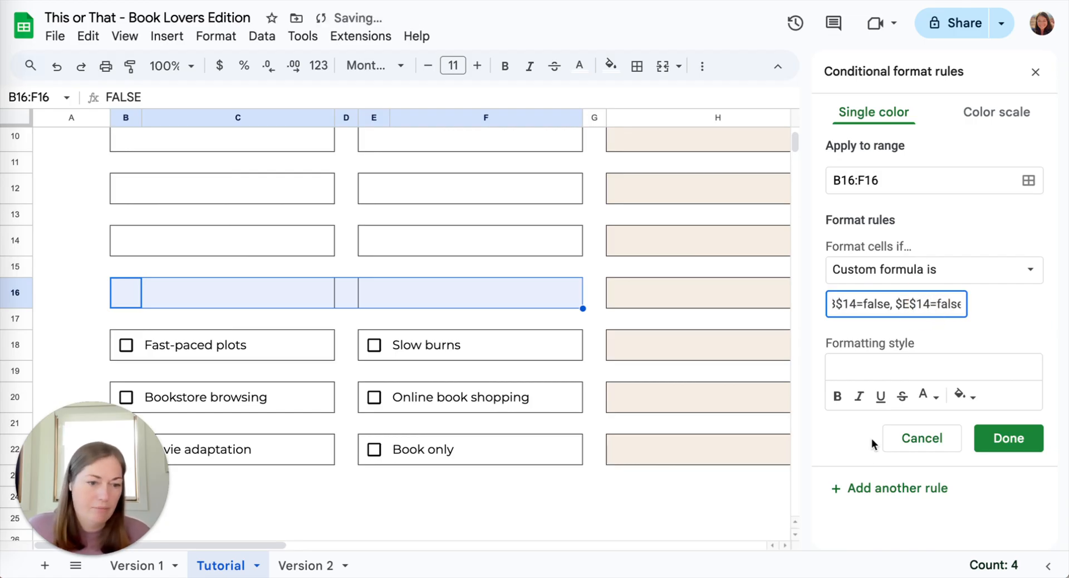
Add another rule with the same formatting and apply it to the Fast-paced plots and Slow burns row, B18:F18.
left_click(873, 488)
scroll(541, 250, "down", 3)
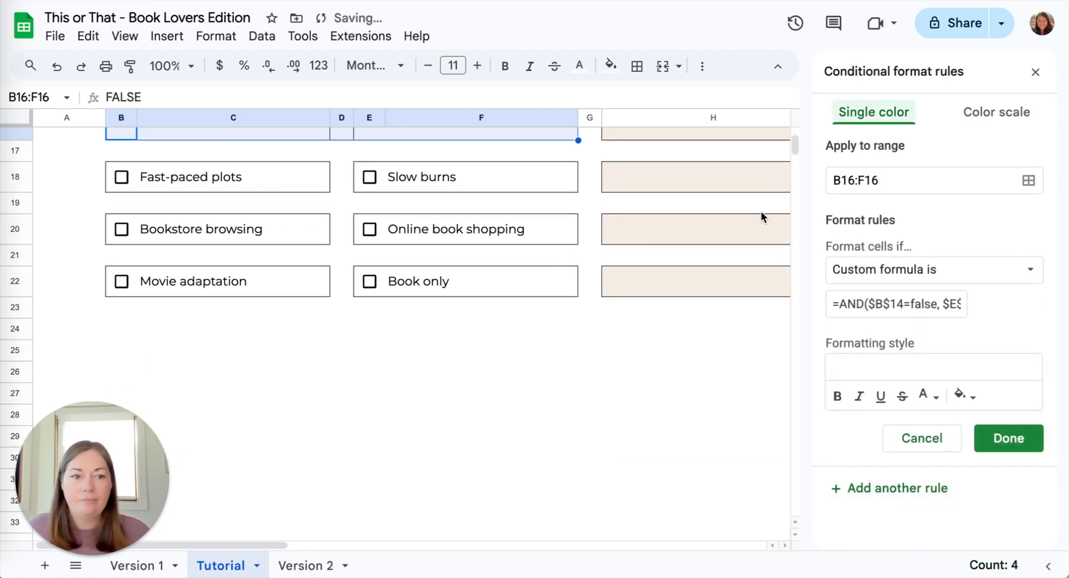
triple_click(886, 180)
key("BackSpace")
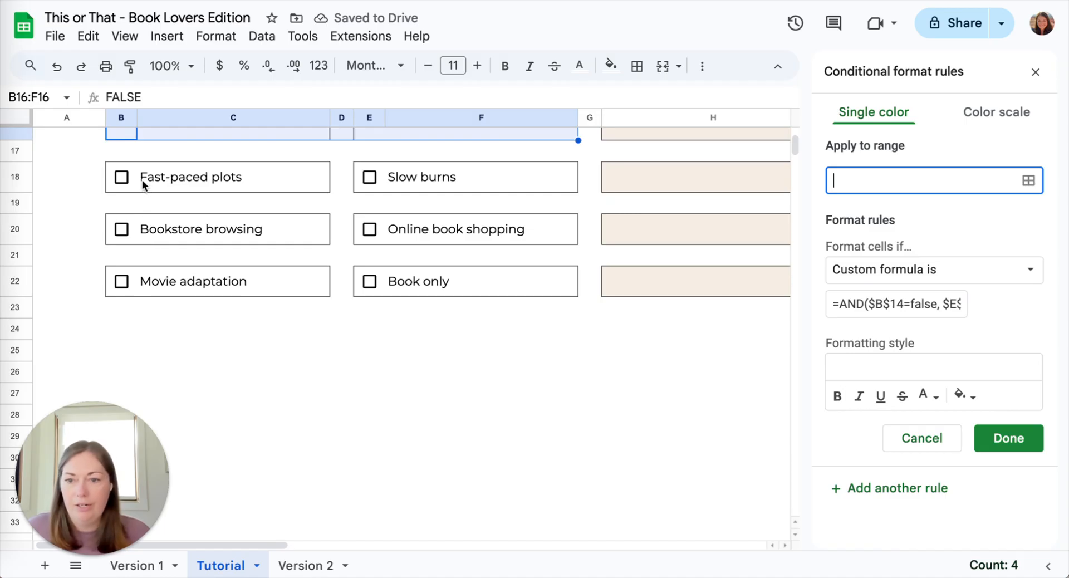
left_click(136, 176)
left_click_drag(136, 176, 471, 176)
left_click(626, 352)
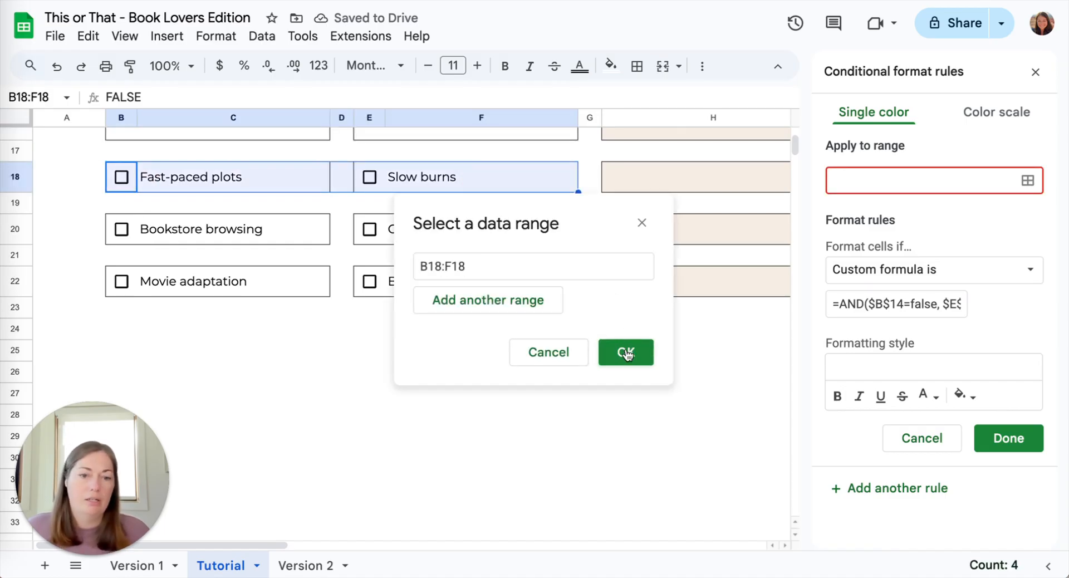
Change the B18:F18 rule's custom formula to =AND($B$16=false, $E$16=false).
left_click(894, 303)
key("BackSpace")
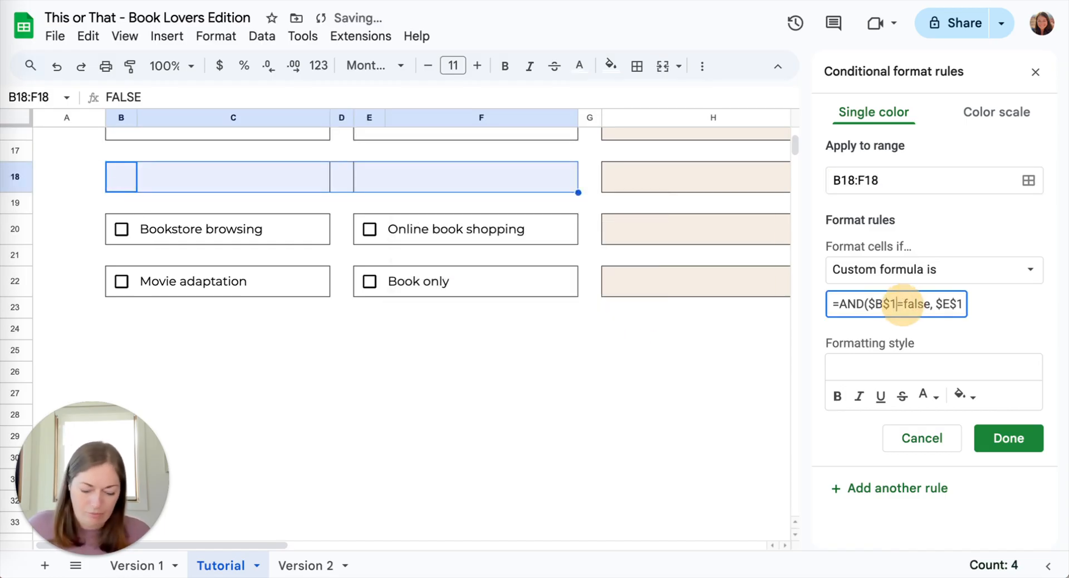
type("6")
scroll(911, 301, "right", 2)
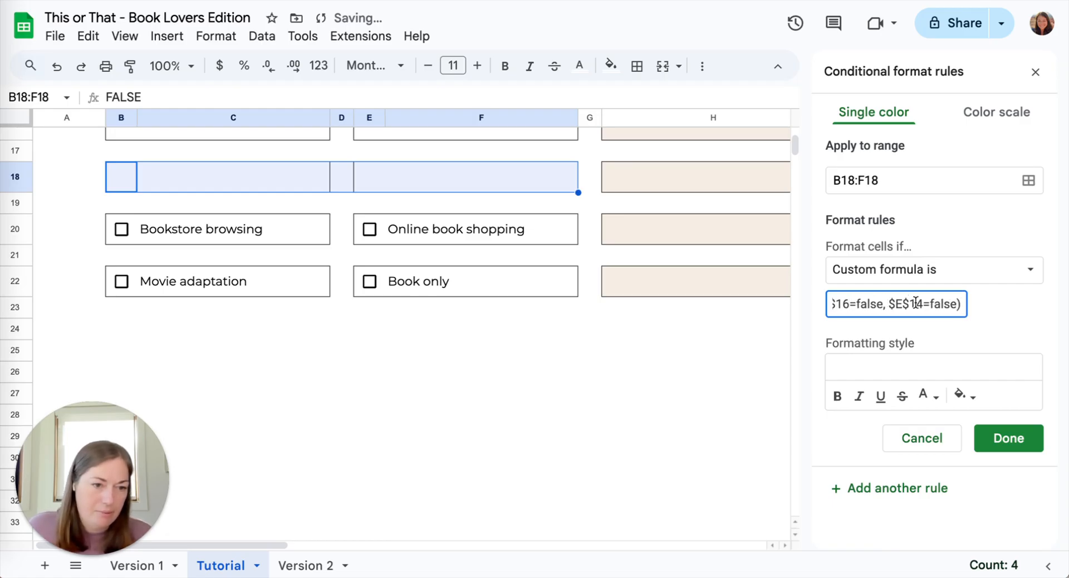
left_click(922, 303)
key("BackSpace")
type("6")
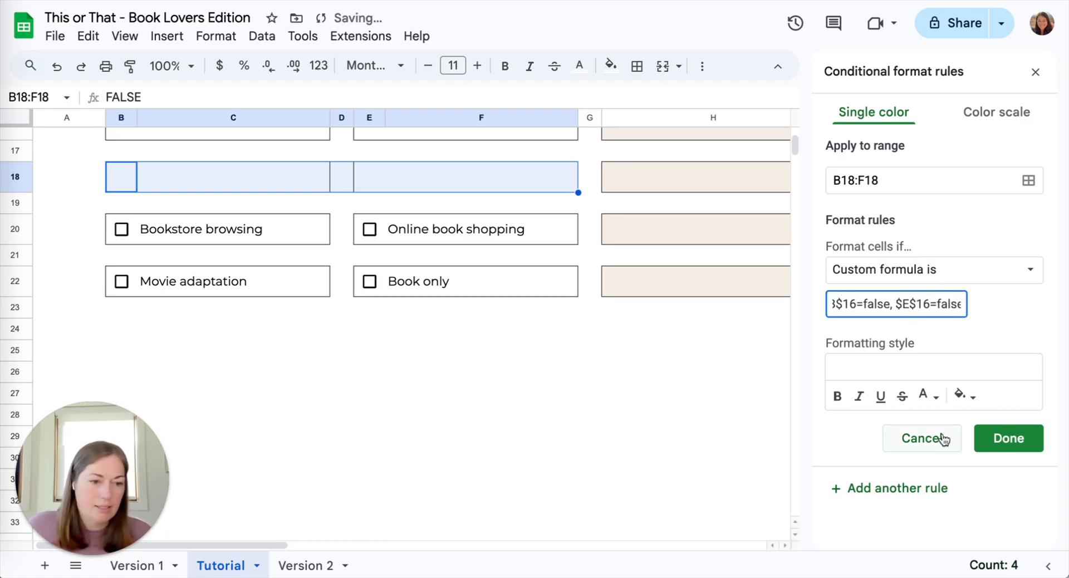
Add another rule with the same formatting and apply it to the Bookstore browsing and Online book shopping row, B20:F20.
left_click(903, 497)
key("BackSpace")
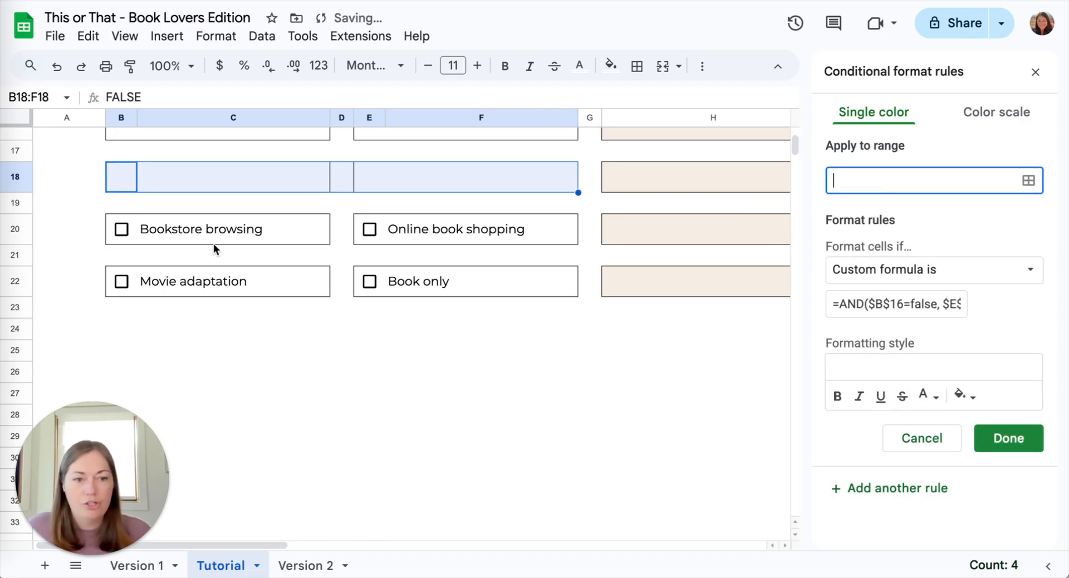
left_click(177, 227)
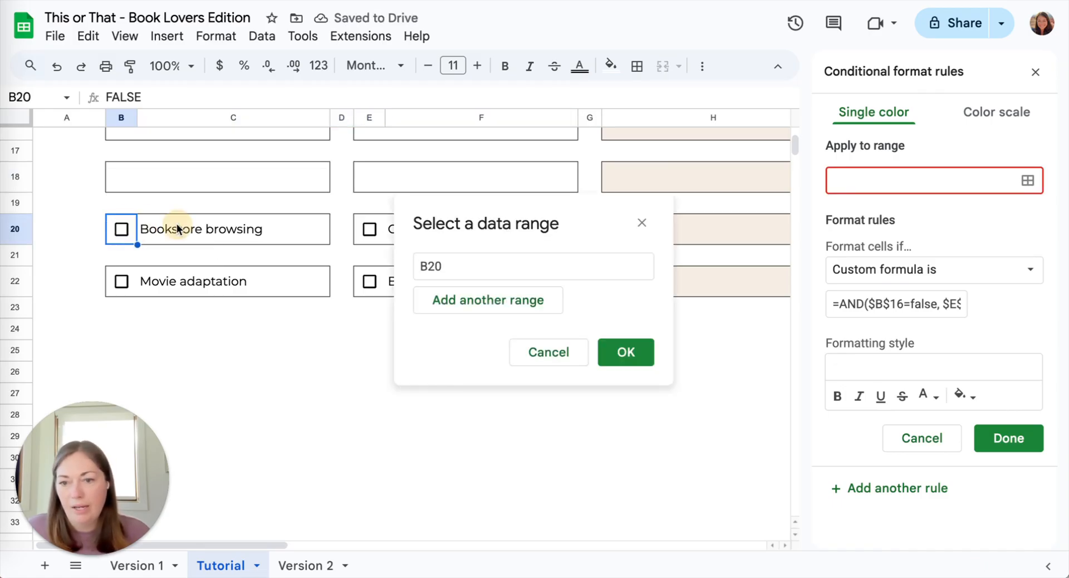
left_click(380, 222, "shift")
left_click(389, 224, "shift")
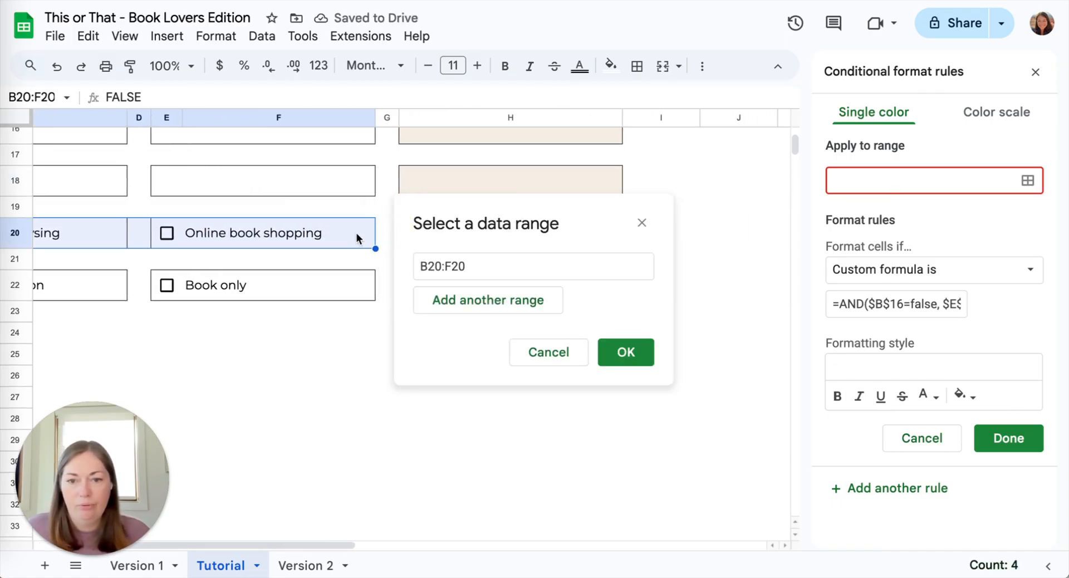
left_click(640, 351)
Change the B20:F20 rule's custom formula to =AND($B$18=false, $E$18=false).
left_click(898, 303)
key("BackSpace")
type("8")
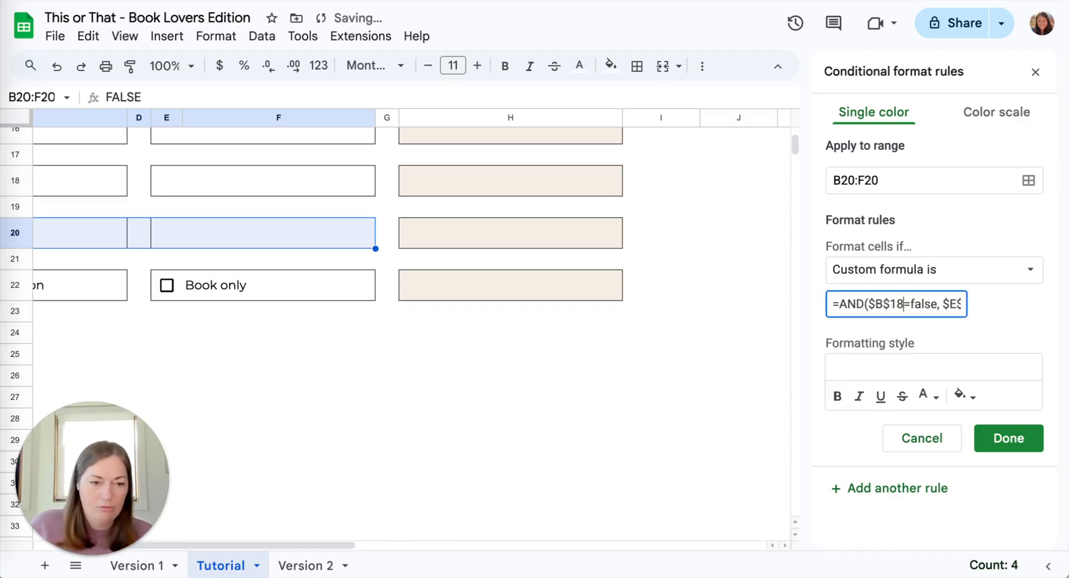
left_click(929, 303)
key("BackSpace")
type("8=false")
scroll(479, 310, "left", 4)
scroll(478, 311, "up", 1)
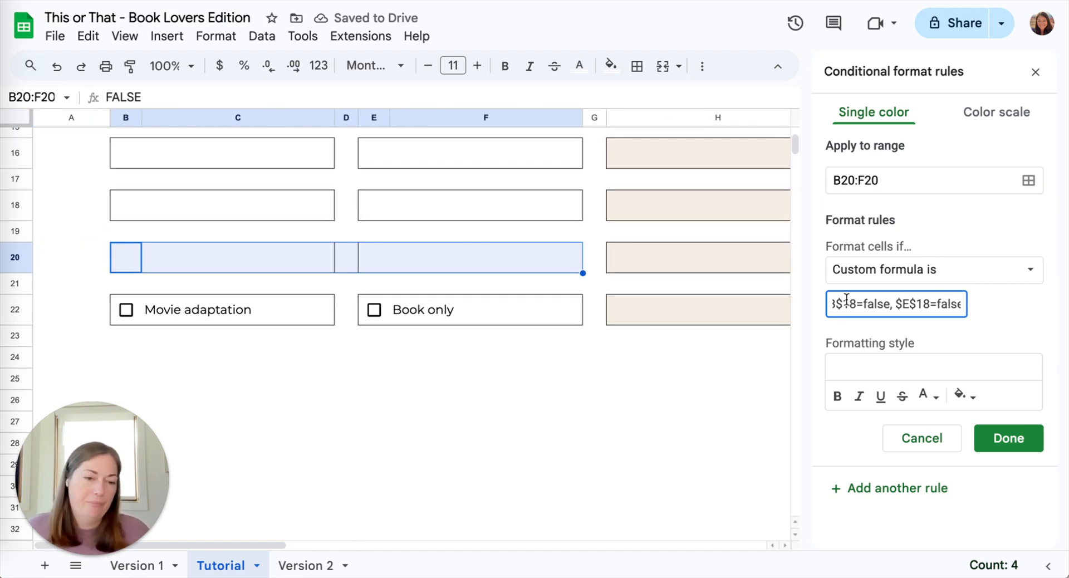
Add another rule with the same formatting and apply it to the Movie adaptation and Book only row, B22:F22.
left_click(909, 488)
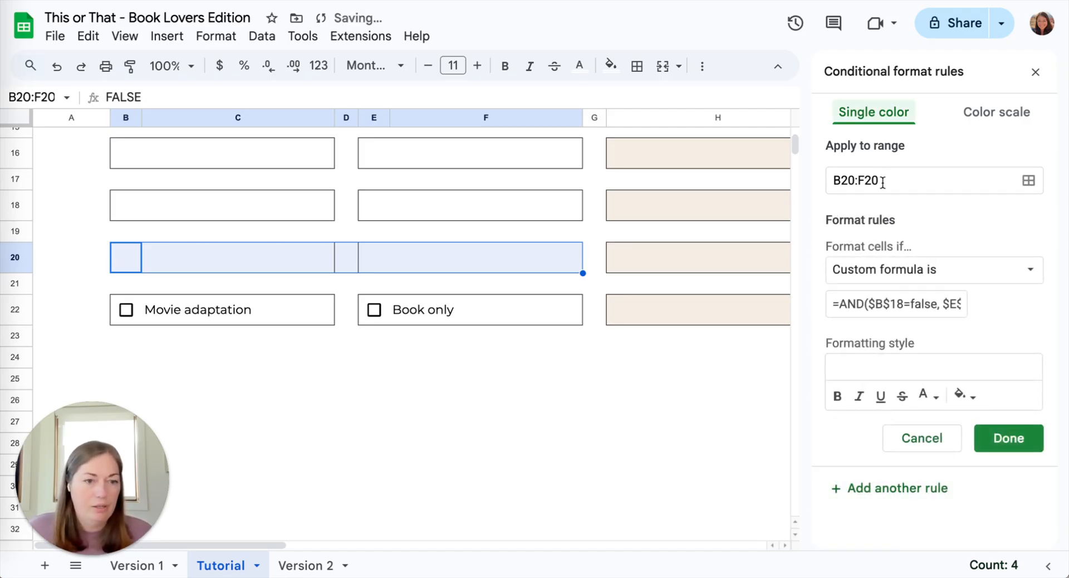
left_click_drag(883, 182, 794, 174)
key("BackSpace")
left_click(215, 308)
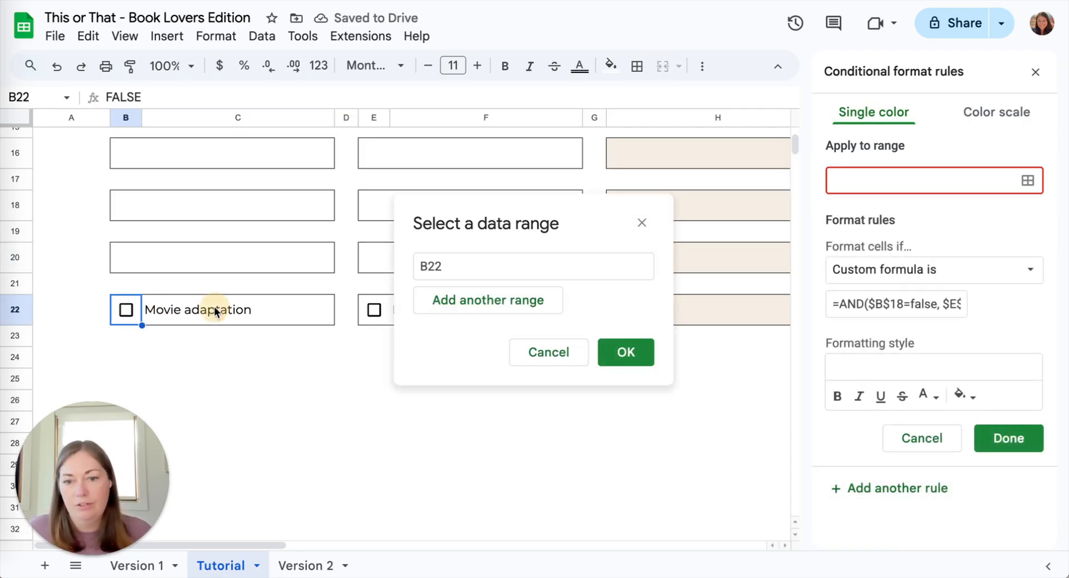
scroll(355, 308, "right", 3)
left_click(386, 312, "shift")
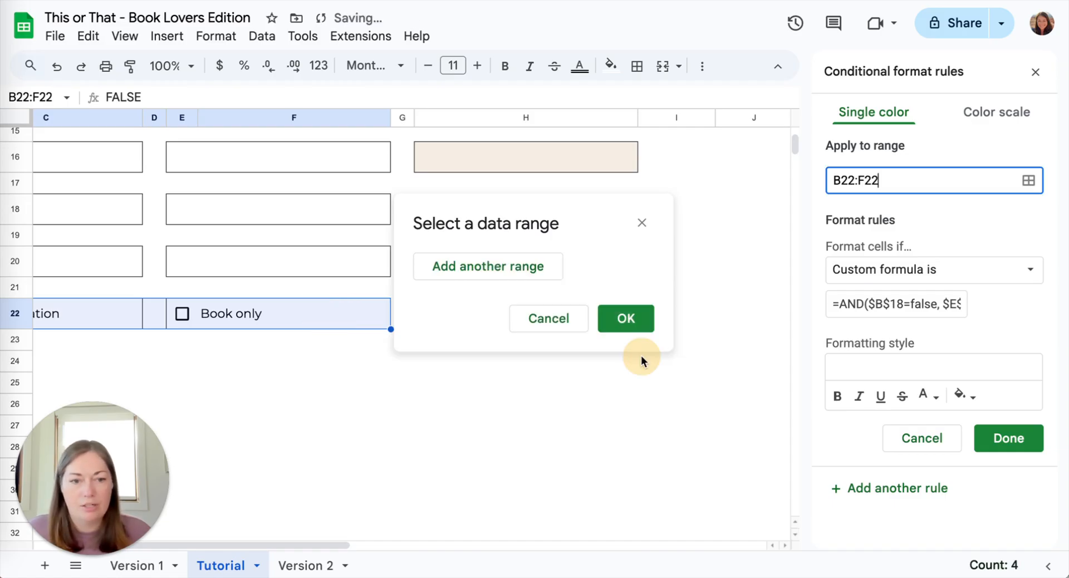
left_click(634, 357)
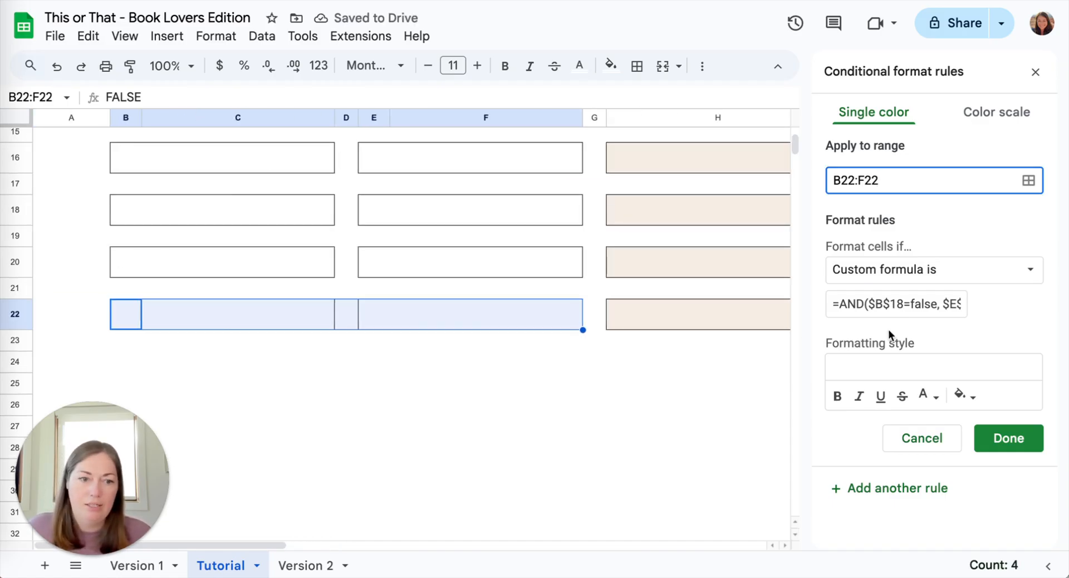
Change the B22:F22 rule's custom formula to =AND($B$20=false, $E$20=false), then save it and close the conditional format rules.
left_click(908, 307)
key("BackSpace")
key("BackSpace")
type("20")
scroll(907, 304, "right", 1)
left_click(920, 302)
key("BackSpace")
key("BackSpace")
type("20")
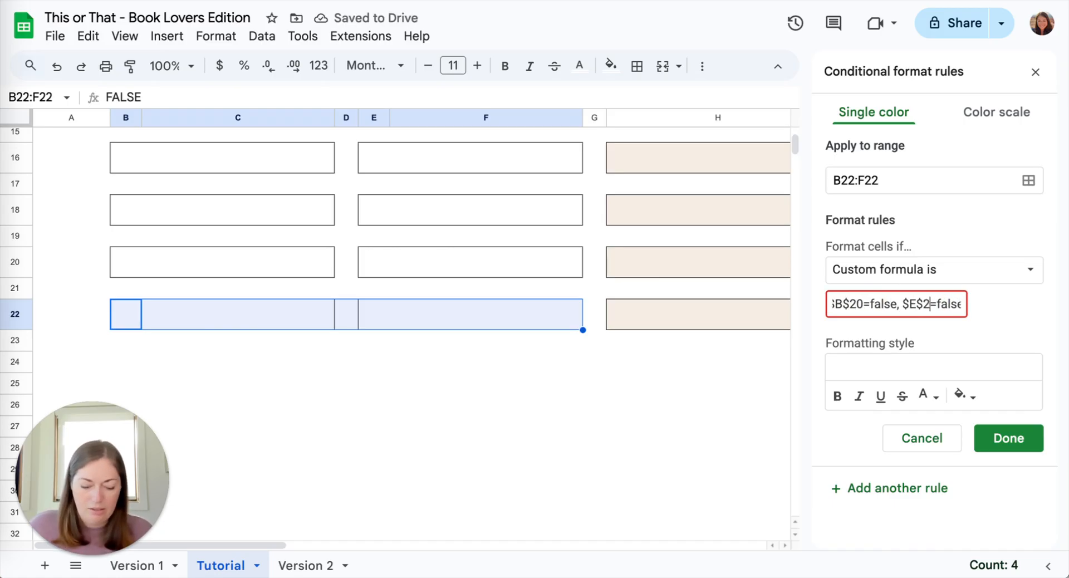
left_click(1000, 439)
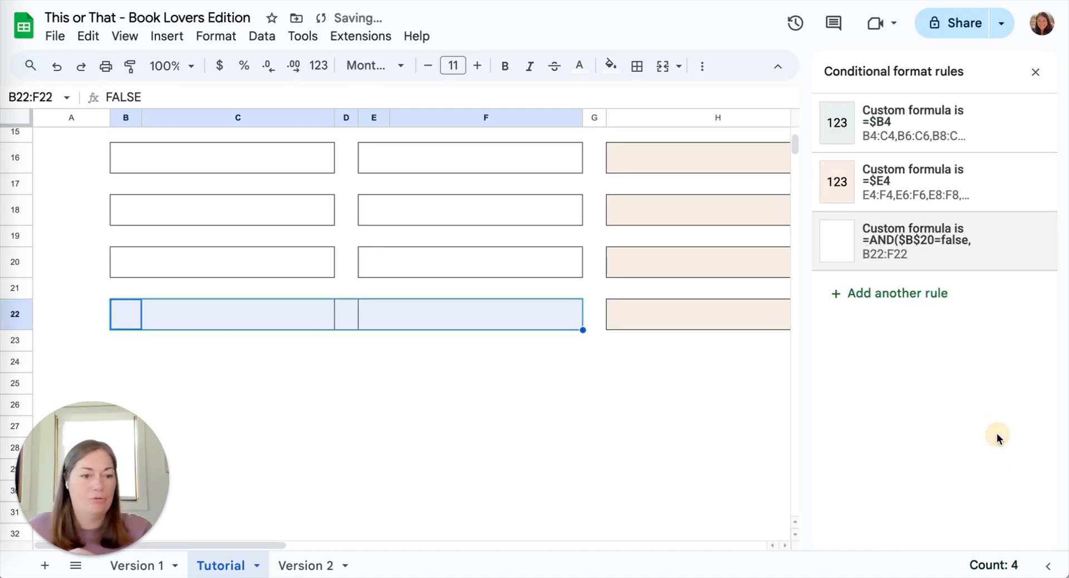
left_click(1034, 72)
Test the row reveal by ticking Physical books, Science Fiction, Book series, Reading at night and Plot-driven in order.
scroll(543, 267, "up", 7)
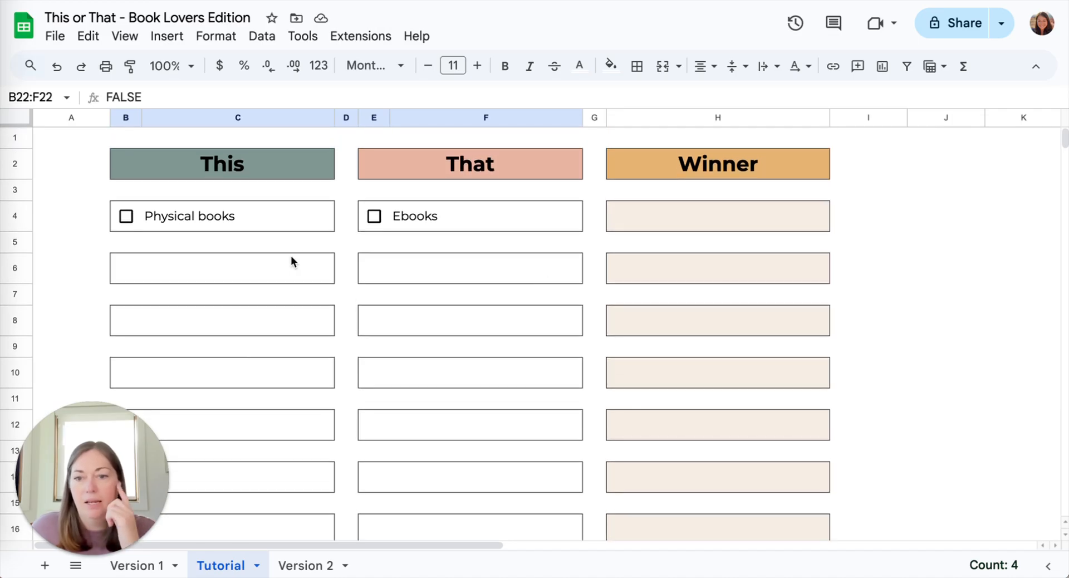
left_click(126, 216)
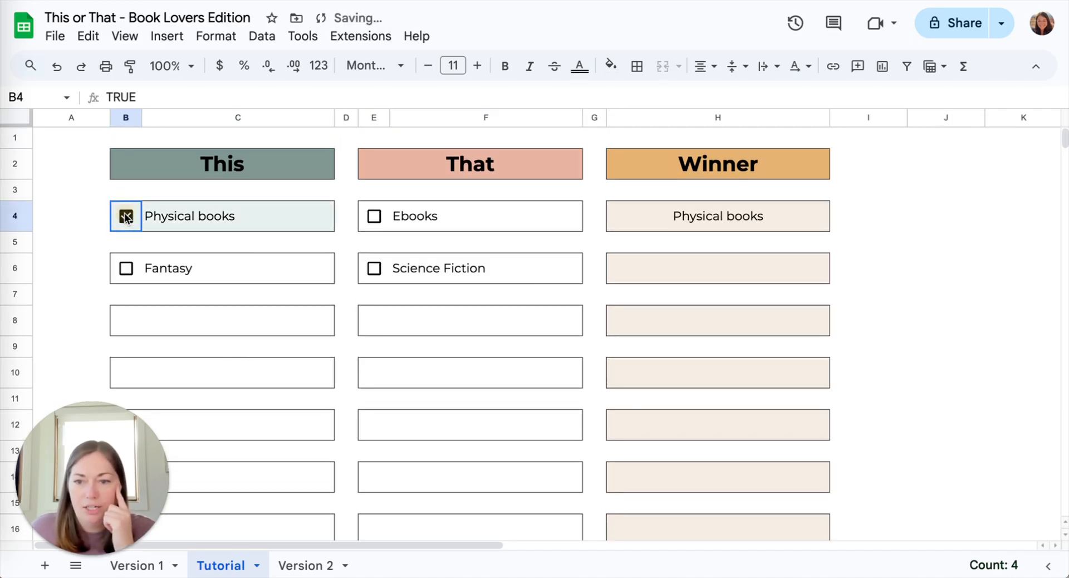
left_click(374, 269)
scroll(262, 295, "down", 3)
left_click(373, 225)
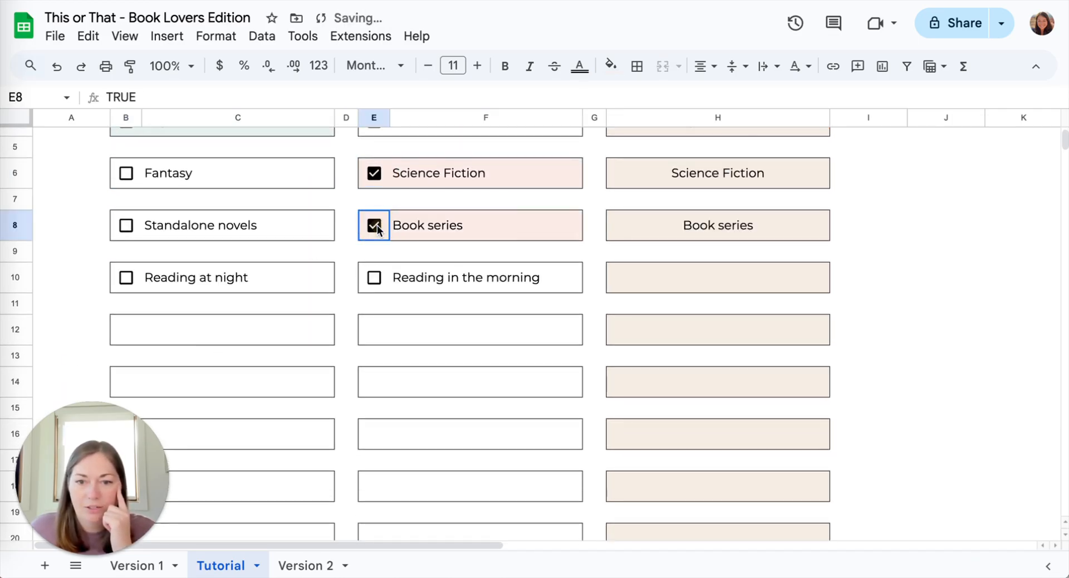
left_click(125, 277)
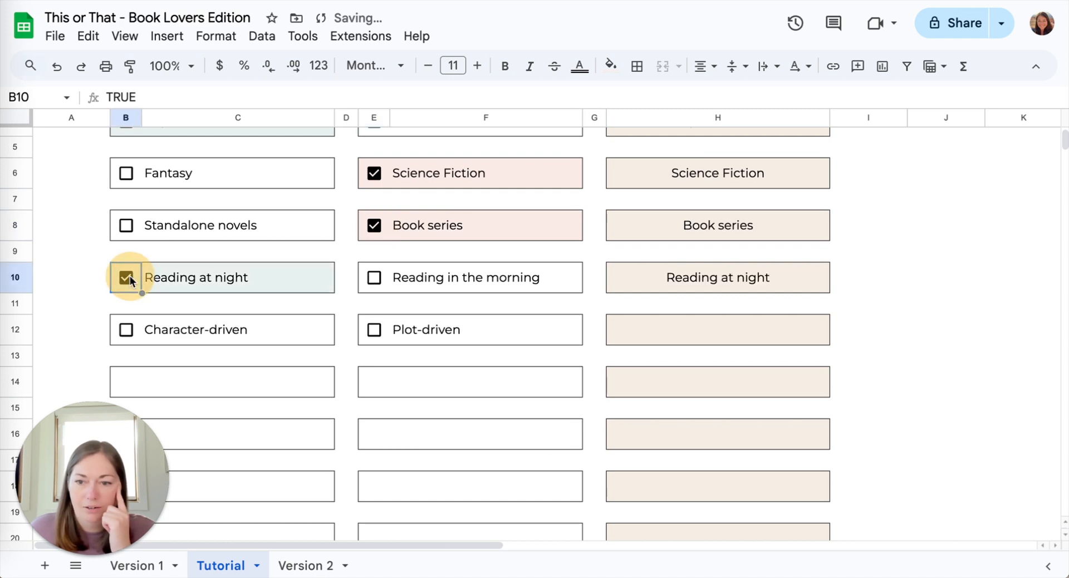
left_click(374, 330)
scroll(317, 312, "down", 2)
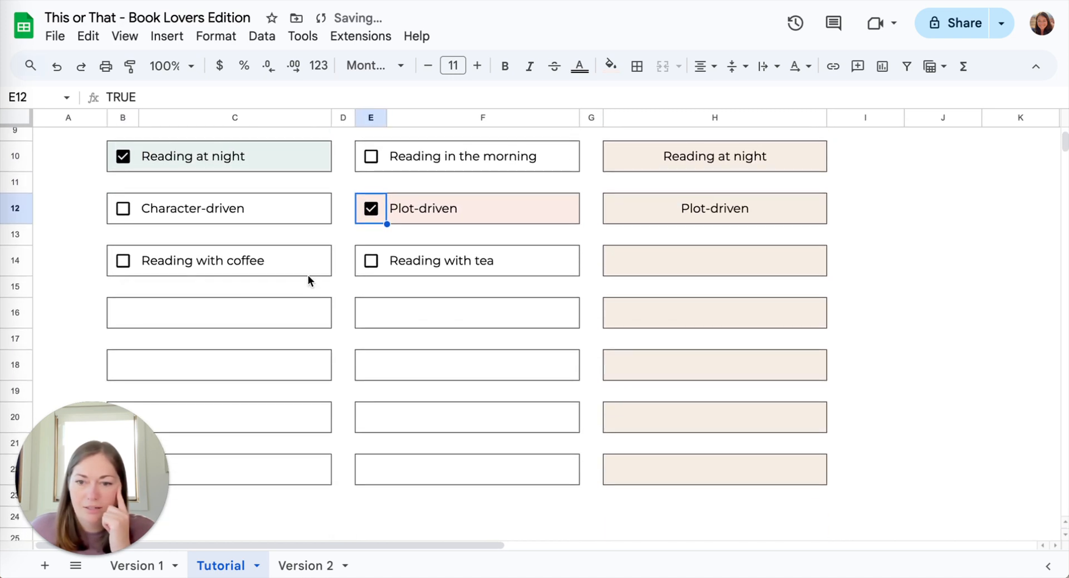
Continue the test by ticking Reading with coffee, Paperbacks, Fast-paced plots, Online book shopping and Book only, and review the Winner column.
left_click(123, 261)
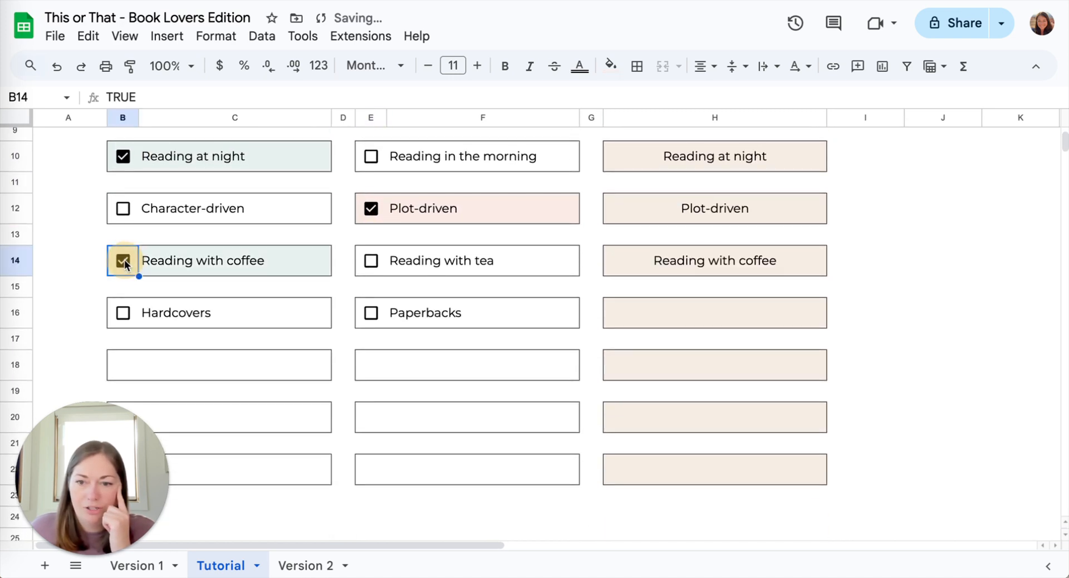
left_click(376, 313)
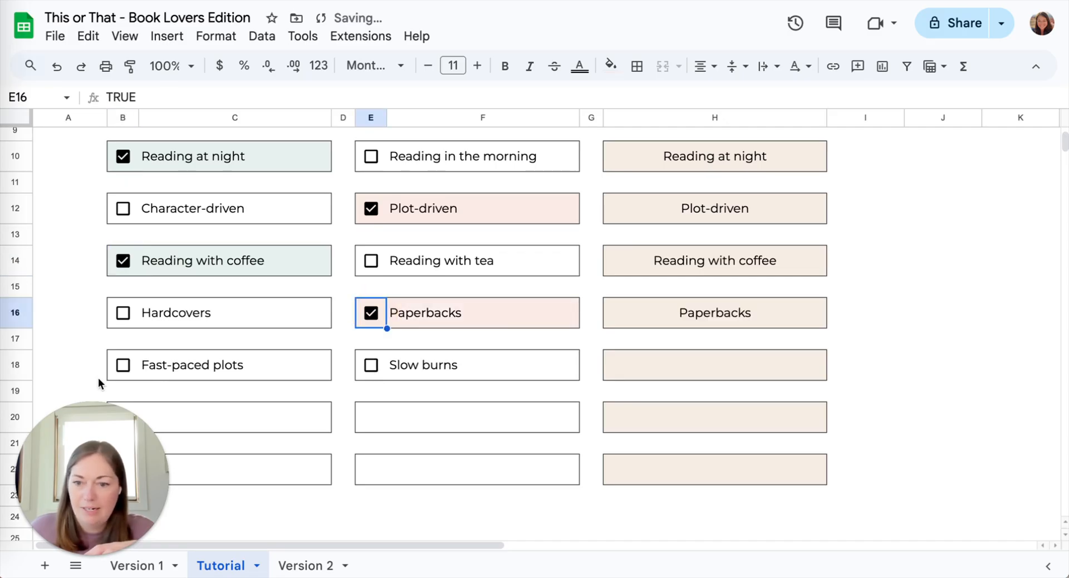
left_click(123, 366)
scroll(348, 406, "down", 2)
left_click(367, 352)
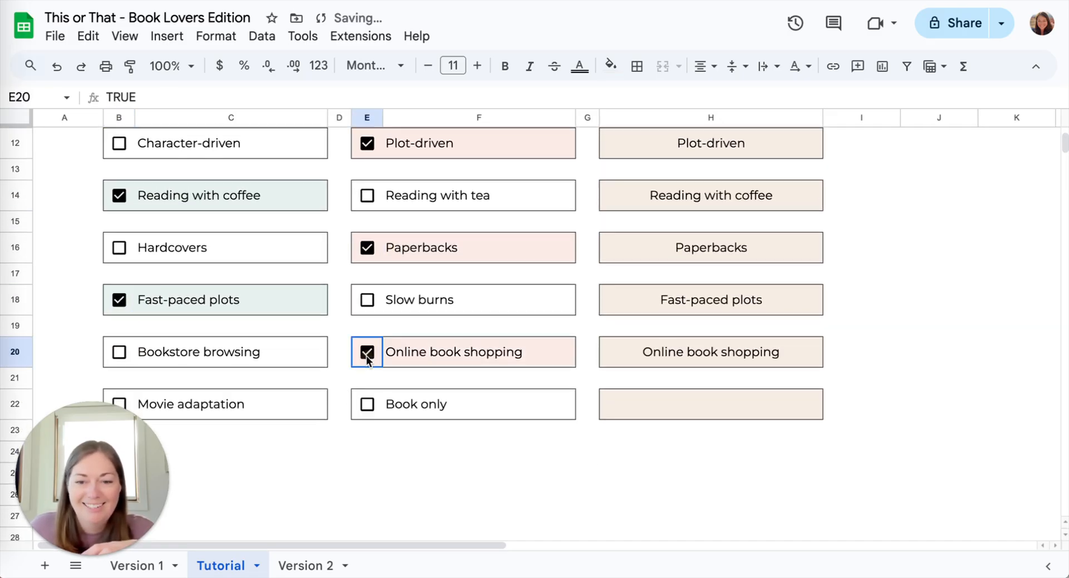
left_click(367, 405)
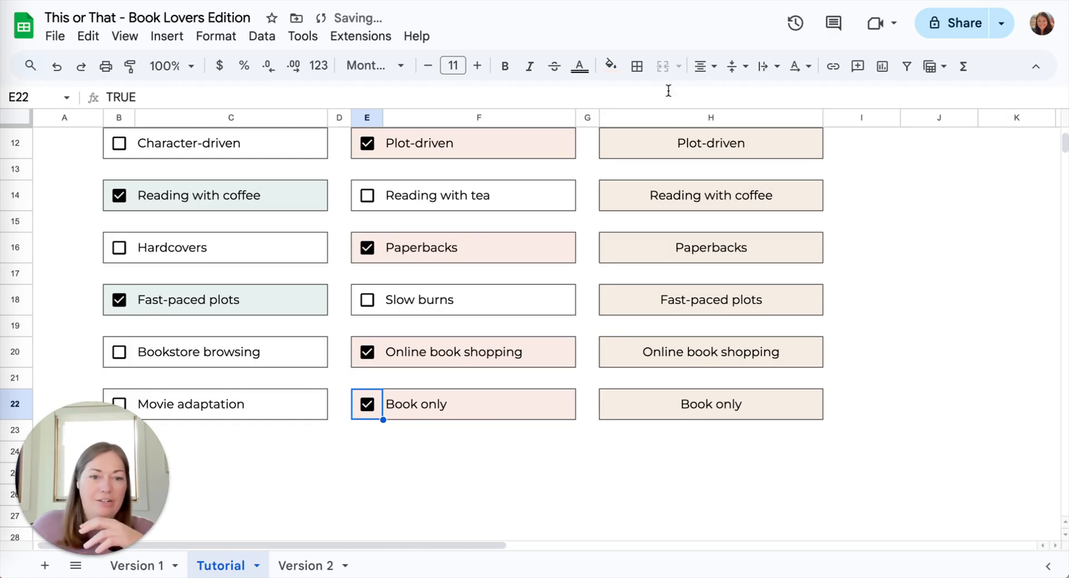
scroll(708, 281, "up", 5)
scroll(671, 300, "down", 2)
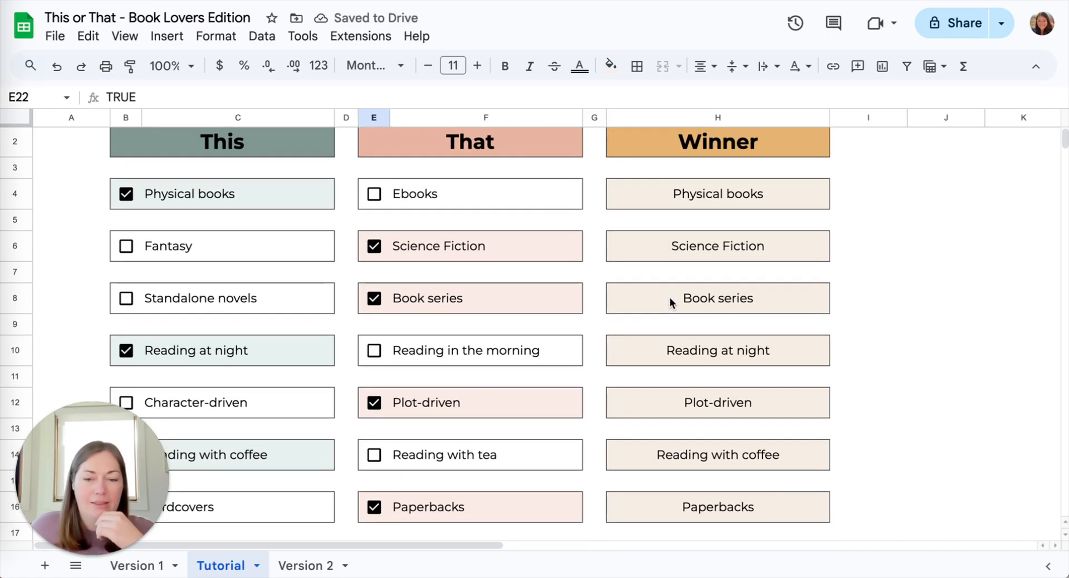
scroll(440, 419, "down", 5)
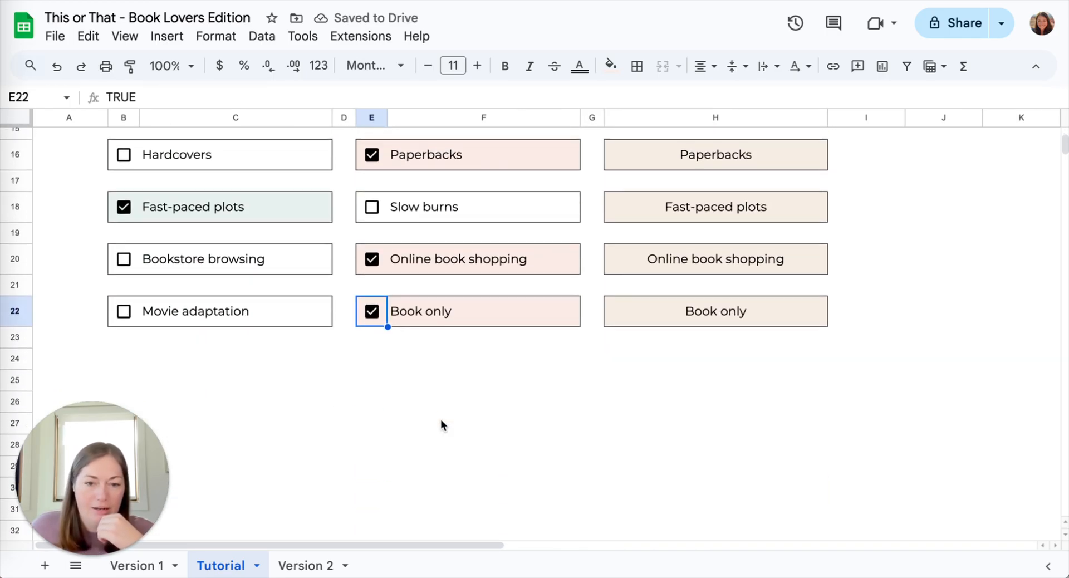
scroll(334, 265, "up", 7)
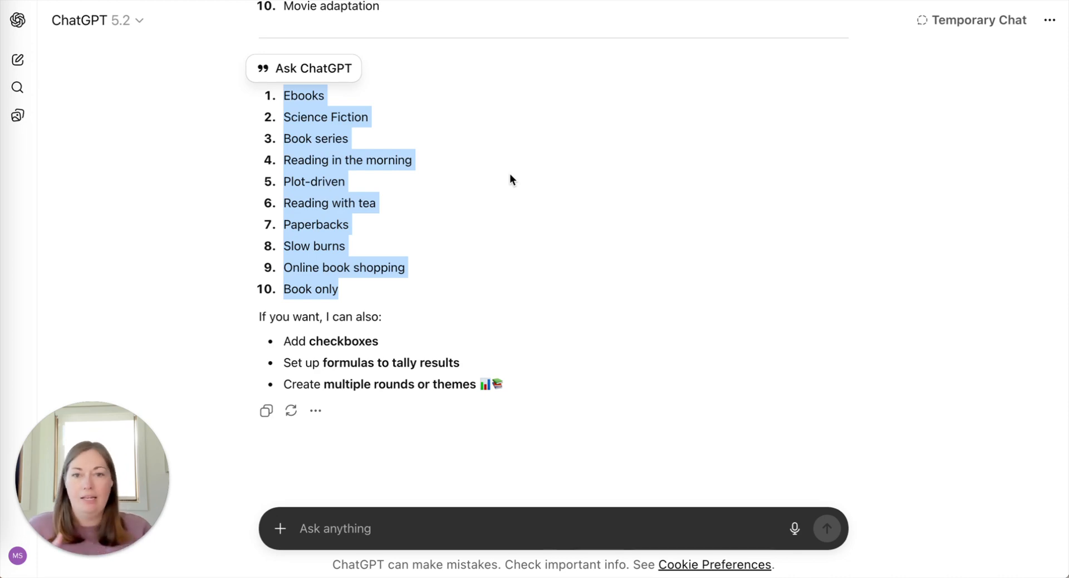
Review the ChatGPT conversation, from the three example book-lover lists to the request mixing them into 10 this or that options.
scroll(511, 177, "up", 20)
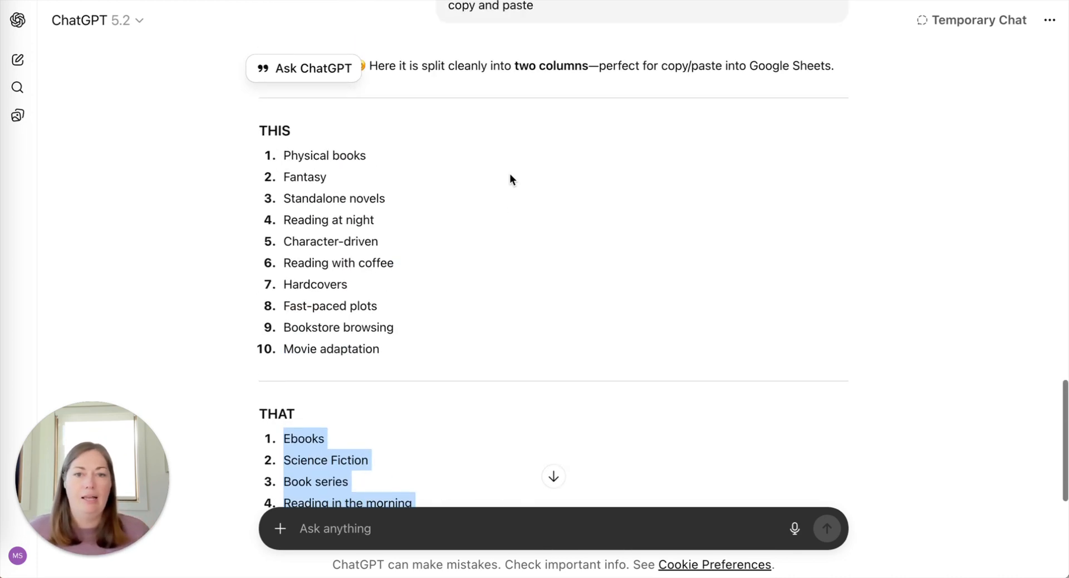
scroll(509, 177, "up", 5)
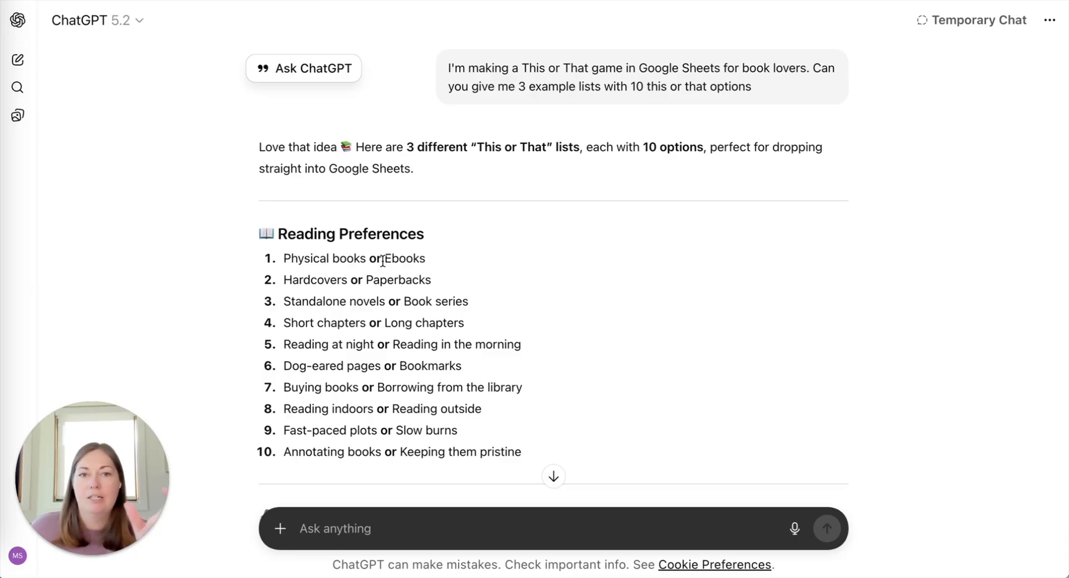
scroll(383, 261, "down", 6)
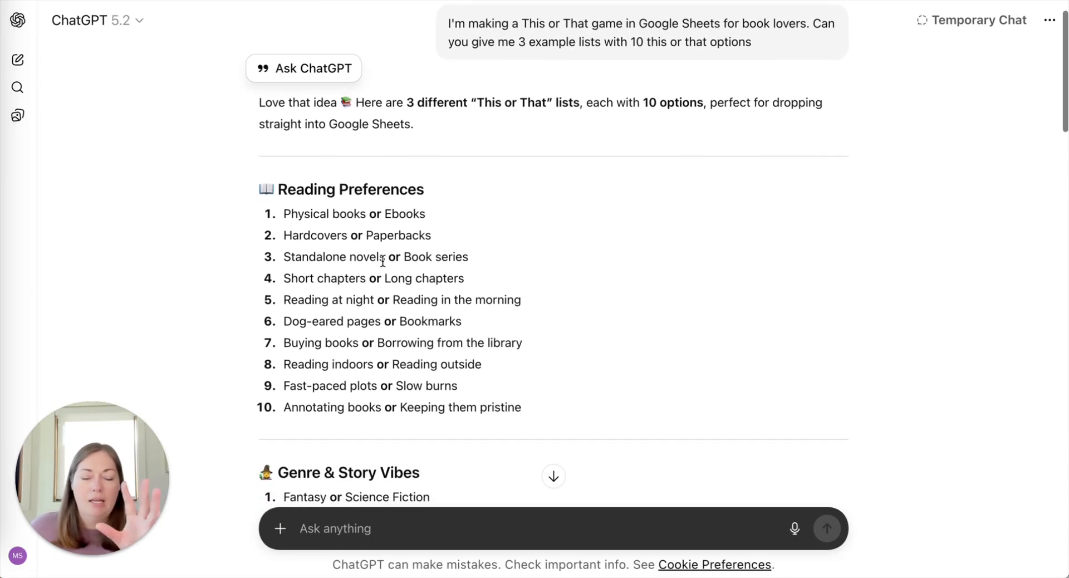
scroll(382, 260, "down", 12)
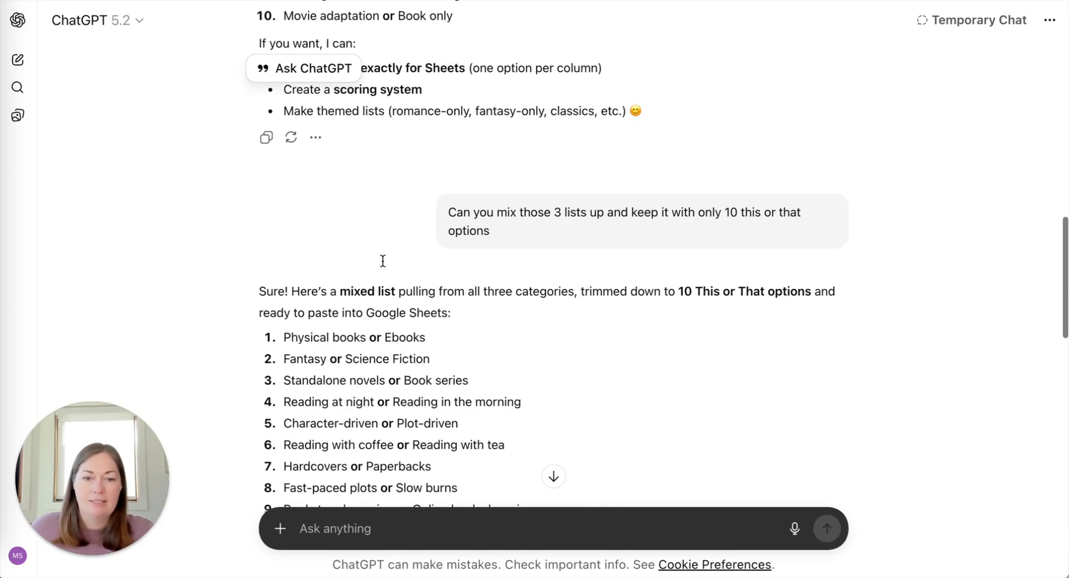
scroll(382, 261, "down", 10)
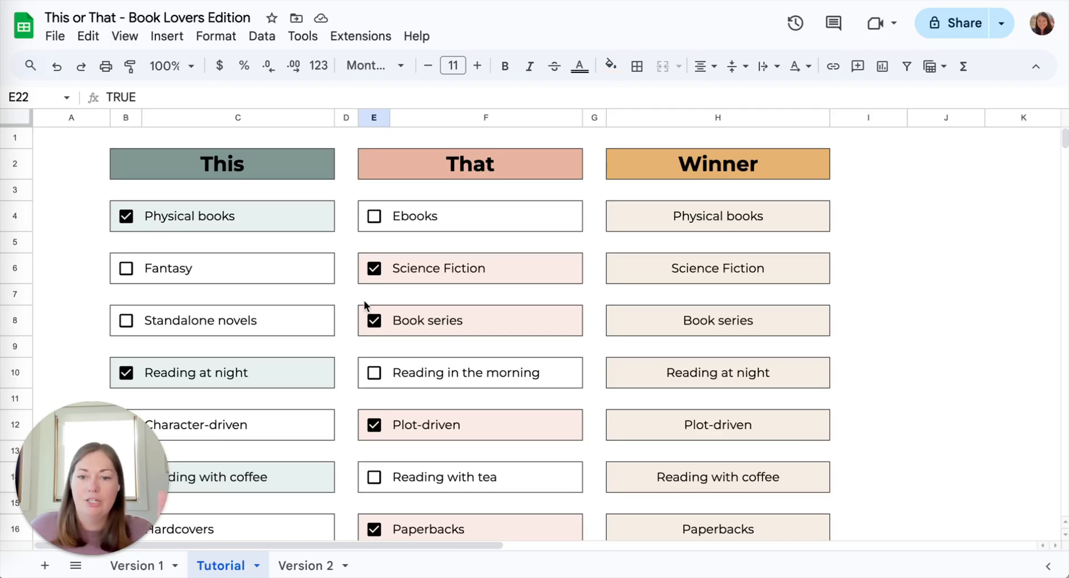
Examine the completed This, That and Winner rows on the Tutorial sheet in Google Sheets, then select column J and check the rows below.
scroll(373, 360, "down", 10)
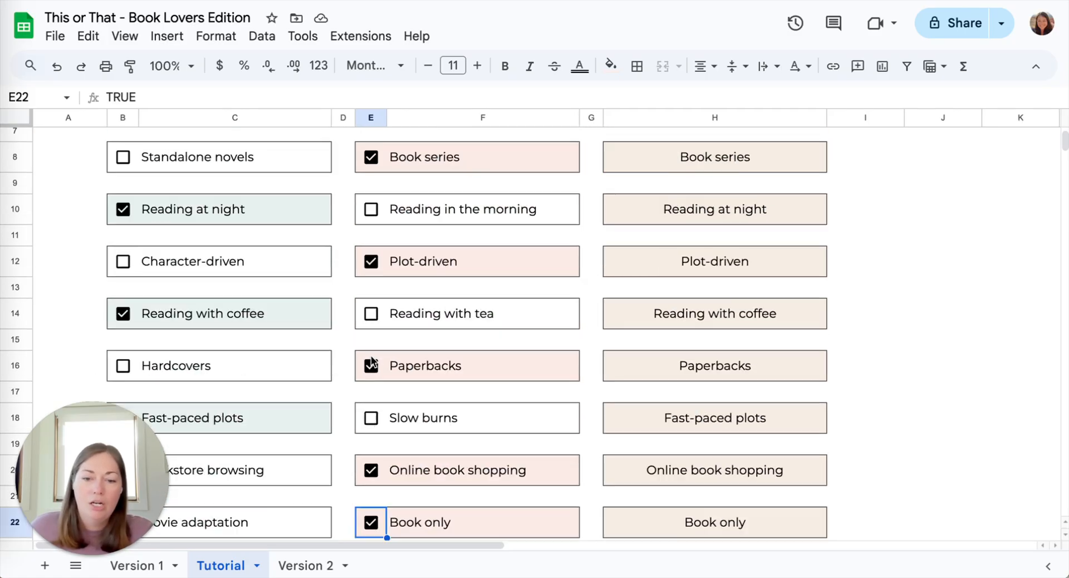
scroll(373, 361, "up", 7)
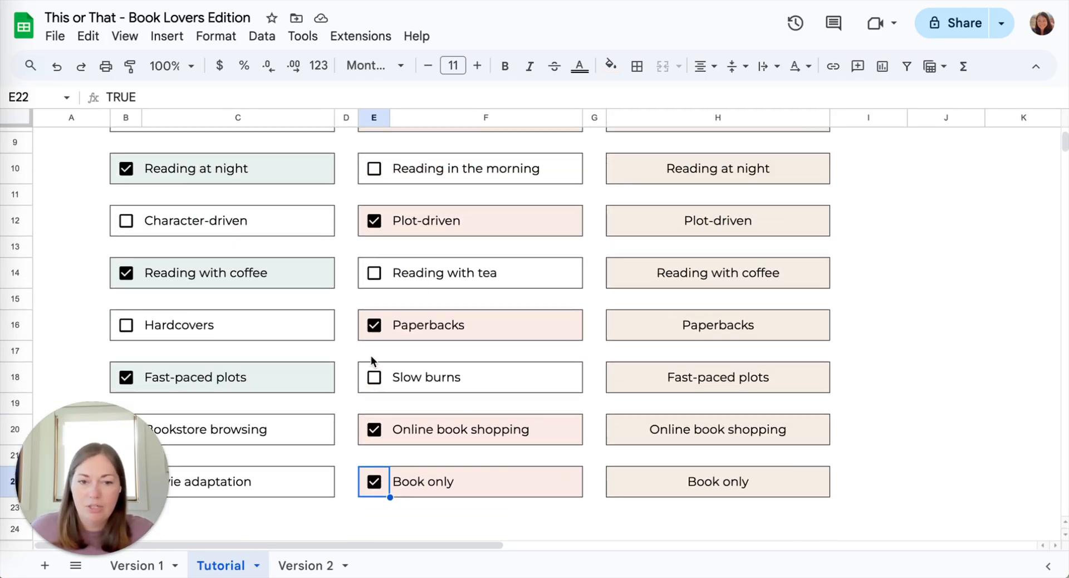
left_click(931, 118)
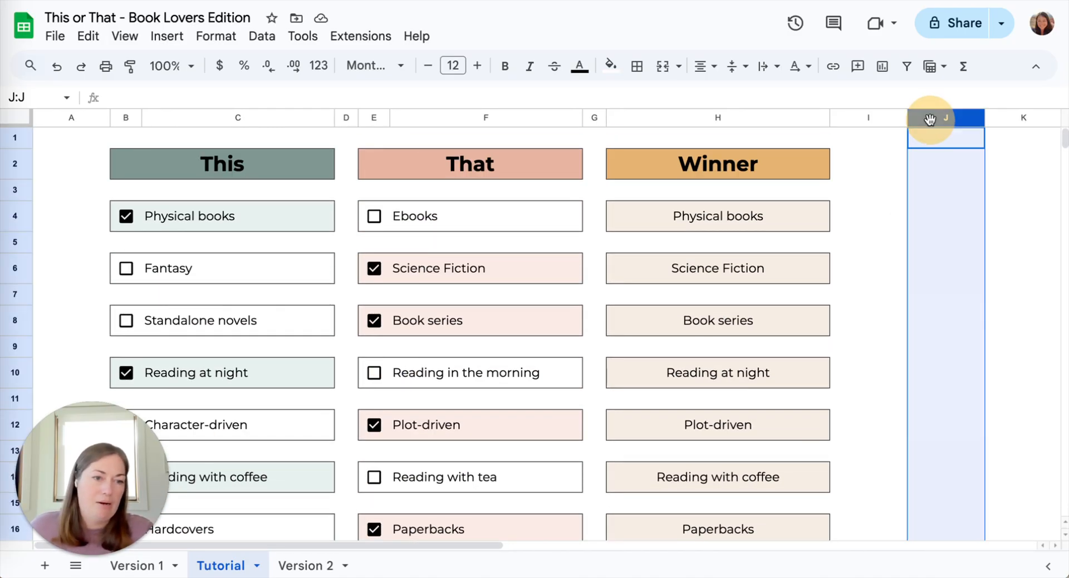
scroll(613, 307, "down", 5)
scroll(549, 348, "down", 7)
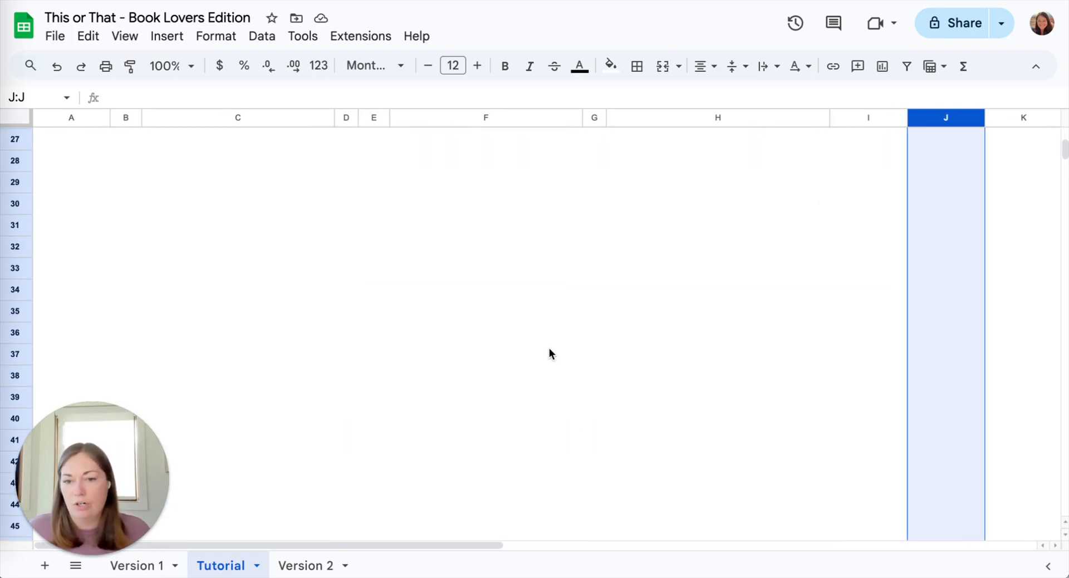
scroll(549, 348, "up", 9)
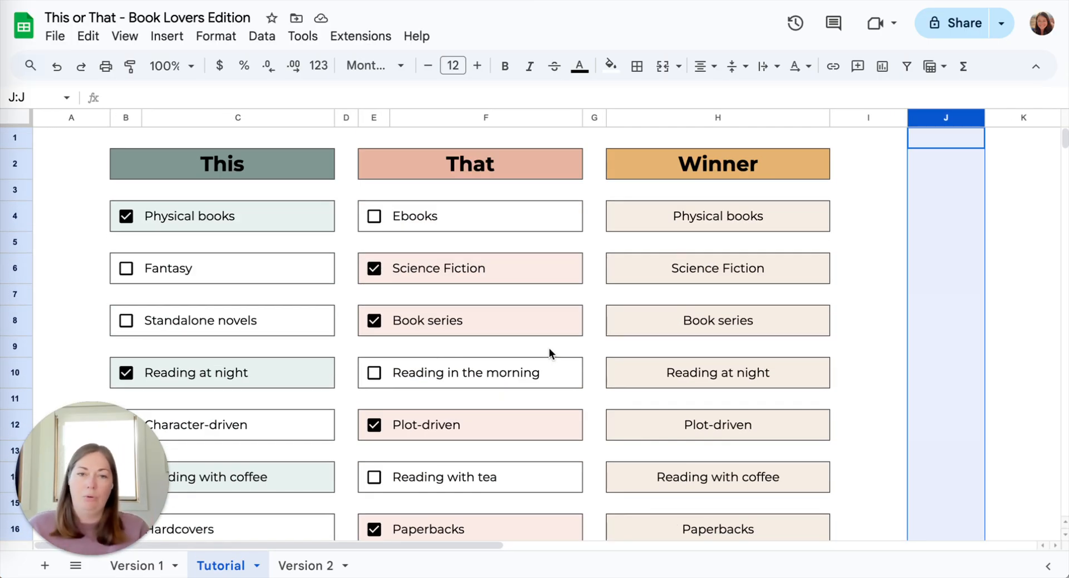